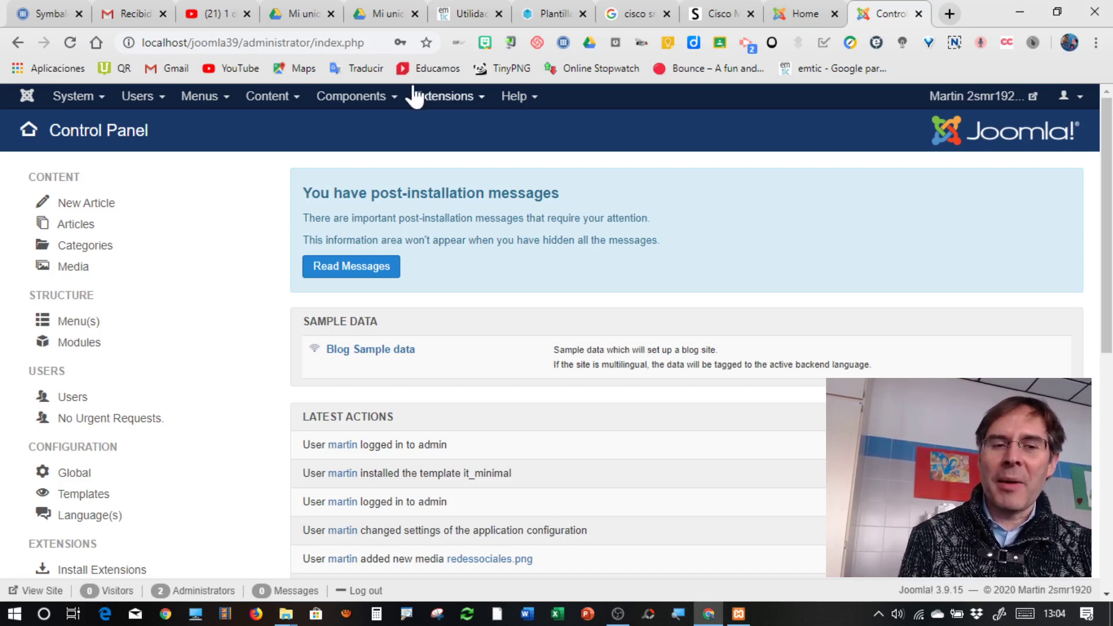
Open the joomla39 Global Configuration, which shows Site Offline set to Yes, then reopen the System menu
left_click(75, 96)
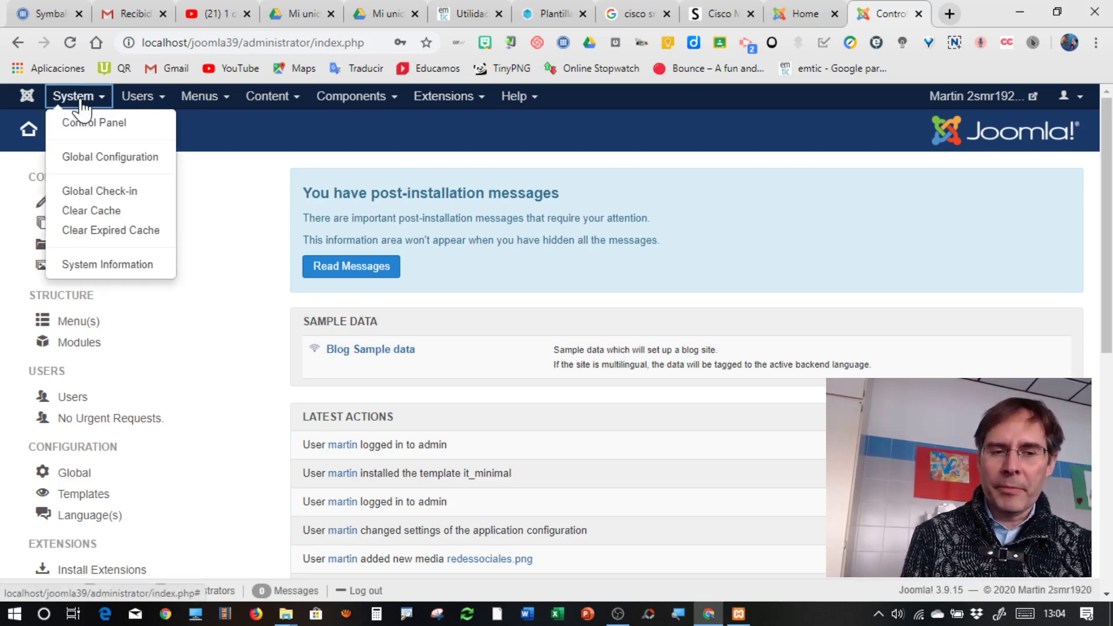
left_click(87, 161)
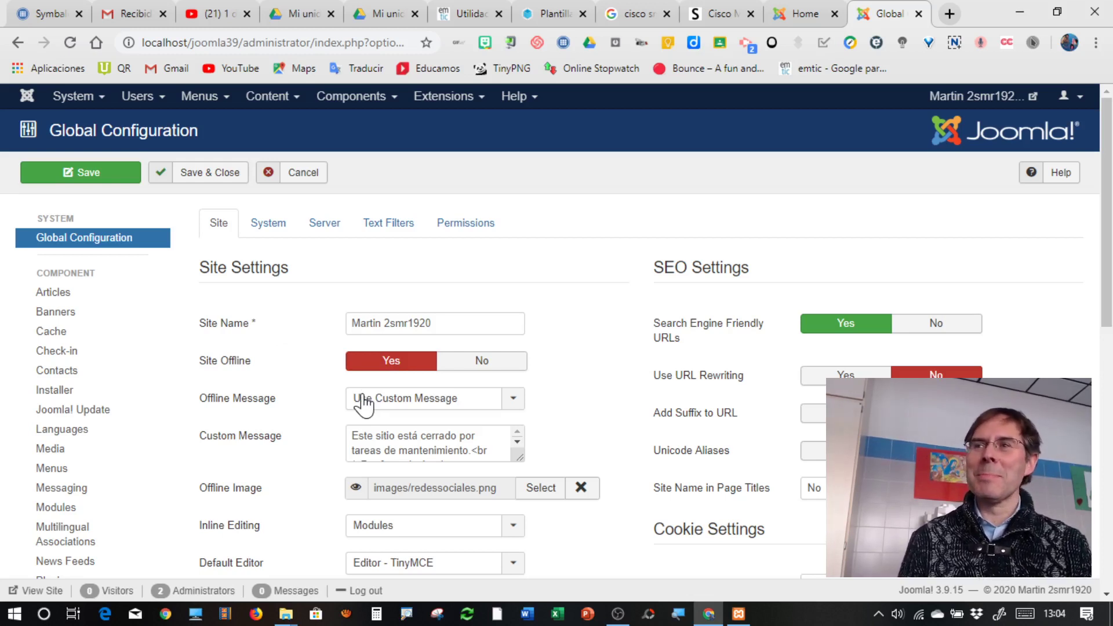
left_click(74, 97)
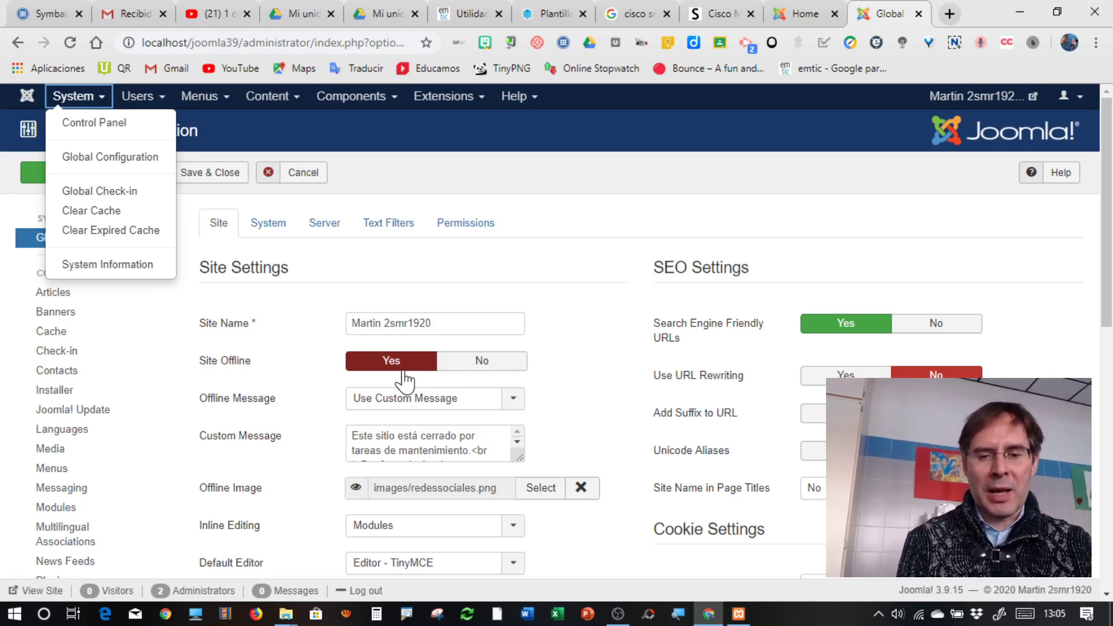
Open Content > Categories and reload the list, which shows only Uncategorised (ID 2)
left_click(270, 105)
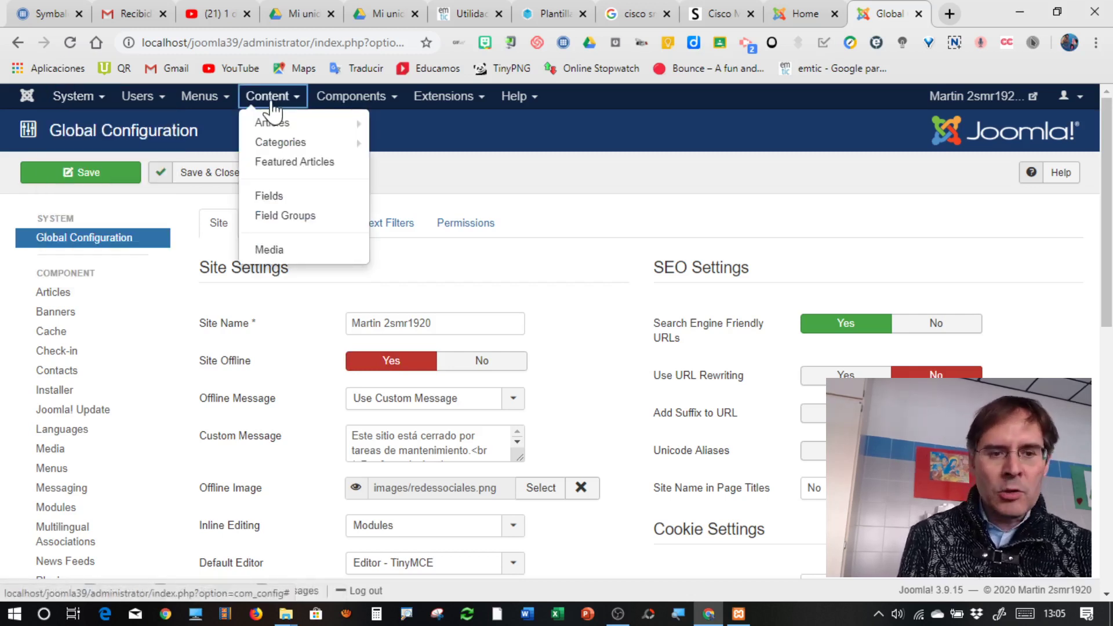
mouse_move(274, 124)
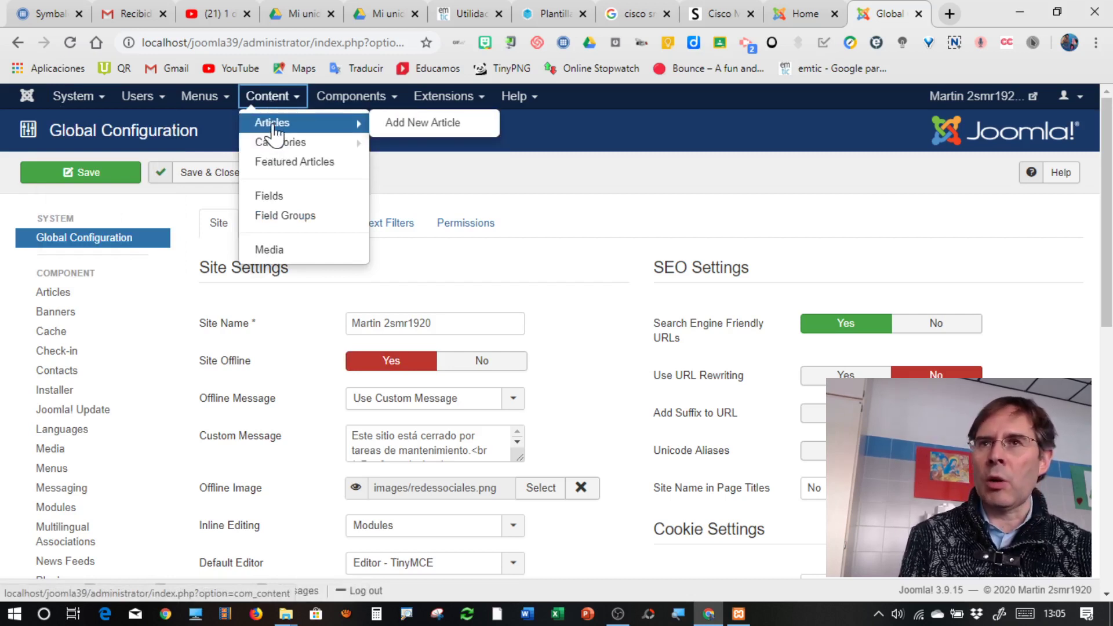
mouse_move(278, 145)
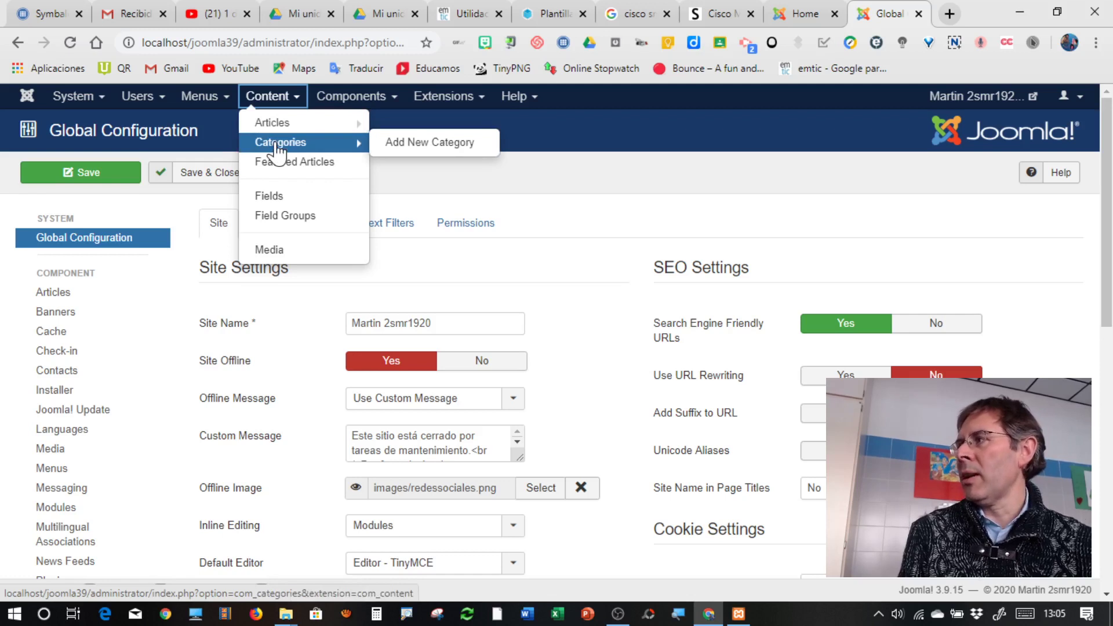
left_click(278, 150)
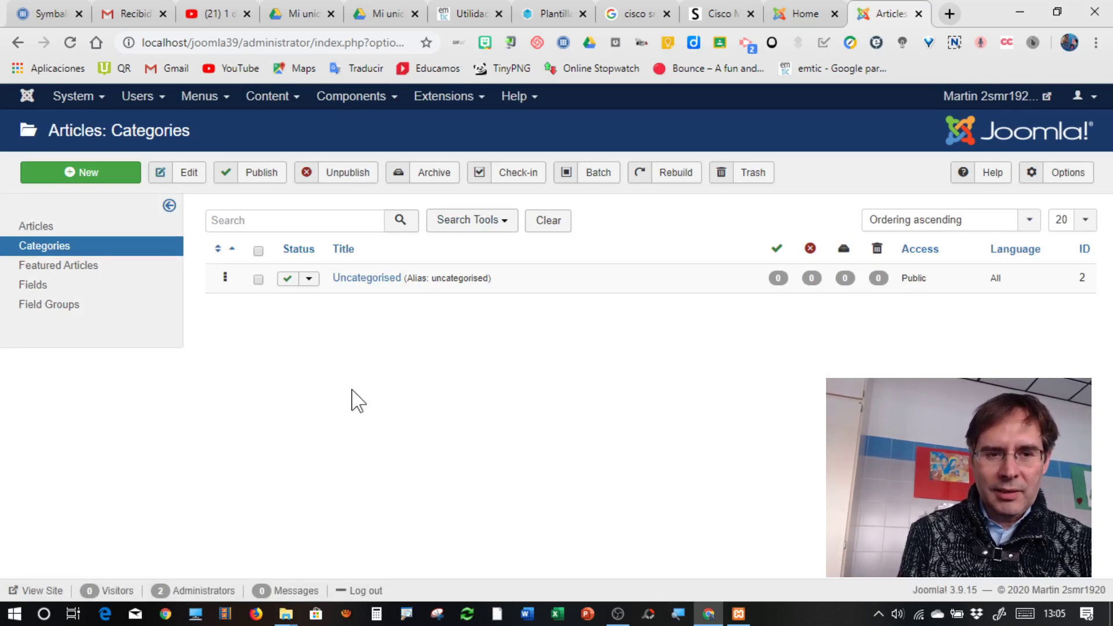
left_click(254, 101)
left_click(276, 142)
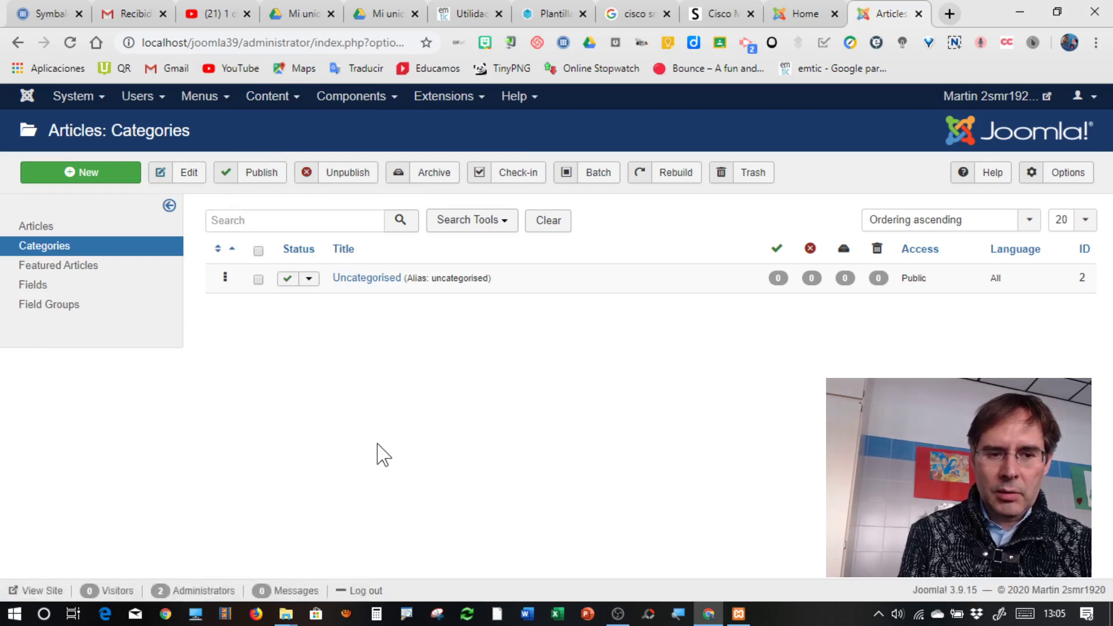
left_click(85, 244)
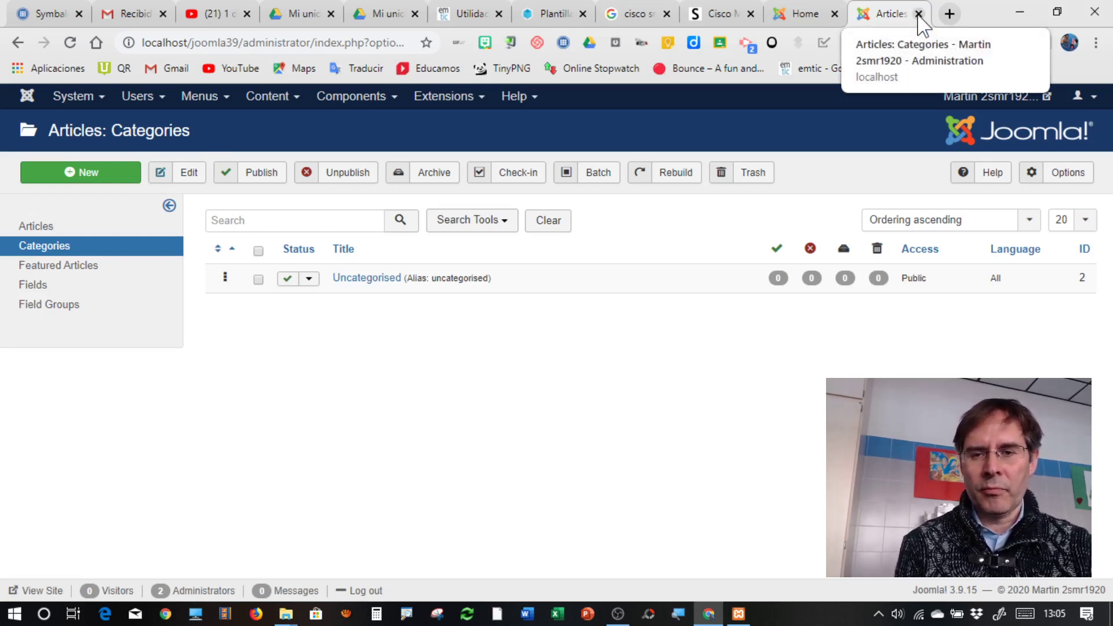
Load localhost/joomla4 in a new tab and close the old categories and joomla39 Home tabs
left_click(950, 14)
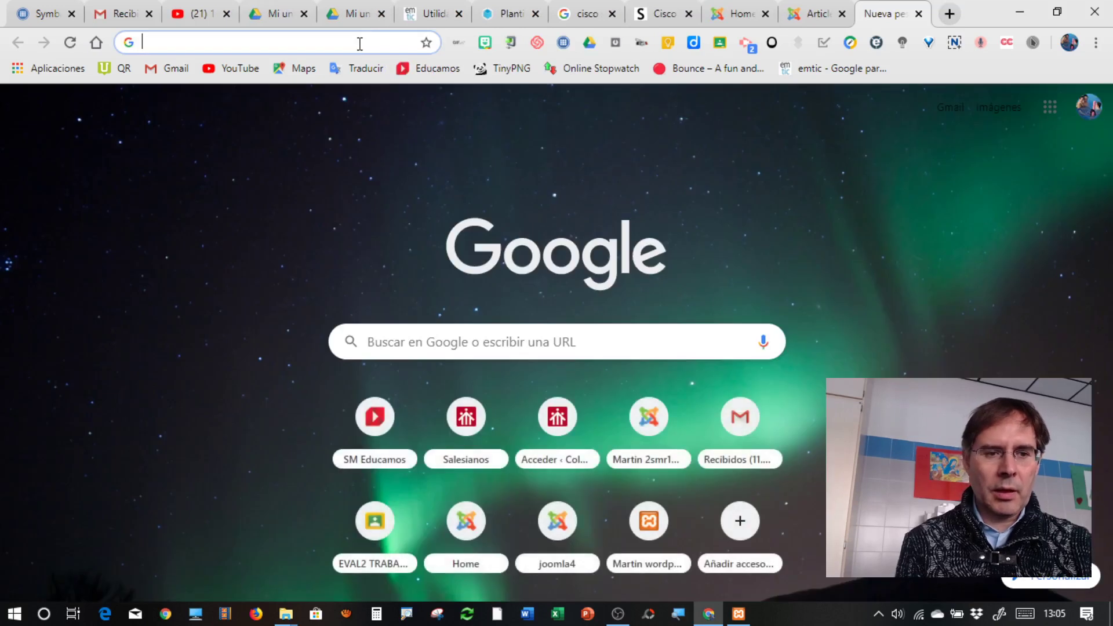
type("loc")
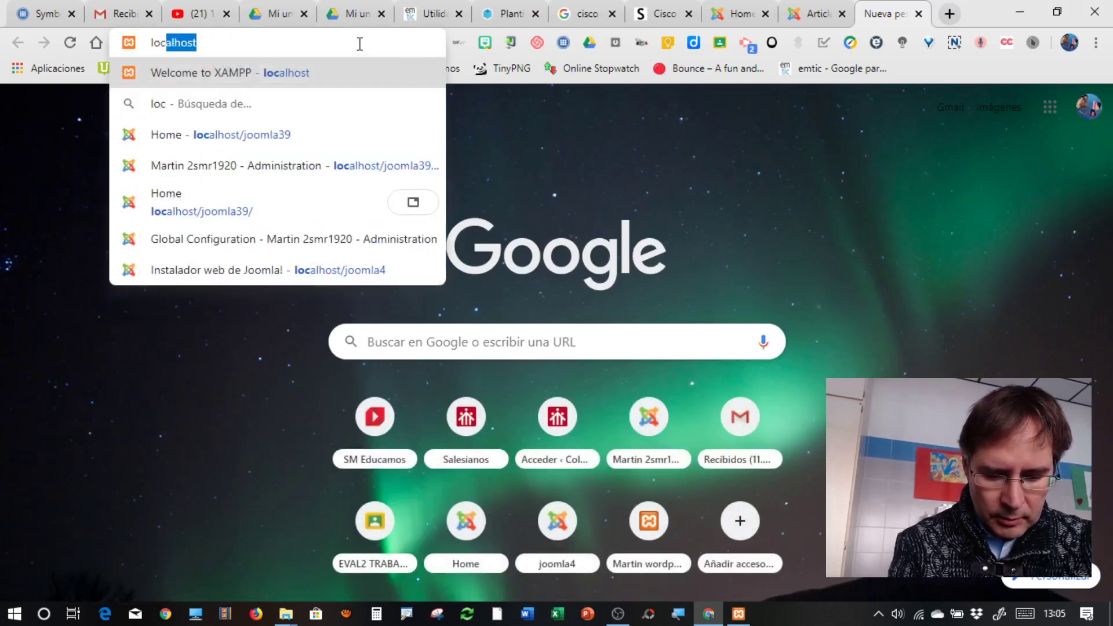
type("alhost")
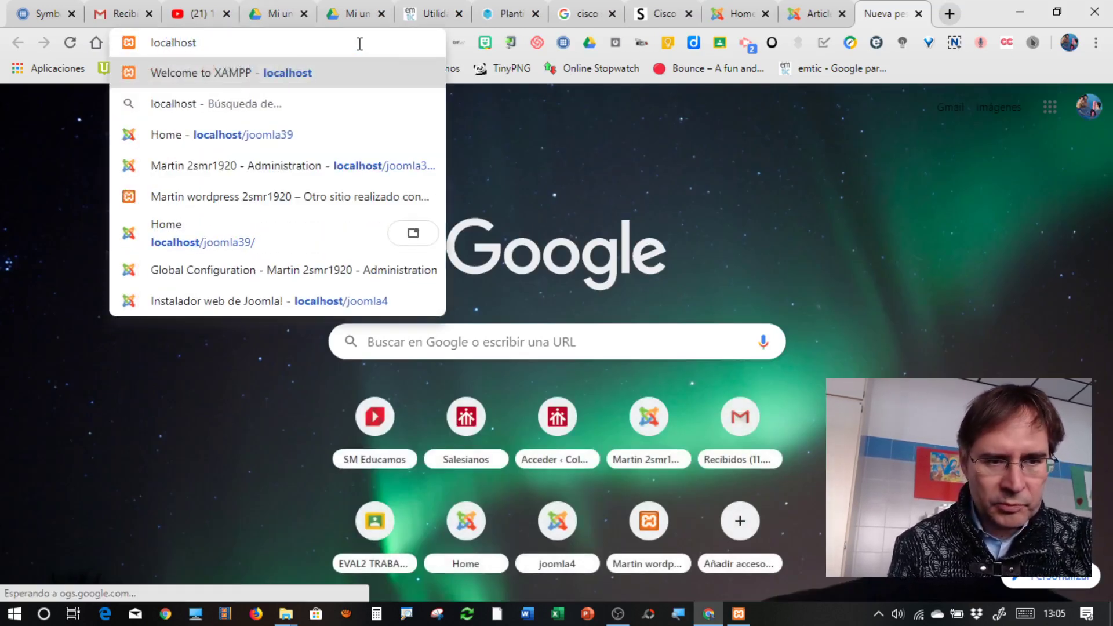
type("/joom")
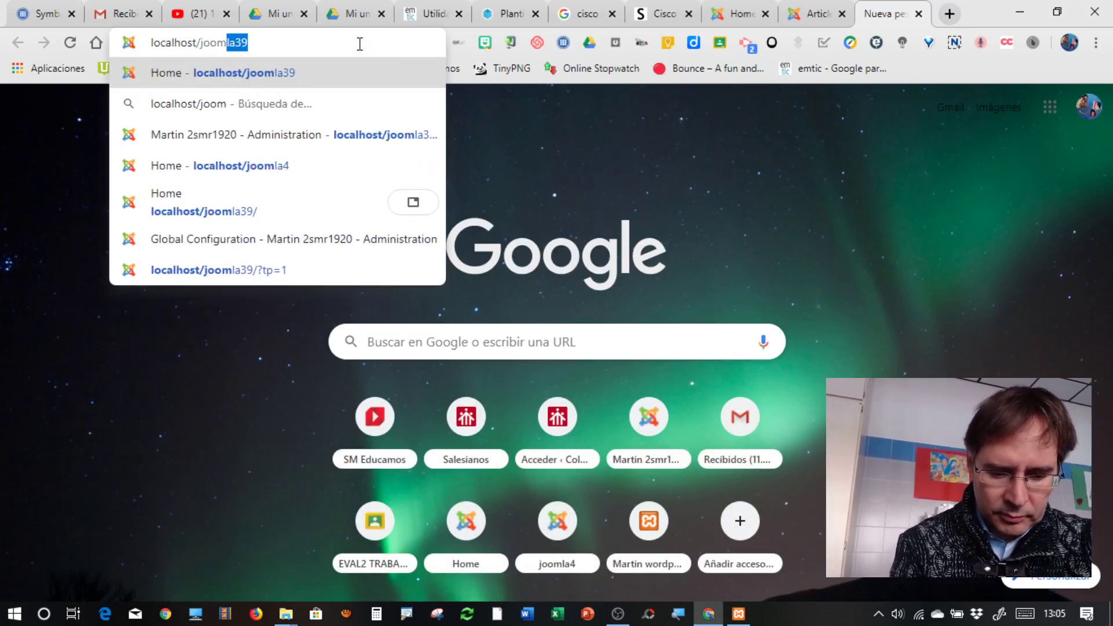
type("la4")
key("Return")
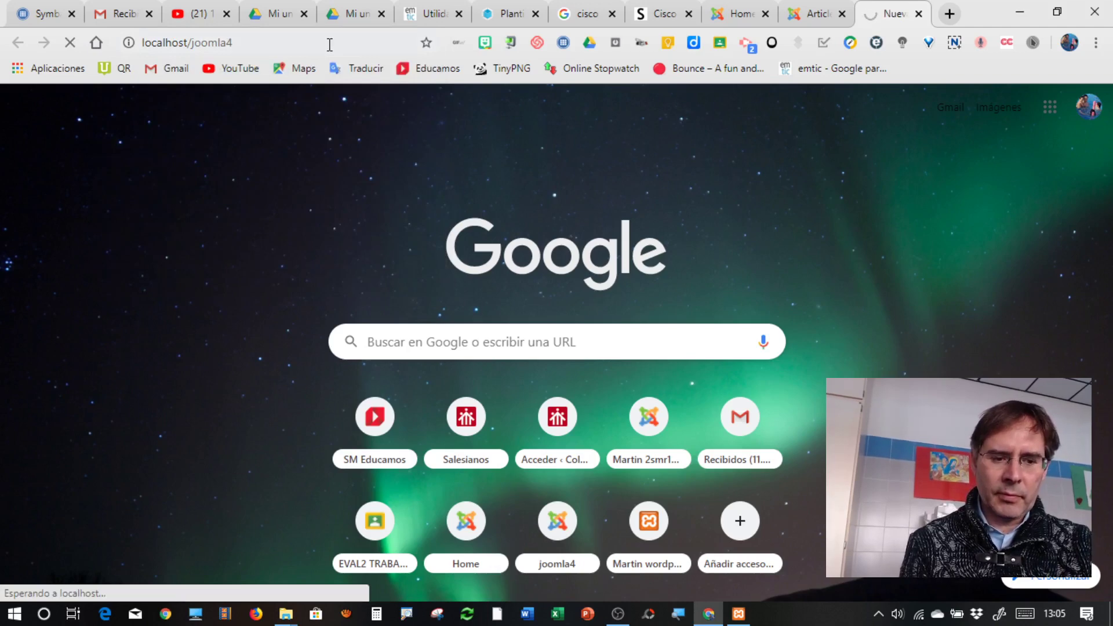
left_click(812, 13)
left_click(842, 13)
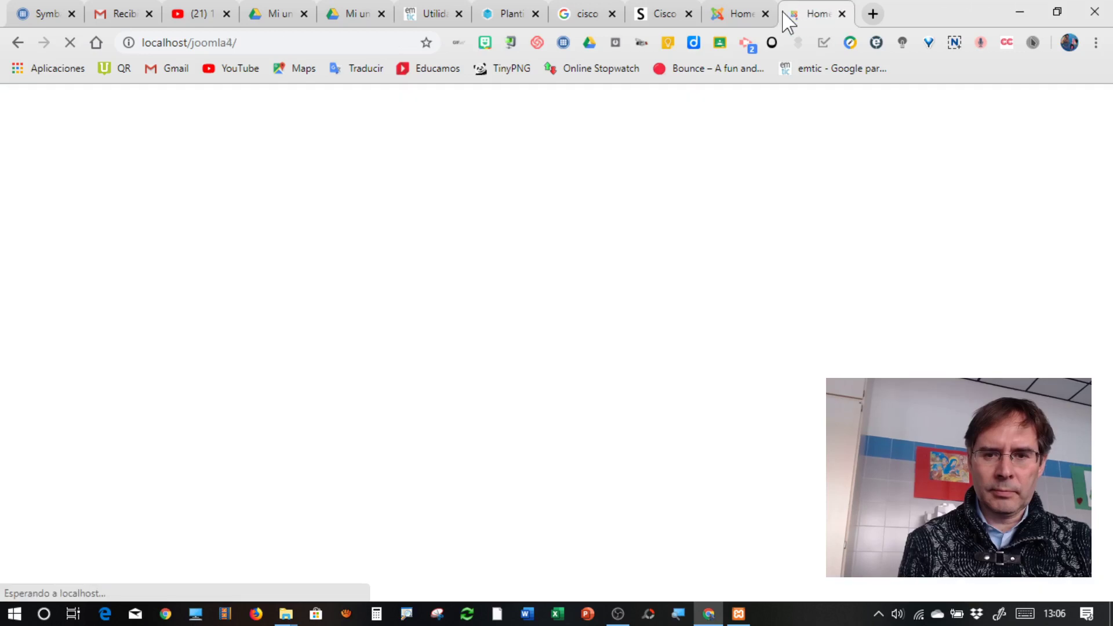
left_click(766, 13)
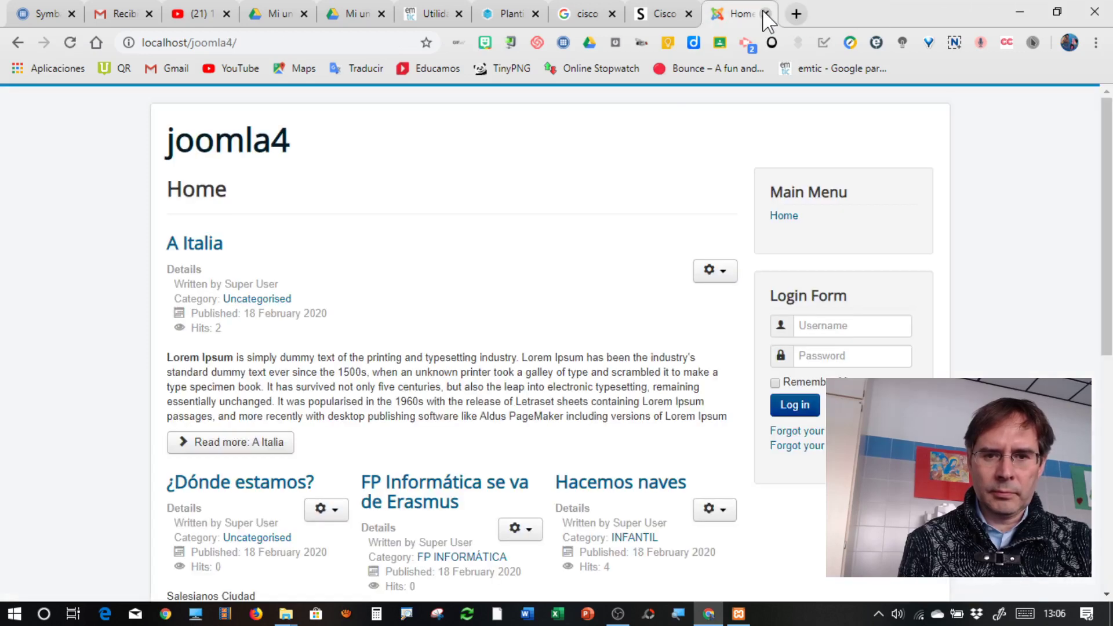
Open localhost/joomla4/administrator in another new tab
left_click(363, 47)
key("ctrl+c")
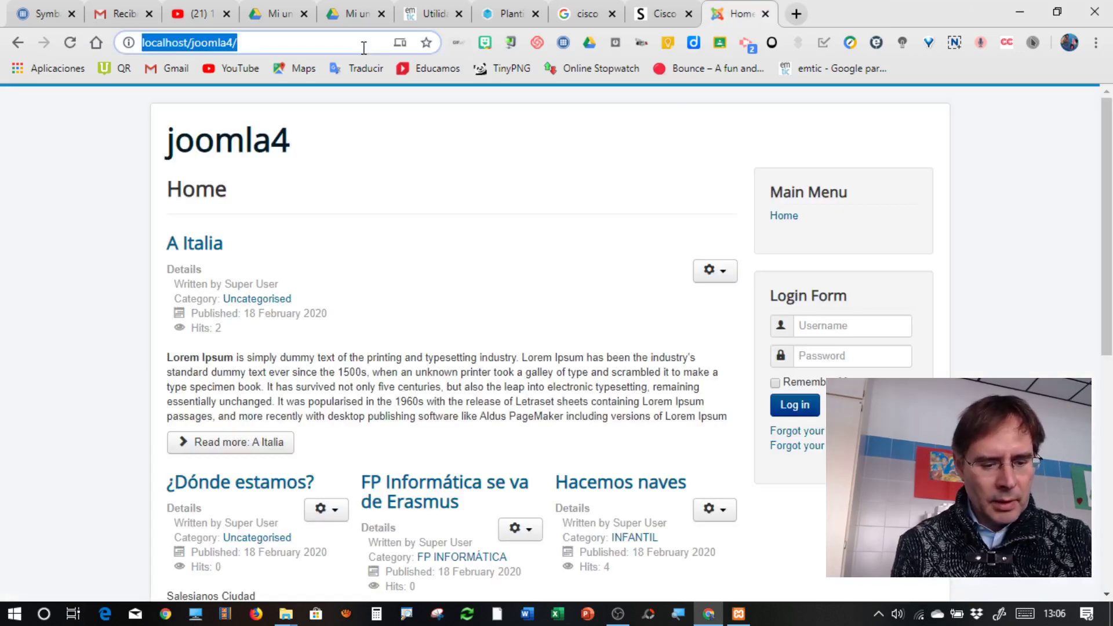
left_click(796, 14)
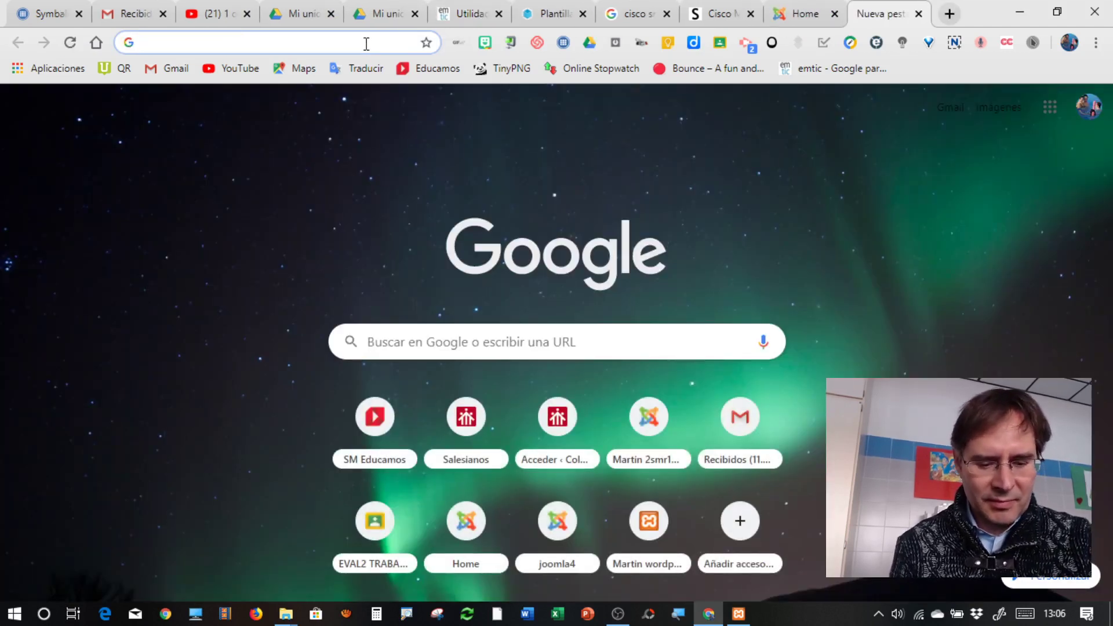
key("ctrl+v")
type("administrator")
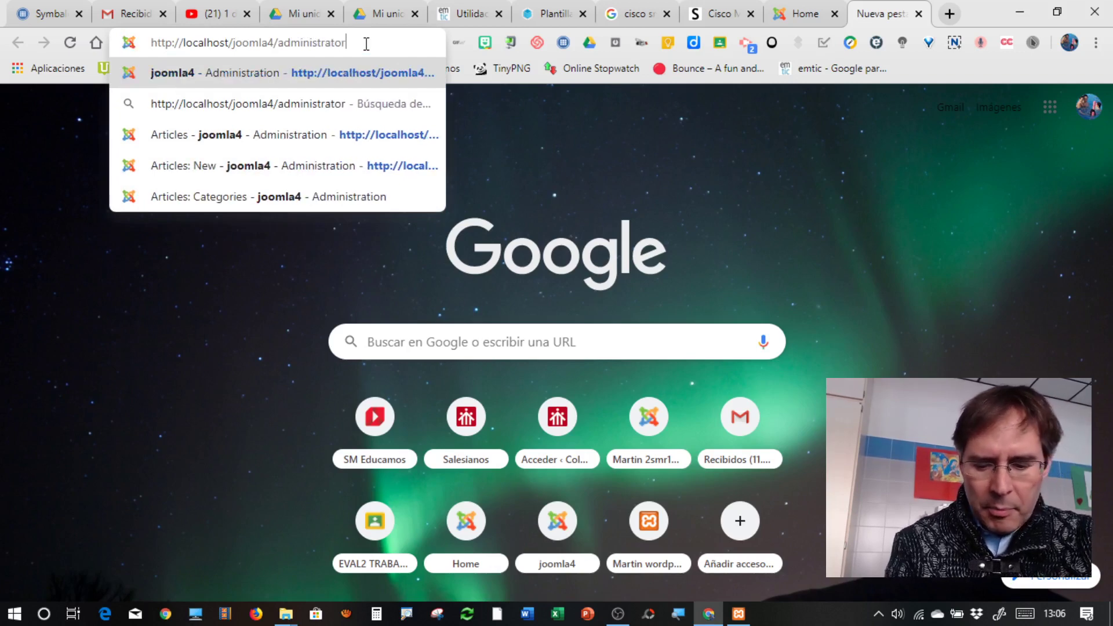
key("Return")
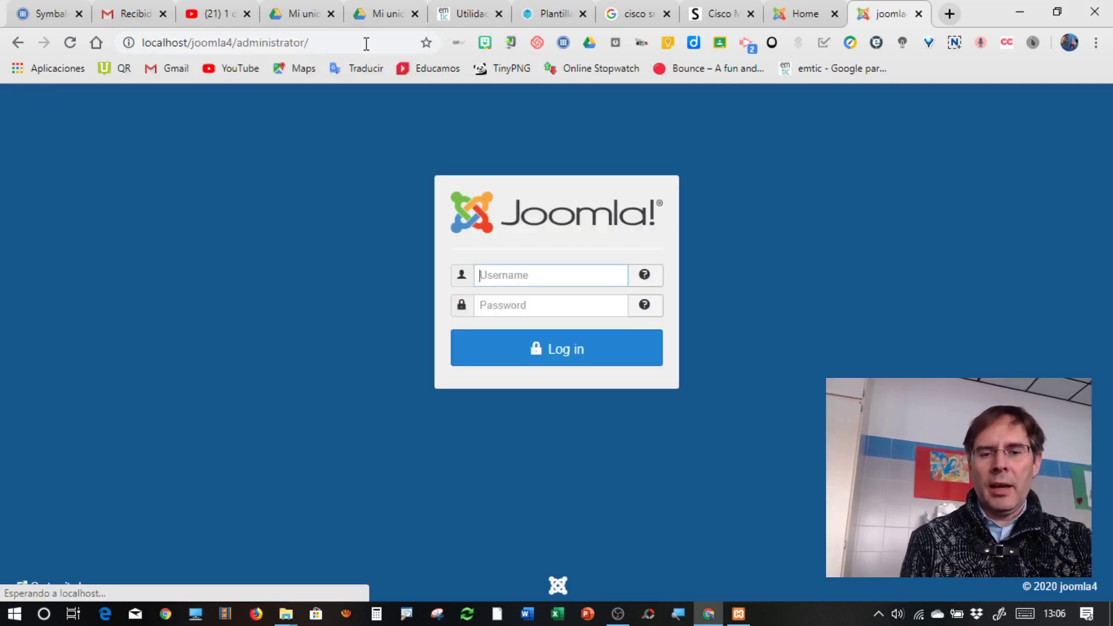
Submit the administrator username and password on the joomla4 login page
left_click(490, 273)
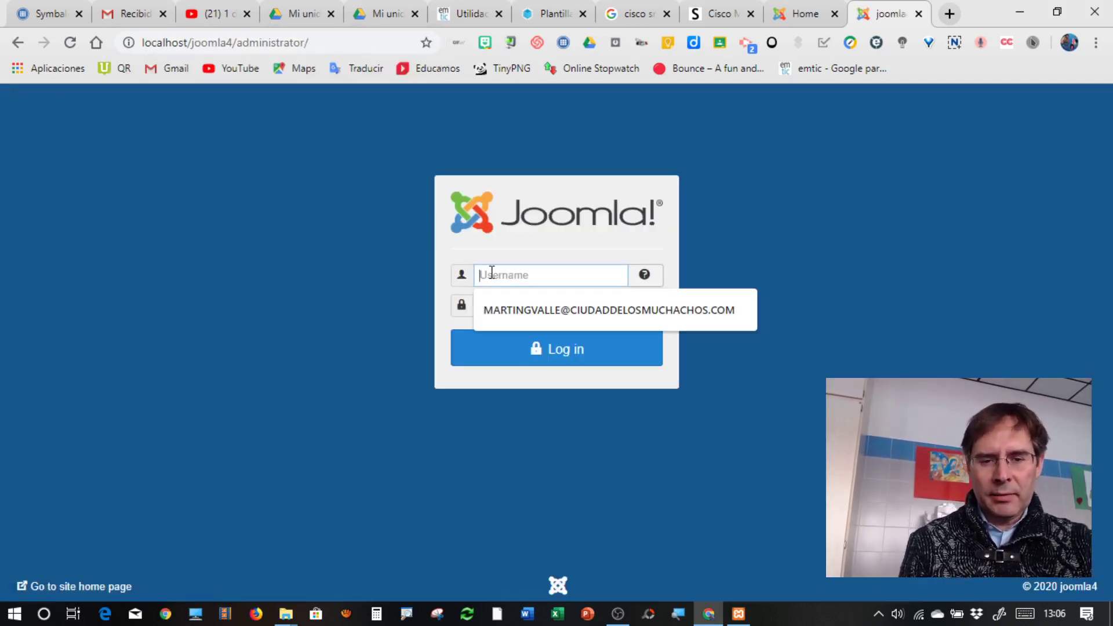
type("martin")
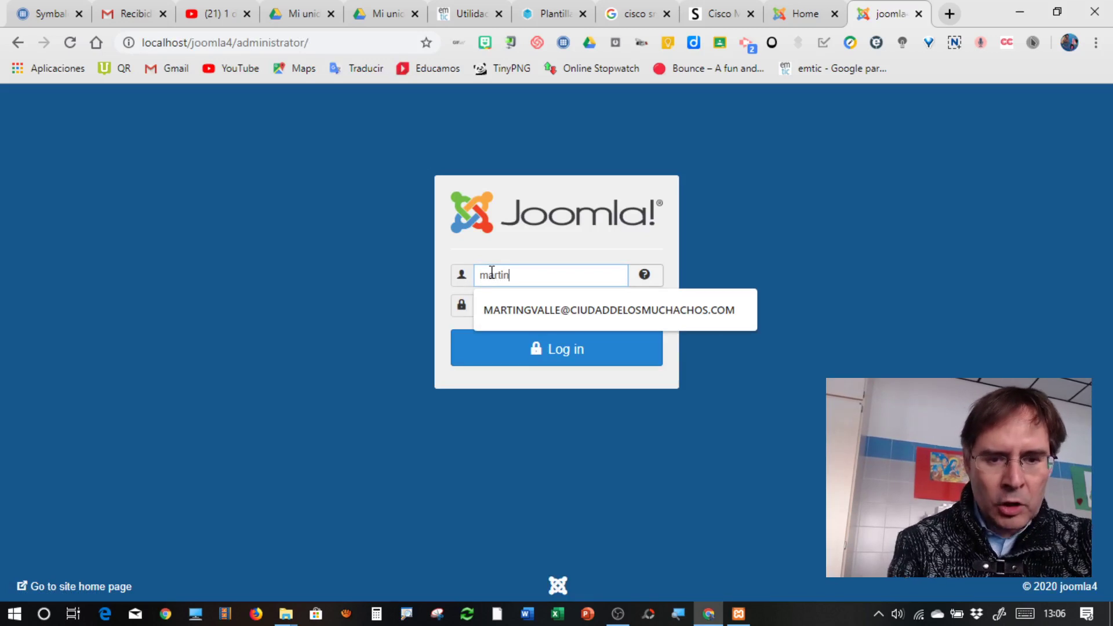
type("gvalle")
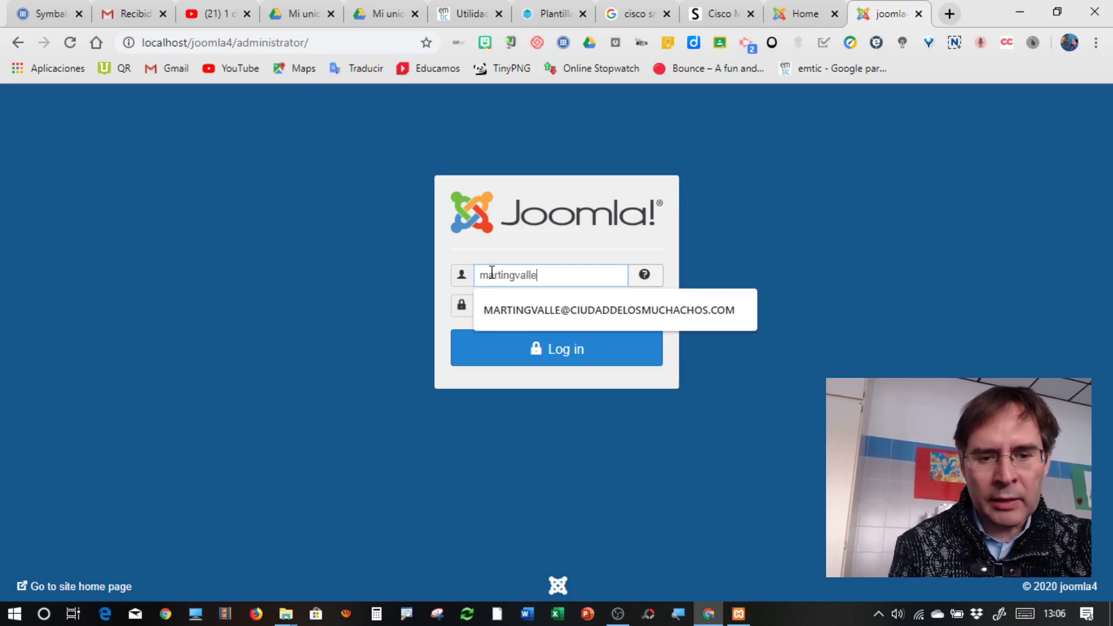
key("Tab")
type("••••••")
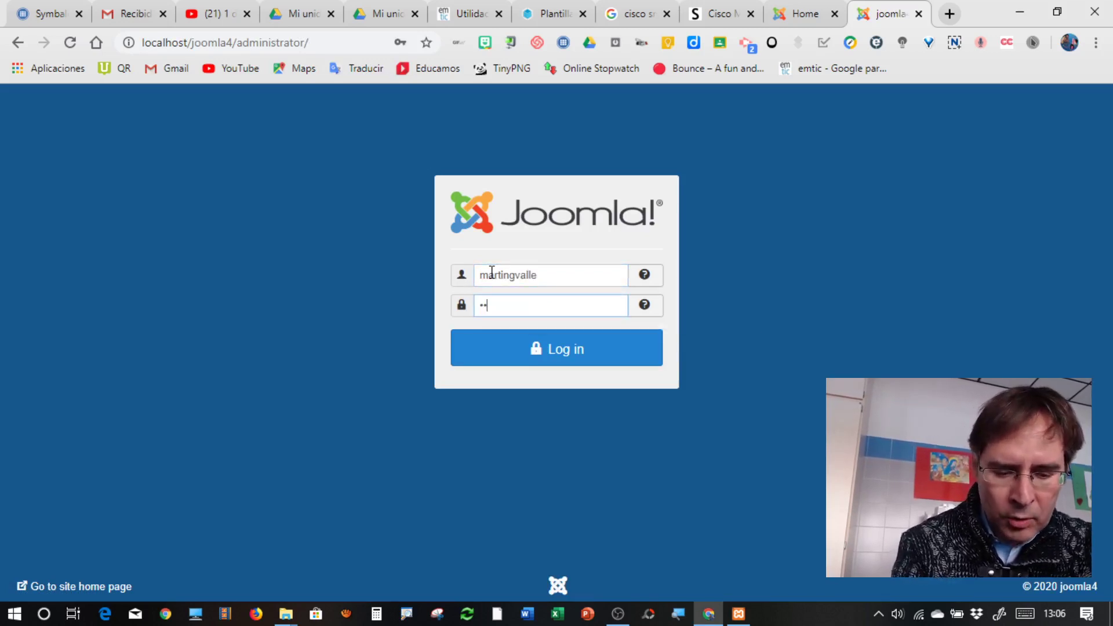
type("••")
key("Return")
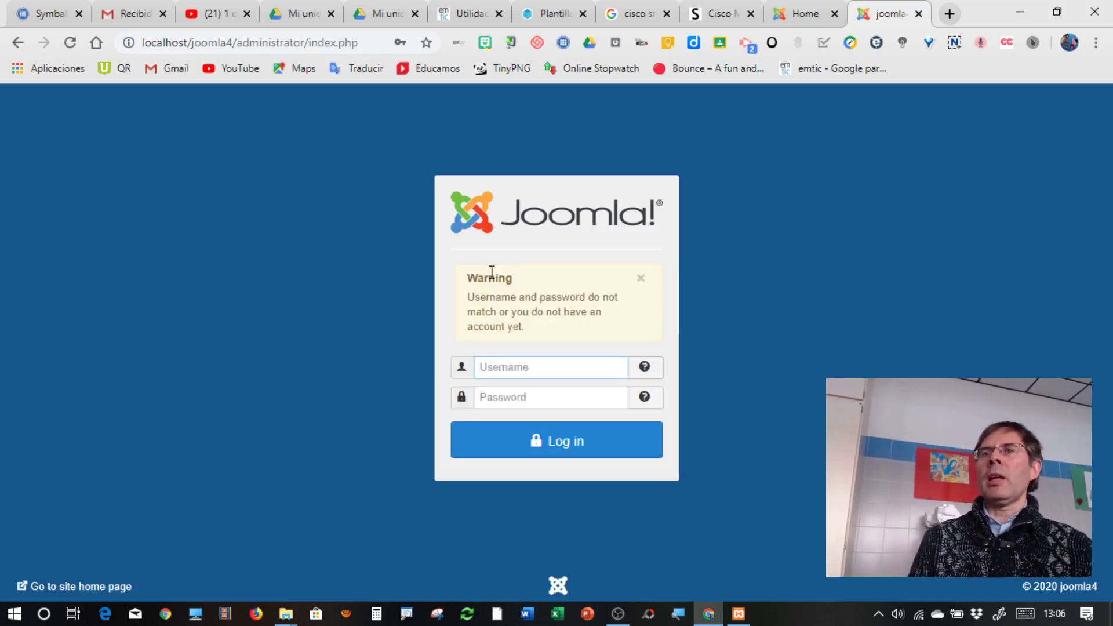
After the mismatch warning, correct the username and resubmit with the password
type("martingvalle")
key("BackSpace")
key("BackSpace")
key("BackSpace")
key("BackSpace")
key("BackSpace")
key("BackSpace")
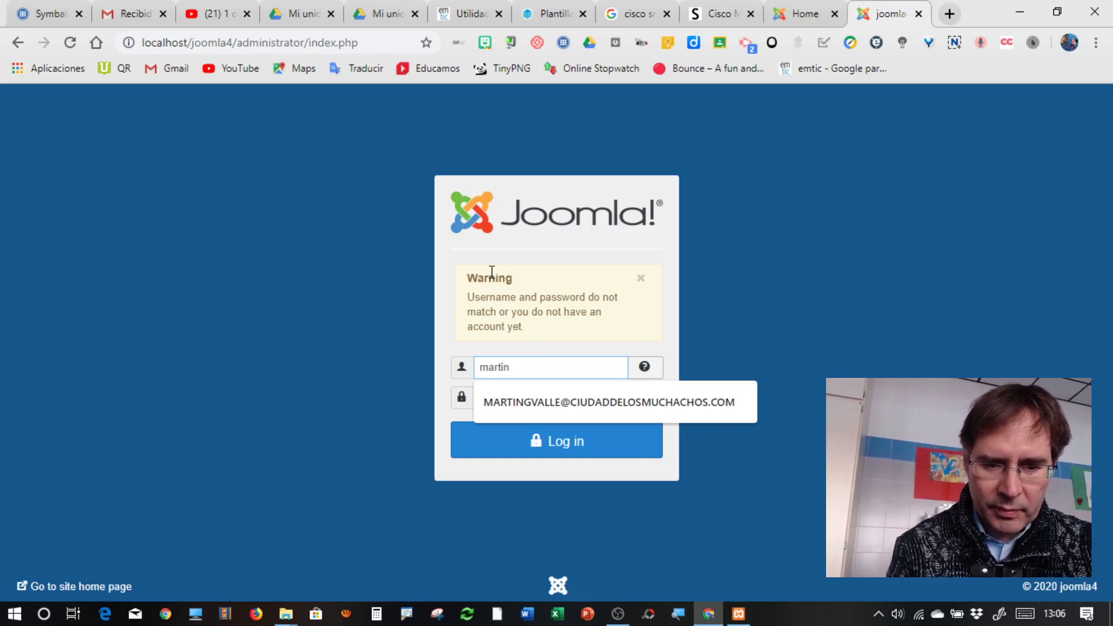
key("Escape")
left_click(519, 398)
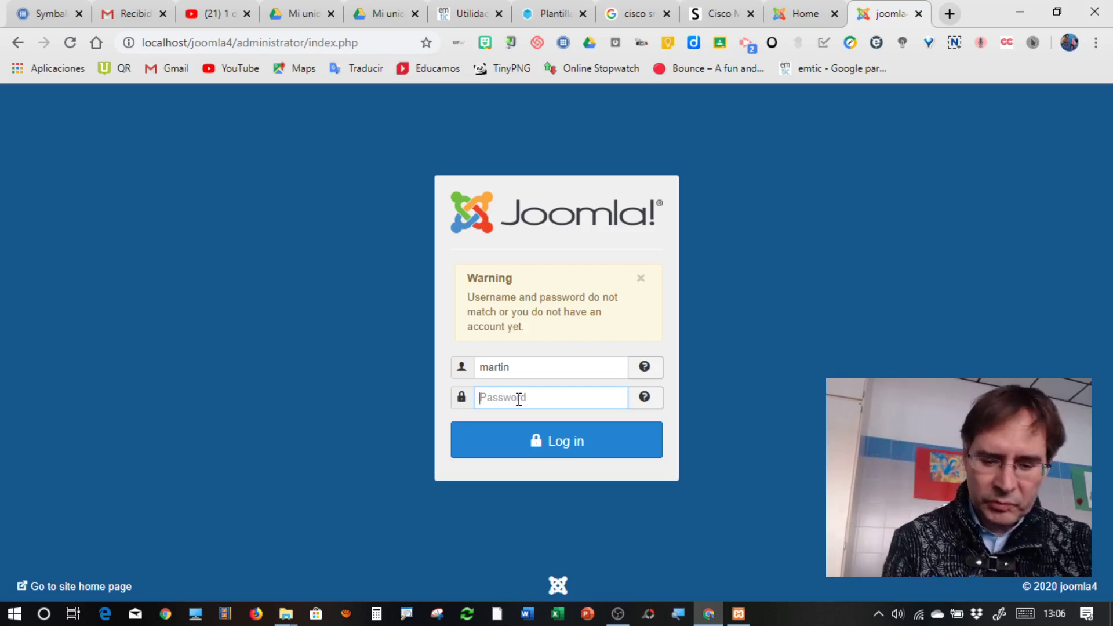
type("*********")
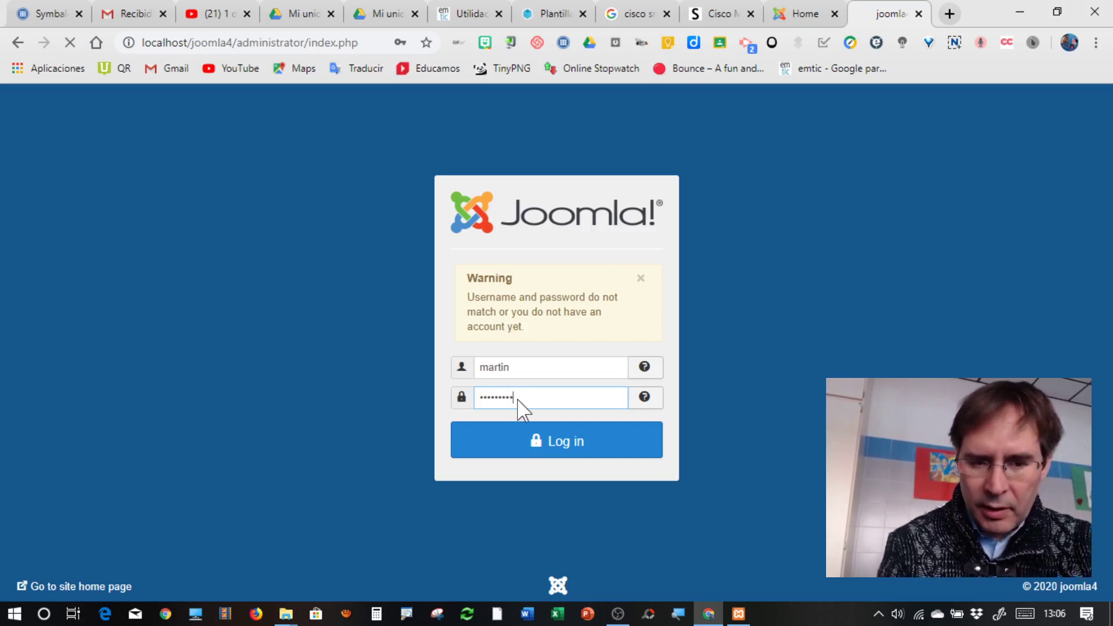
key("Return")
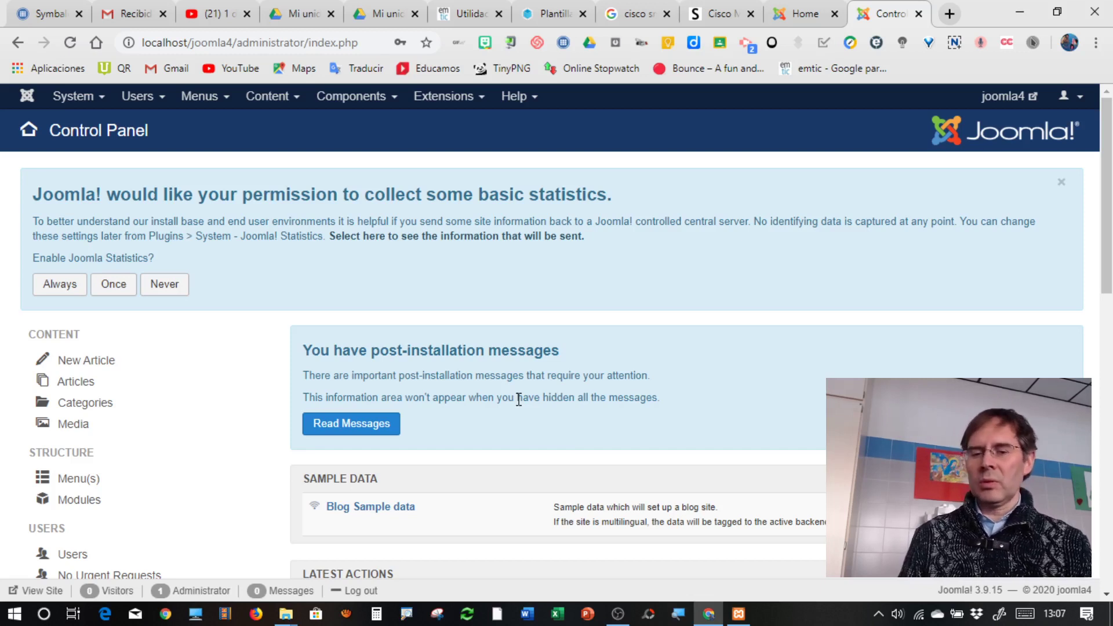
Open Content > Articles and scroll down to the FP Informática articles under FP » FP INFORMÁTICA
left_click(353, 104)
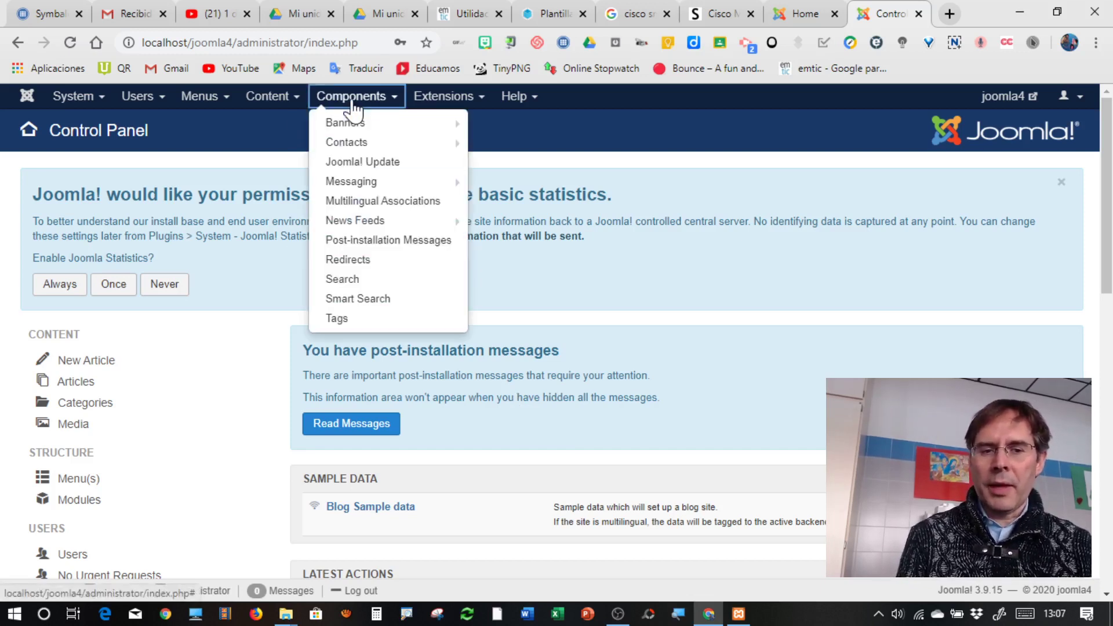
left_click(267, 97)
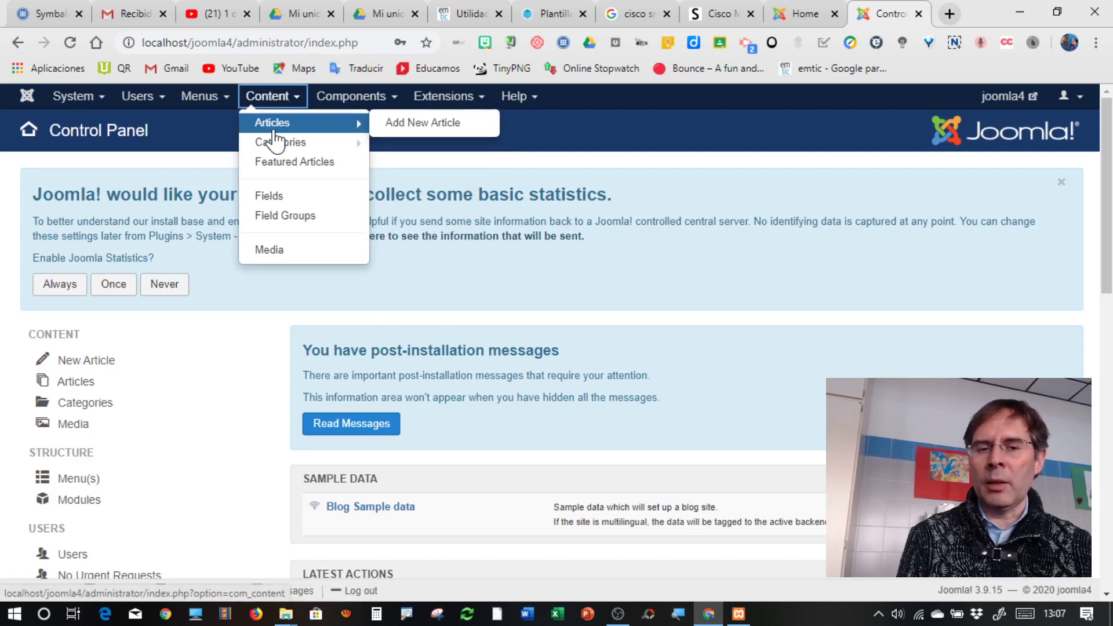
left_click(274, 129)
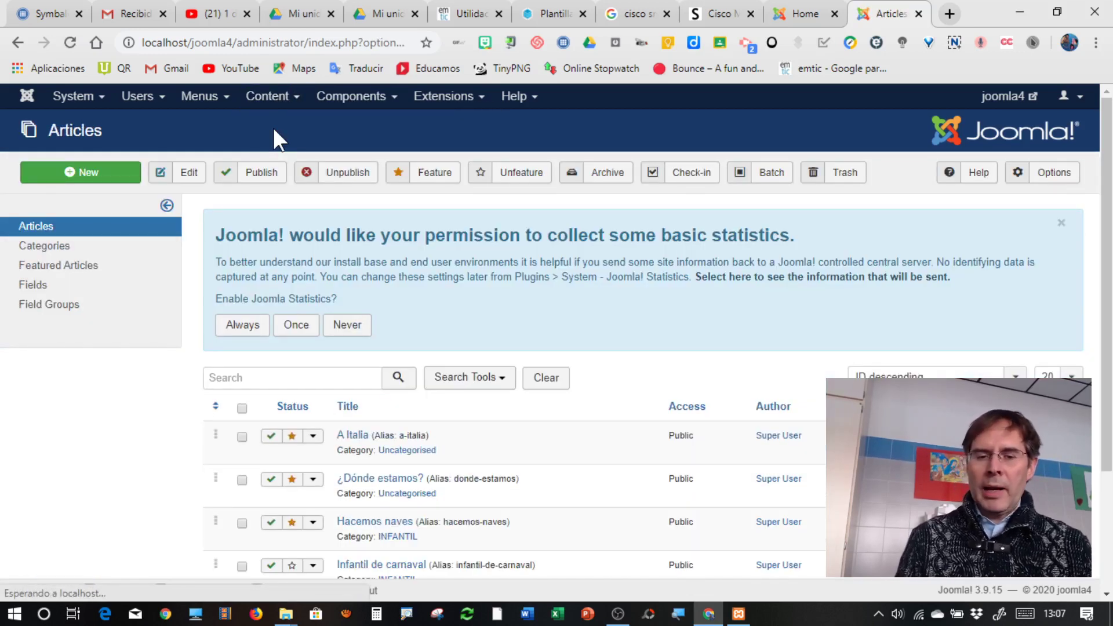
left_click_drag(1110, 268, 1101, 390)
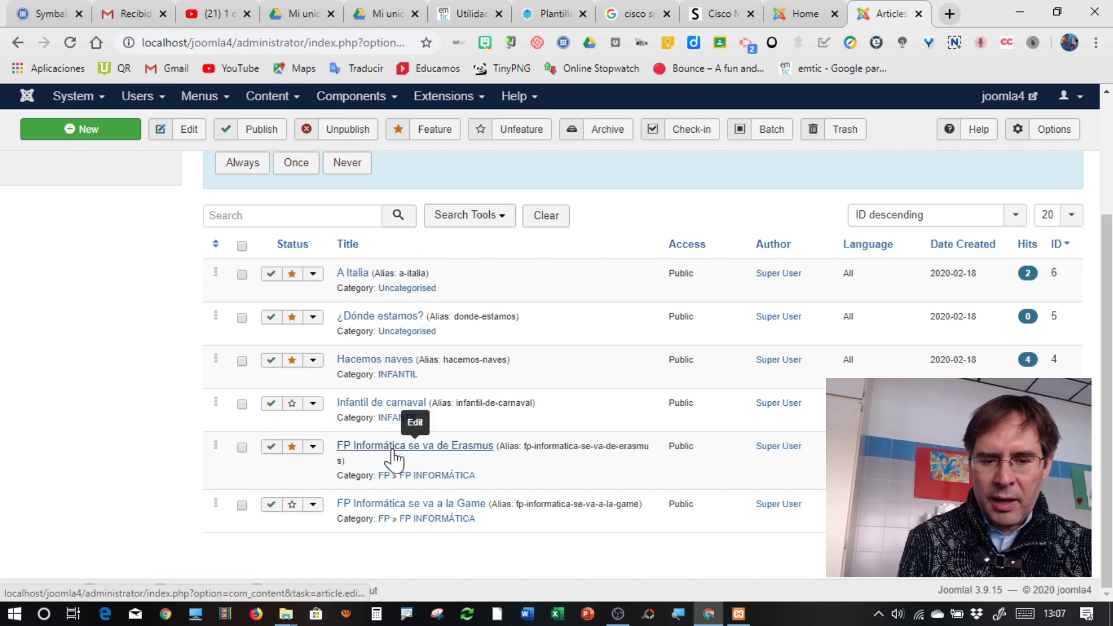
Edit the Hacemos naves article and review its Images and Links and Options tabs
left_click(394, 364)
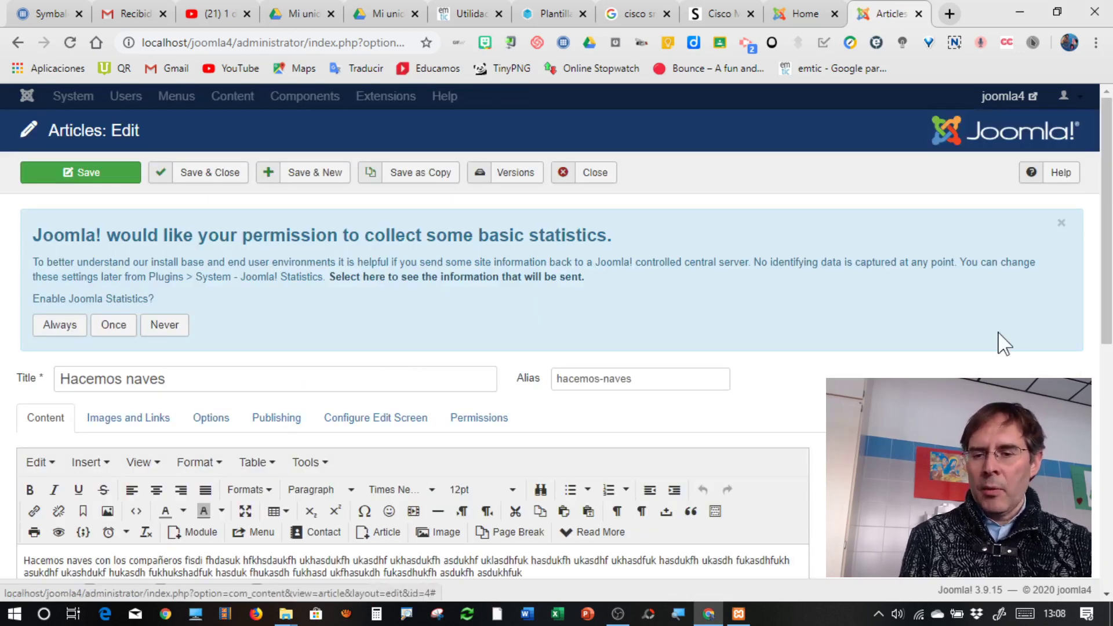
left_click_drag(1109, 269, 1109, 380)
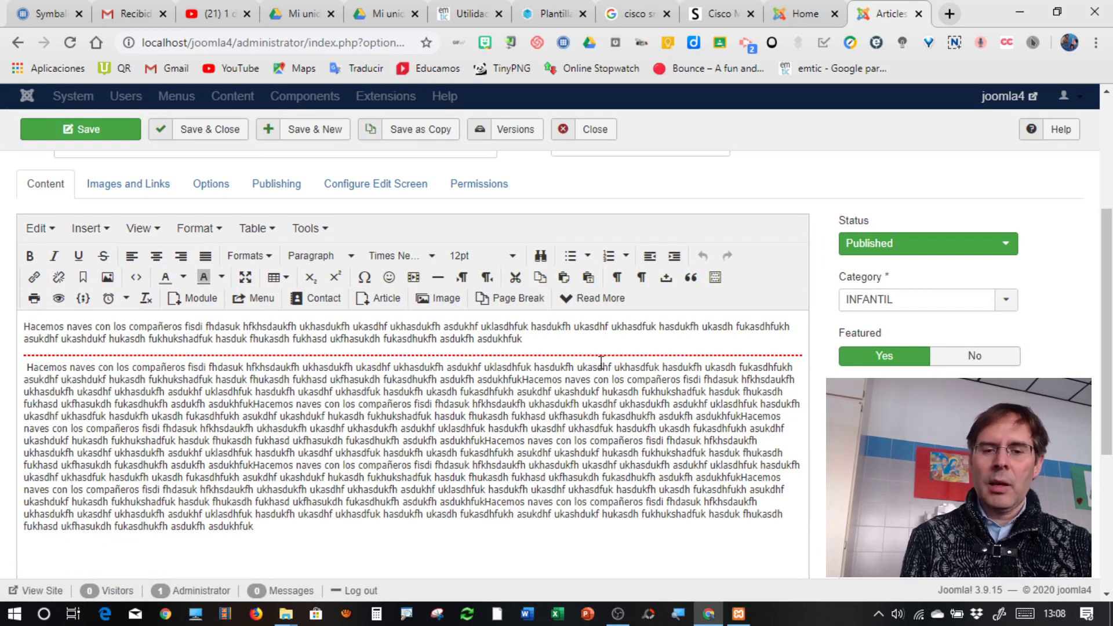
left_click(132, 191)
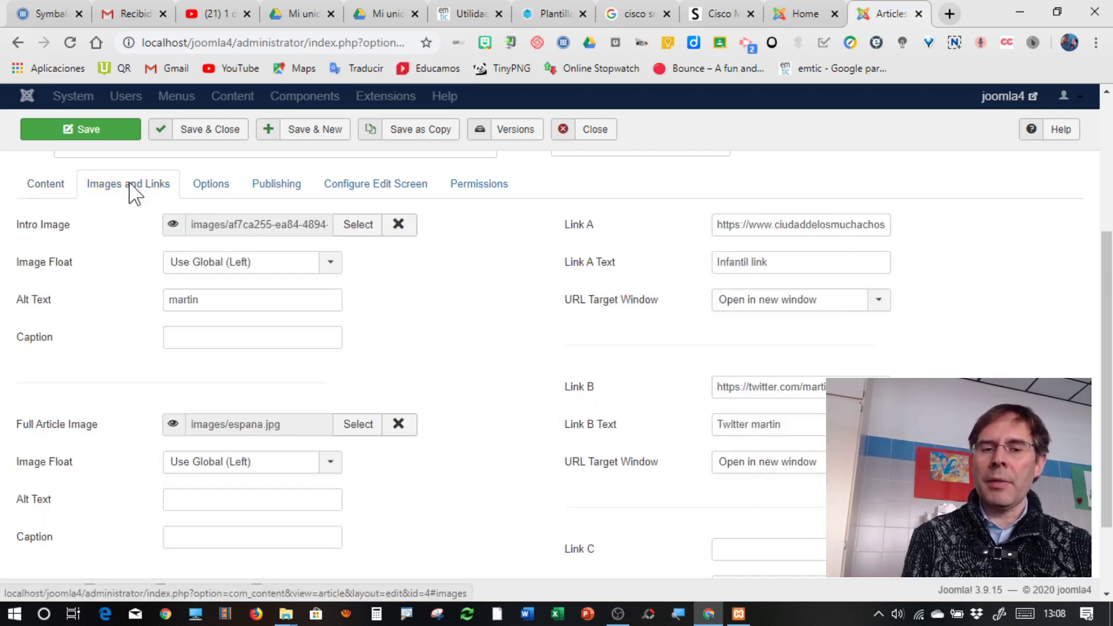
left_click(206, 193)
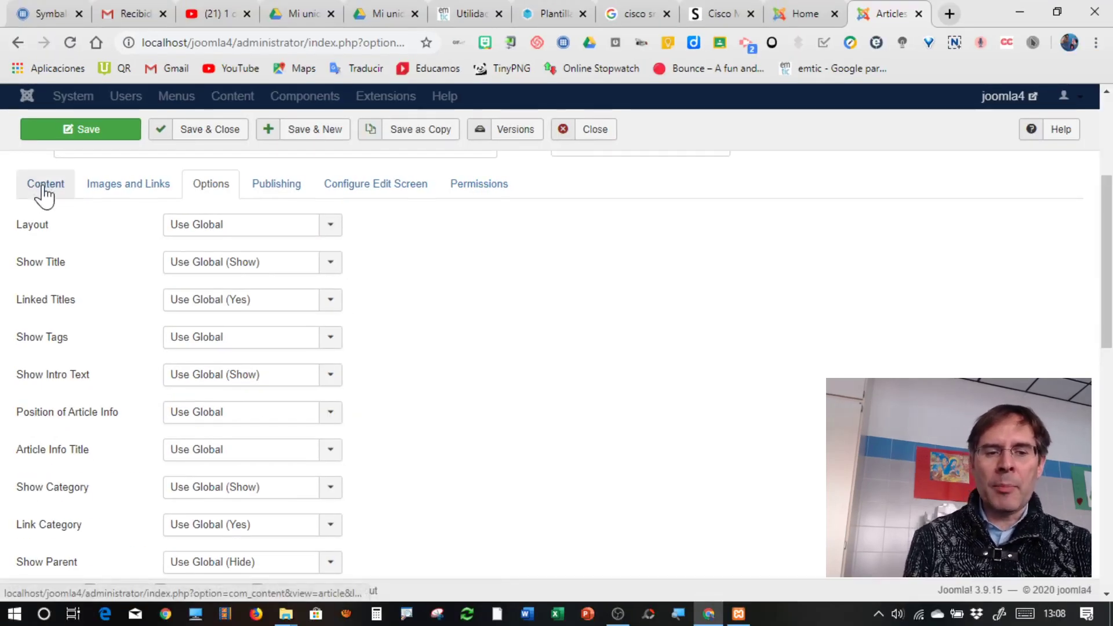
left_click(239, 96)
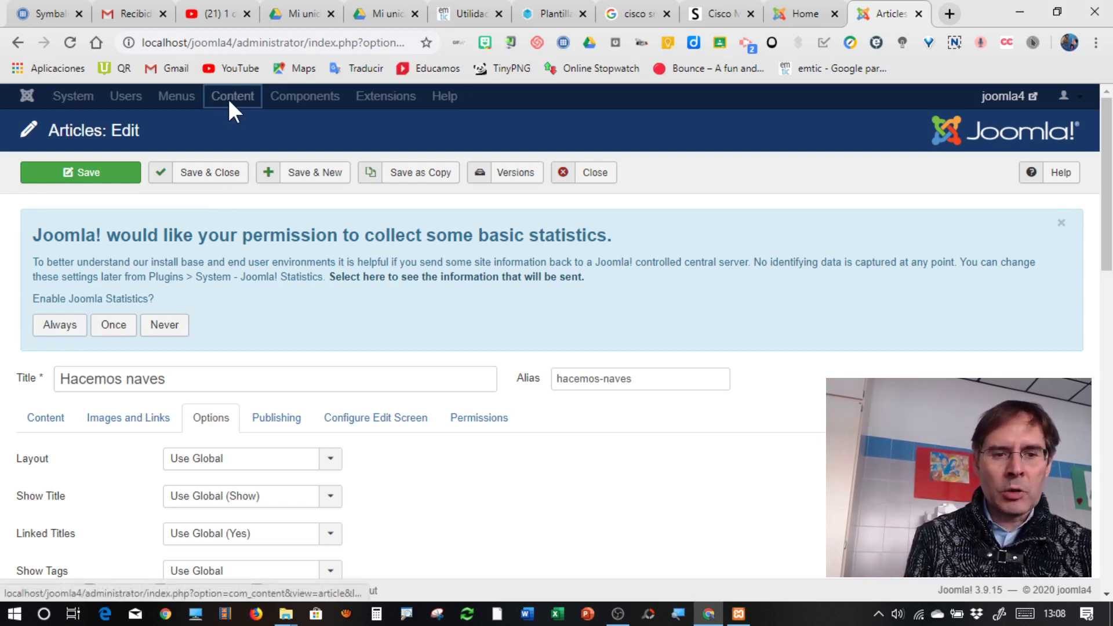
Close the Hacemos naves editor without saving and scroll down the Articles list
left_click(597, 174)
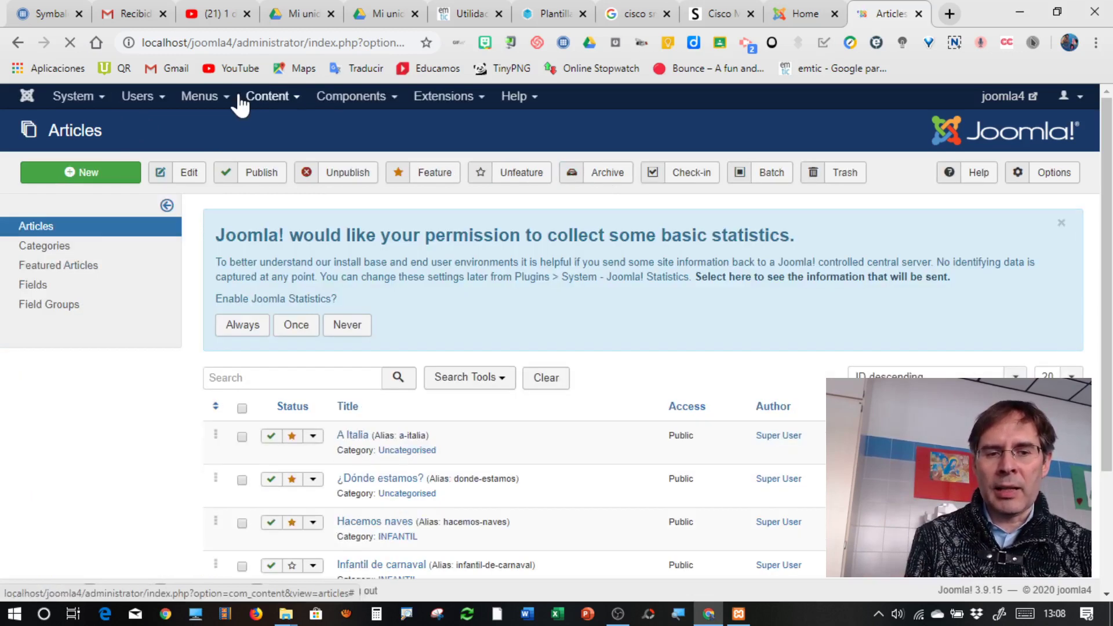
left_click(270, 101)
left_click(410, 118)
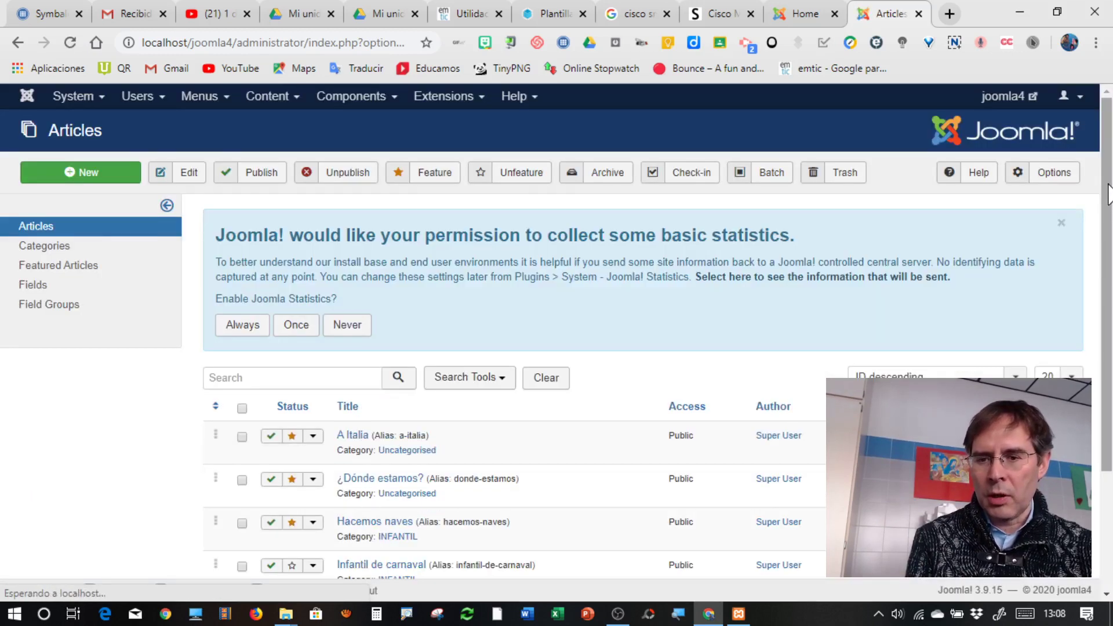
scroll(557, 348, "down", 2)
scroll(1110, 270, "down", 2)
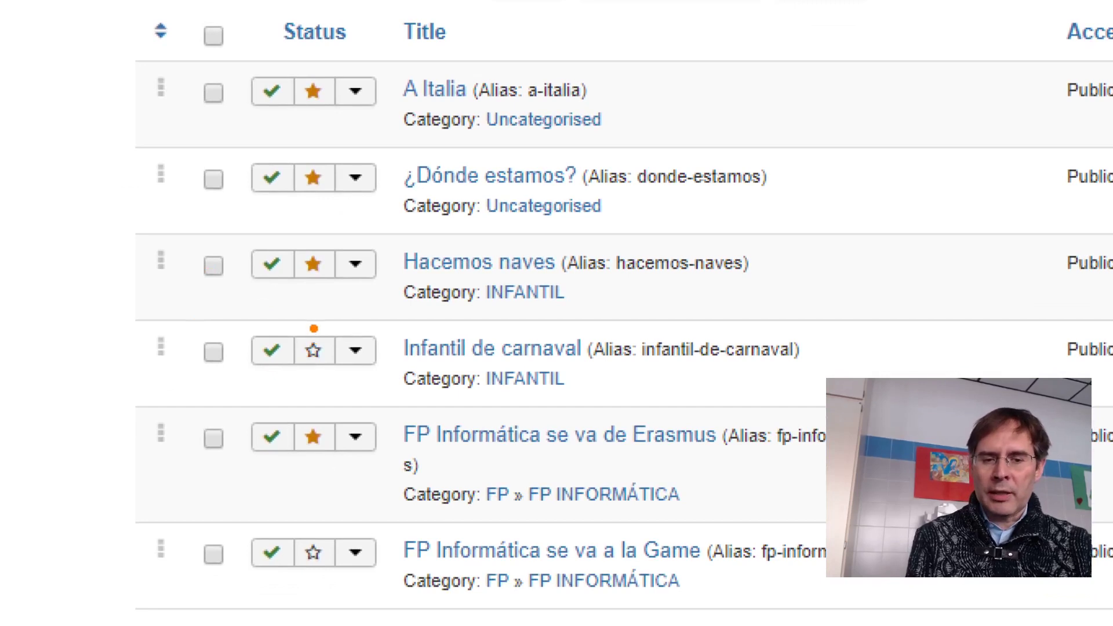
Compare the featured marks of Infantil de carnaval and Hacemos naves with the front-end Home page
mouse_move(300, 331)
left_mouse_down()
mouse_move(325, 369)
mouse_move(303, 318)
left_mouse_up()
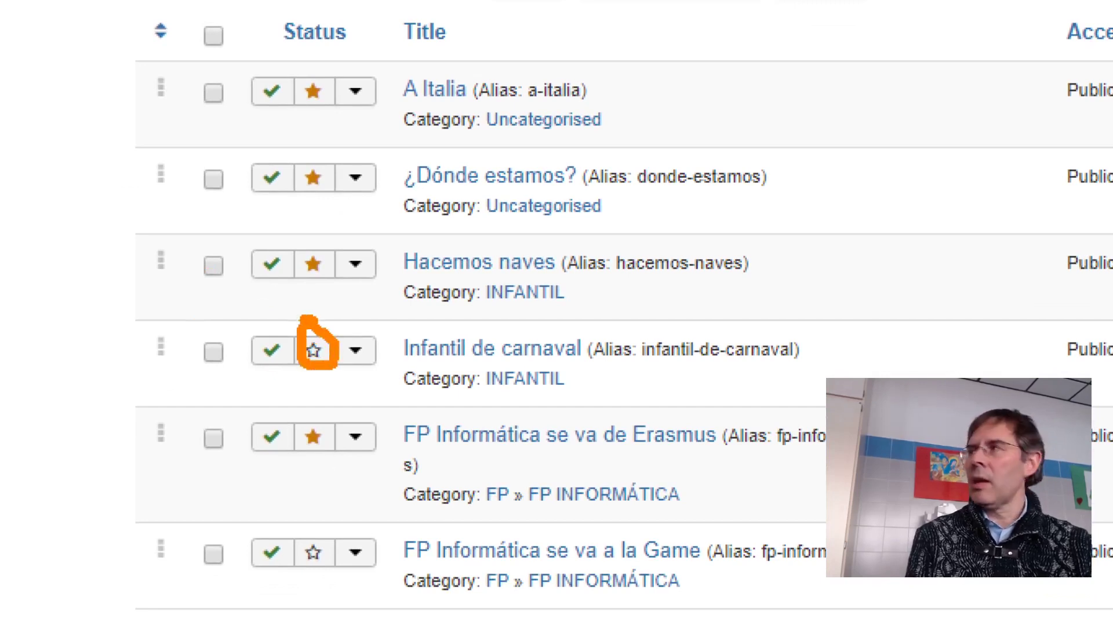
mouse_move(329, 217)
left_mouse_down()
mouse_move(272, 255)
mouse_move(292, 299)
mouse_move(333, 301)
left_mouse_up()
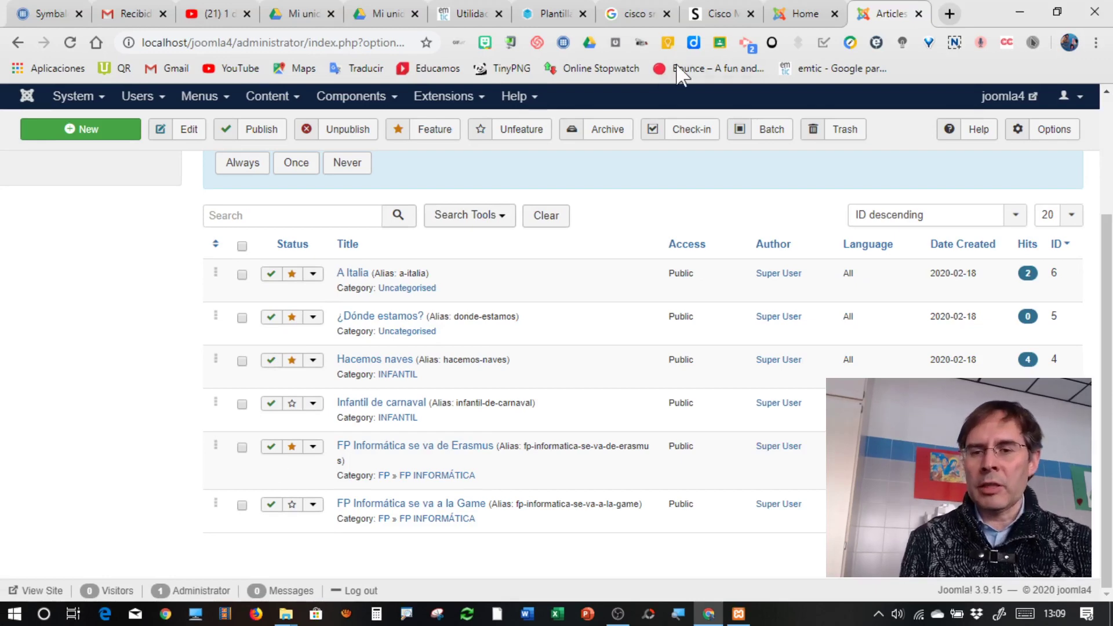
left_click(808, 13)
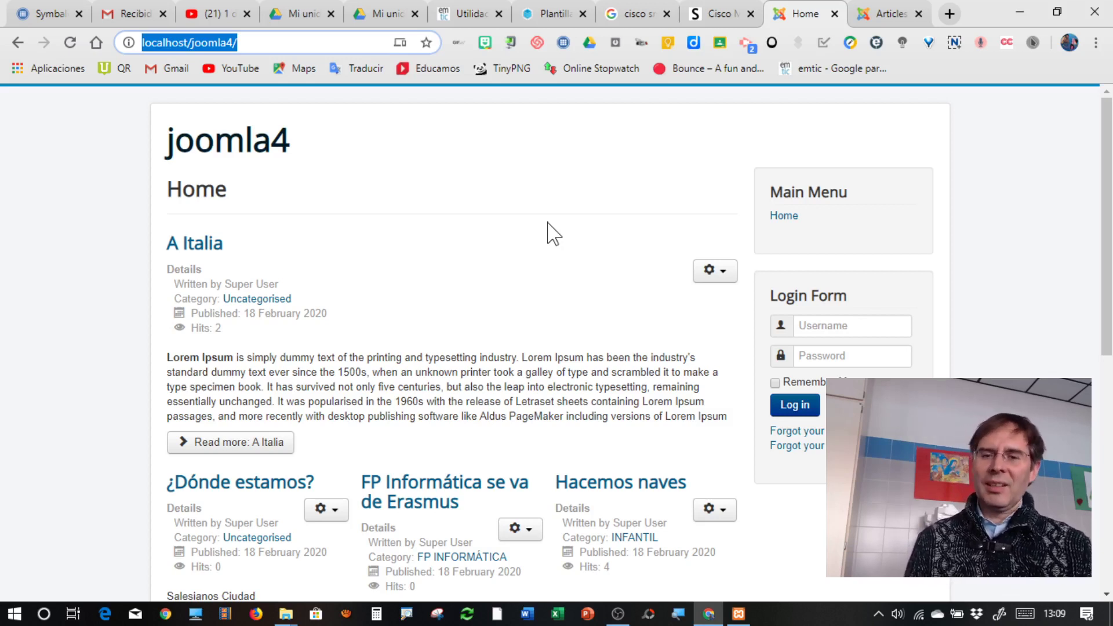
left_click(882, 15)
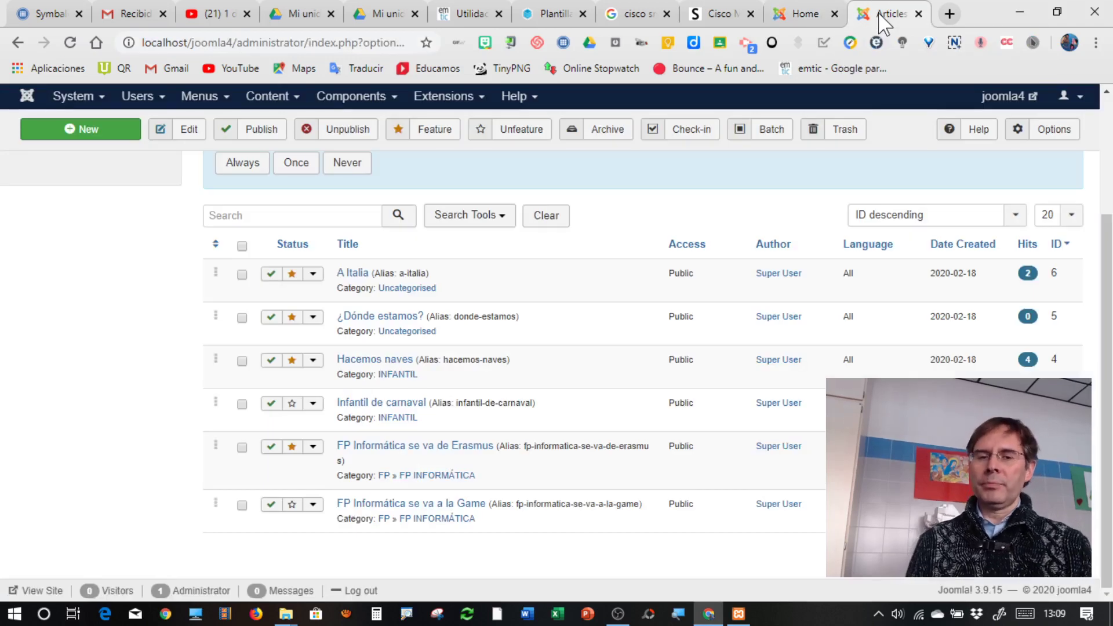
Open Menus > Manage to see Main Menu (mainmenu), browse the System menu, and open a new tab
left_click(206, 100)
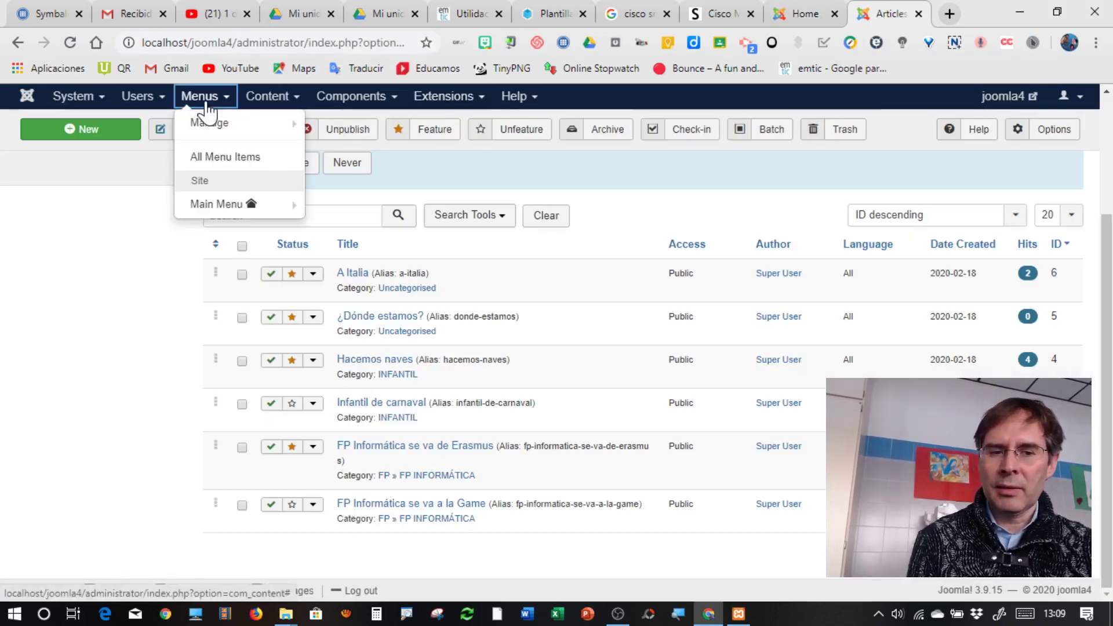
left_click(212, 127)
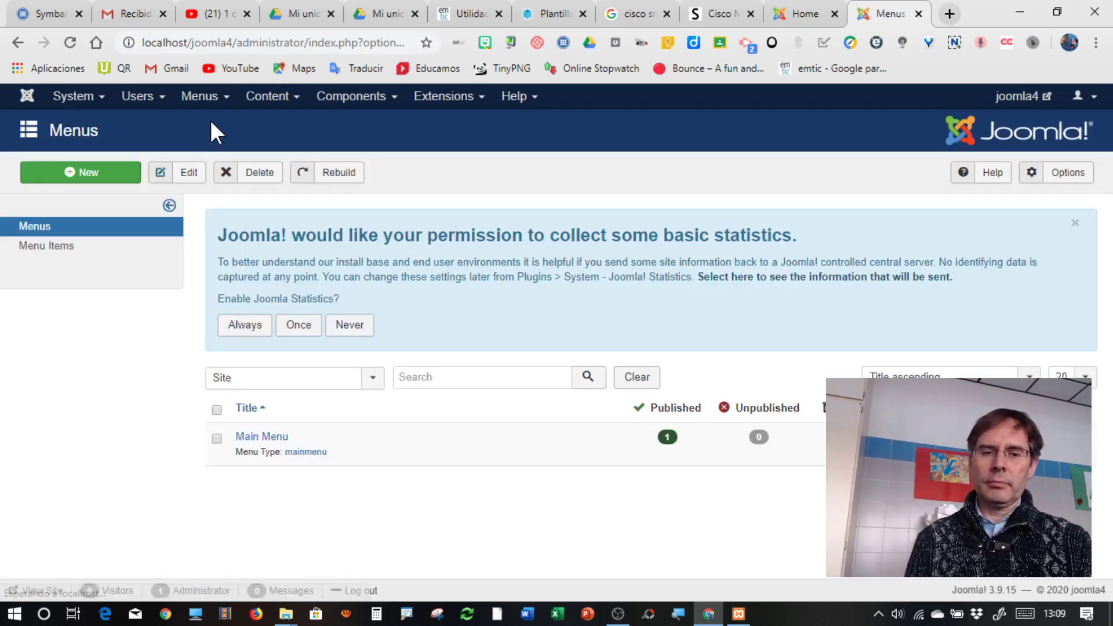
left_click(208, 103)
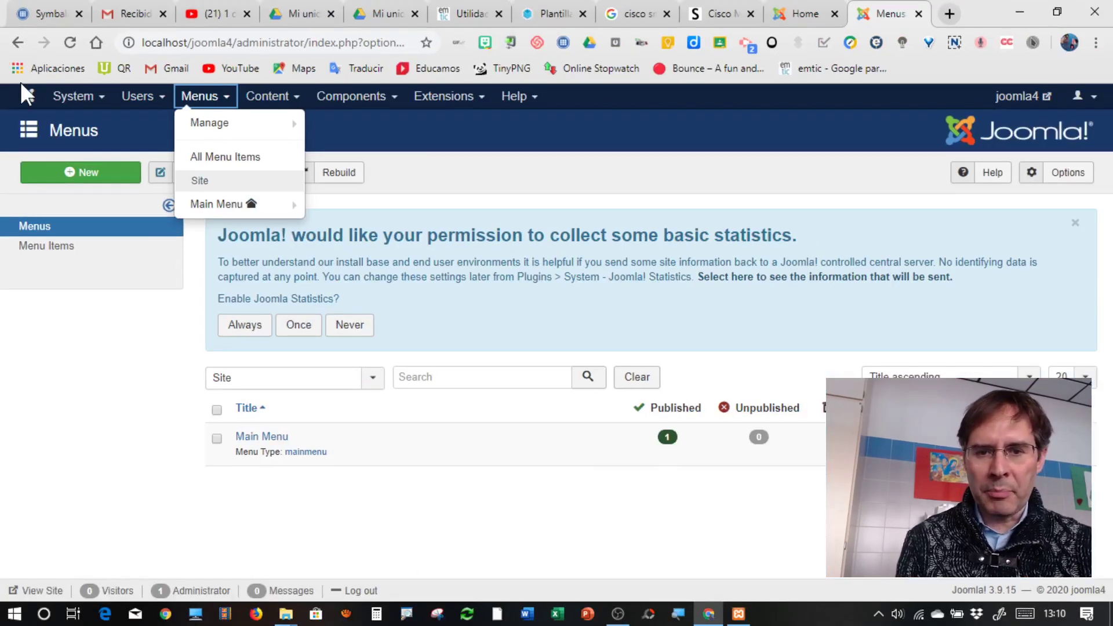
left_click(147, 109)
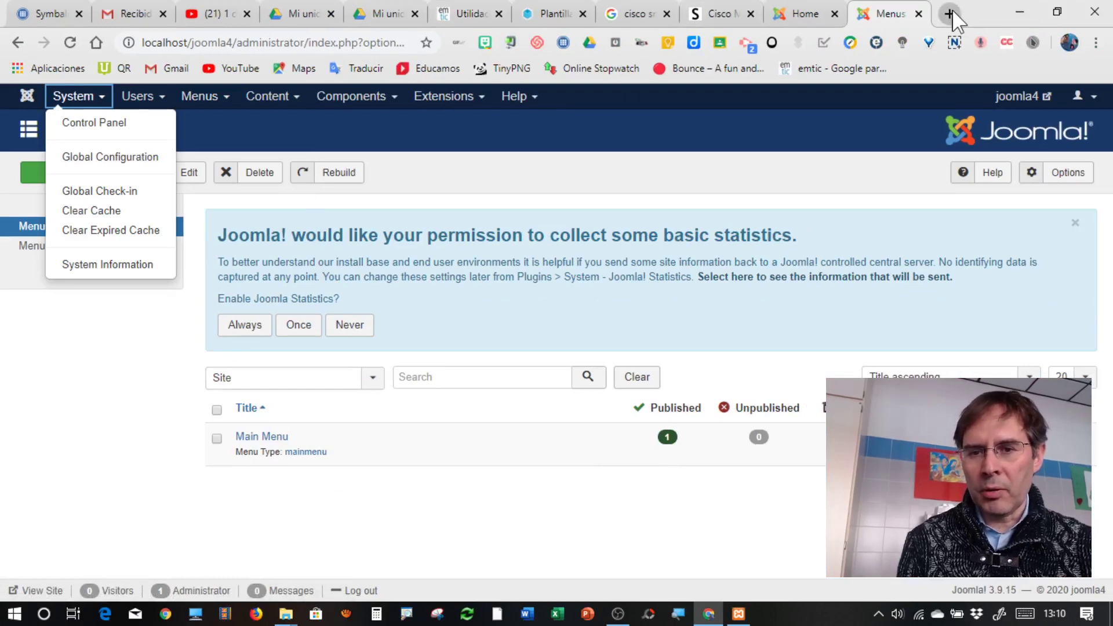
left_click(949, 13)
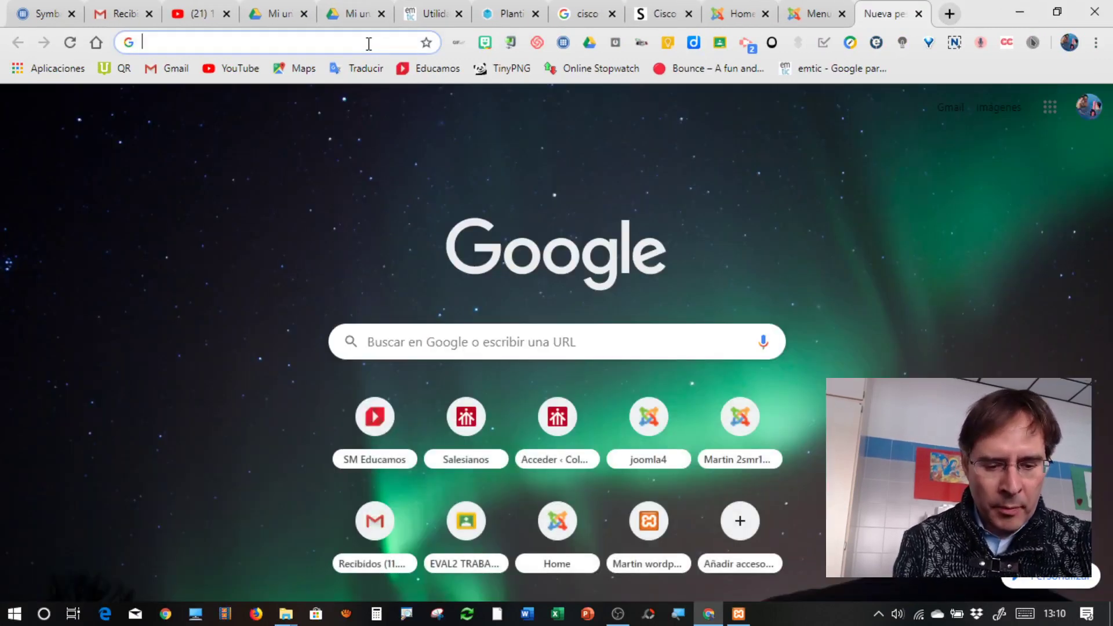
Search for repsol, open Repsol's Conócenos company page, and accept all cookies
type("repsol")
key("Return")
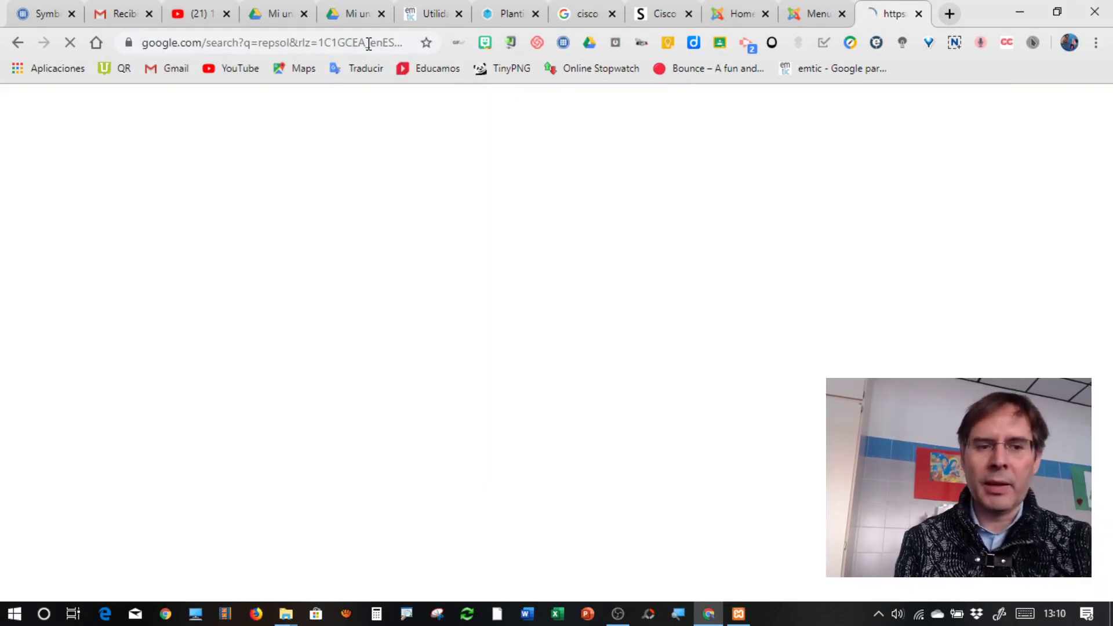
left_click(212, 261)
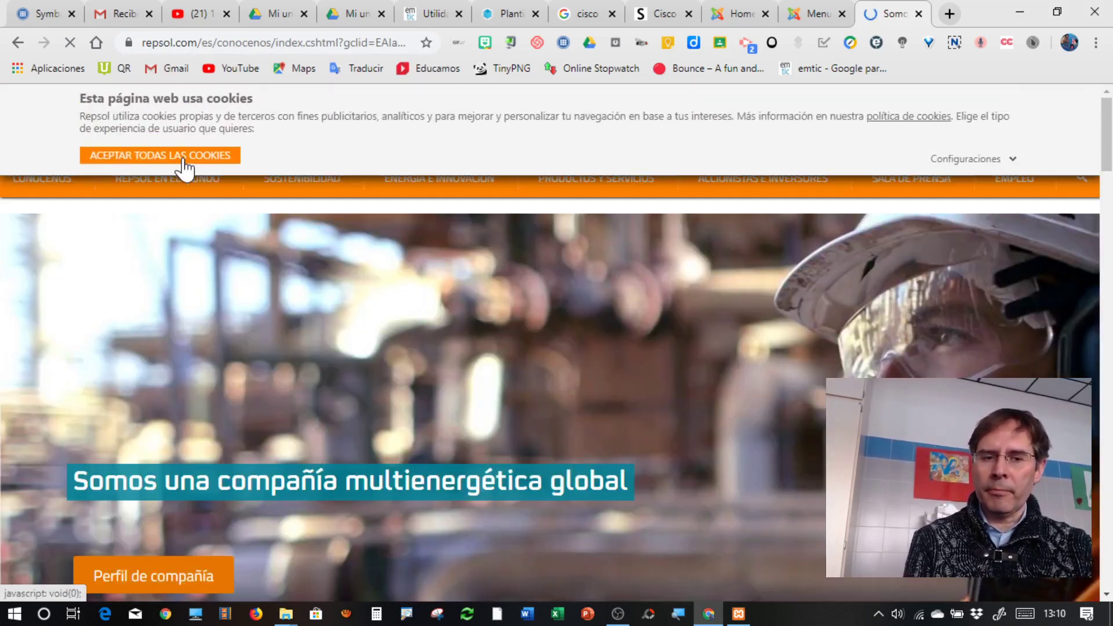
left_click(186, 158)
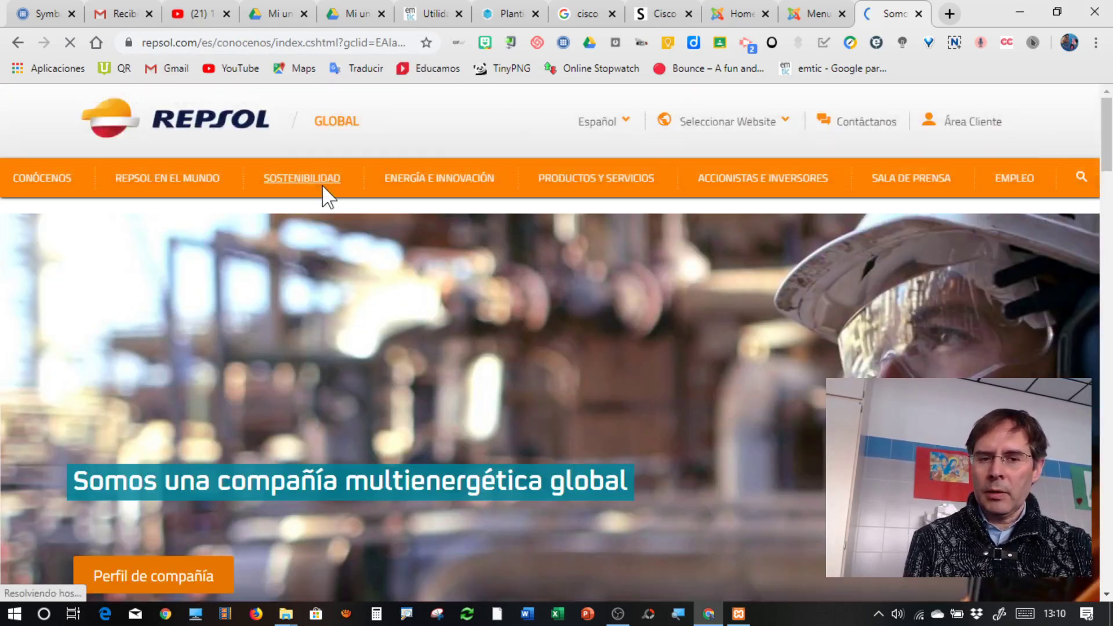
Scroll to the footer and highlight the Nota Legal links and parts of the banner
left_click_drag(1106, 133, 1107, 565)
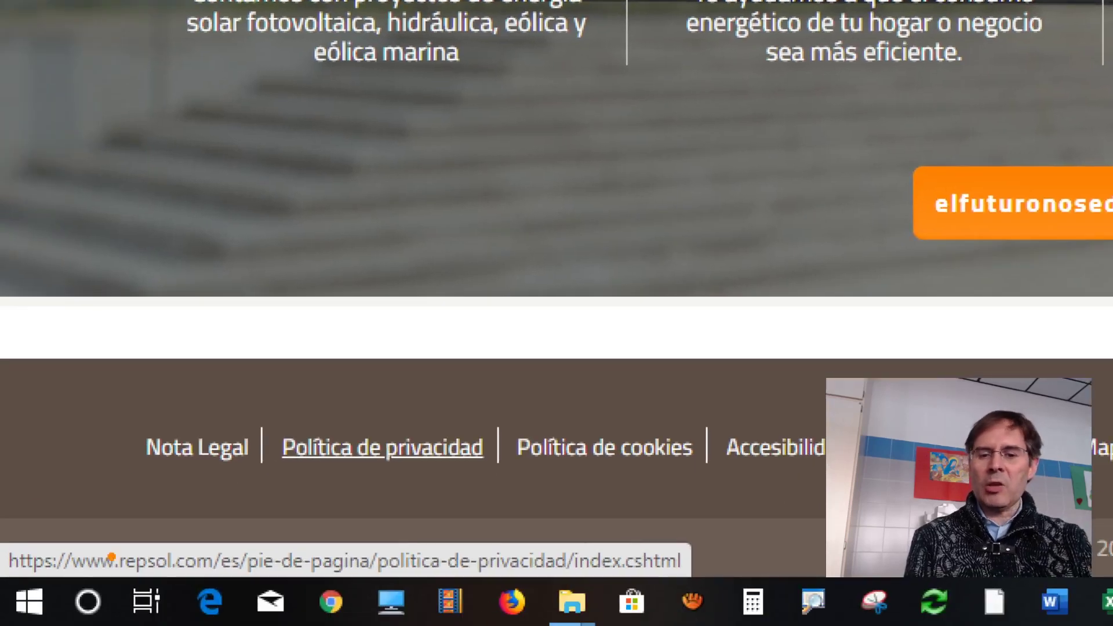
mouse_move(217, 401)
left_mouse_down()
mouse_move(153, 490)
mouse_move(682, 497)
mouse_move(384, 385)
mouse_move(205, 420)
left_mouse_up()
mouse_move(47, 51)
left_mouse_down()
mouse_move(120, 219)
mouse_move(20, 53)
left_mouse_up()
mouse_move(1007, 34)
left_mouse_down()
mouse_move(911, 106)
mouse_move(999, 59)
left_mouse_up()
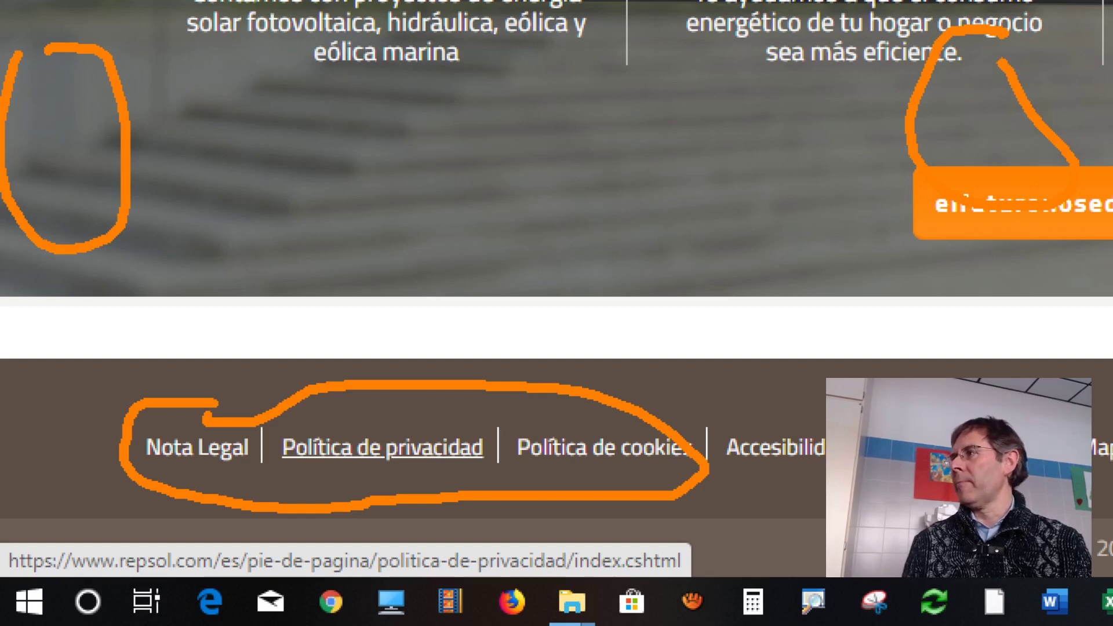
key("Escape")
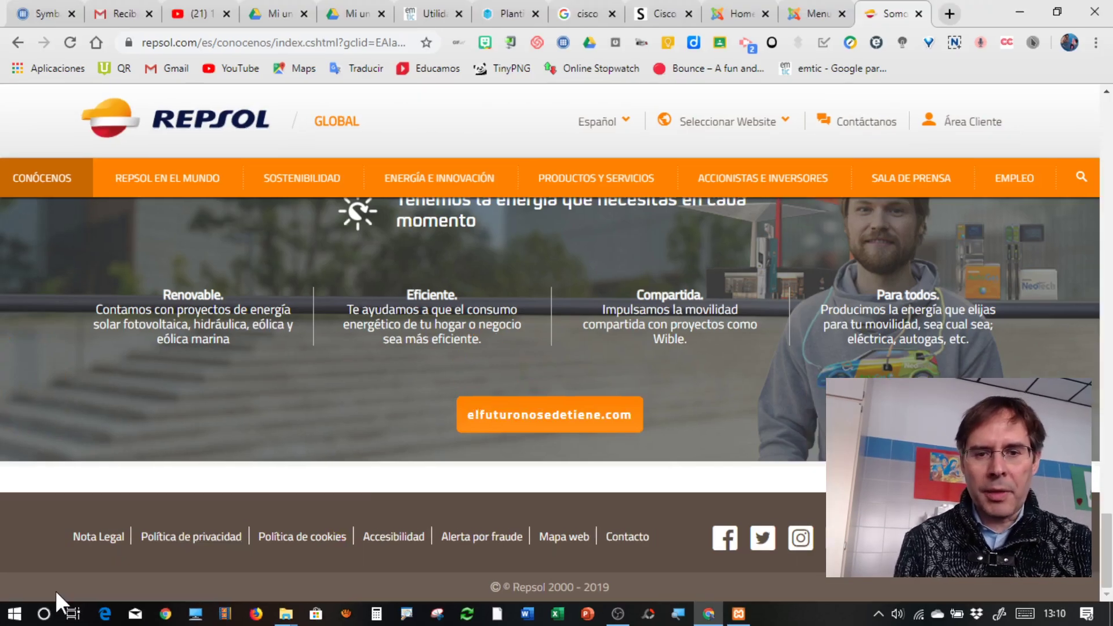
Return to the Joomla Menus manager and highlight the Main Menu entry
left_click(809, 14)
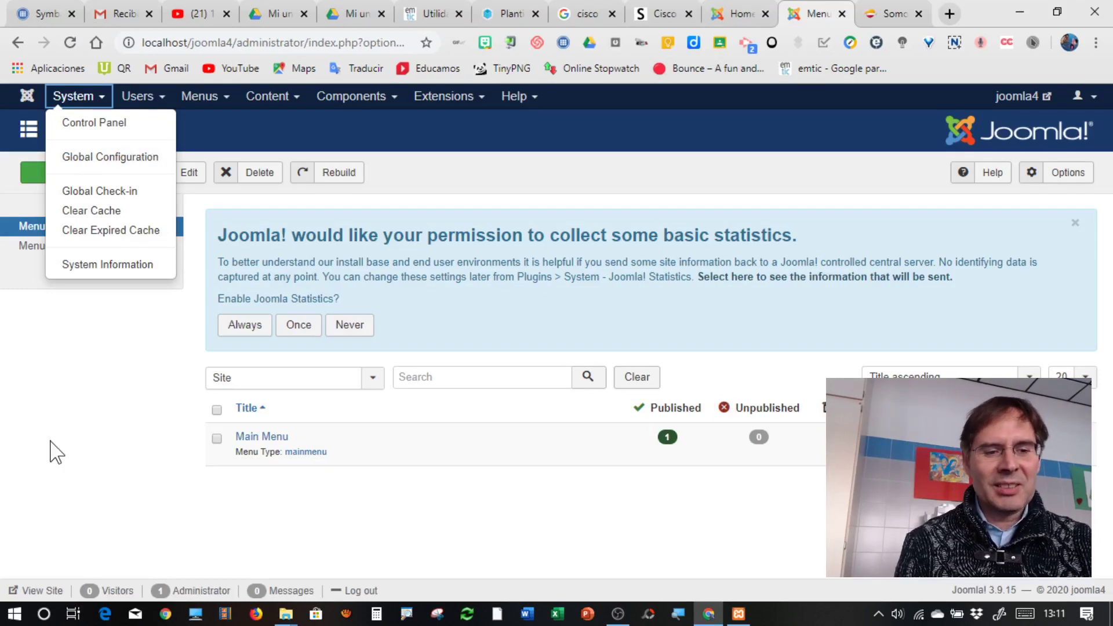
left_click(49, 380)
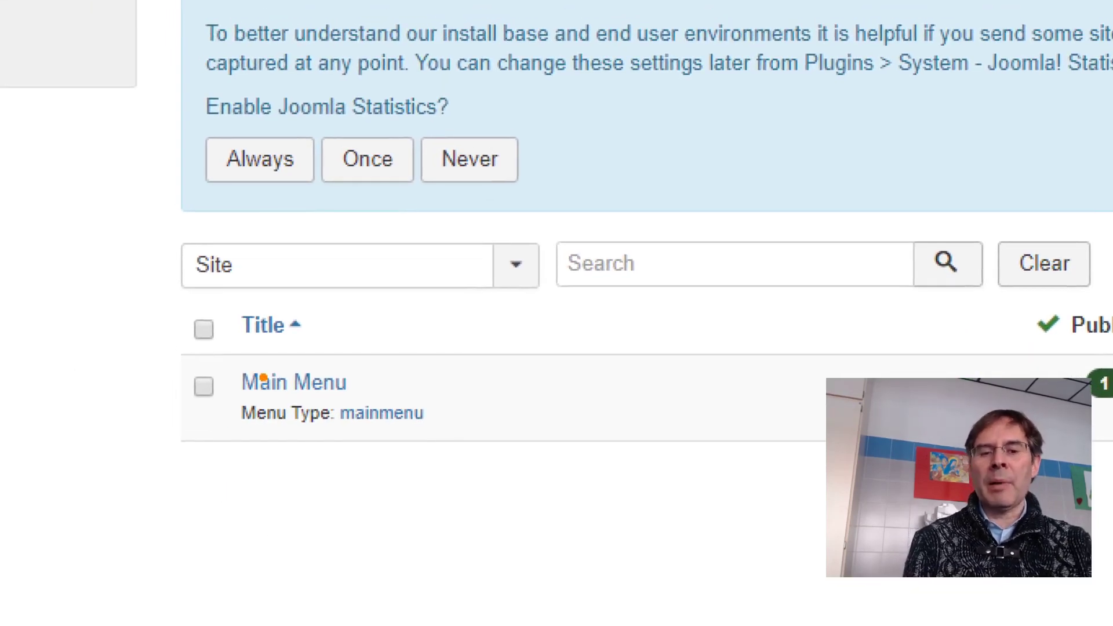
mouse_move(270, 346)
left_mouse_down()
mouse_move(194, 343)
mouse_move(217, 462)
mouse_move(490, 432)
mouse_move(319, 330)
mouse_move(241, 343)
left_mouse_up()
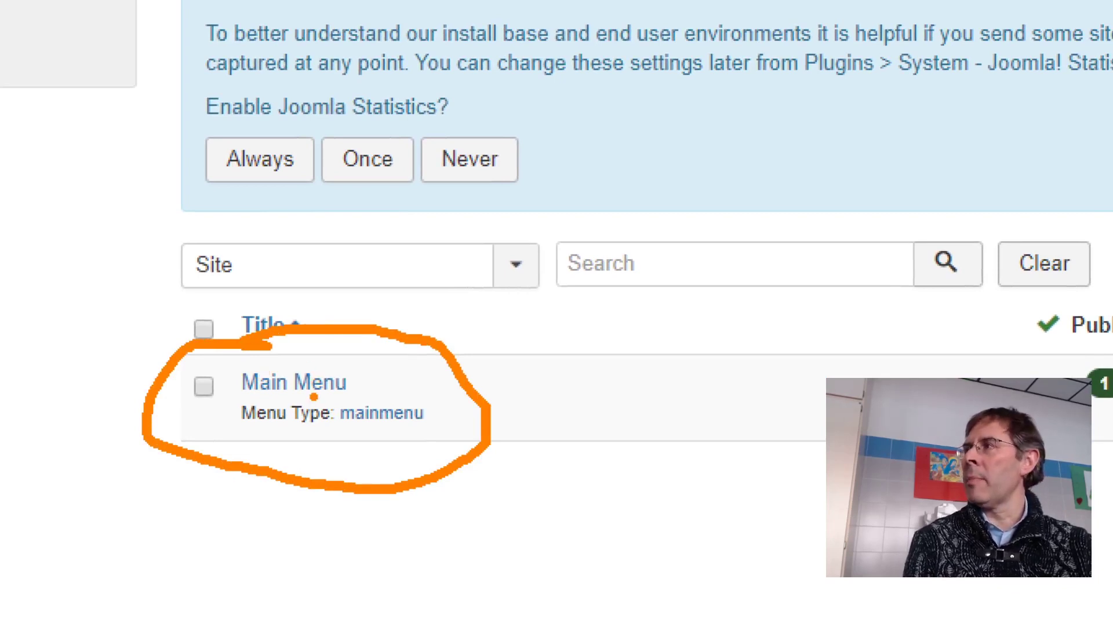
key("Escape")
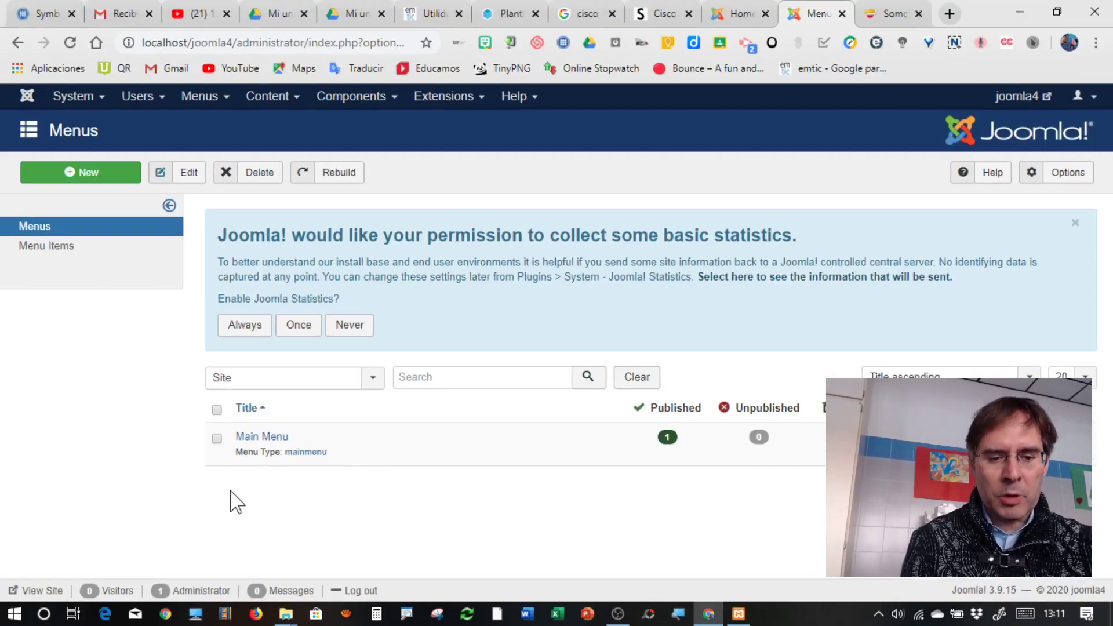
Open Main Menu's items, which list only the Home item pointing to Featured Articles
left_click(258, 439)
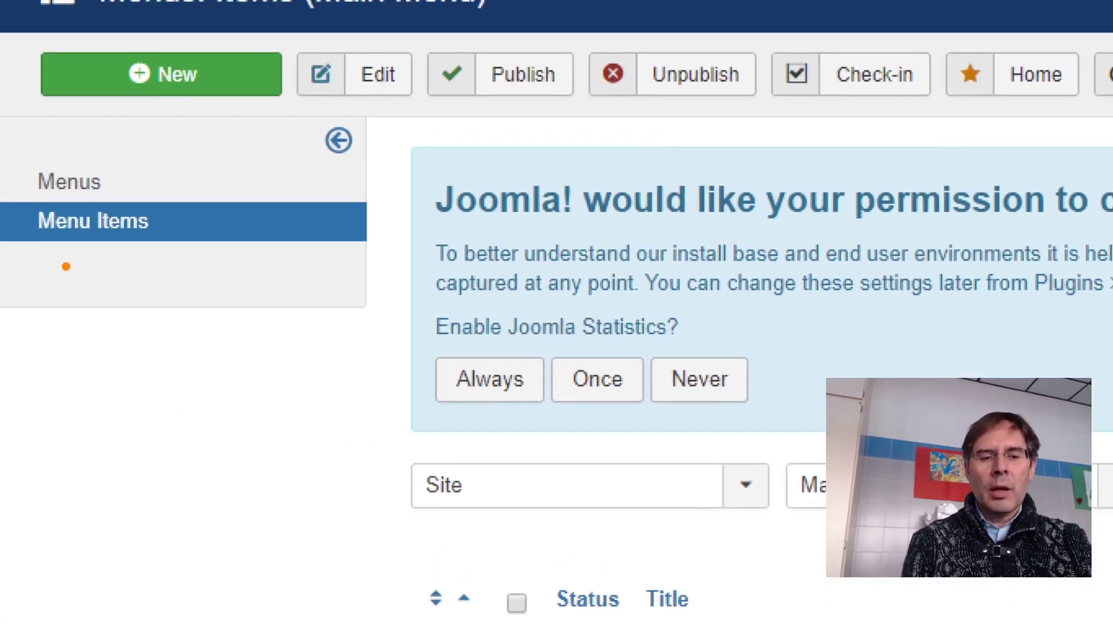
left_click_drag(46, 246, 126, 248)
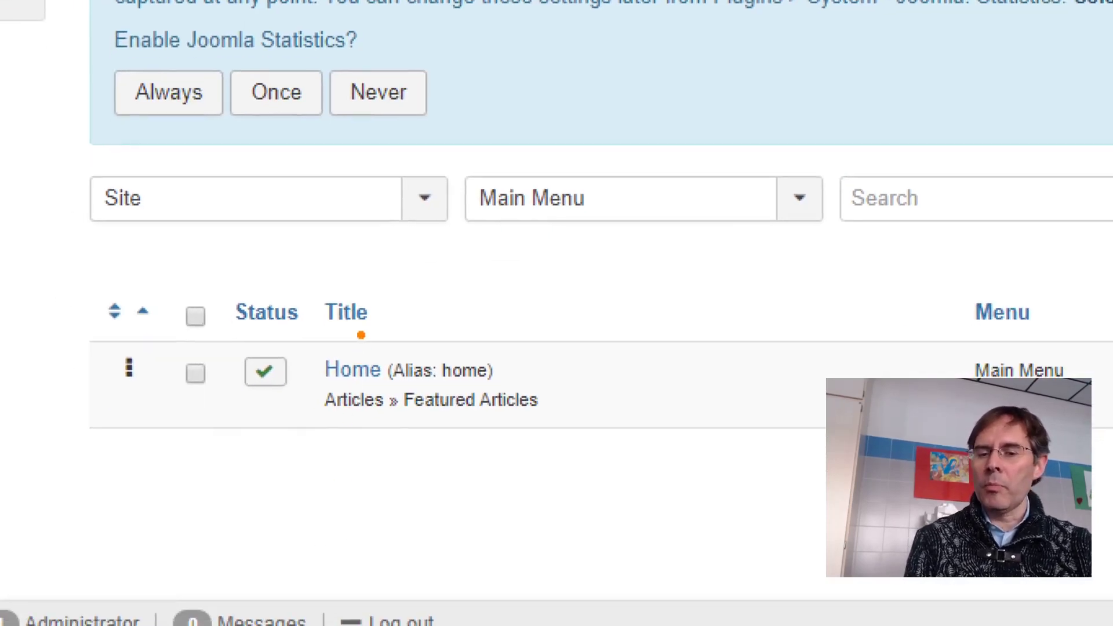
mouse_move(361, 335)
left_mouse_down()
mouse_move(324, 337)
mouse_move(318, 350)
left_mouse_up()
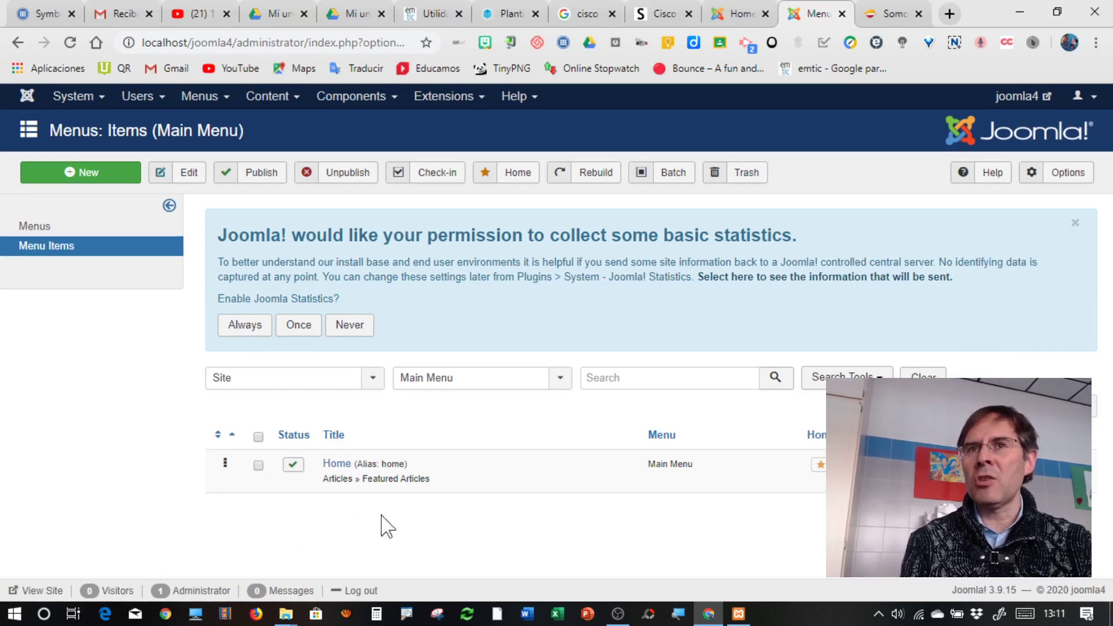
Create a new Main Menu item and enter the title '¿Dónde estamos?'
left_click(118, 184)
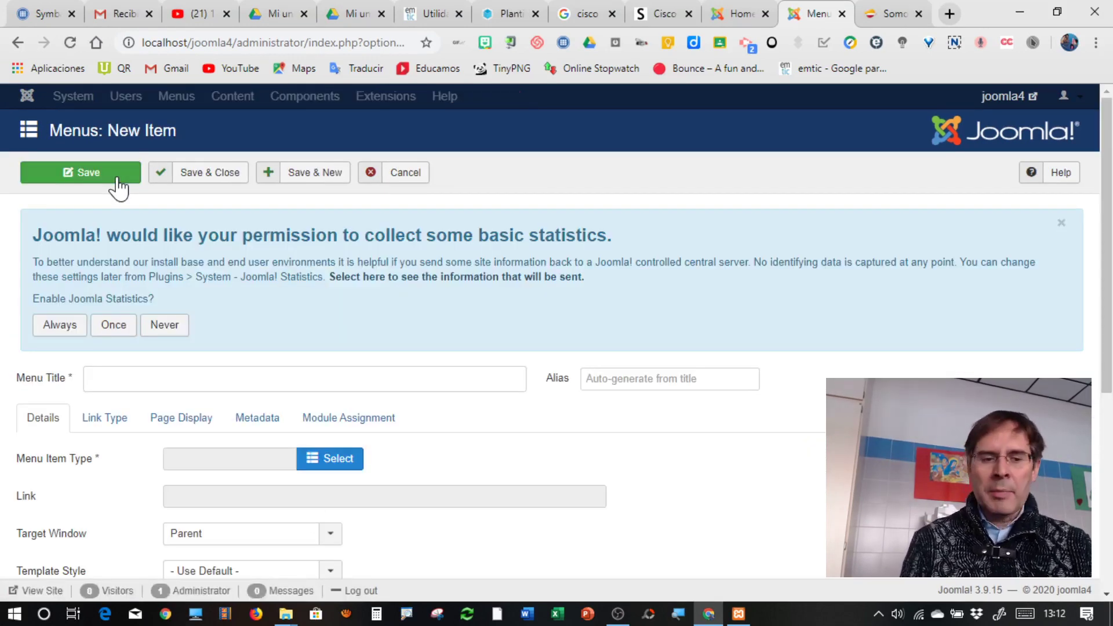
left_click(154, 380)
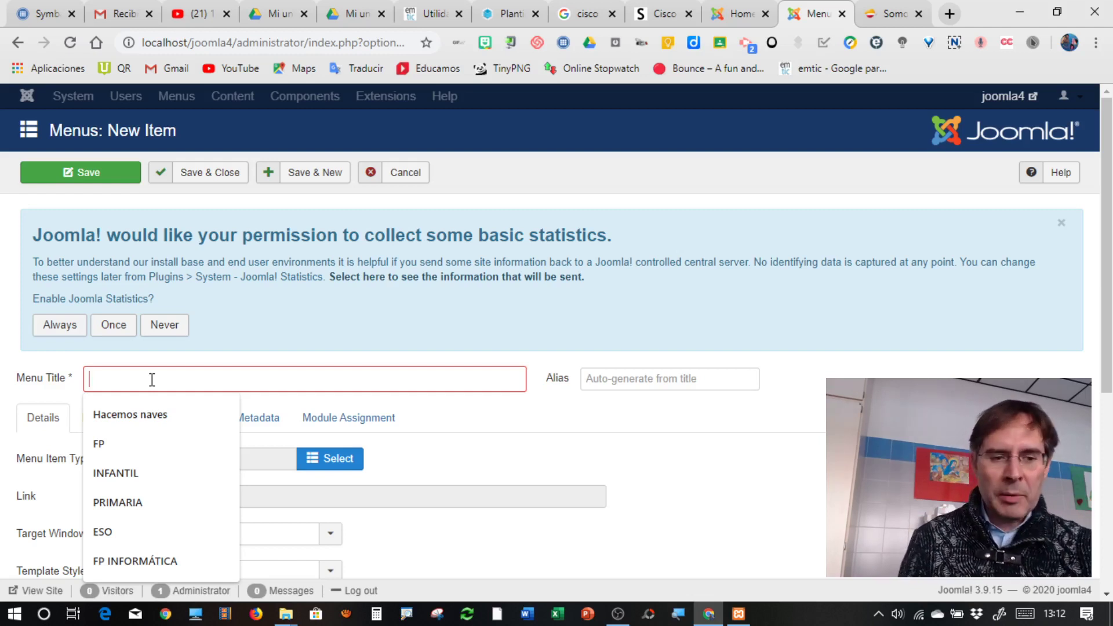
type("¿")
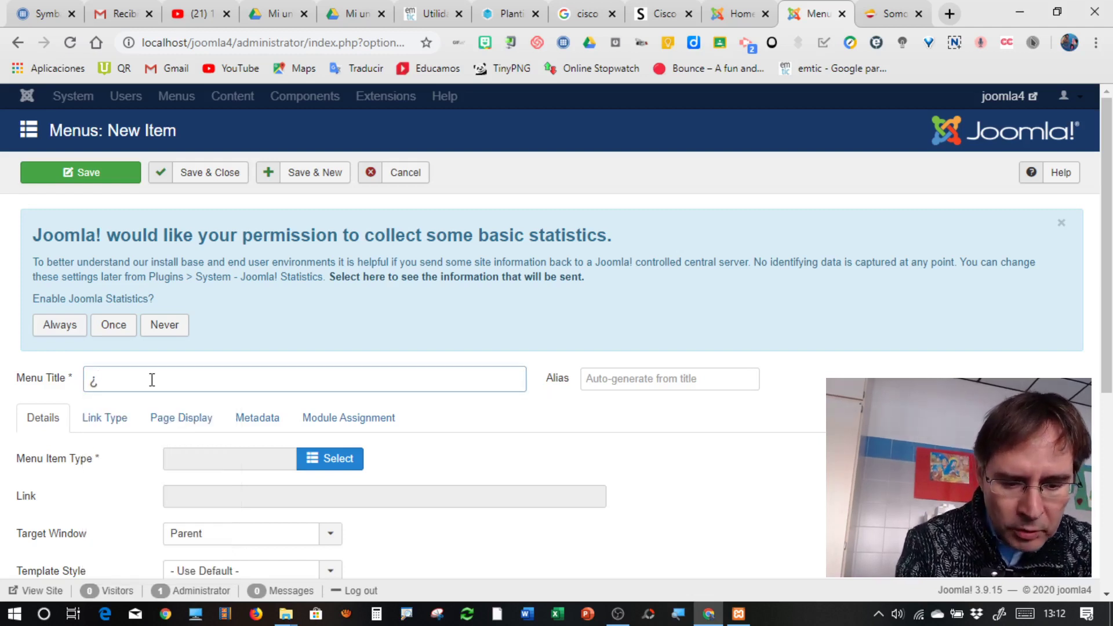
type("Dónde estamos")
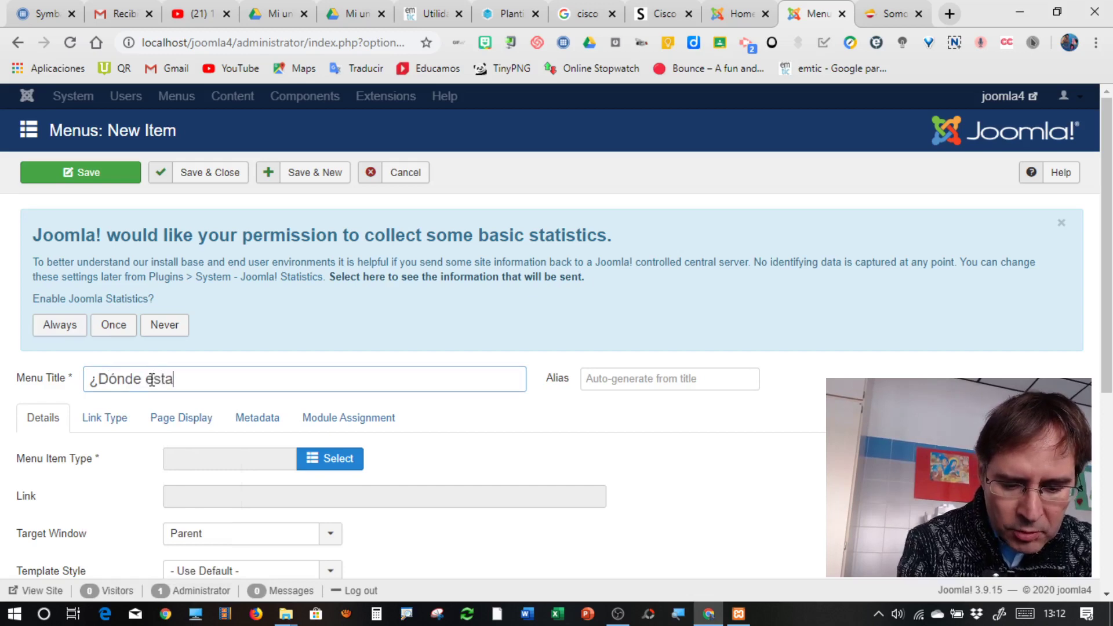
type("?")
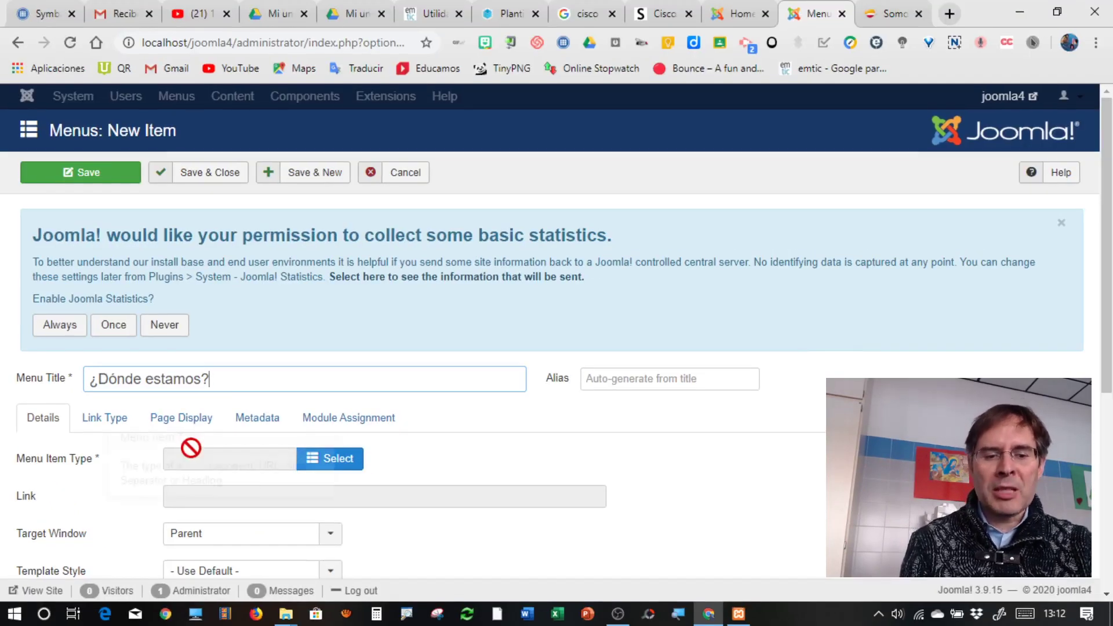
mouse_move(61, 473)
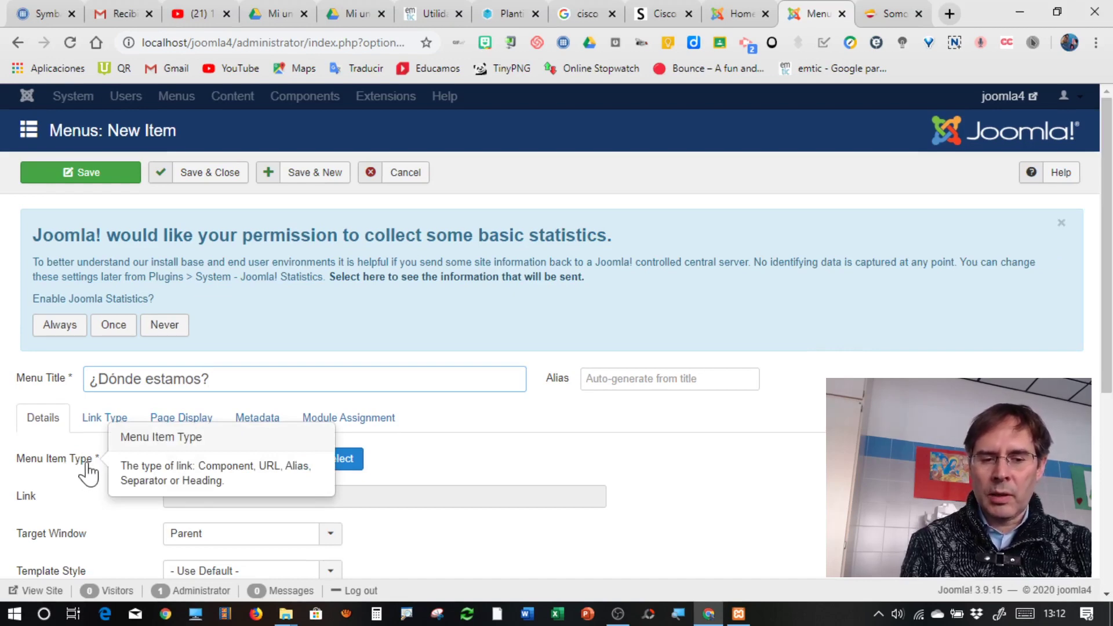
Set the menu item type to Articles » Single Article
left_click(344, 464)
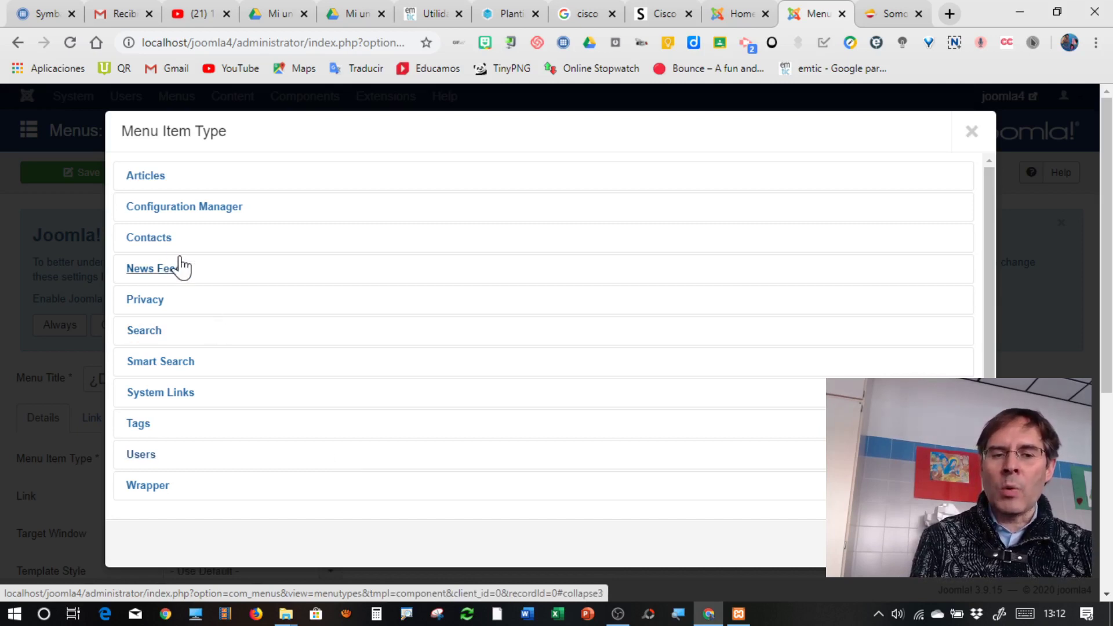
left_click(146, 177)
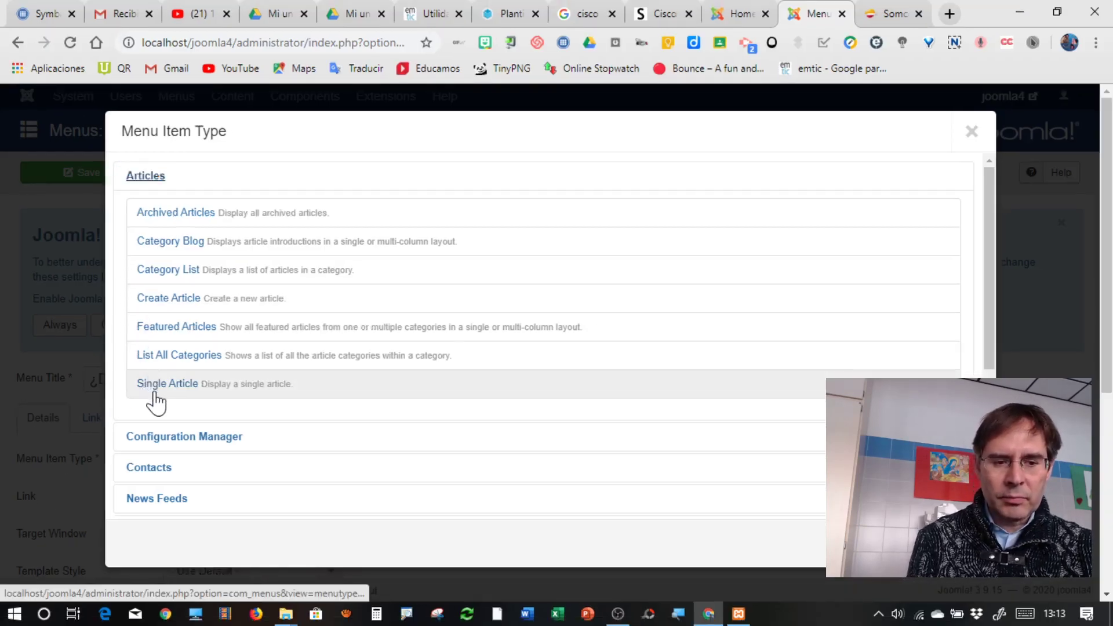
left_click(155, 393)
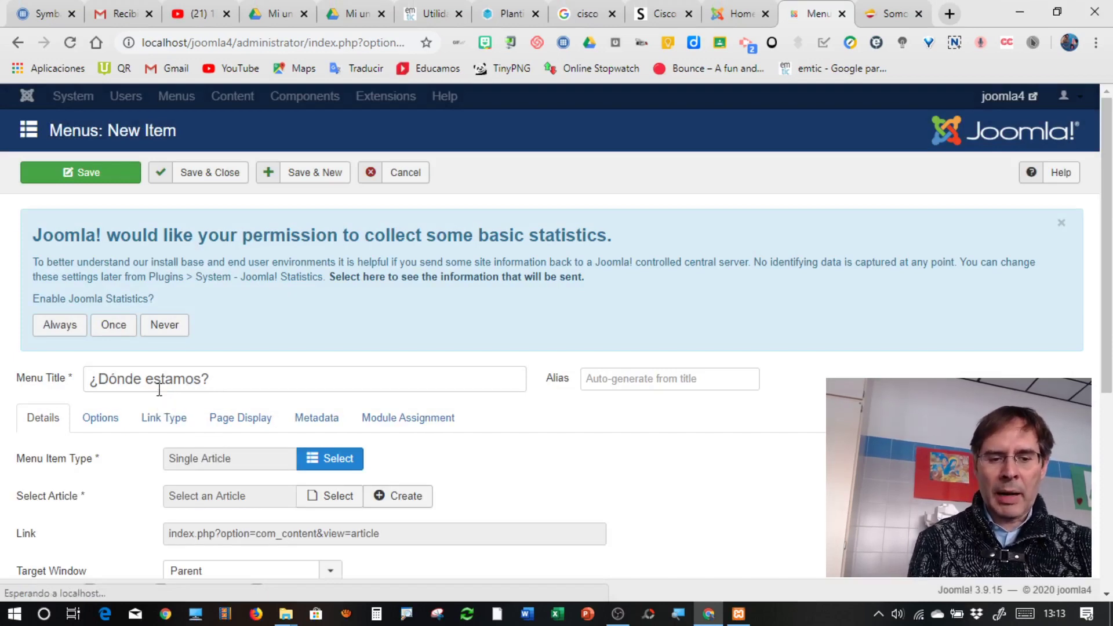
left_click_drag(1105, 293, 1105, 366)
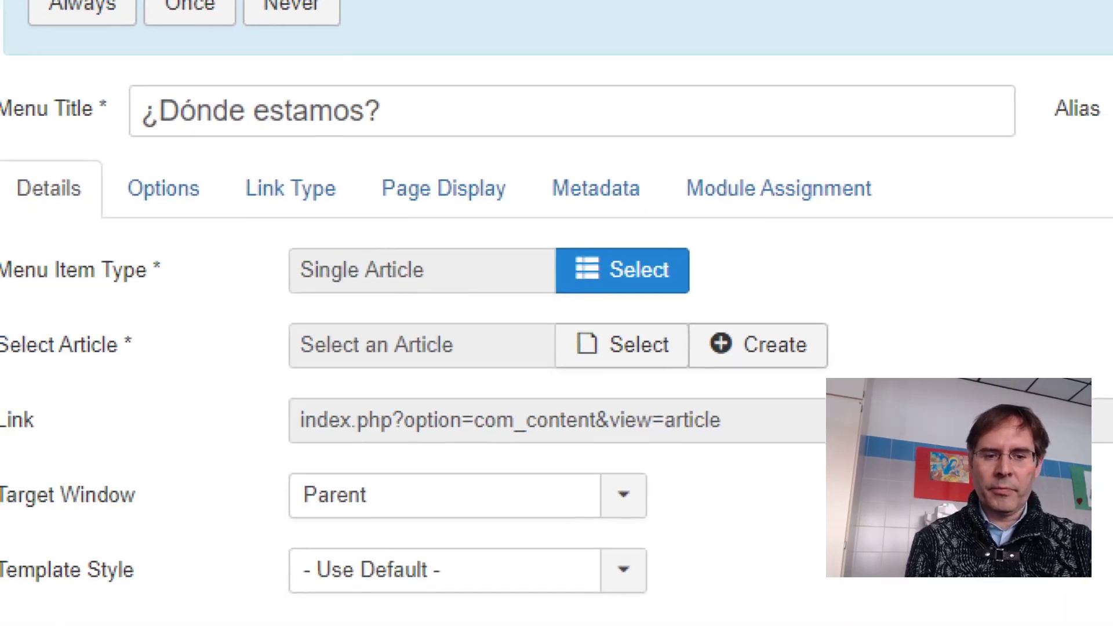
left_click_drag(324, 290, 402, 298)
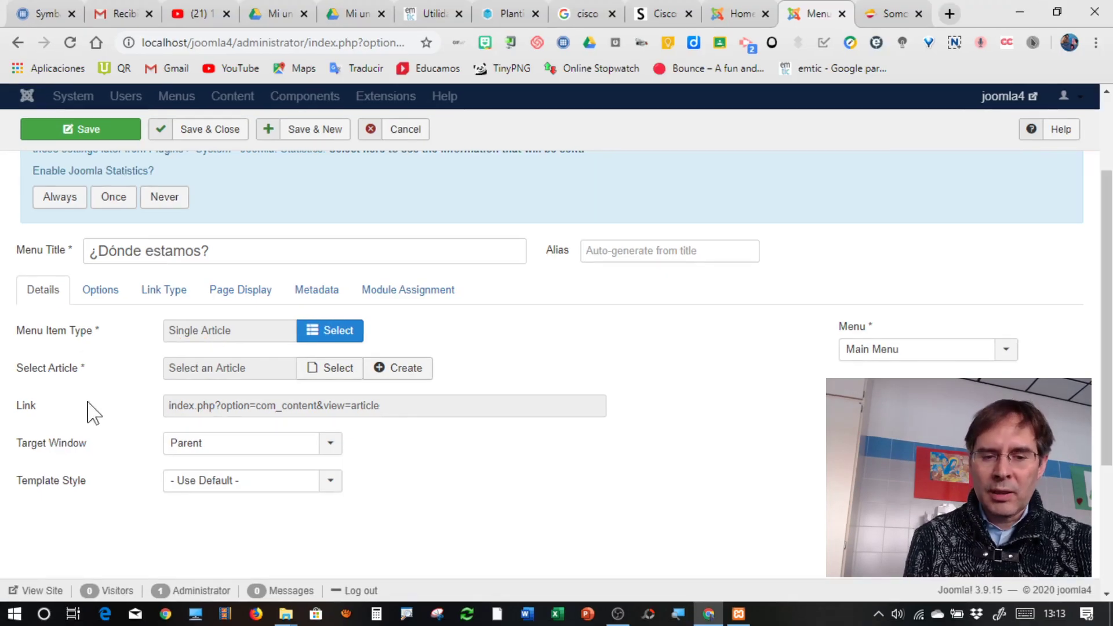
Choose '¿Dónde estamos?' as the single article this menu item links to
left_click(329, 371)
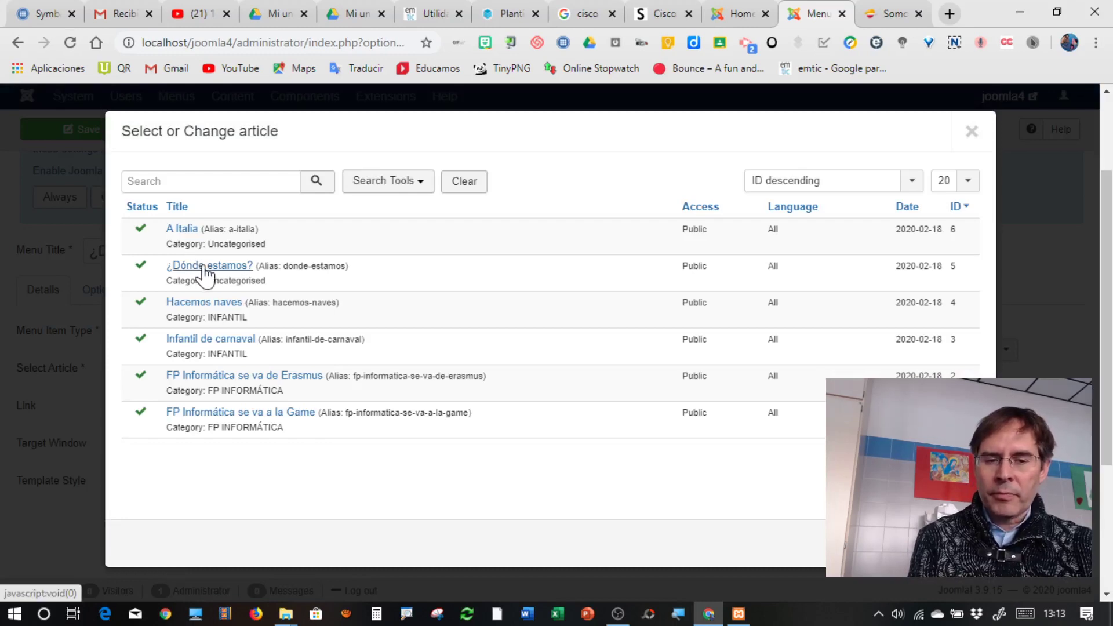
left_click(204, 267)
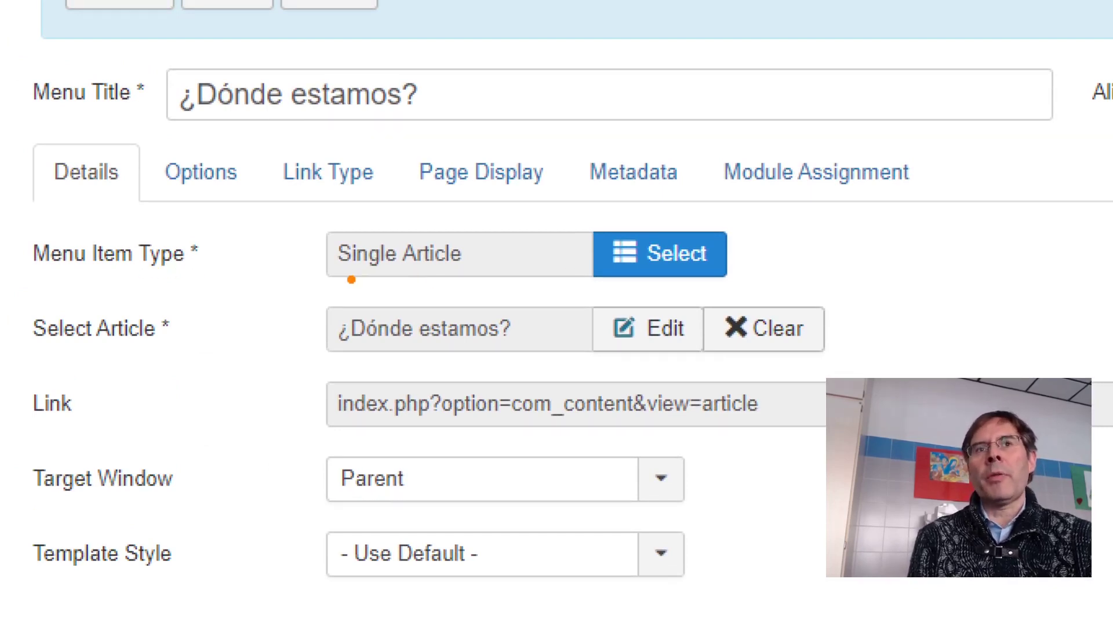
left_click_drag(352, 279, 390, 276)
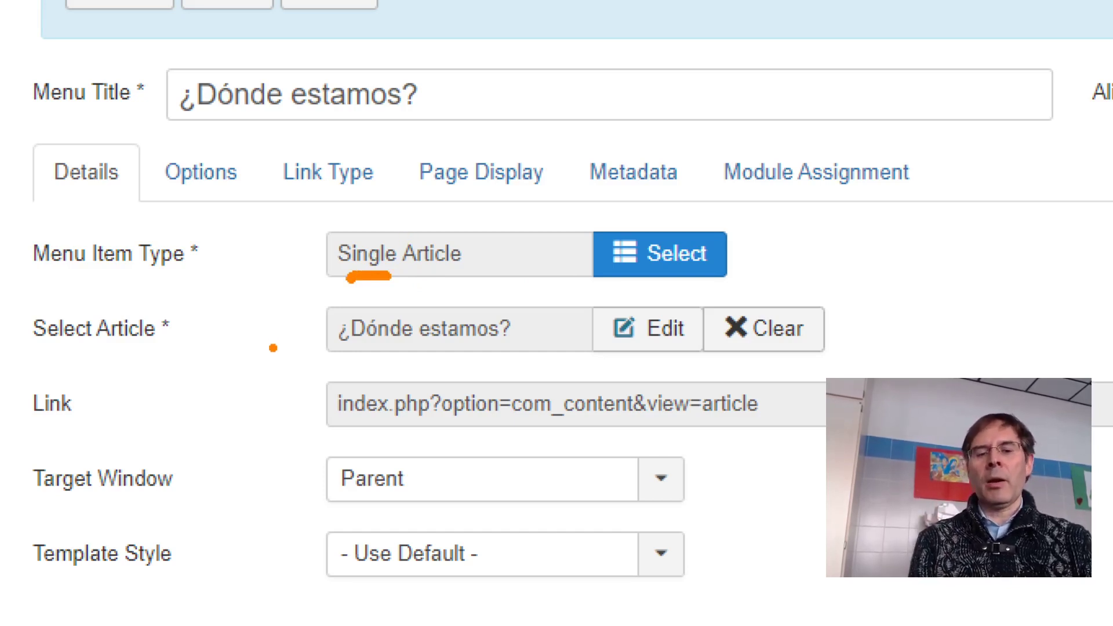
left_click_drag(384, 349, 474, 367)
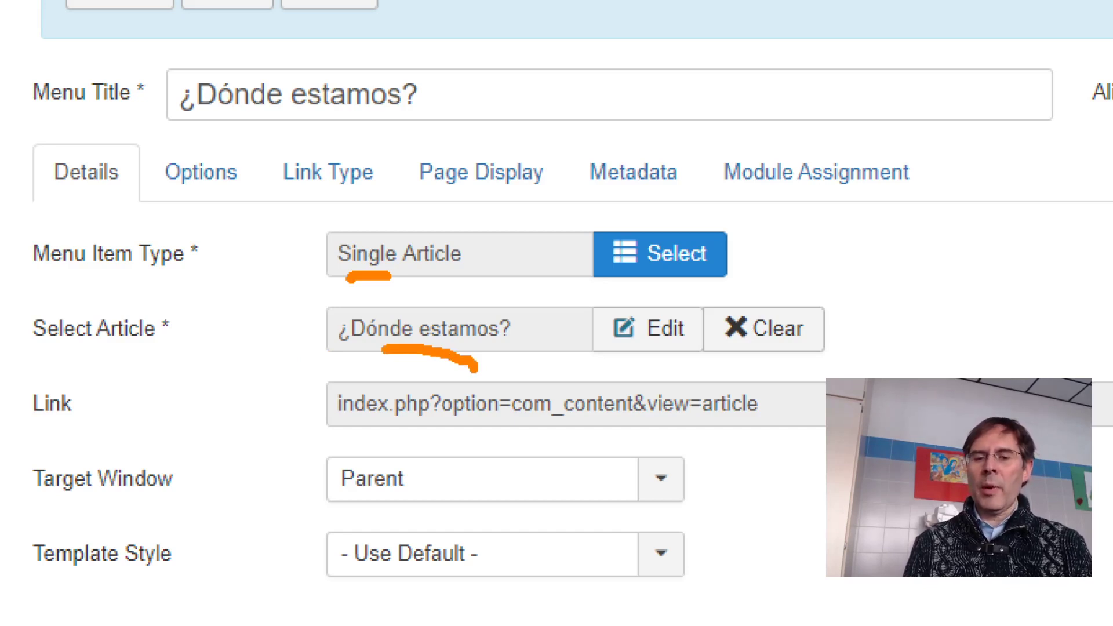
key("Escape")
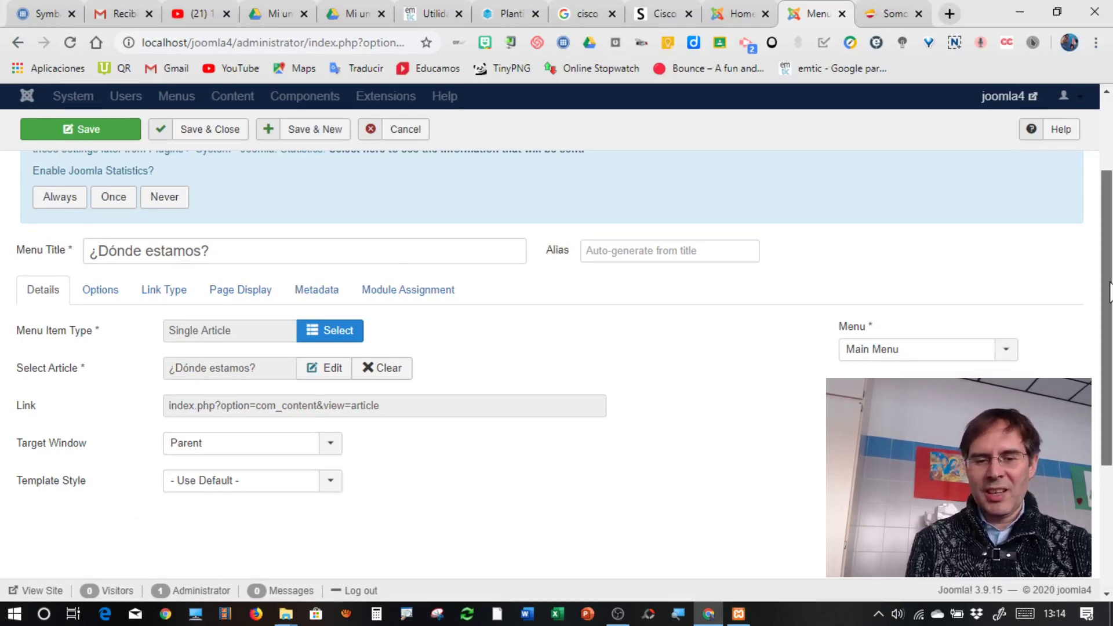
left_click_drag(1108, 294, 1108, 357)
scroll(1108, 356, "up", 4)
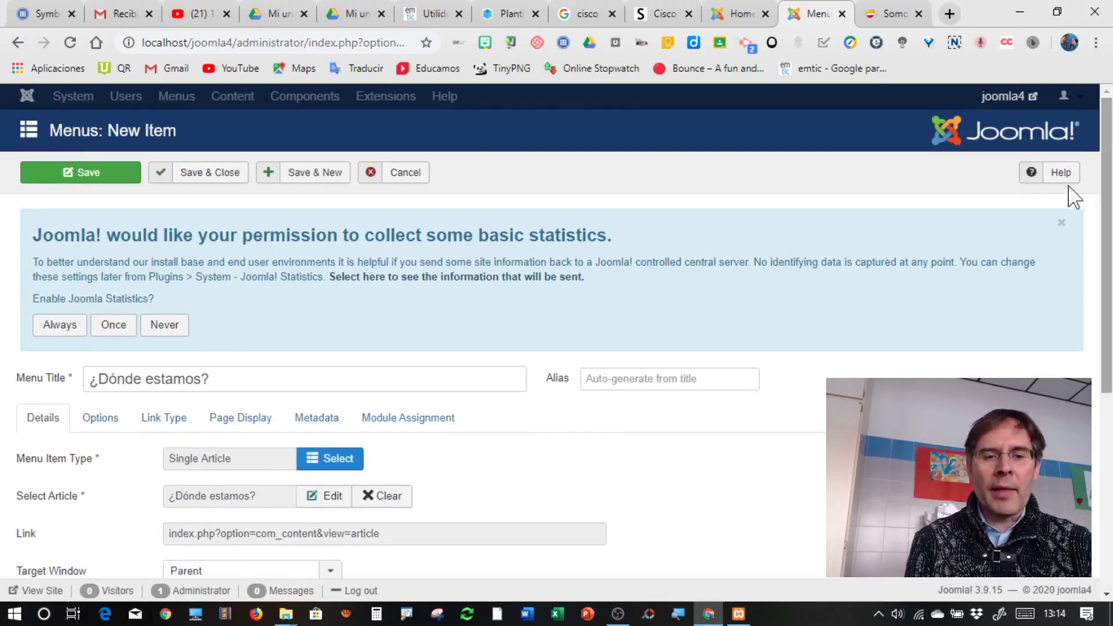
Save and close the '¿Dónde estamos?' item and review it in the Main Menu list
left_click(218, 174)
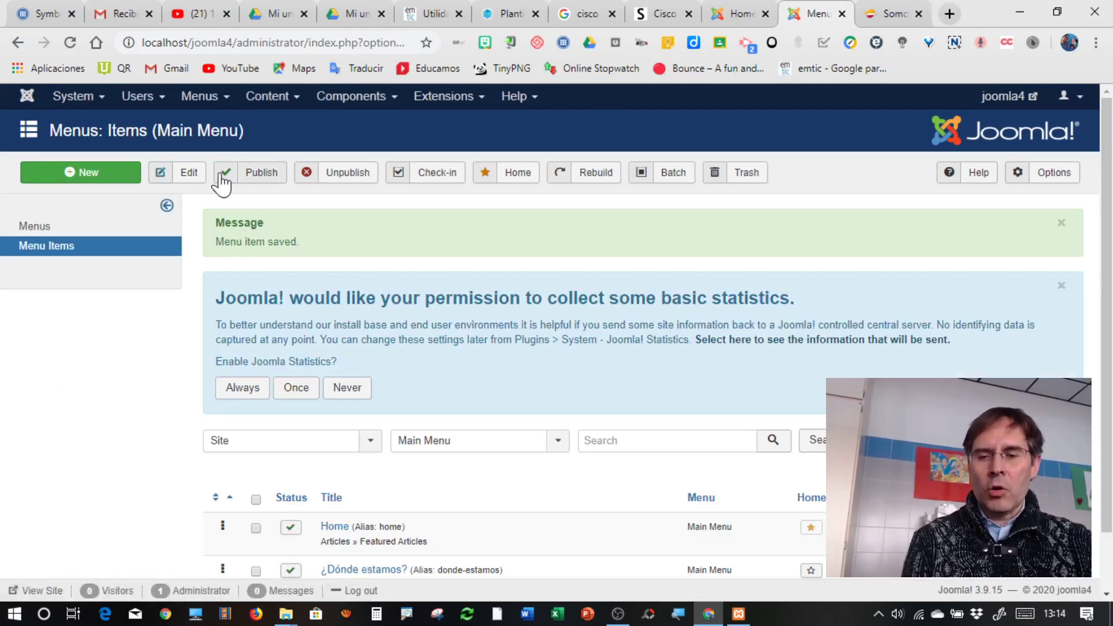
scroll(1108, 212, "down", 1)
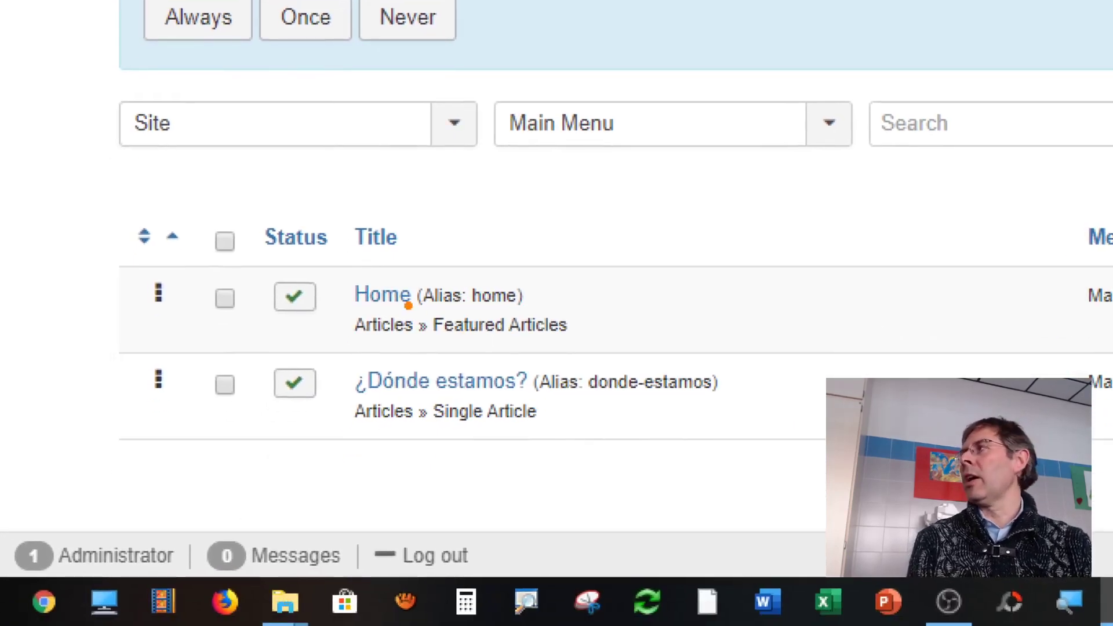
left_click_drag(363, 348, 512, 347)
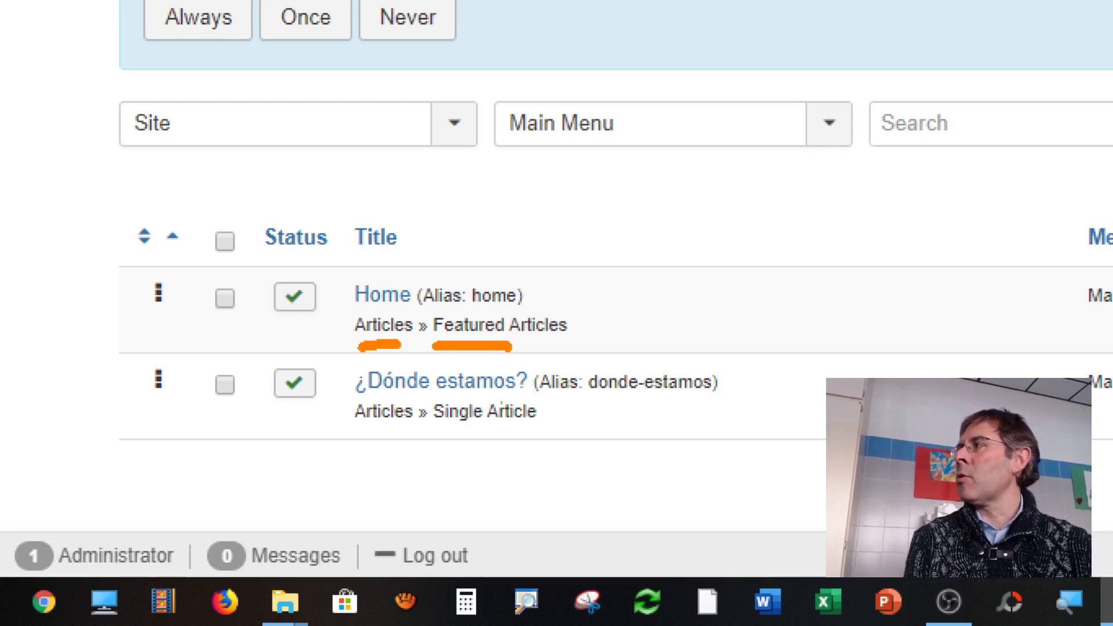
left_click_drag(361, 432, 520, 440)
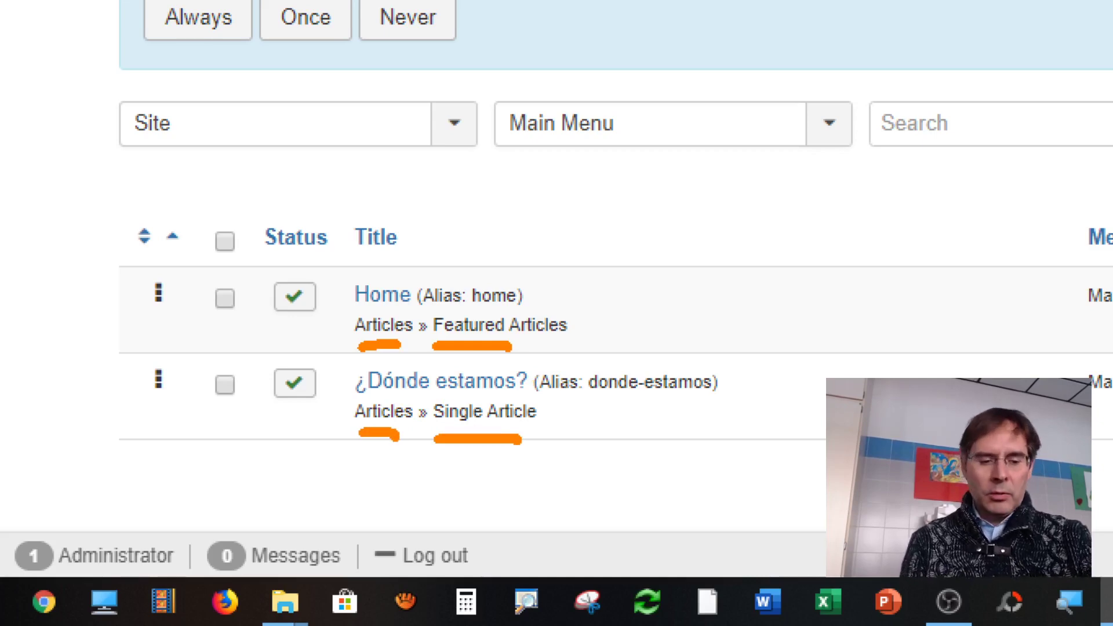
key("Escape")
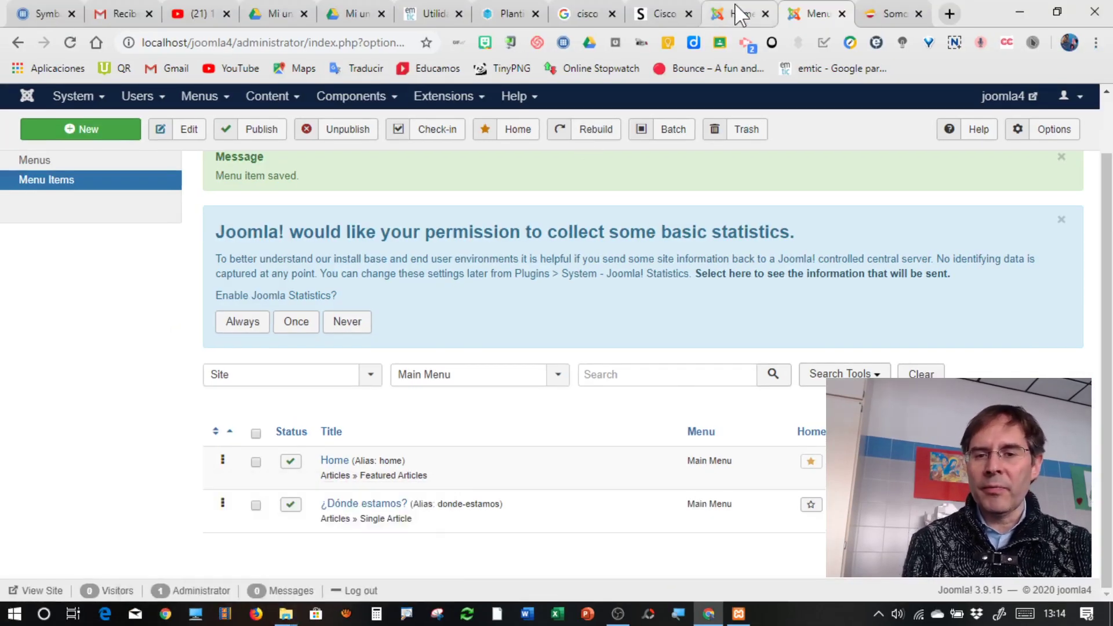
Reload the front-end site and open Home to check '¿Dónde estamos?' under Home
left_click(742, 14)
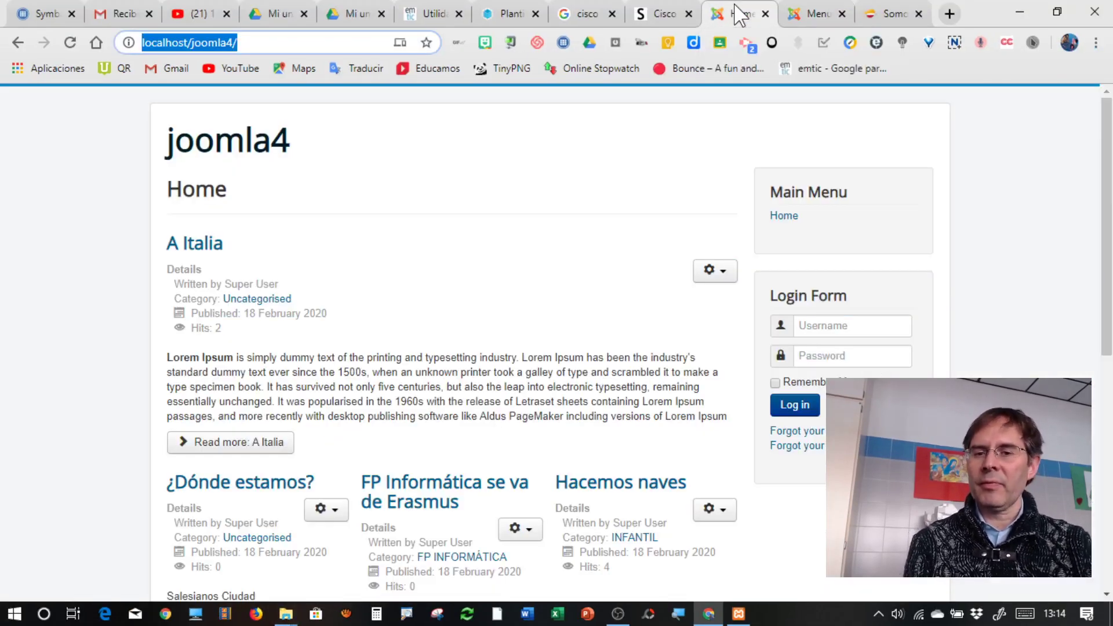
left_click(291, 44)
key("Return")
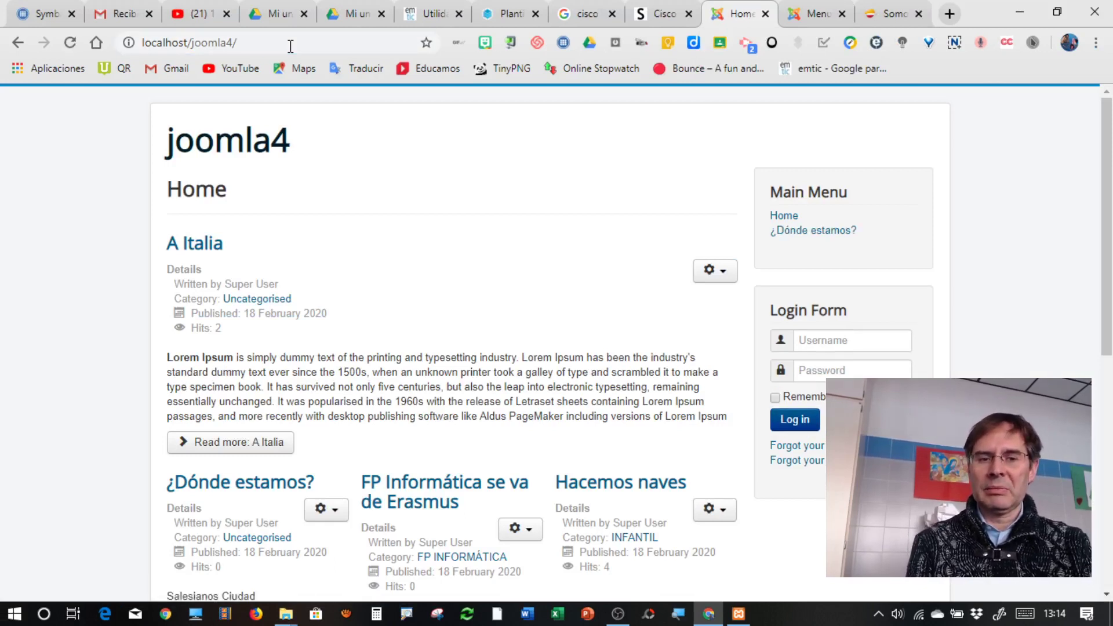
left_click(291, 45)
key("Return")
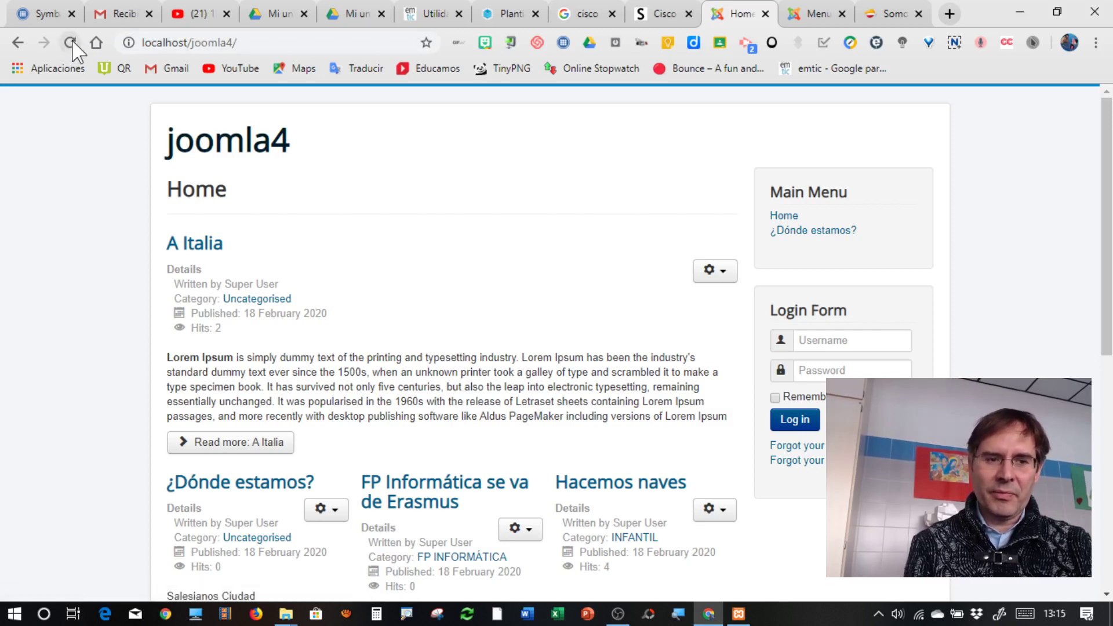
left_click(70, 43)
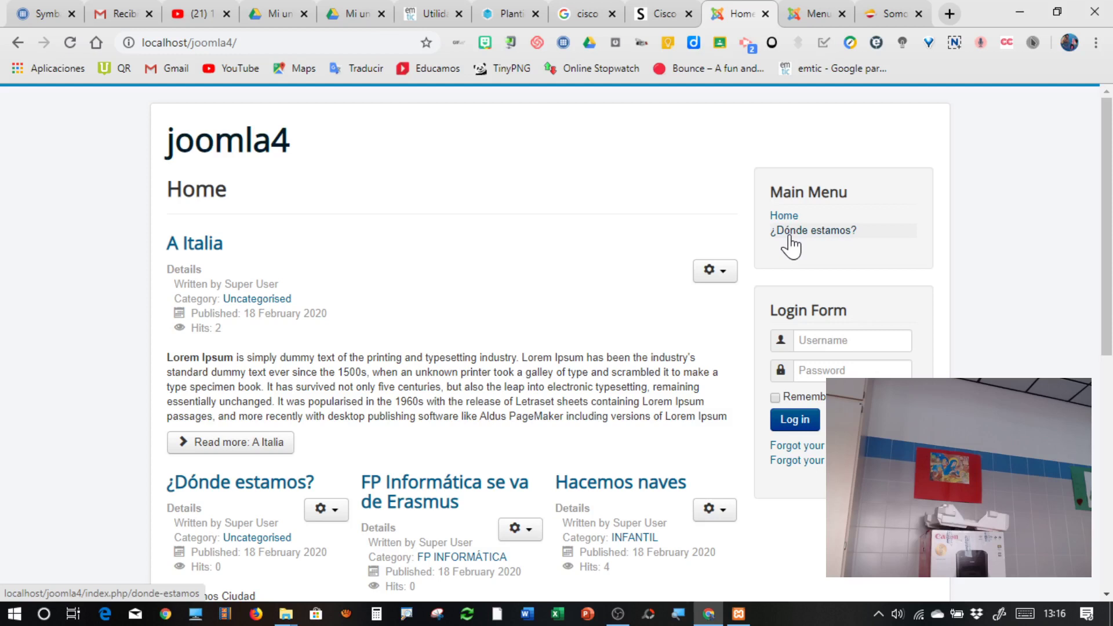
key("ctrl+Tab")
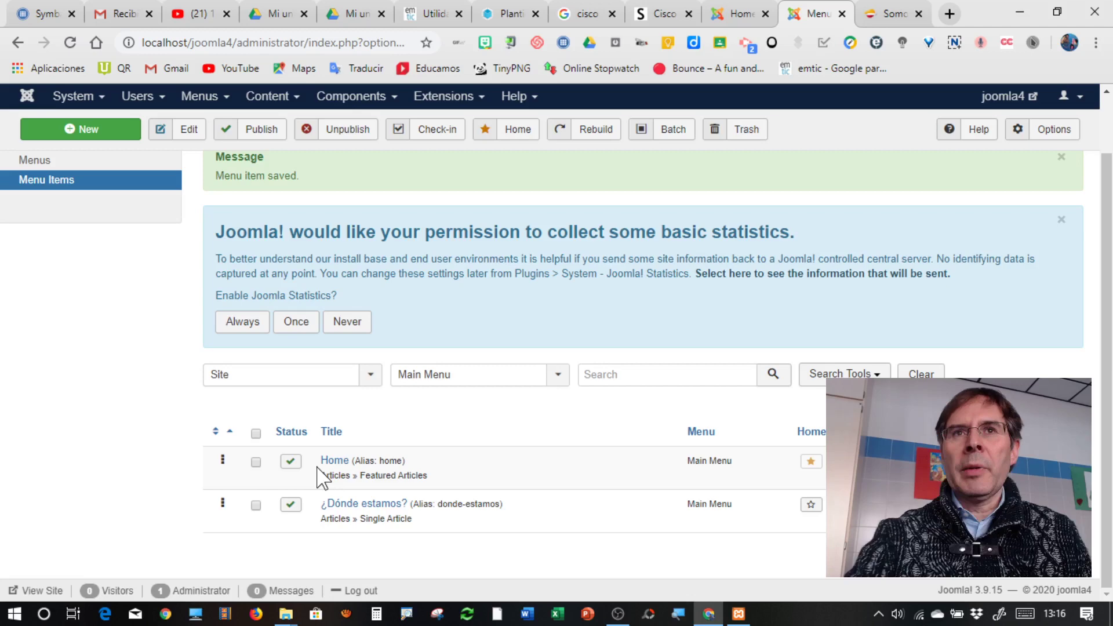
key("ctrl+shift+Tab")
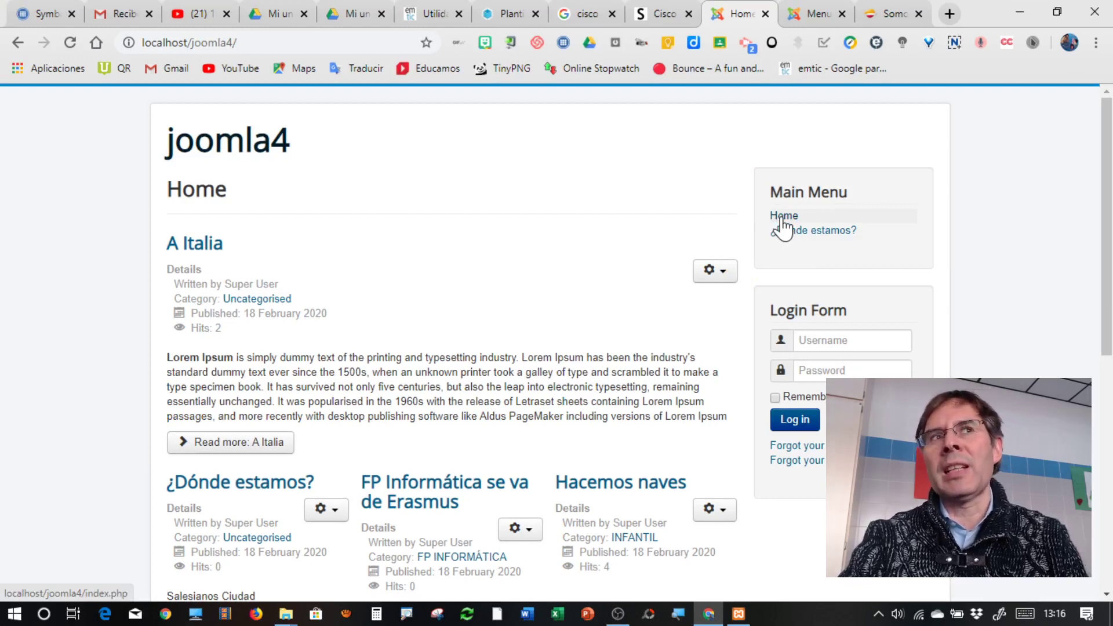
left_click(783, 218)
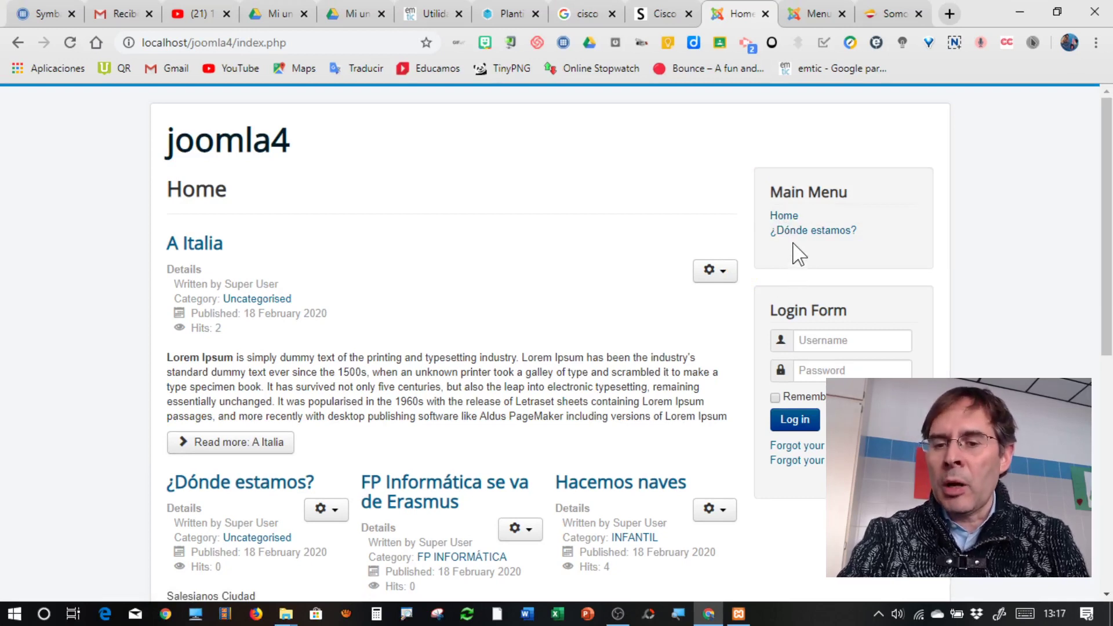
View the '¿Dónde estamos?' article on the front end, then return to the admin menu items
left_click(798, 235)
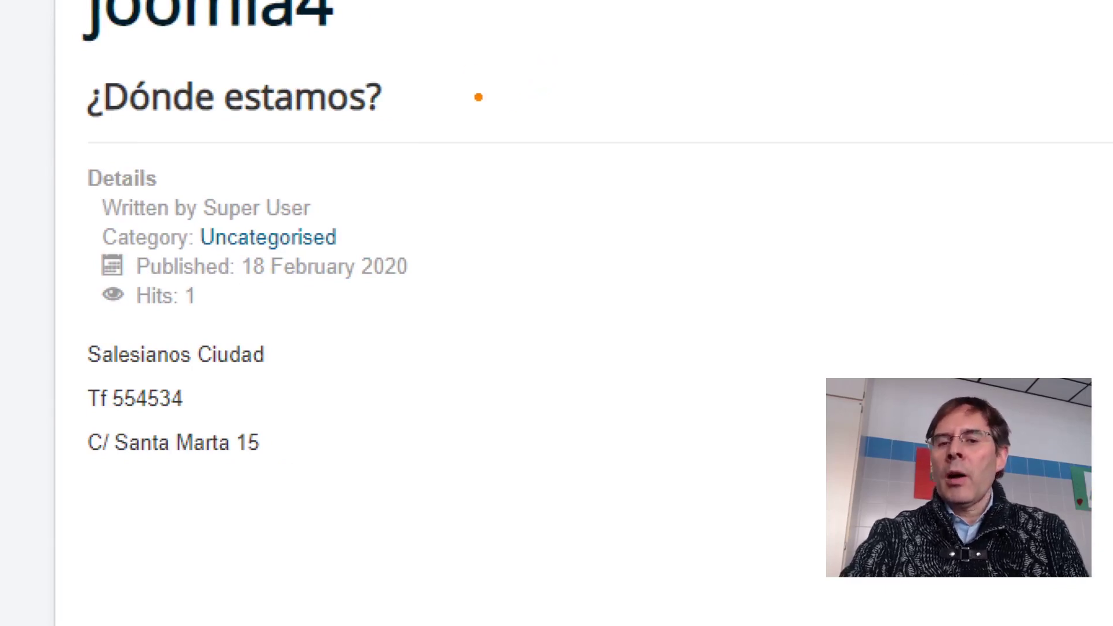
mouse_move(523, 71)
left_mouse_down()
mouse_move(491, 70)
mouse_move(495, 84)
left_mouse_up()
mouse_move(634, 70)
left_mouse_down()
mouse_move(547, 104)
mouse_move(645, 72)
left_mouse_up()
mouse_move(774, 74)
left_mouse_down()
mouse_move(792, 71)
mouse_move(788, 82)
left_mouse_up()
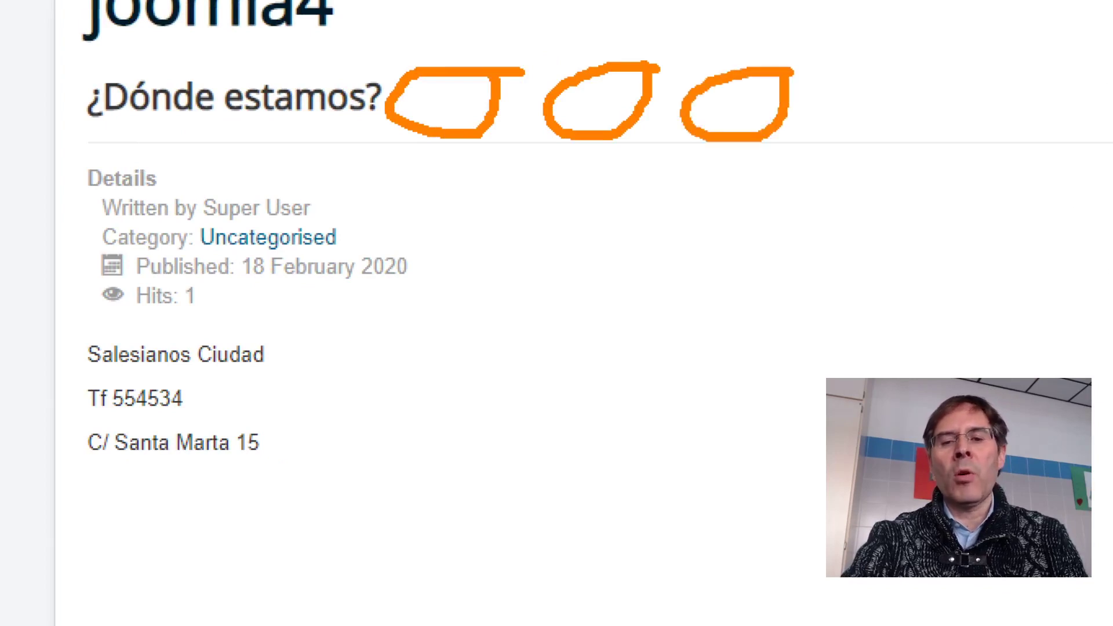
mouse_move(887, 71)
left_mouse_down()
mouse_move(913, 90)
mouse_move(914, 70)
left_mouse_up()
mouse_move(1046, 75)
left_mouse_down()
mouse_move(981, 72)
mouse_move(1031, 85)
left_mouse_up()
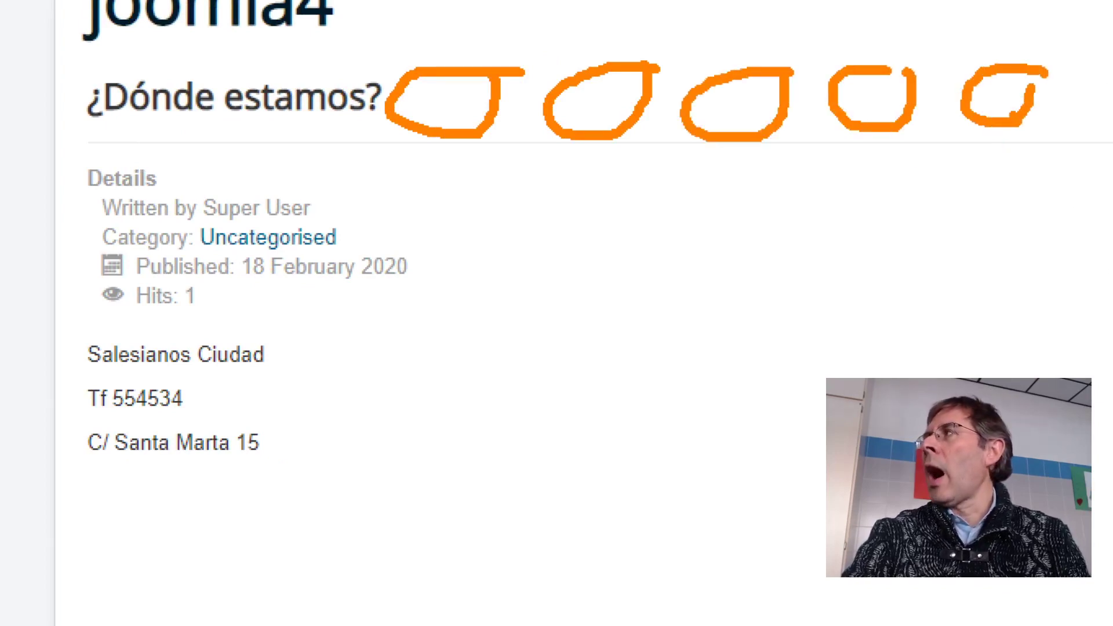
mouse_move(1012, 110)
left_mouse_down()
mouse_move(1007, 144)
mouse_move(882, 256)
mouse_move(944, 281)
left_mouse_up()
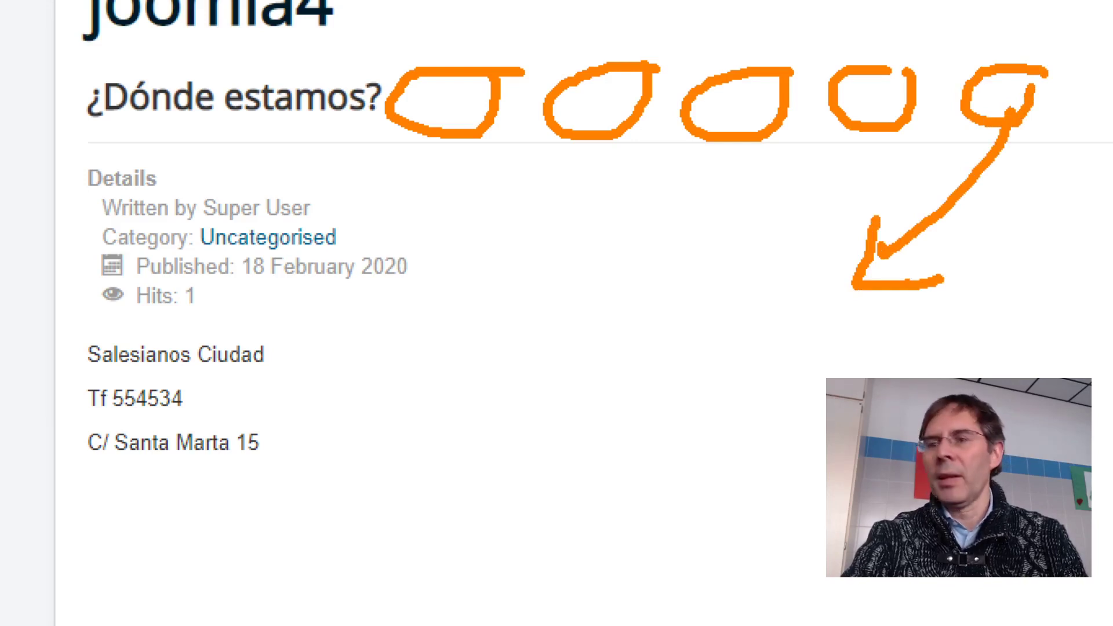
key("Escape")
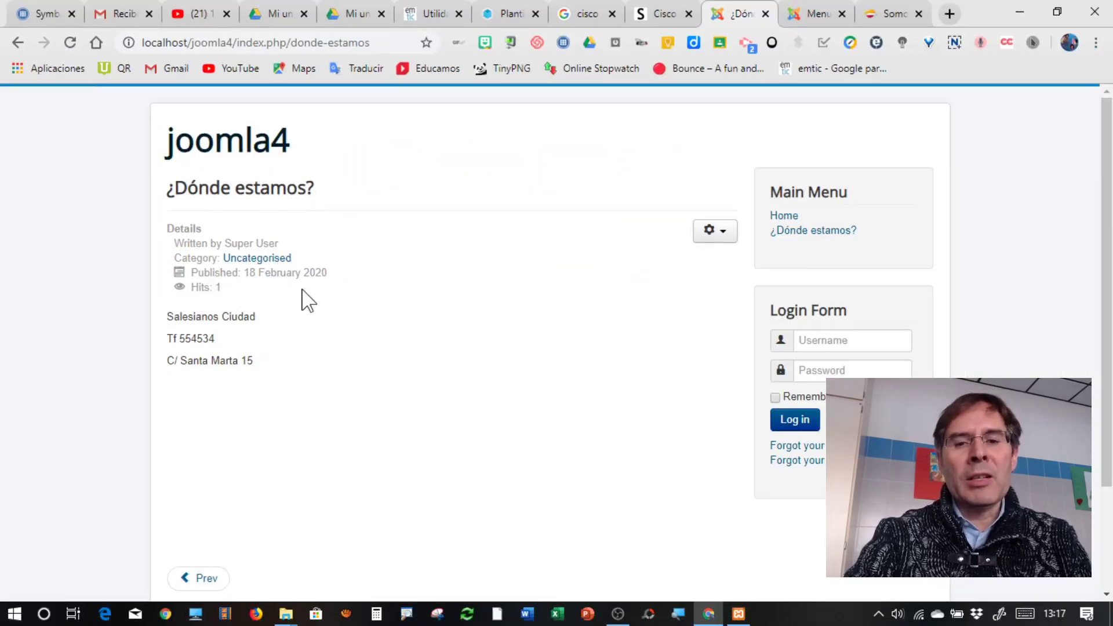
left_click(818, 16)
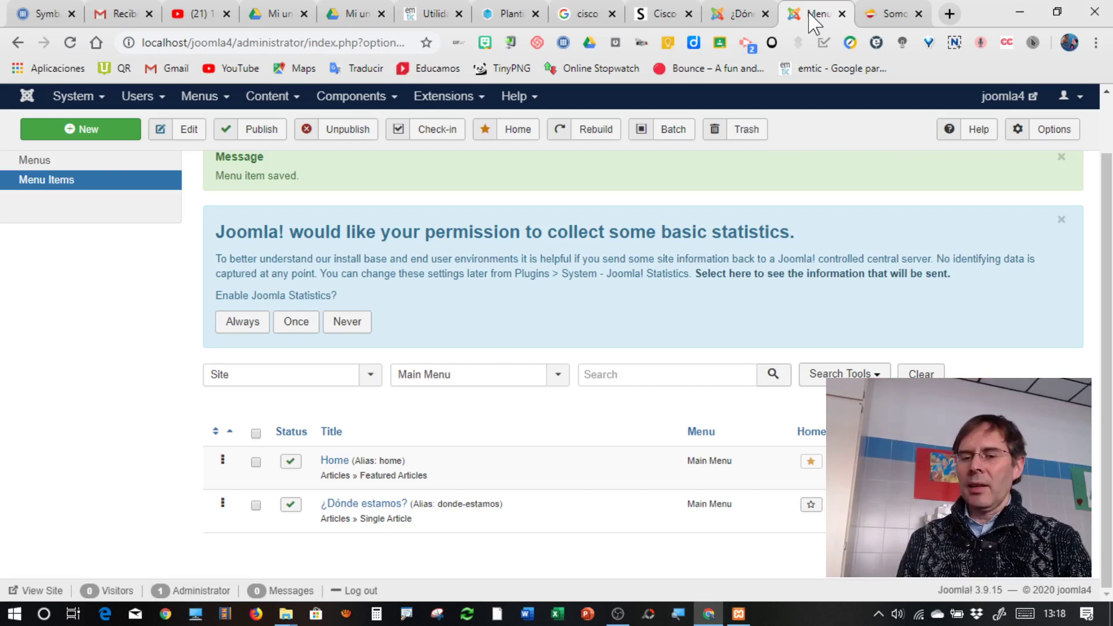
Create a new Main Menu item and enter the title 'INFANTIL'
left_click(72, 132)
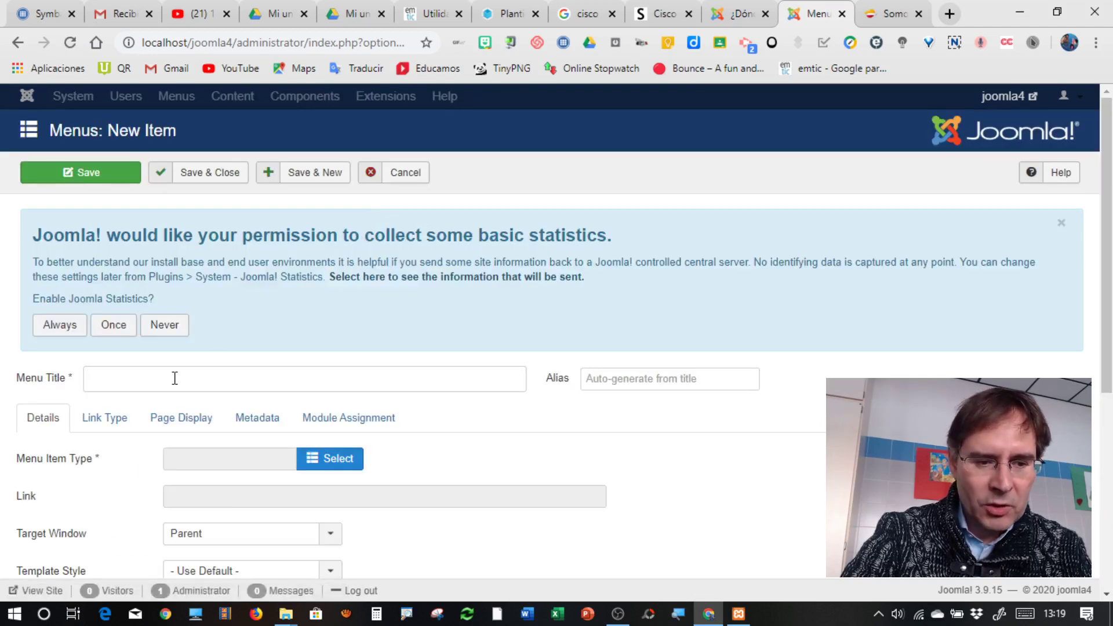
left_click(175, 379)
type("INFA")
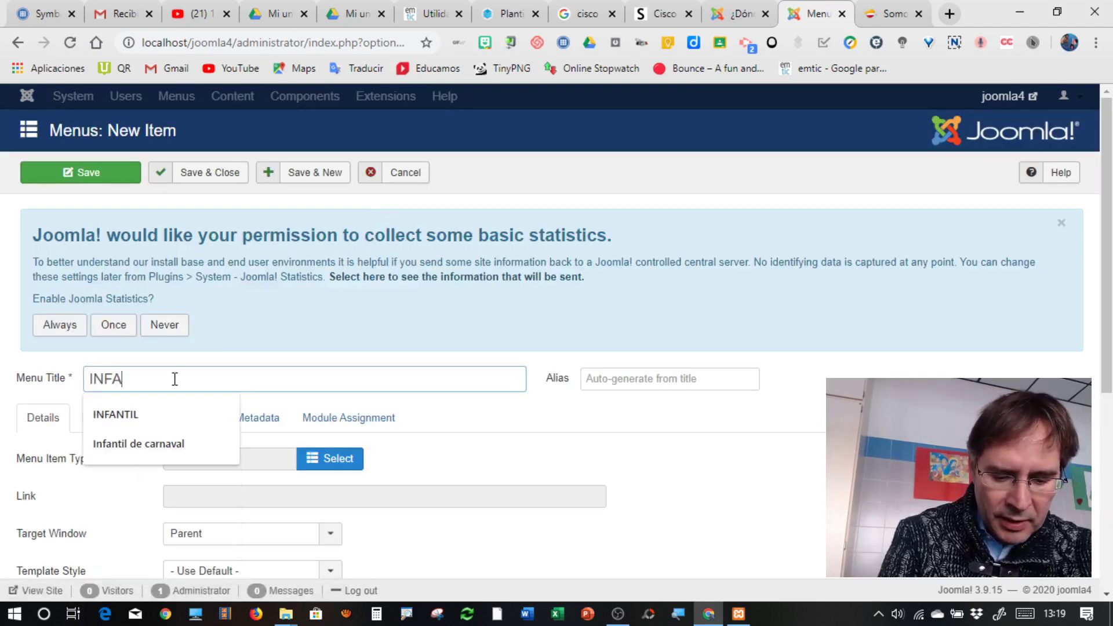
type("NTIL")
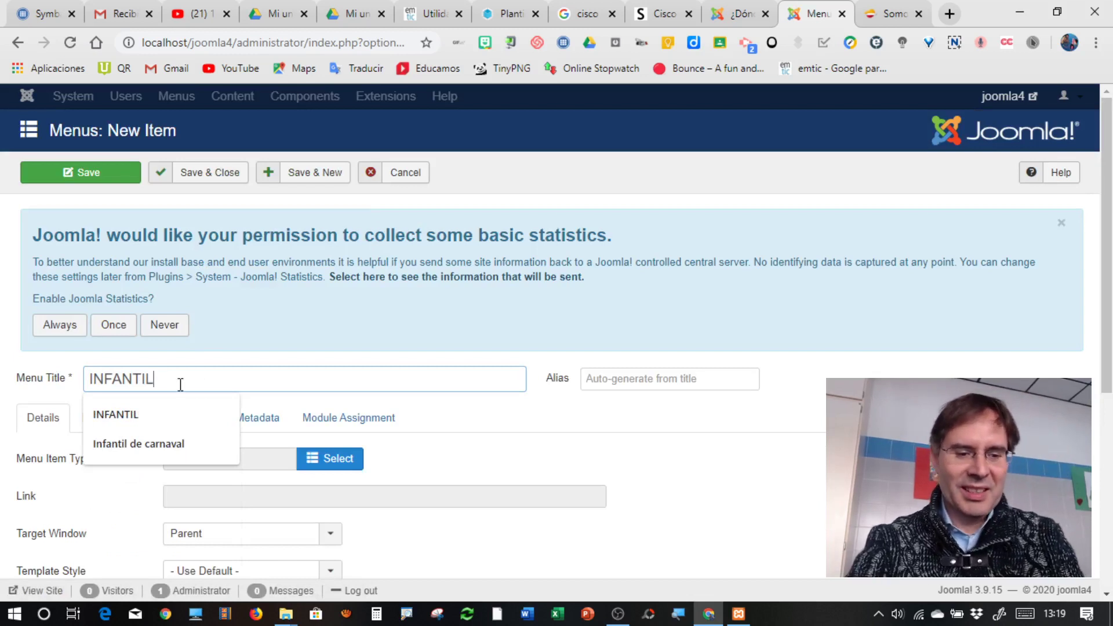
left_click(184, 444)
left_click(154, 424)
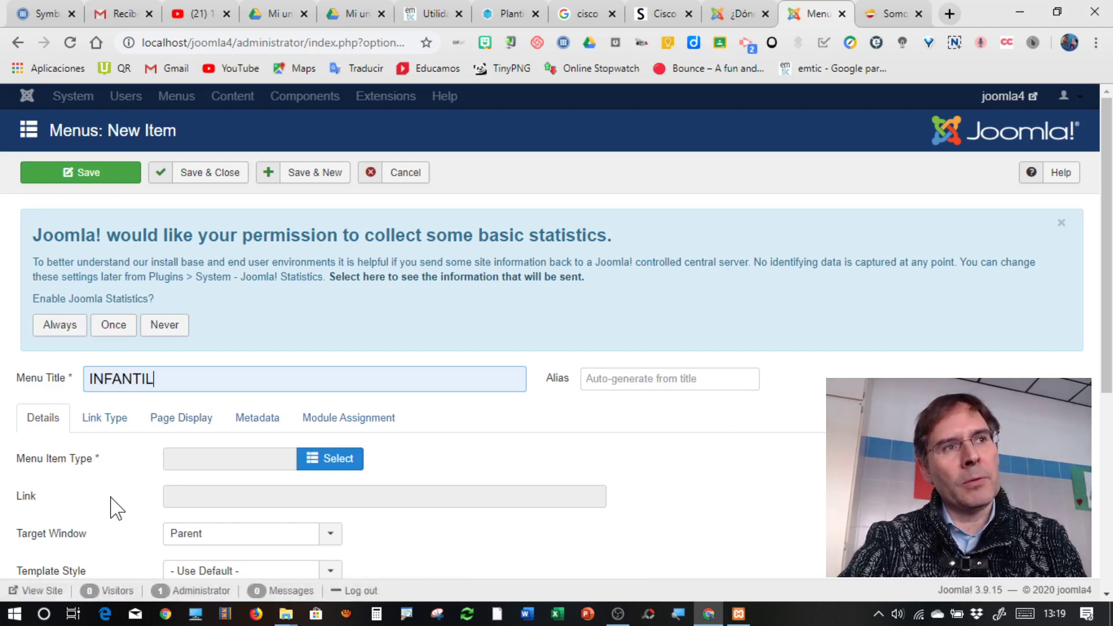
scroll(111, 507, "down", 1)
Set INFANTIL's menu item type to Articles » Category Blog
mouse_move(56, 393)
left_click(317, 384)
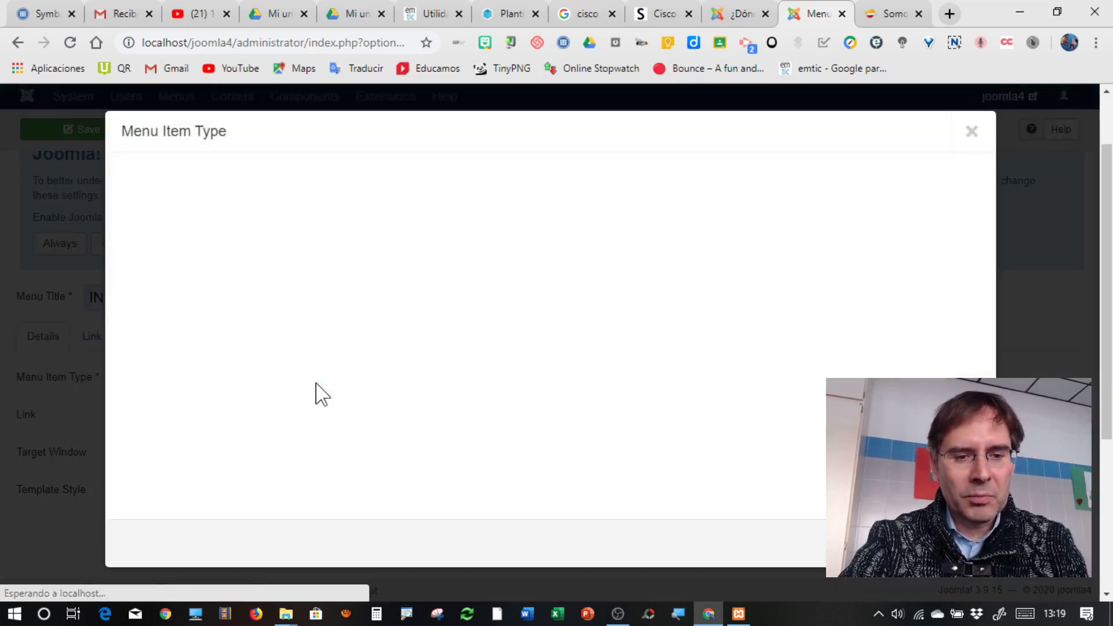
left_click(148, 180)
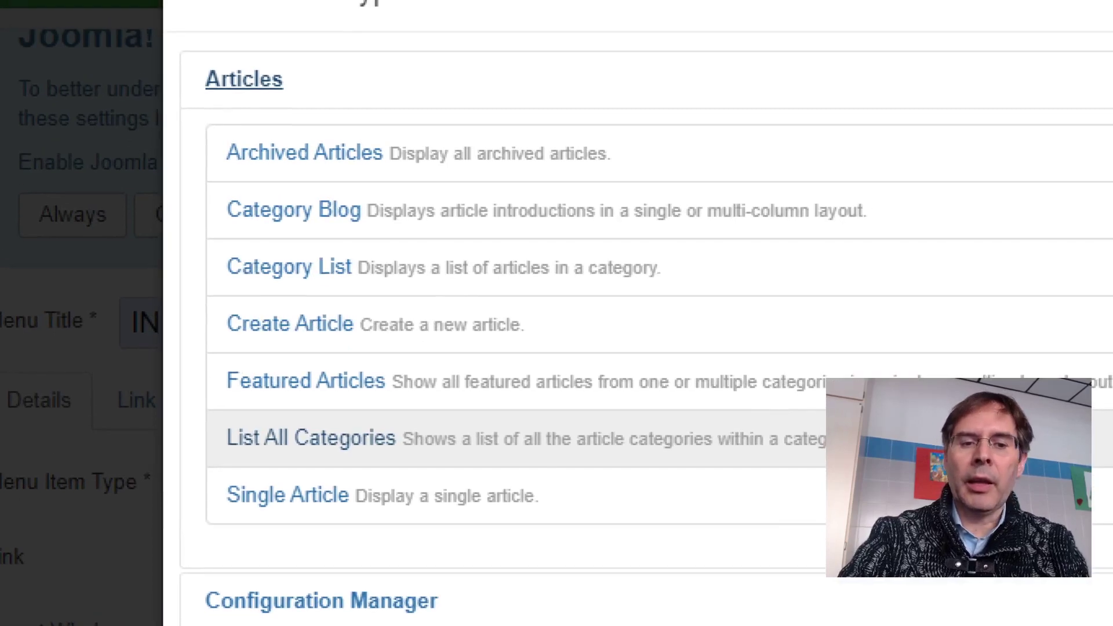
mouse_move(336, 172)
left_mouse_down()
mouse_move(255, 173)
mouse_move(173, 226)
mouse_move(197, 280)
mouse_move(287, 299)
mouse_move(410, 281)
mouse_move(378, 169)
mouse_move(328, 171)
left_mouse_up()
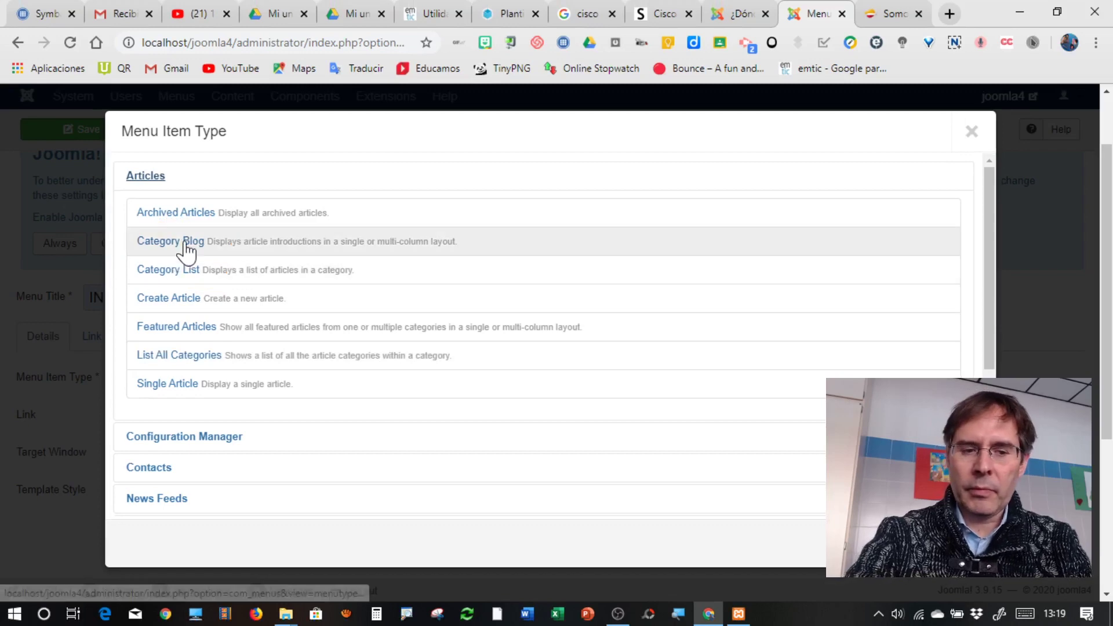
left_click(185, 249)
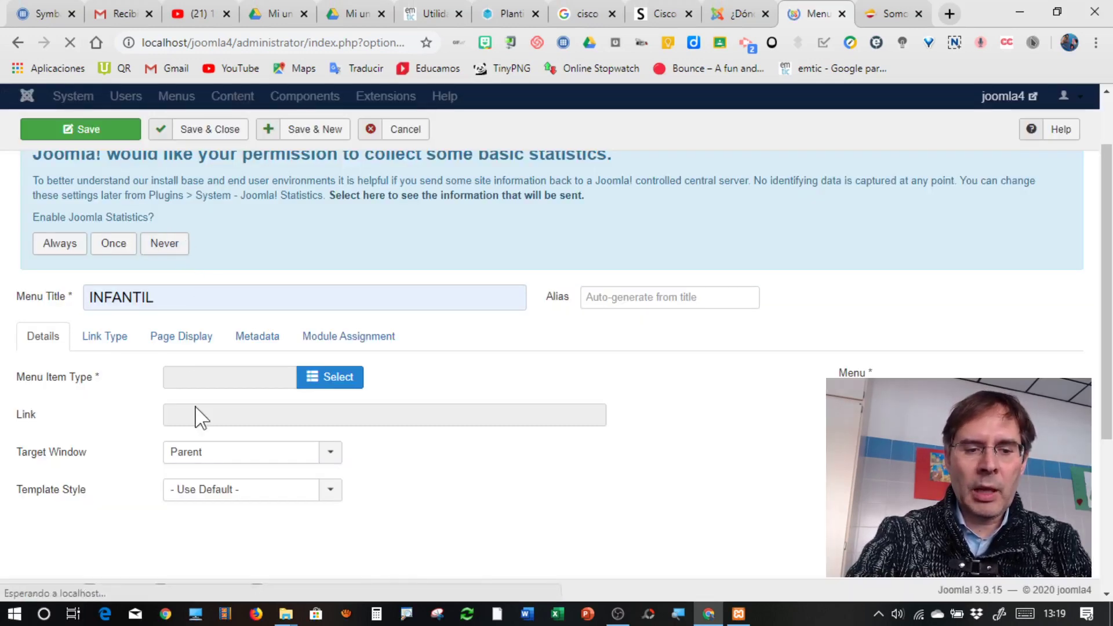
Select the INFANTIL category for the Category Blog menu item
scroll(200, 400, "down", 3)
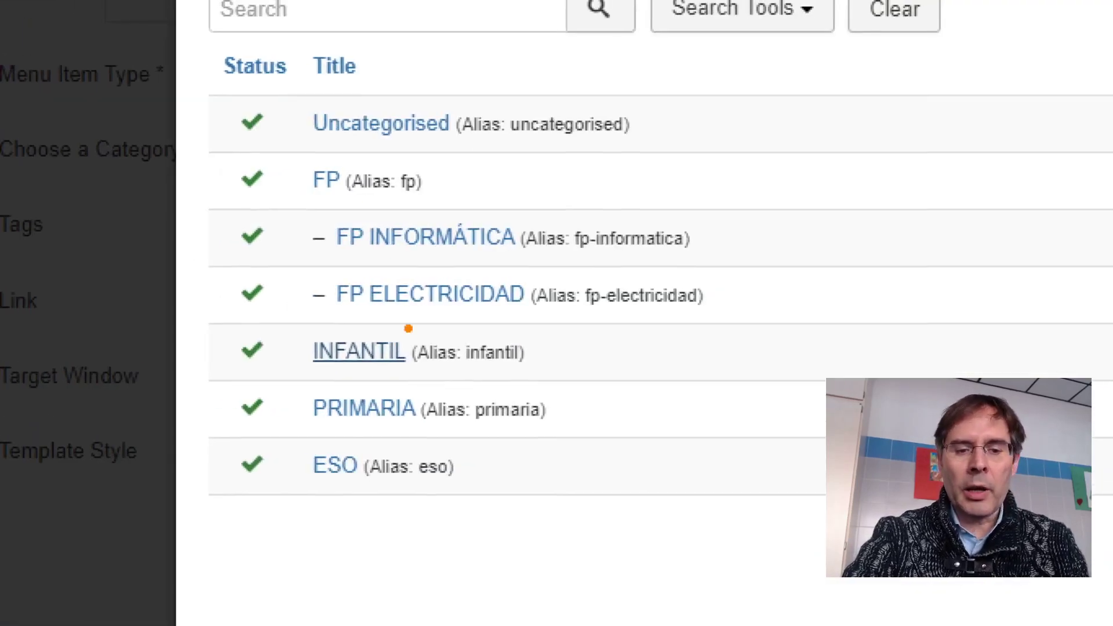
mouse_move(406, 311)
left_mouse_down()
mouse_move(286, 342)
mouse_move(450, 336)
mouse_move(411, 313)
left_mouse_up()
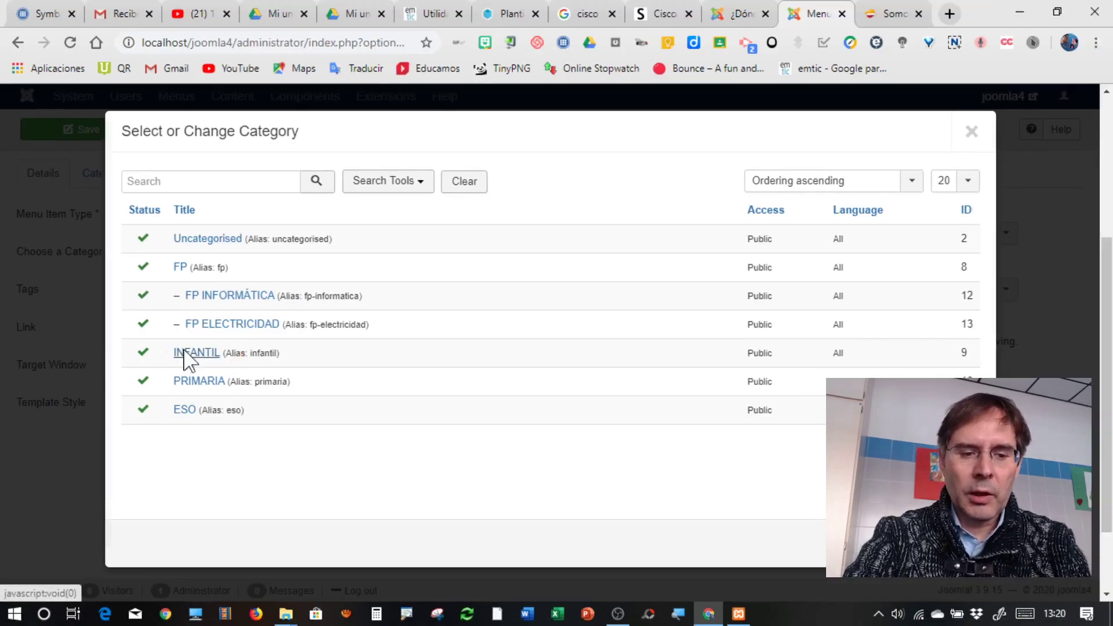
left_click(336, 351)
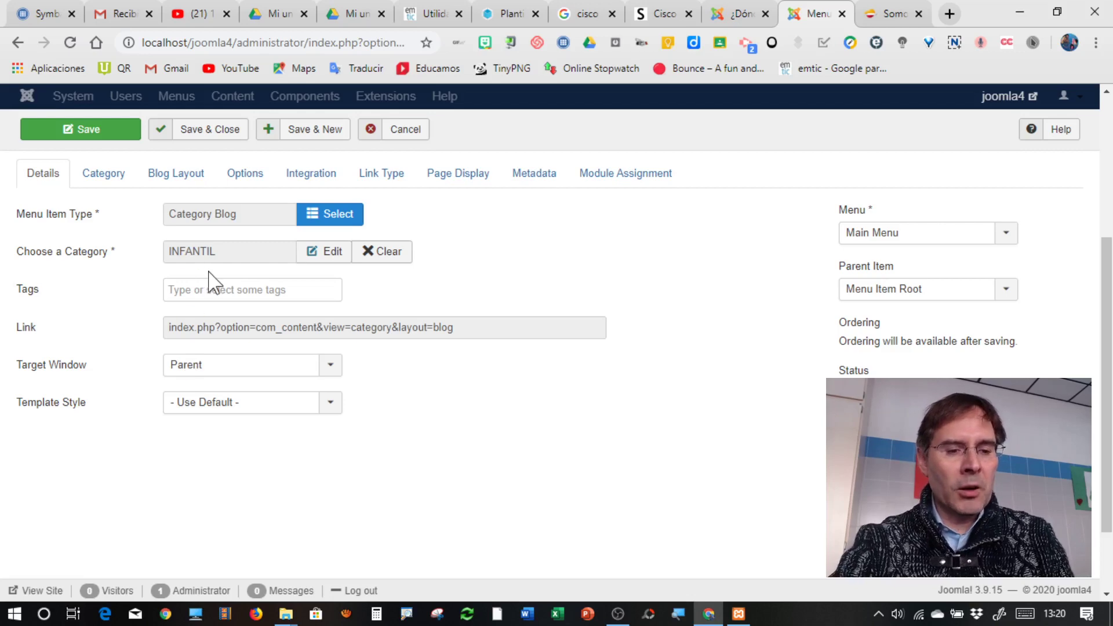
Save and close the INFANTIL item, returning to the Main Menu items list
left_click(228, 134)
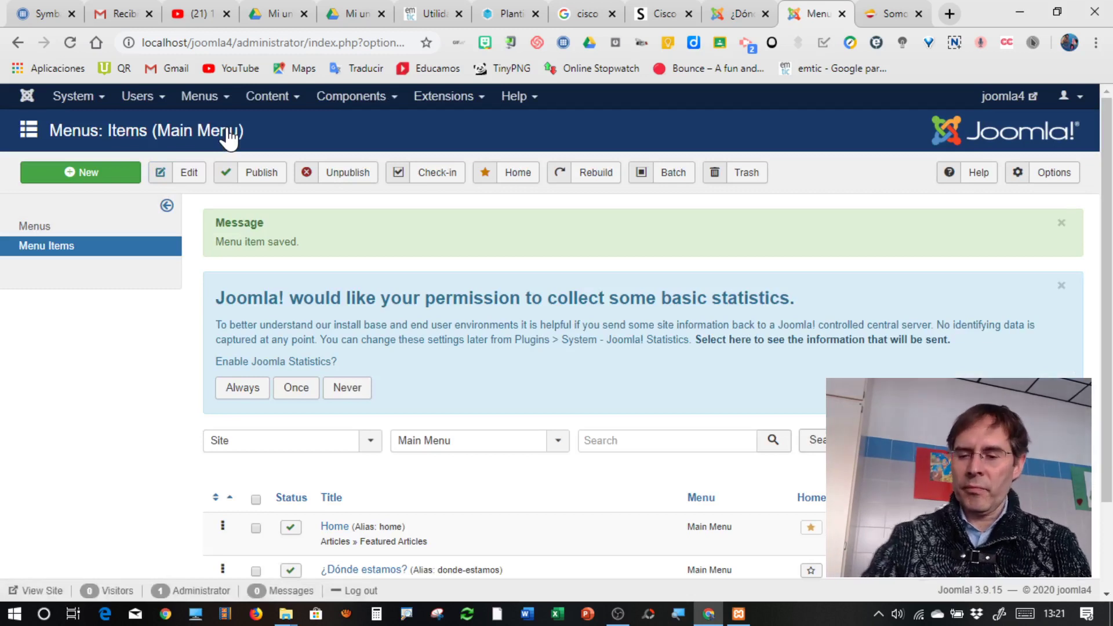
scroll(372, 472, "down", 2)
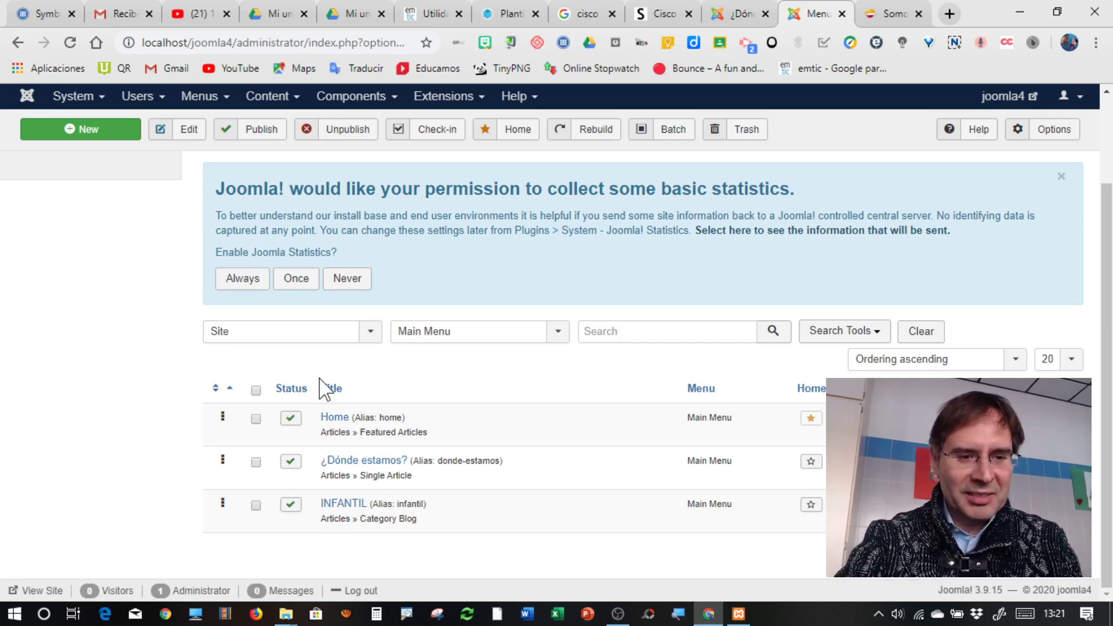
Start another new Main Menu item titled 'FP'
left_click(104, 130)
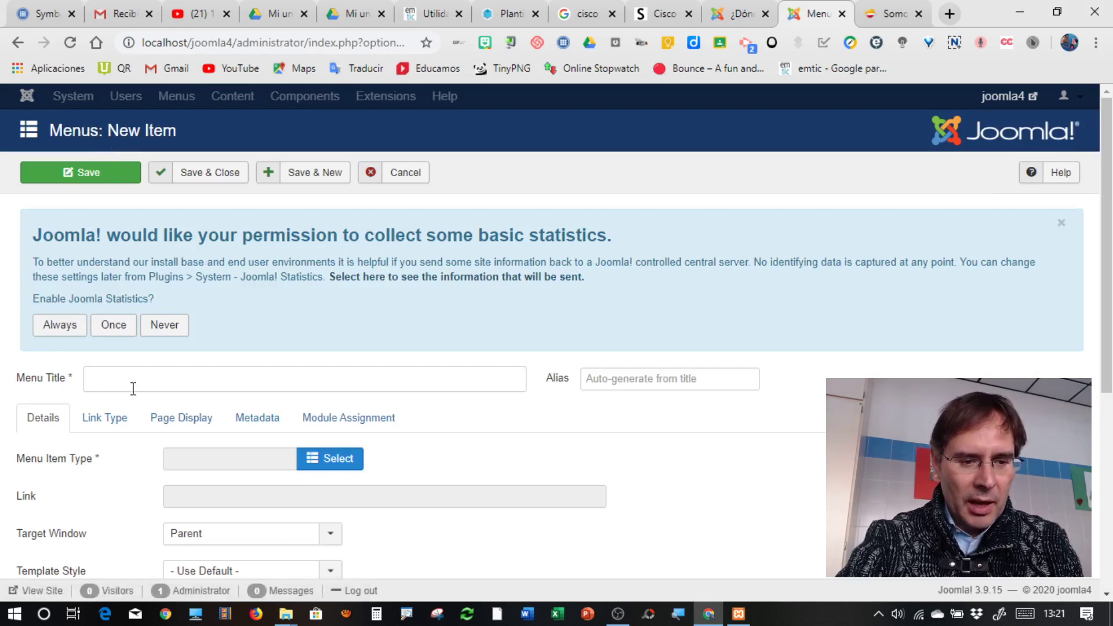
left_click(136, 385)
type("FP")
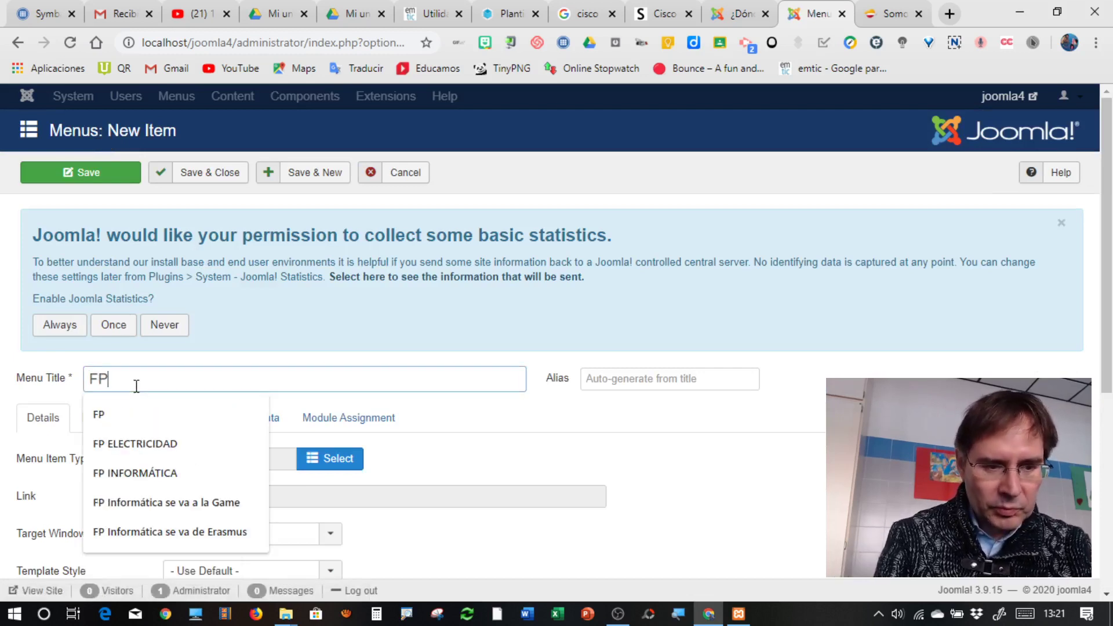
key("Escape")
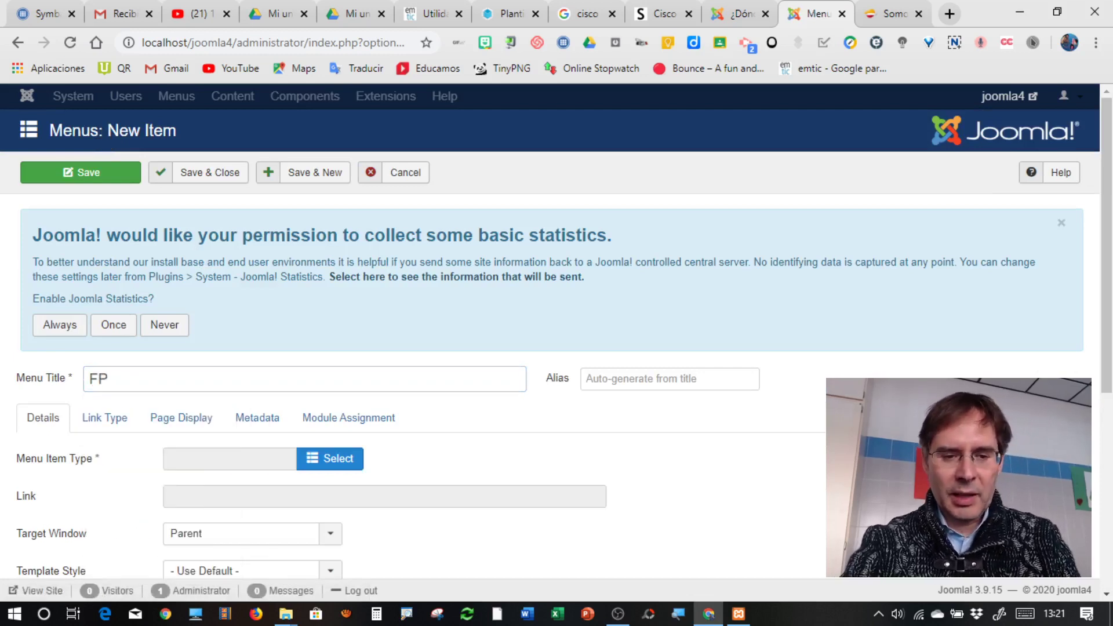
scroll(557, 338, "down", 2)
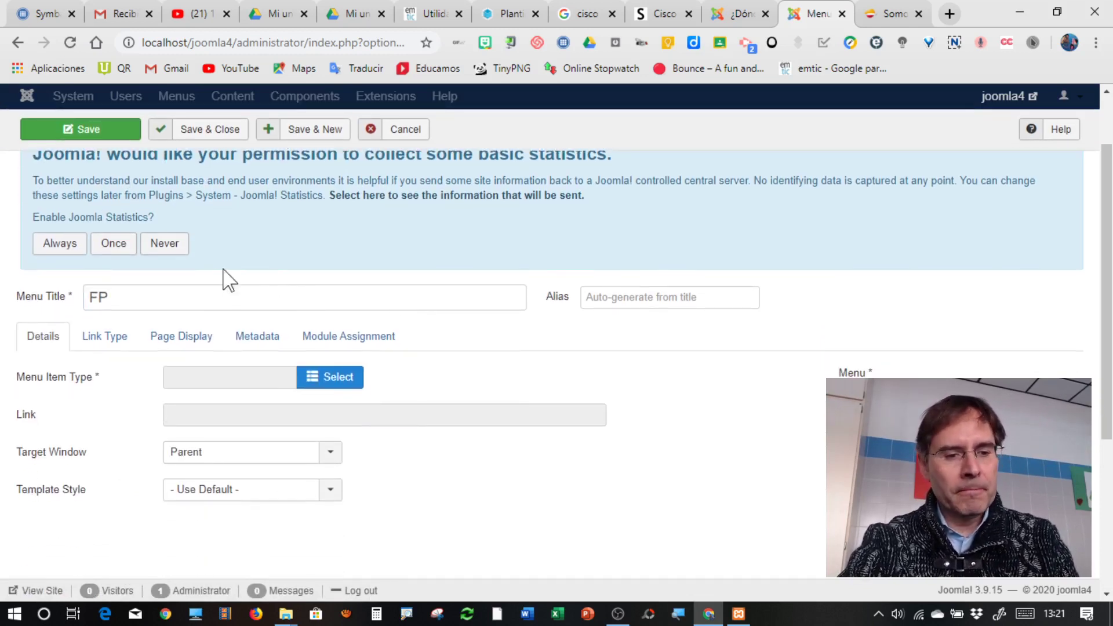
scroll(148, 305, "down", 2)
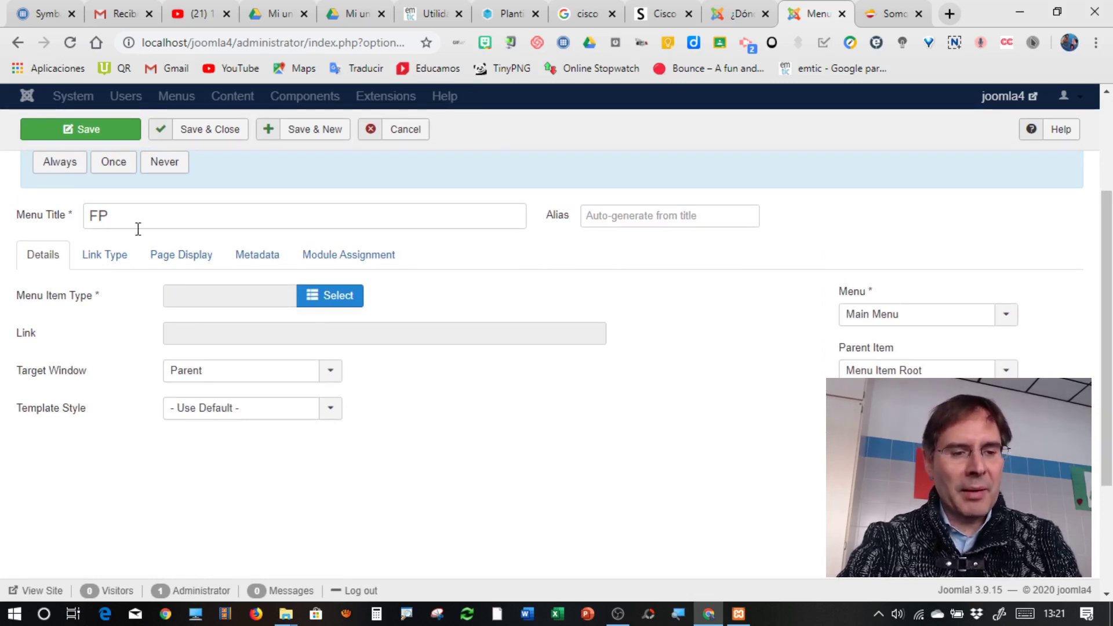
Make FP an Articles > Category List item linked to the FP category
left_click(349, 296)
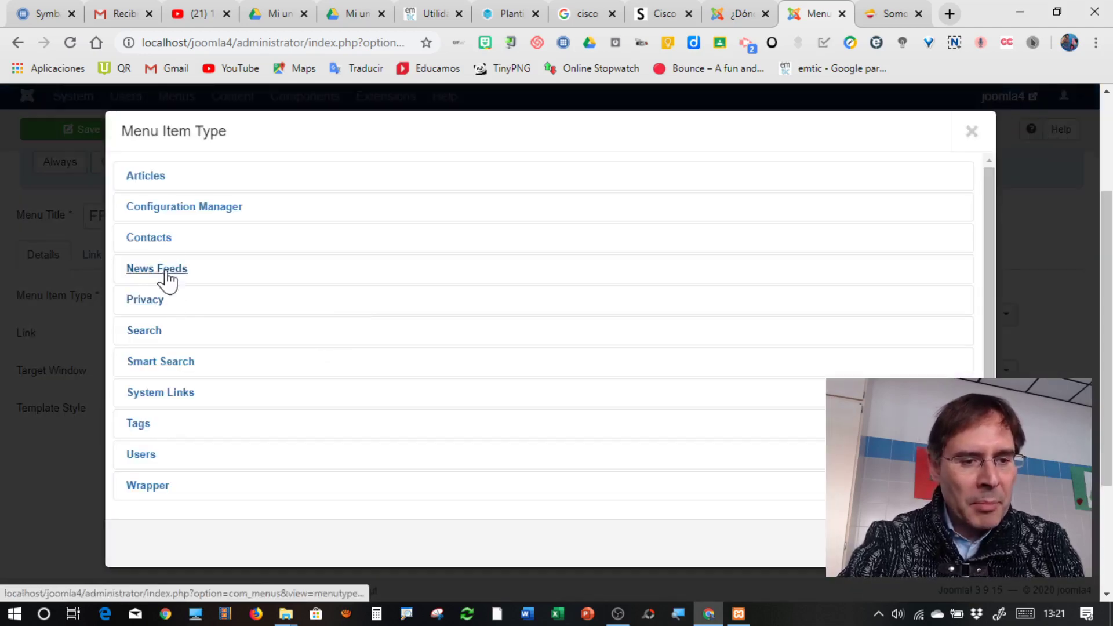
left_click(148, 179)
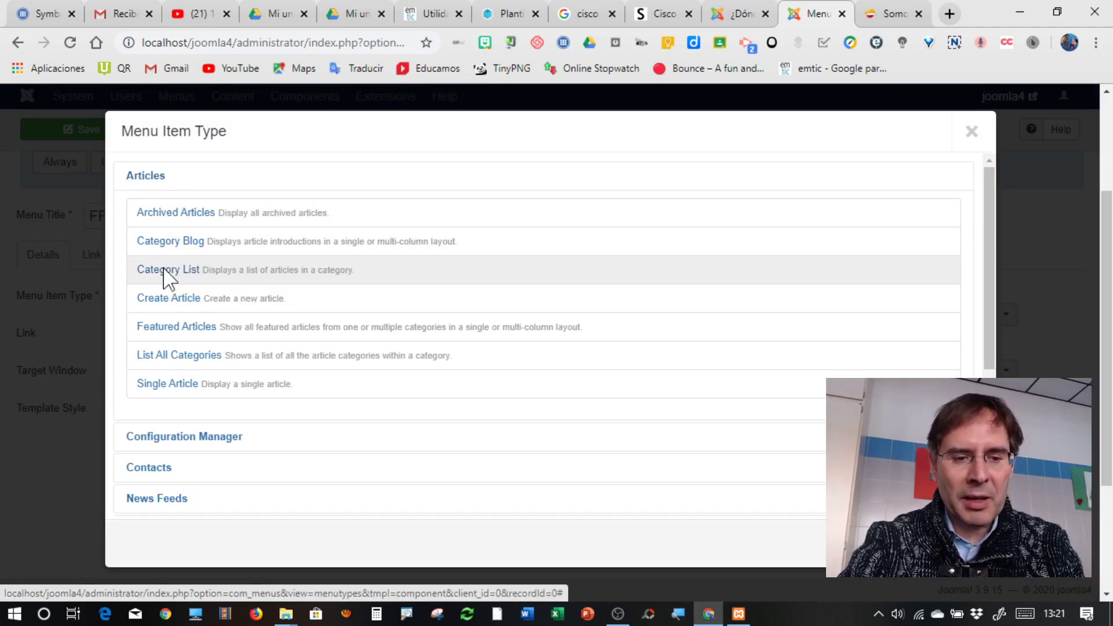
left_click(168, 270)
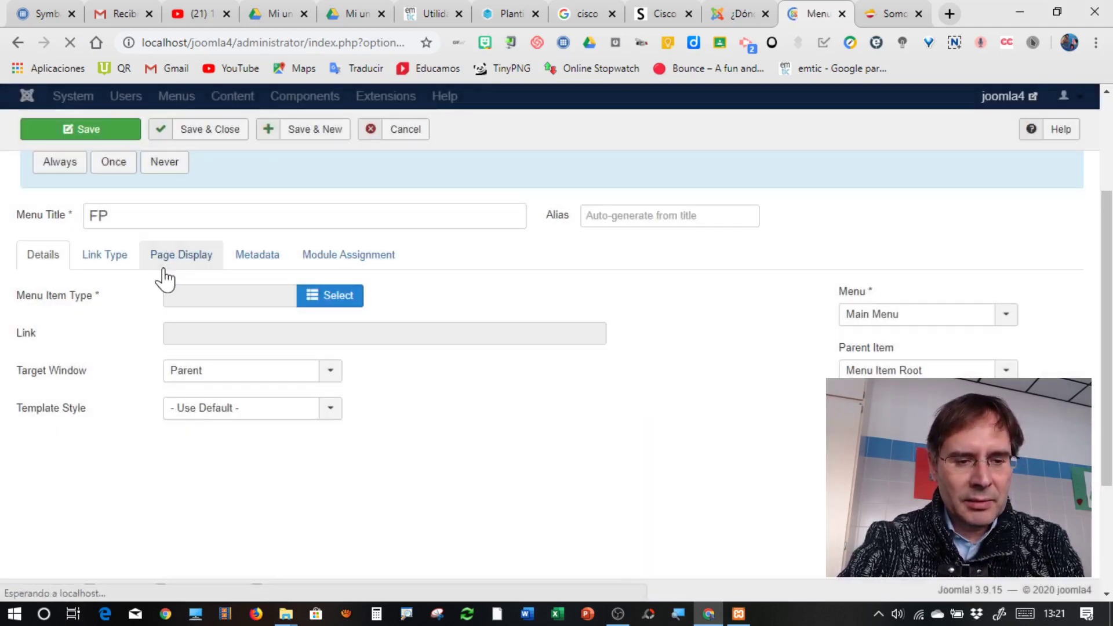
scroll(410, 442, "down", 4)
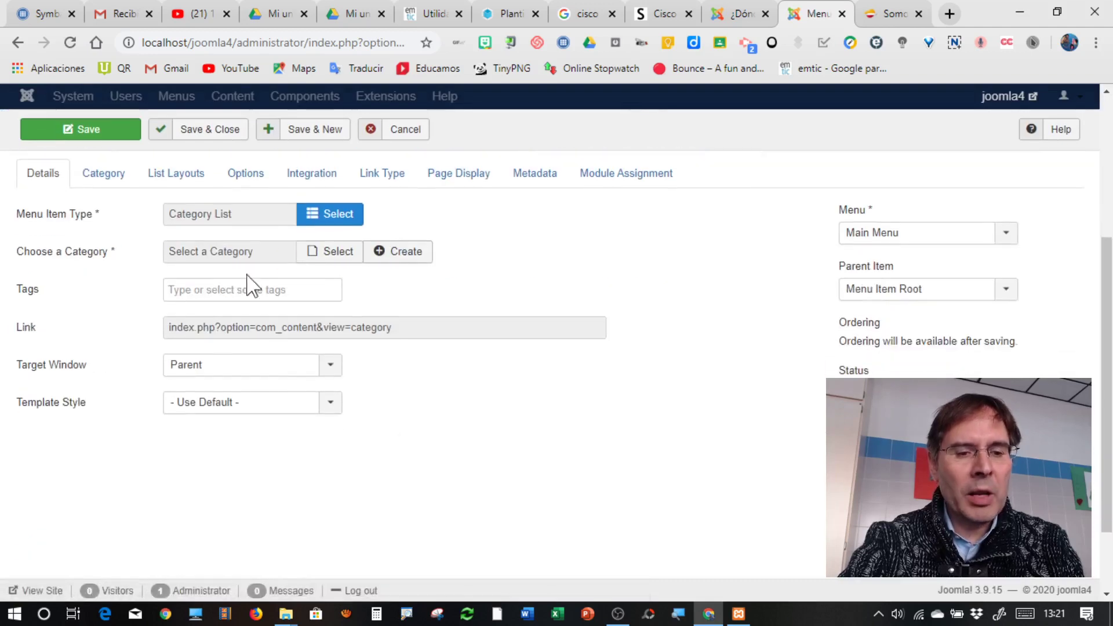
left_click(347, 251)
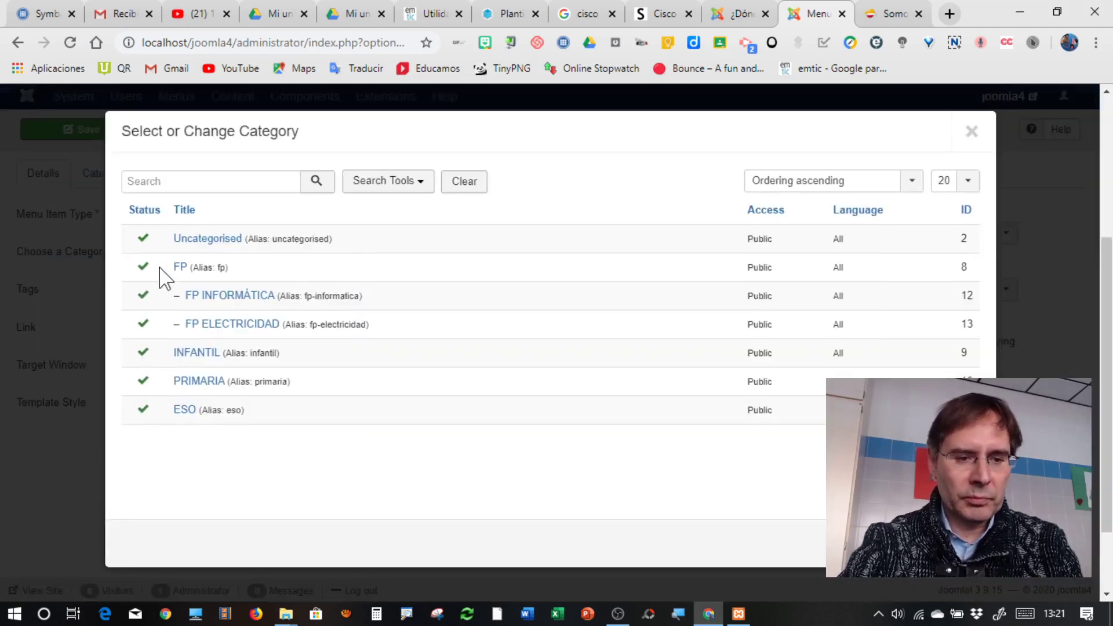
left_click(180, 268)
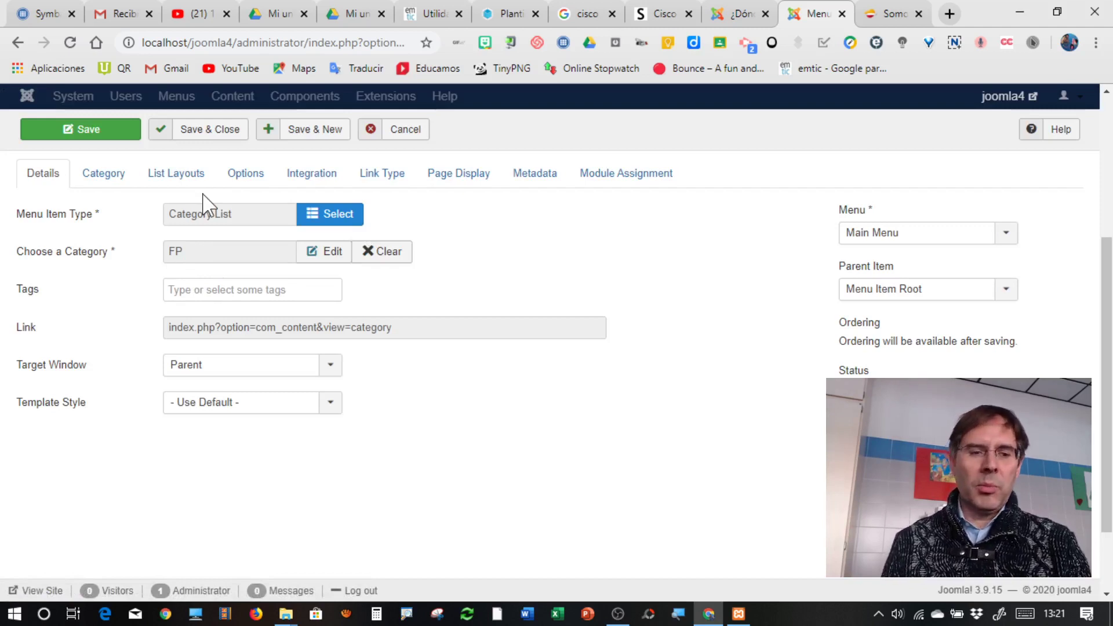
Re-choose Articles > Category List as the FP item's type
left_click(338, 215)
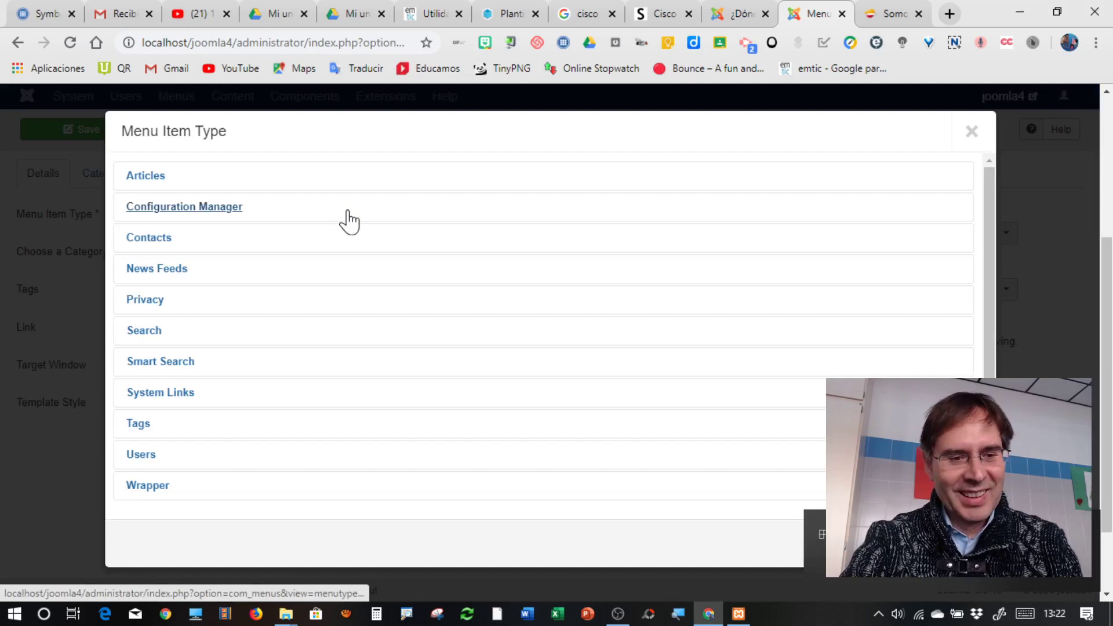
left_click(152, 177)
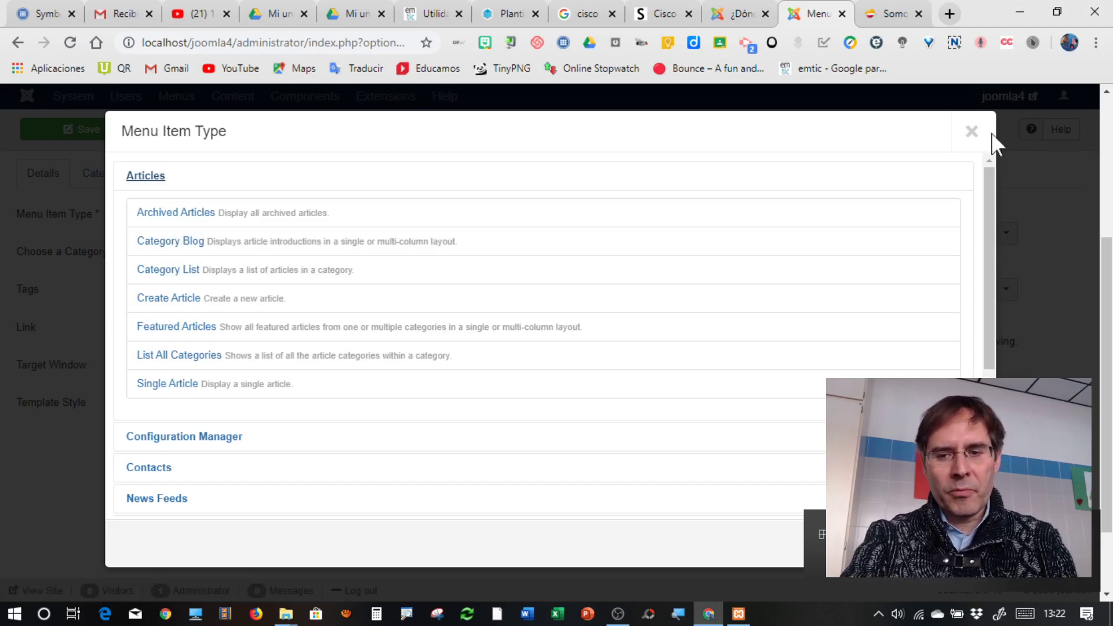
left_click(168, 270)
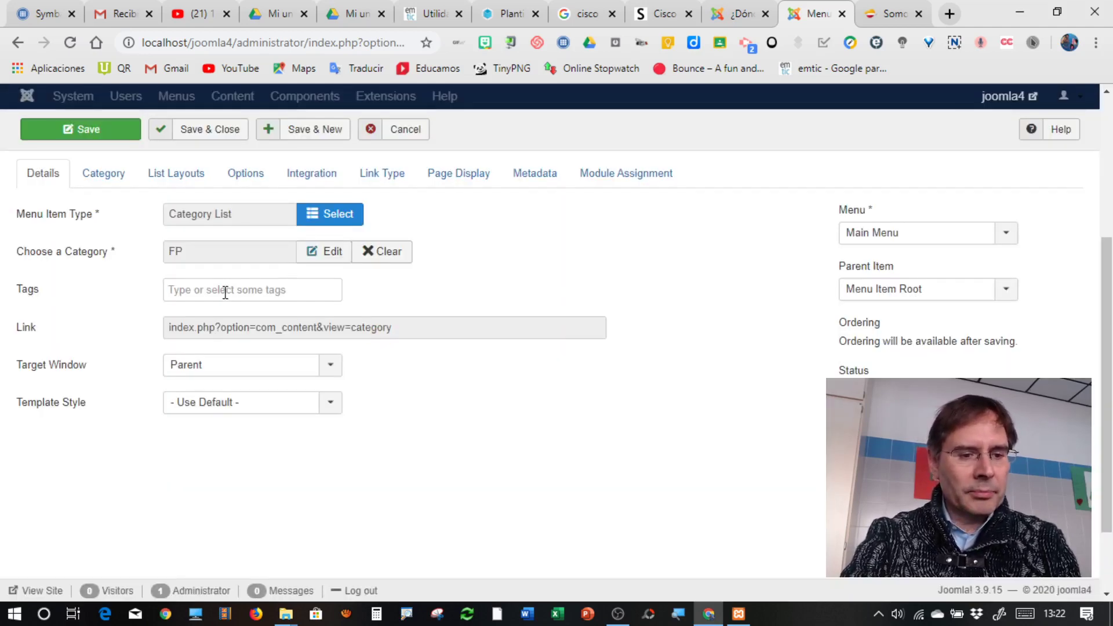
Save and close the FP menu item, returning to the Main Menu items list
scroll(240, 165, "up", 1)
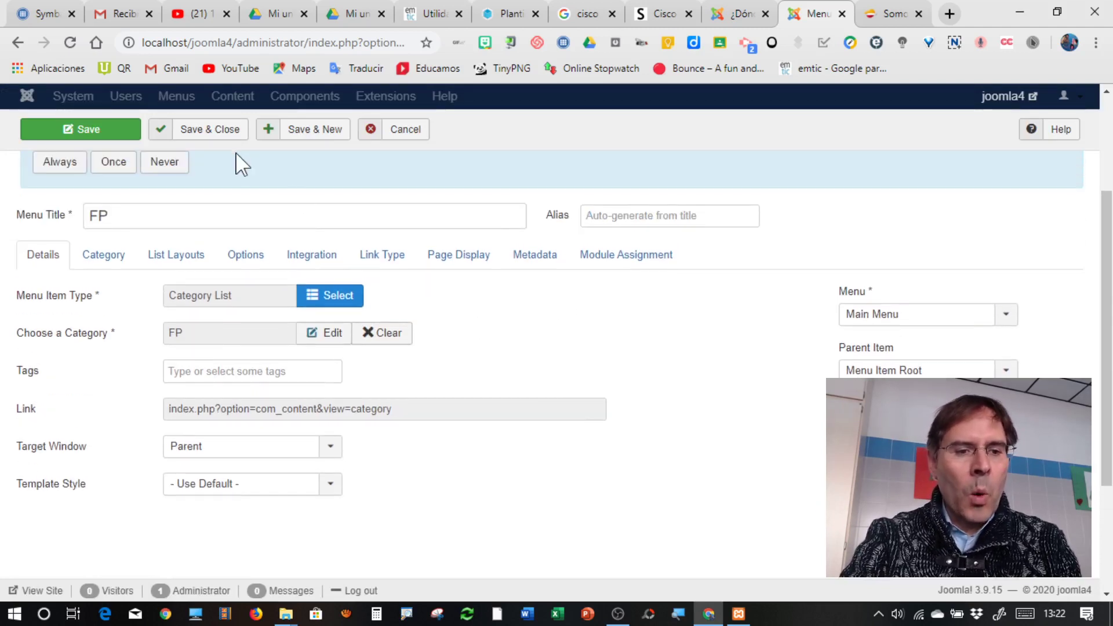
left_click(226, 135)
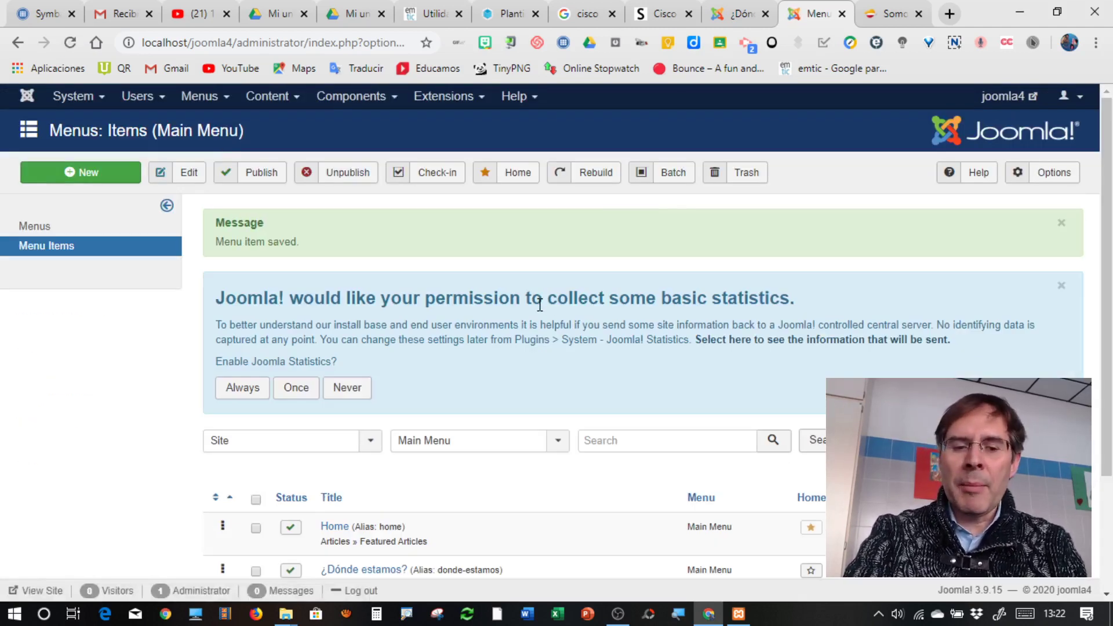
scroll(540, 304, "down", 3)
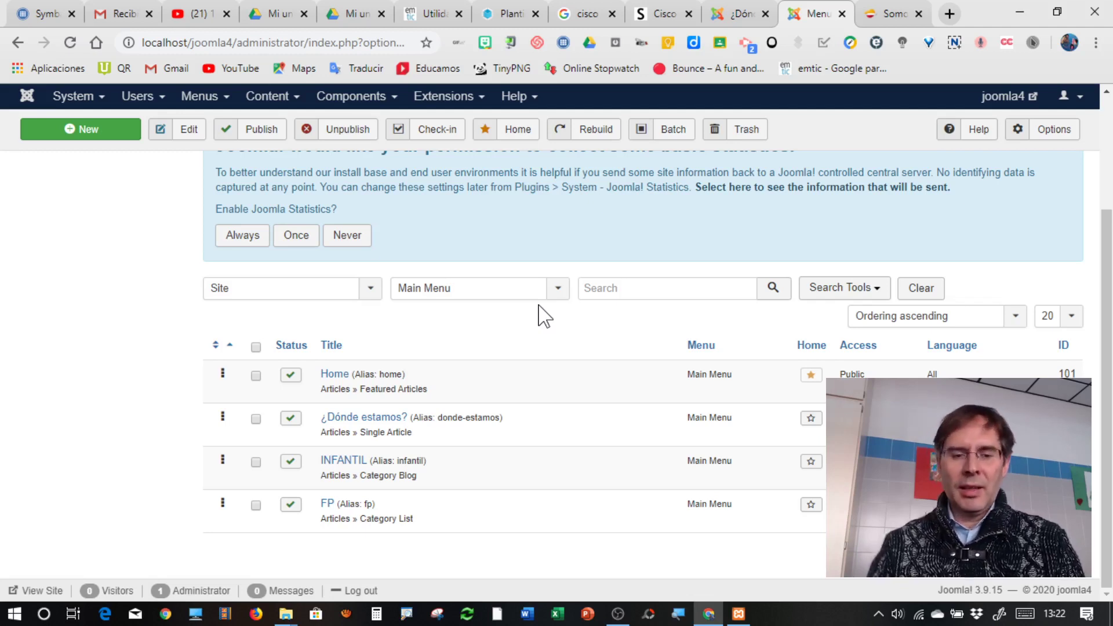
Start a new Main Menu item titled 'FP INformática'
left_click(119, 132)
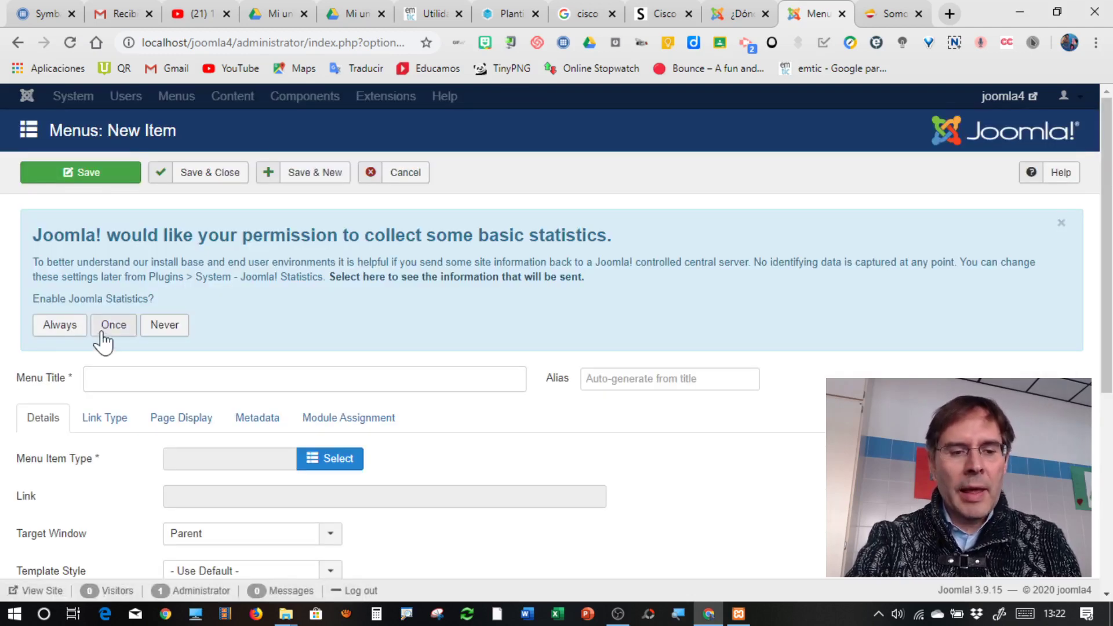
left_click(112, 378)
type("F")
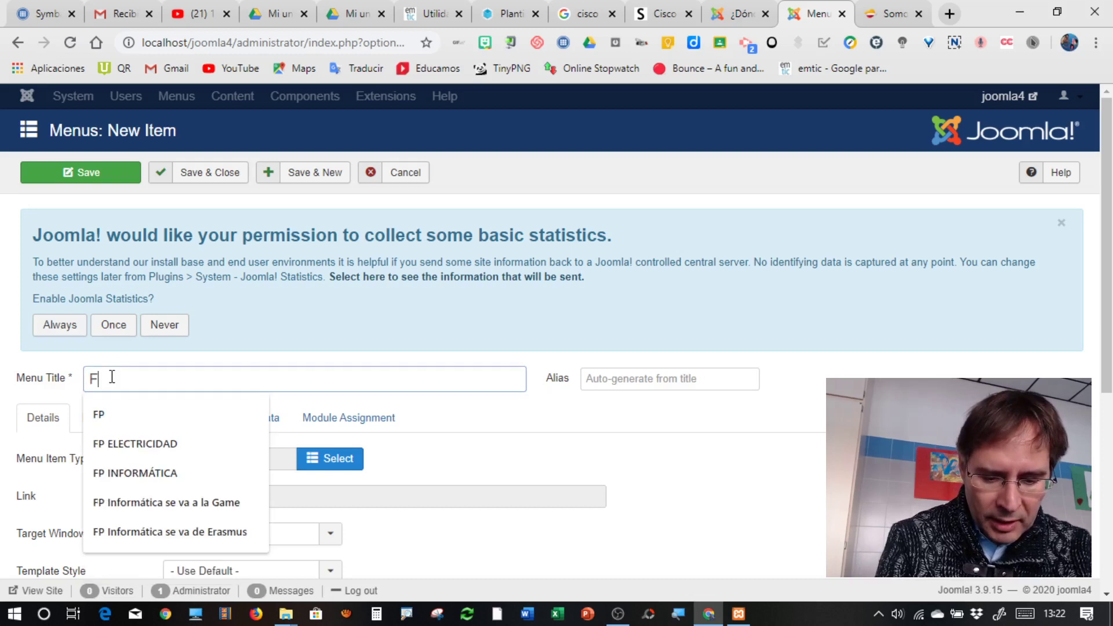
type("P INformática")
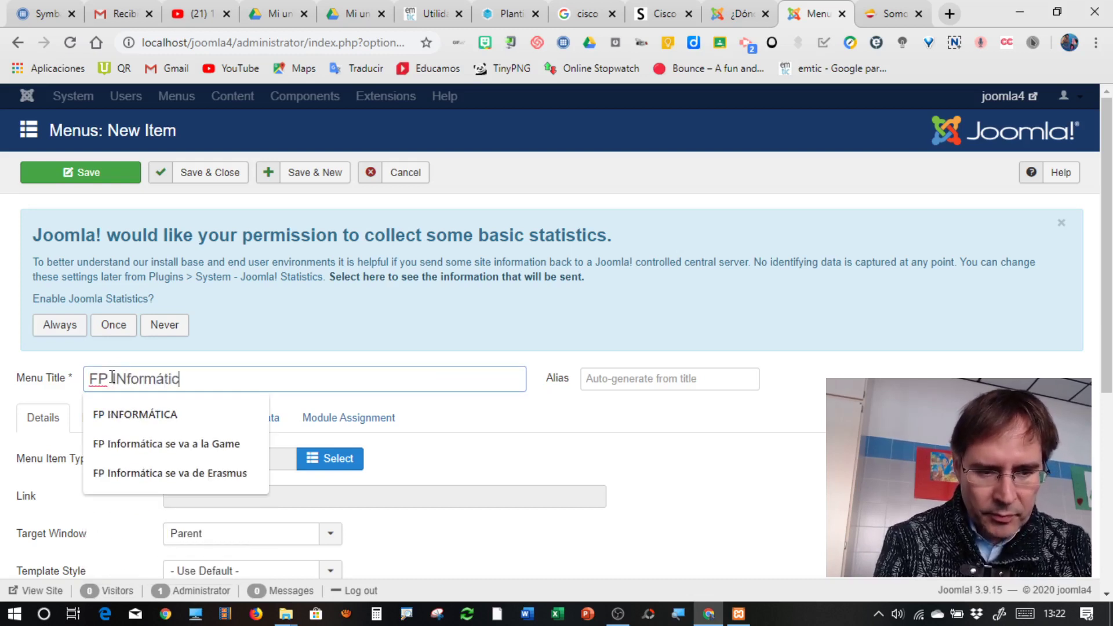
left_click(507, 437)
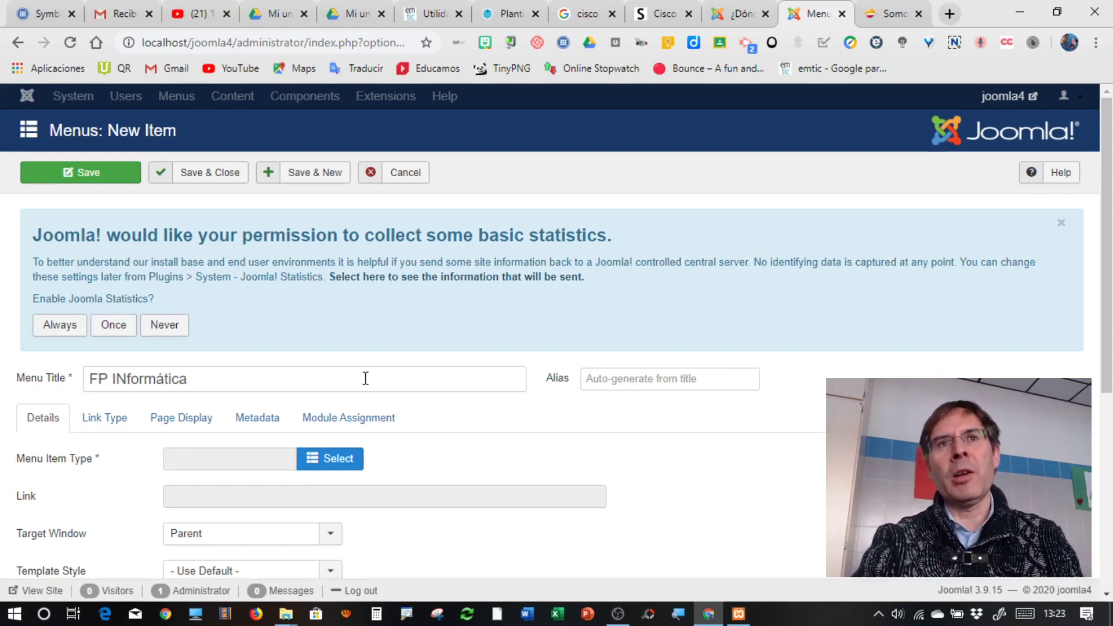
scroll(629, 455, "down", 4)
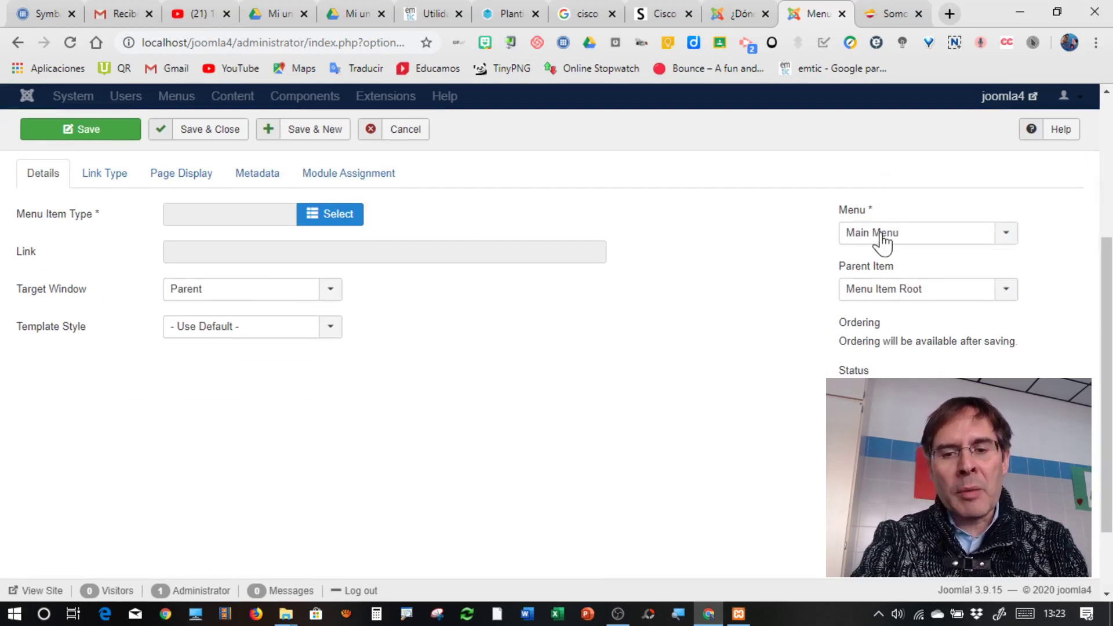
left_click(1007, 293)
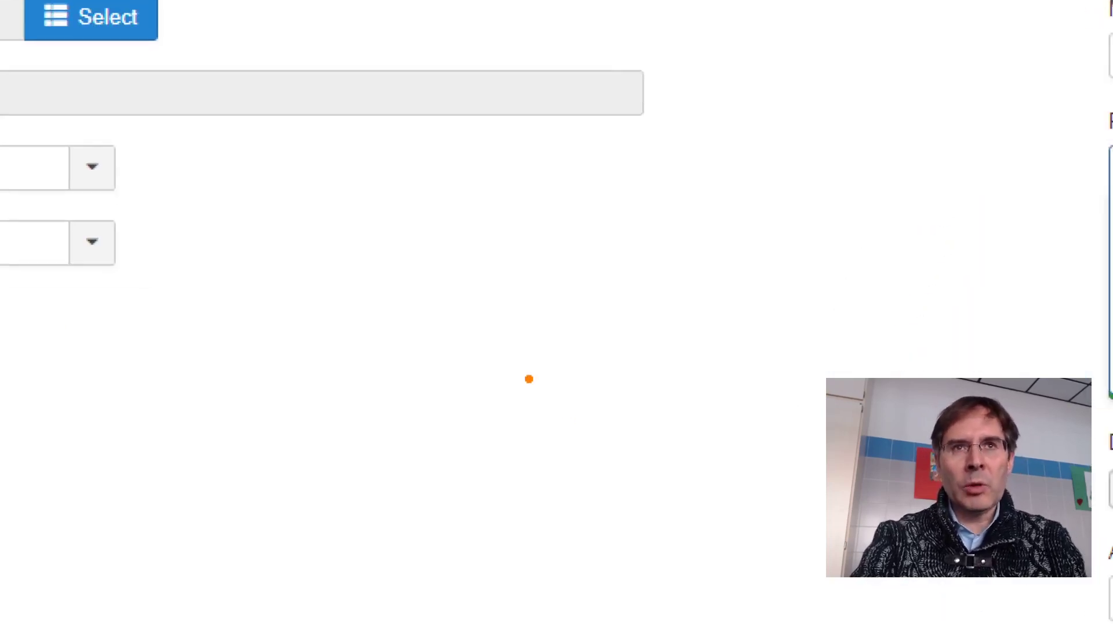
mouse_move(323, 145)
left_mouse_down()
mouse_move(322, 201)
mouse_move(264, 186)
mouse_move(365, 187)
left_mouse_up()
left_click_drag(297, 155, 366, 141)
left_click_drag(521, 135, 536, 194)
mouse_move(863, 137)
left_mouse_down()
mouse_move(873, 113)
mouse_move(915, 105)
mouse_move(902, 153)
left_mouse_up()
left_click_drag(928, 118, 960, 210)
mouse_move(952, 152)
left_mouse_down()
mouse_move(983, 122)
mouse_move(951, 154)
left_mouse_up()
left_click_drag(961, 265, 1019, 267)
left_click_drag(952, 327, 994, 325)
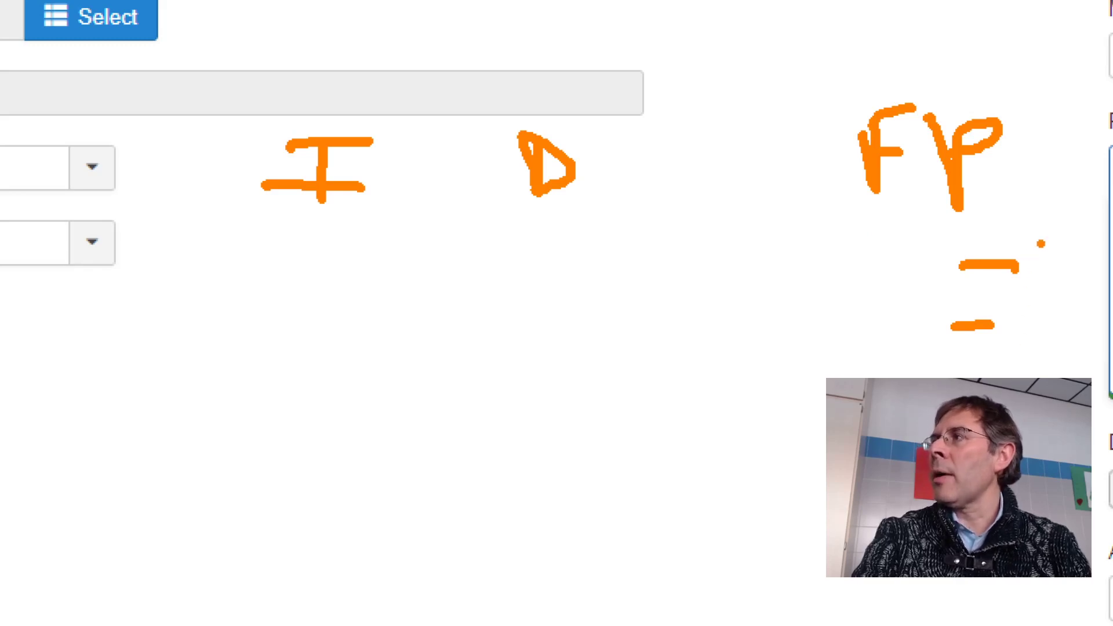
left_click_drag(1053, 234, 1051, 310)
mouse_move(1042, 273)
left_mouse_down()
mouse_move(1099, 229)
mouse_move(1093, 281)
left_mouse_up()
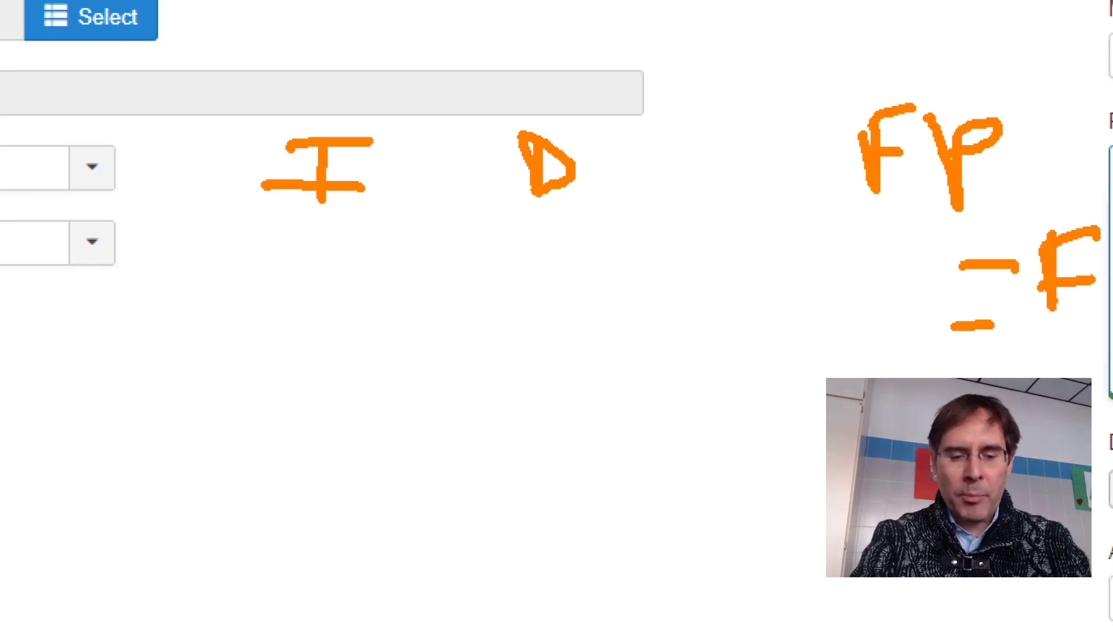
key("Escape")
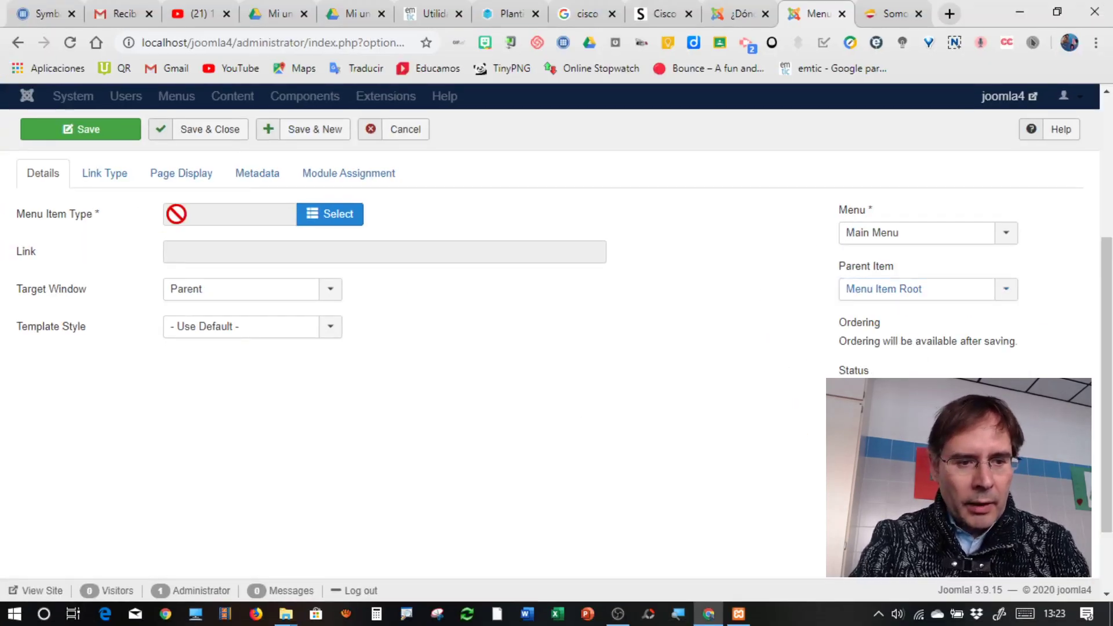
Set FP as the parent item of FP INformática
scroll(203, 232, "up", 4)
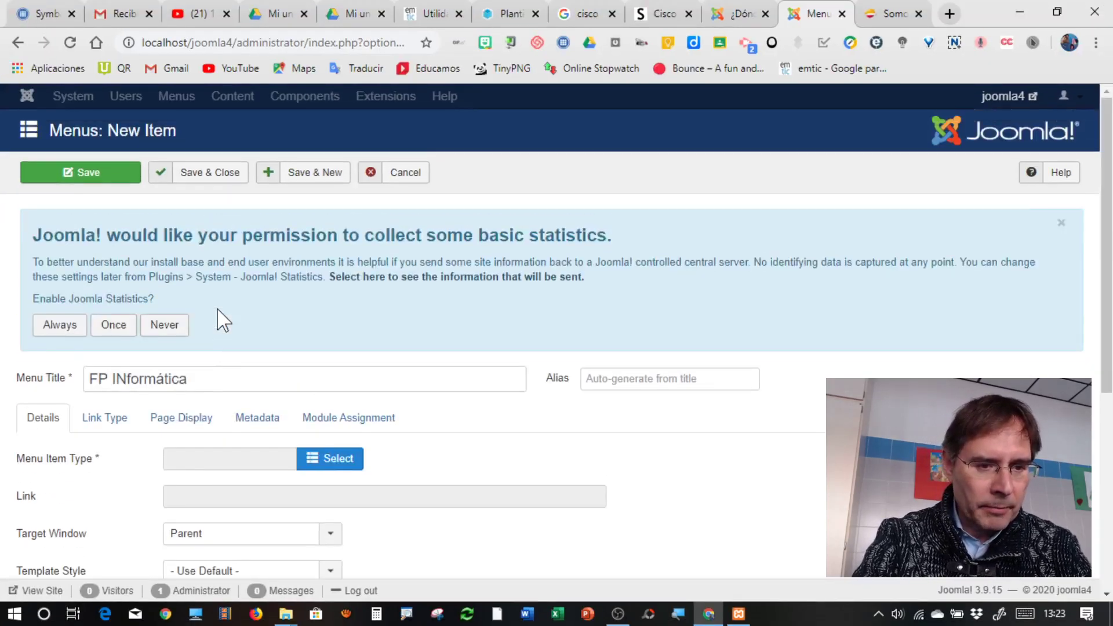
scroll(186, 382, "down", 5)
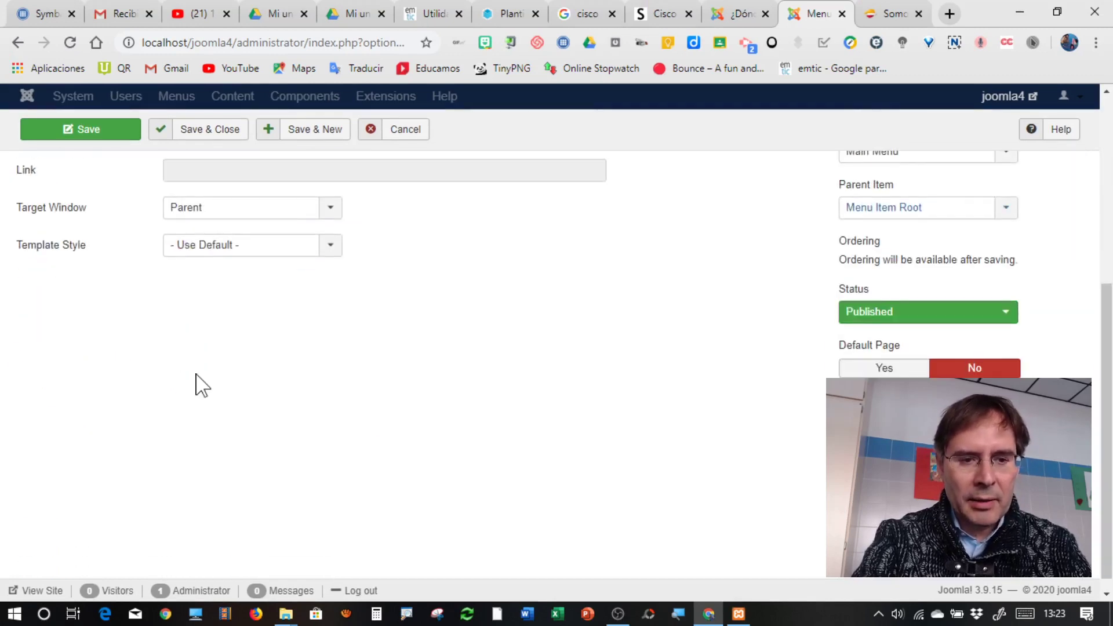
scroll(197, 385, "up", 3)
left_click(1006, 372)
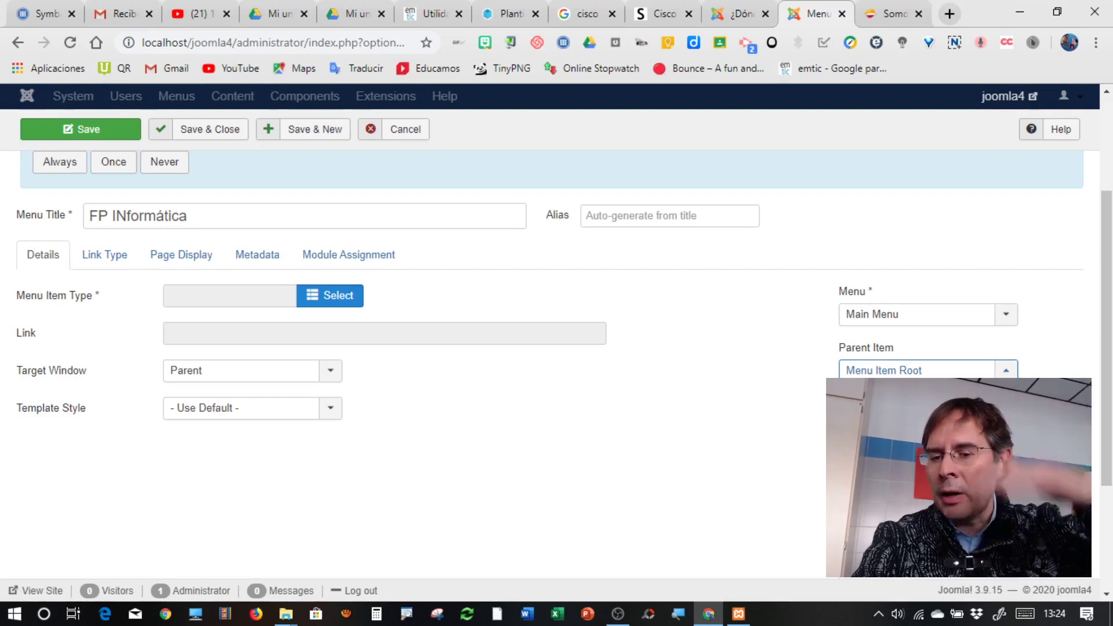
key("Return")
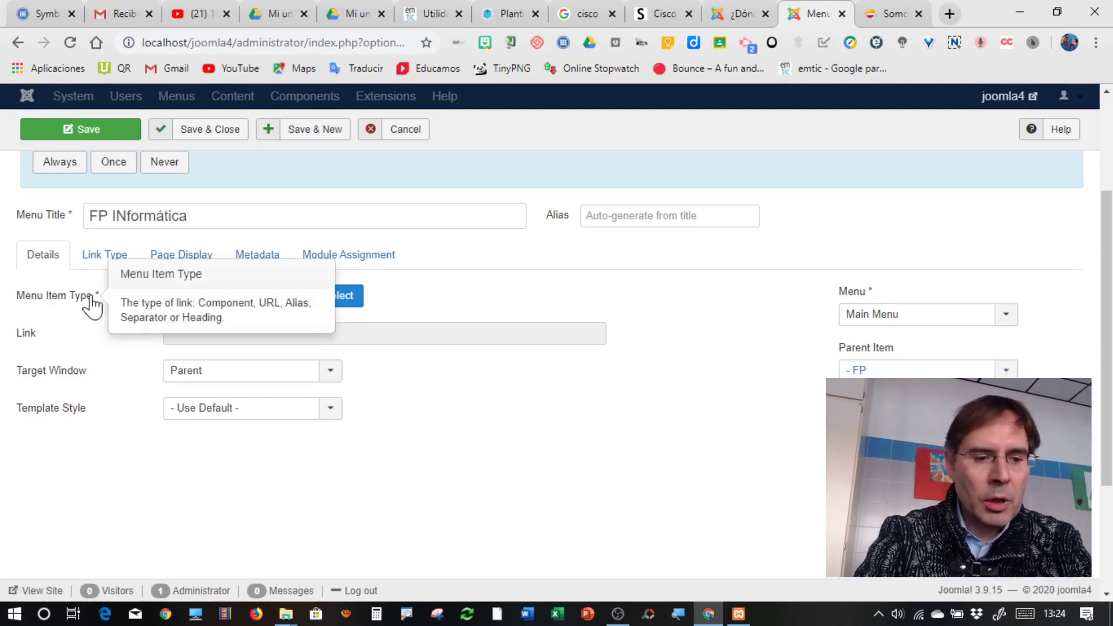
Make FP INformática a Category Blog of the FP INFORMÁTICA category and save it
left_click(319, 298)
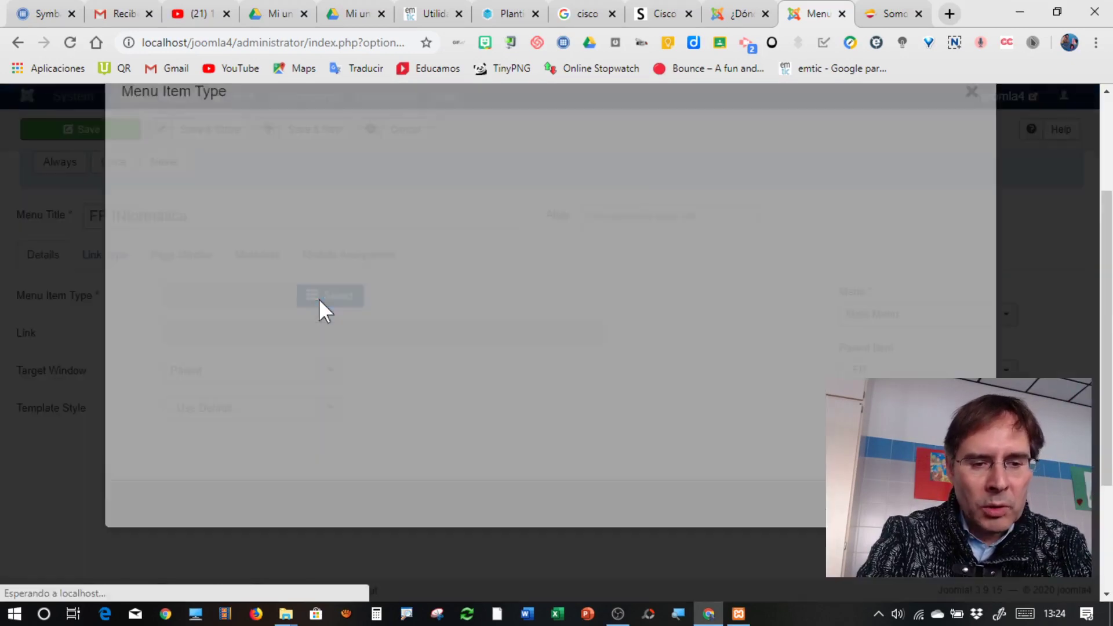
left_click(139, 180)
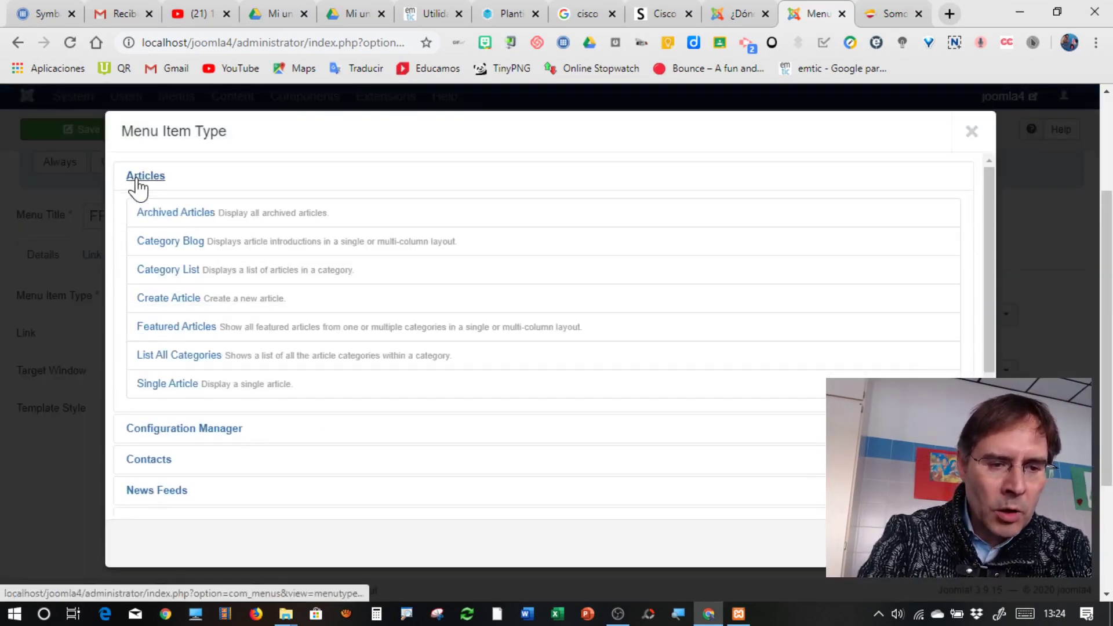
left_click(169, 246)
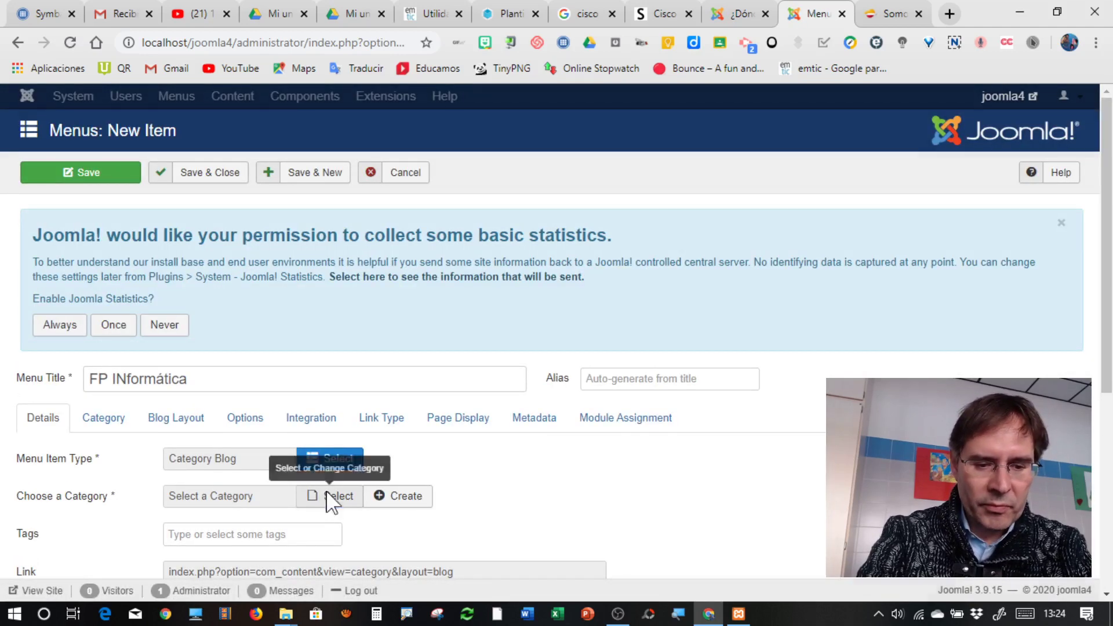
left_click(327, 496)
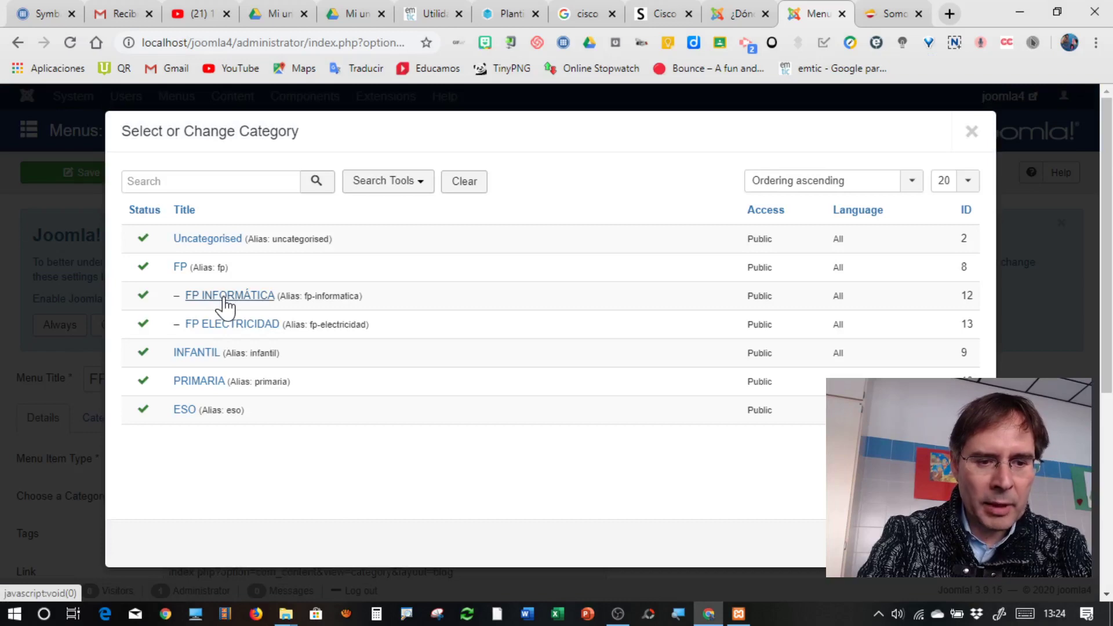
left_click(223, 296)
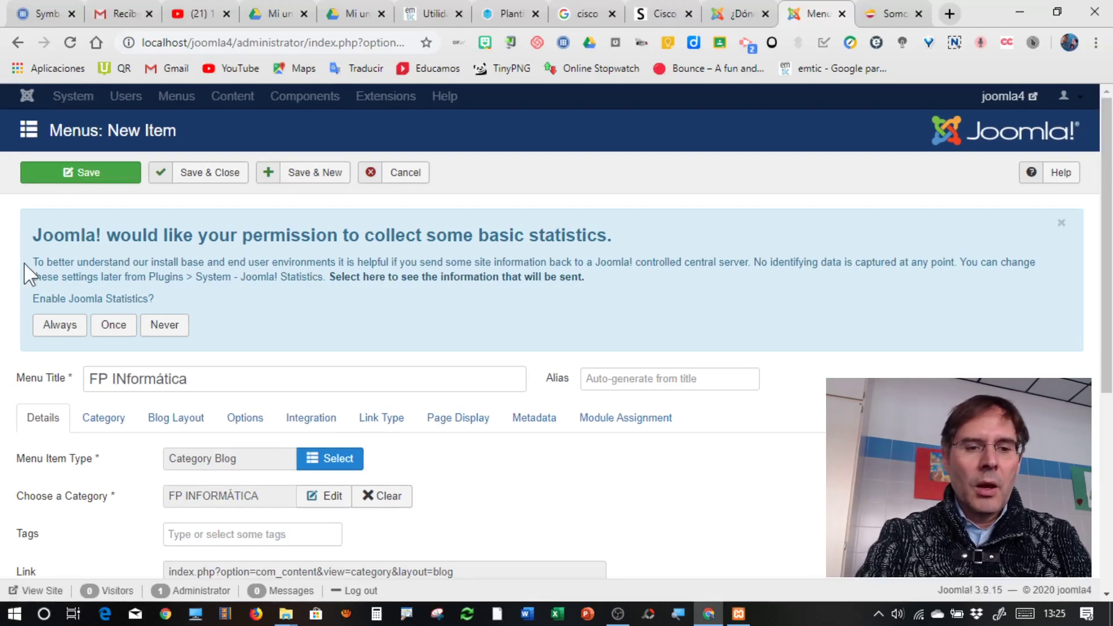
left_click(200, 179)
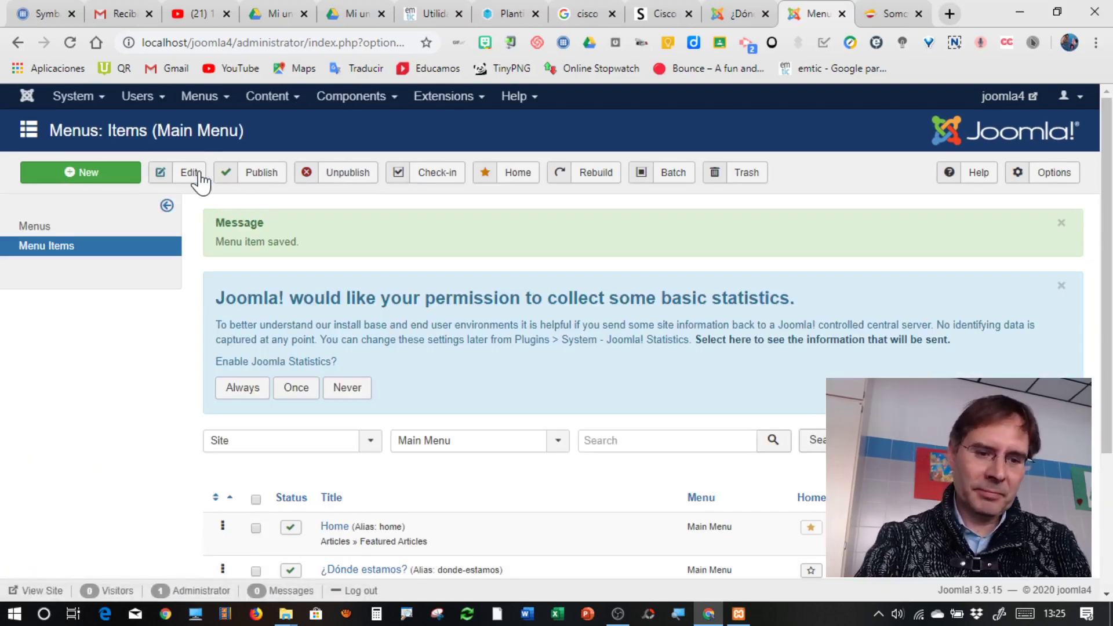
left_click(112, 177)
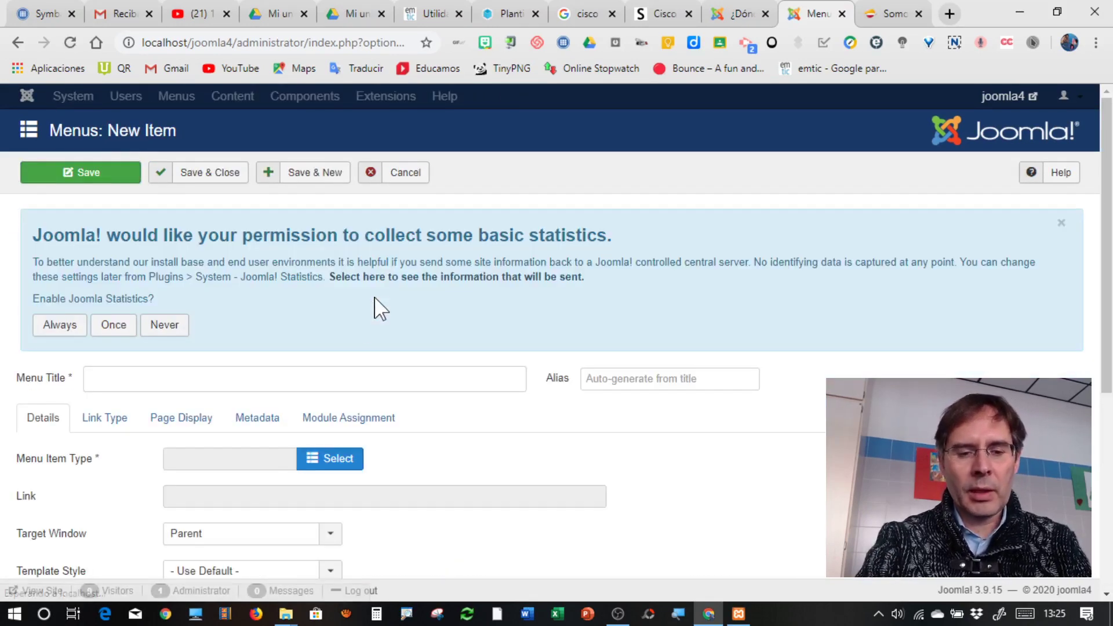
Title the new item 'FP ELECTRICIDAD' and set FP as its parent
left_click(131, 374)
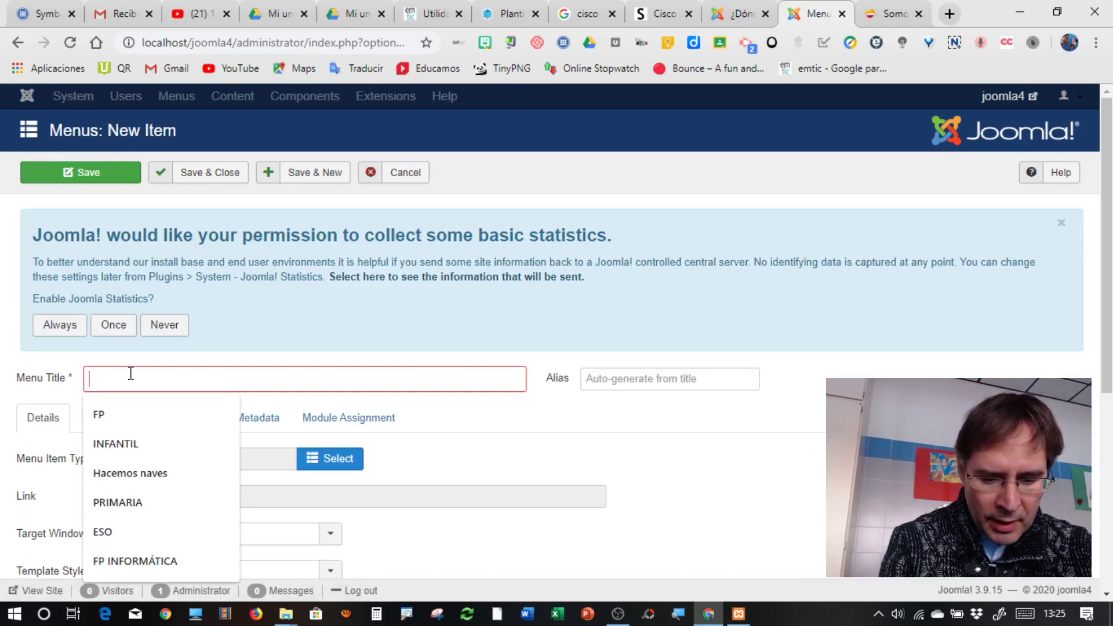
type("FP Electricida")
left_click(155, 417)
scroll(356, 509, "down", 3)
left_click(870, 372)
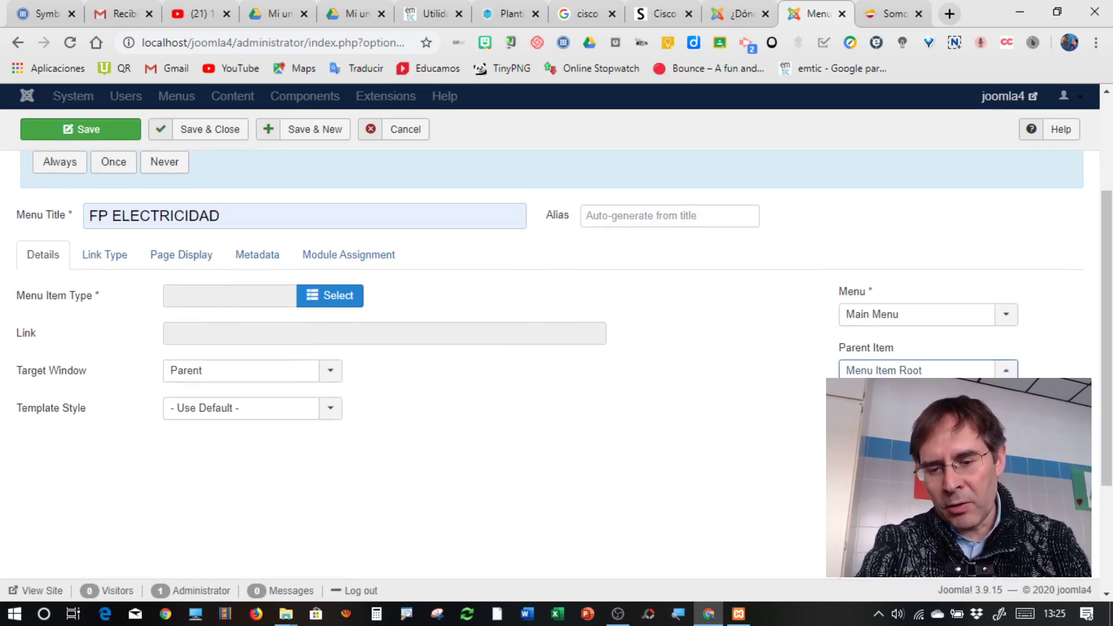
key("Return")
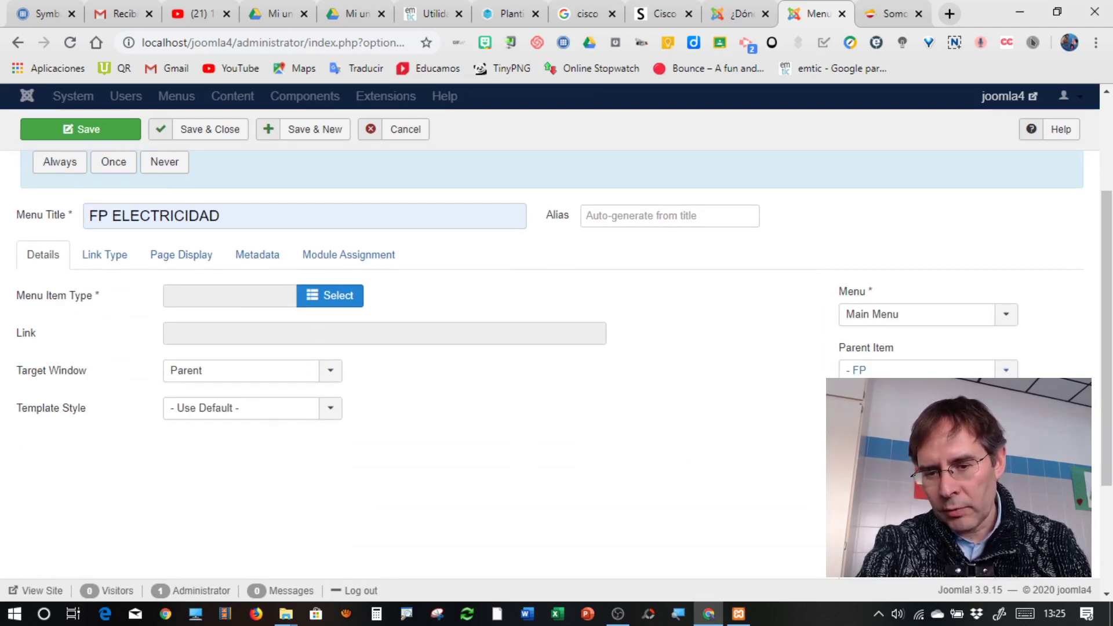
Make FP ELECTRICIDAD a Category List of the FP ELECTRICIDAD category and save it
left_click(317, 297)
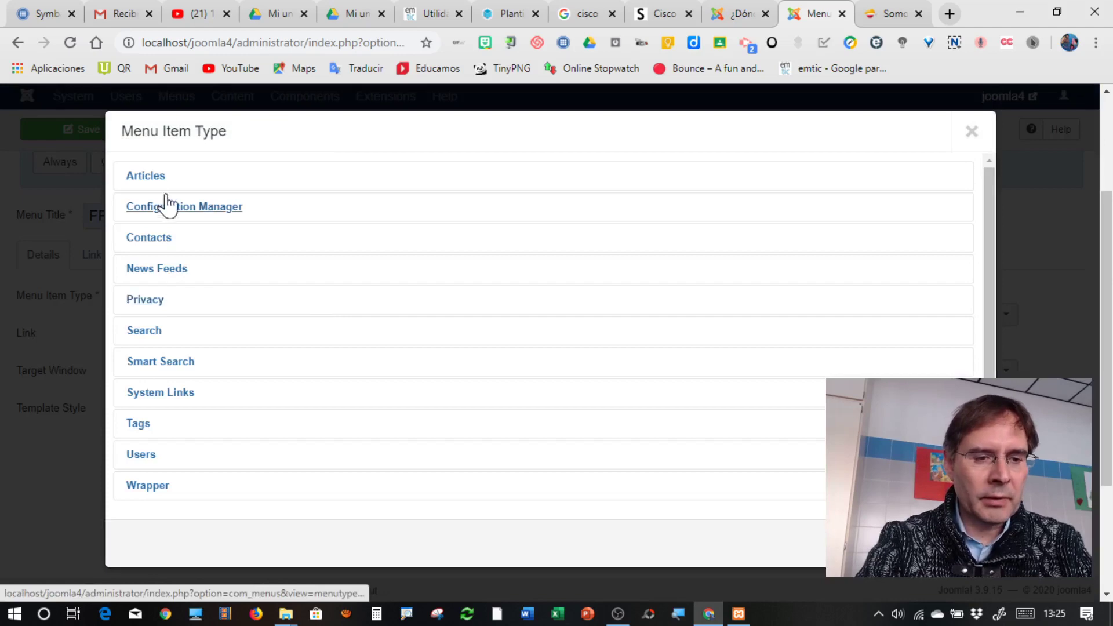
left_click(146, 177)
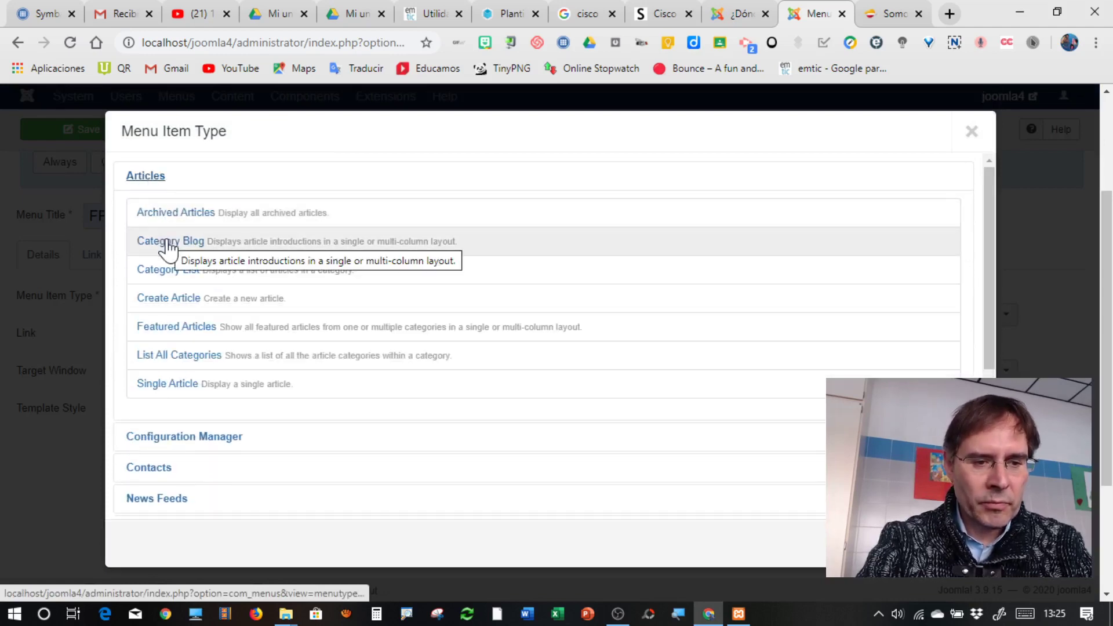
left_click(161, 275)
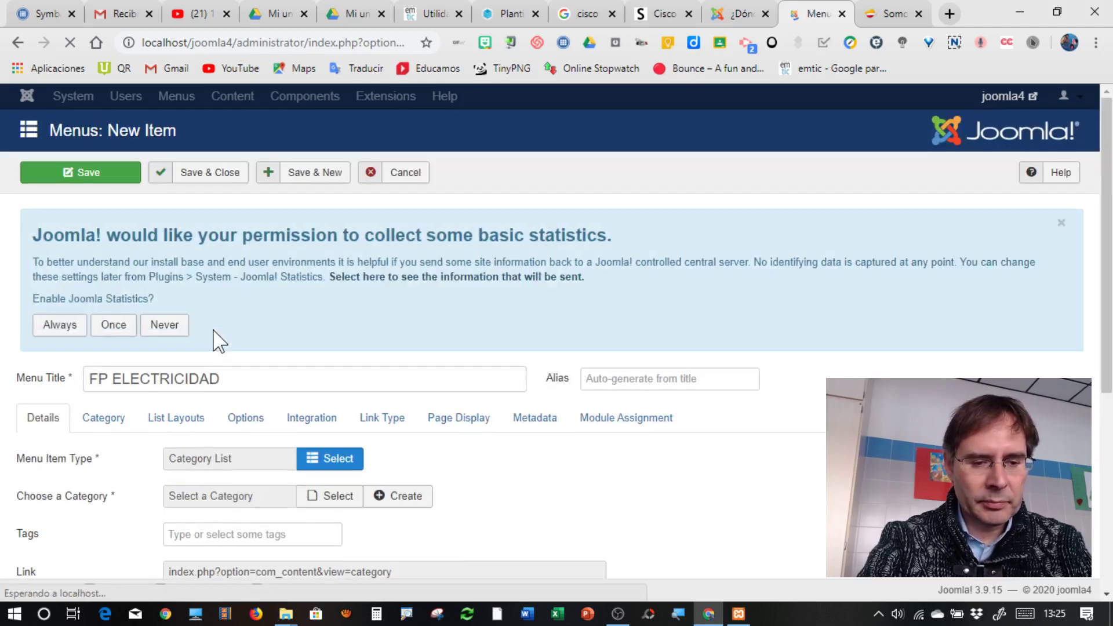
left_click(321, 497)
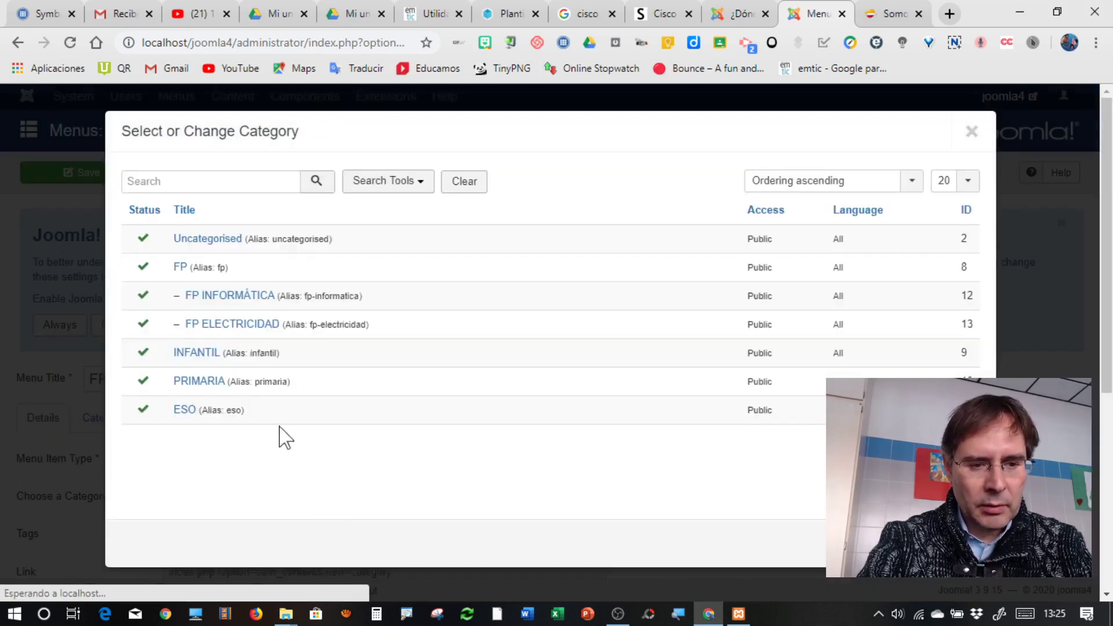
left_click(237, 326)
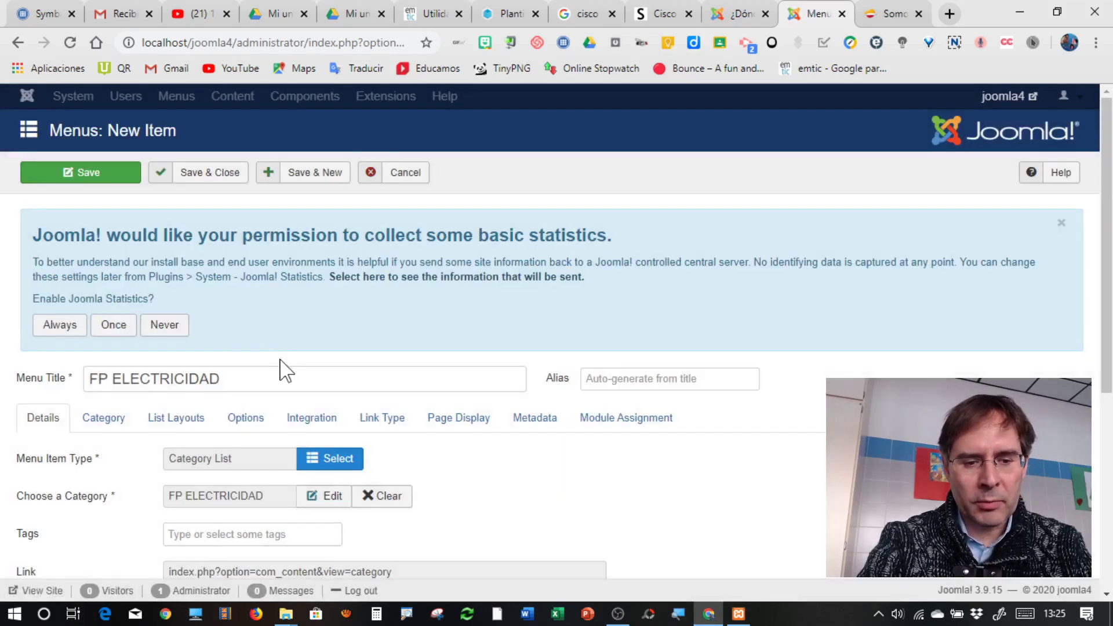
scroll(342, 412, "down", 3)
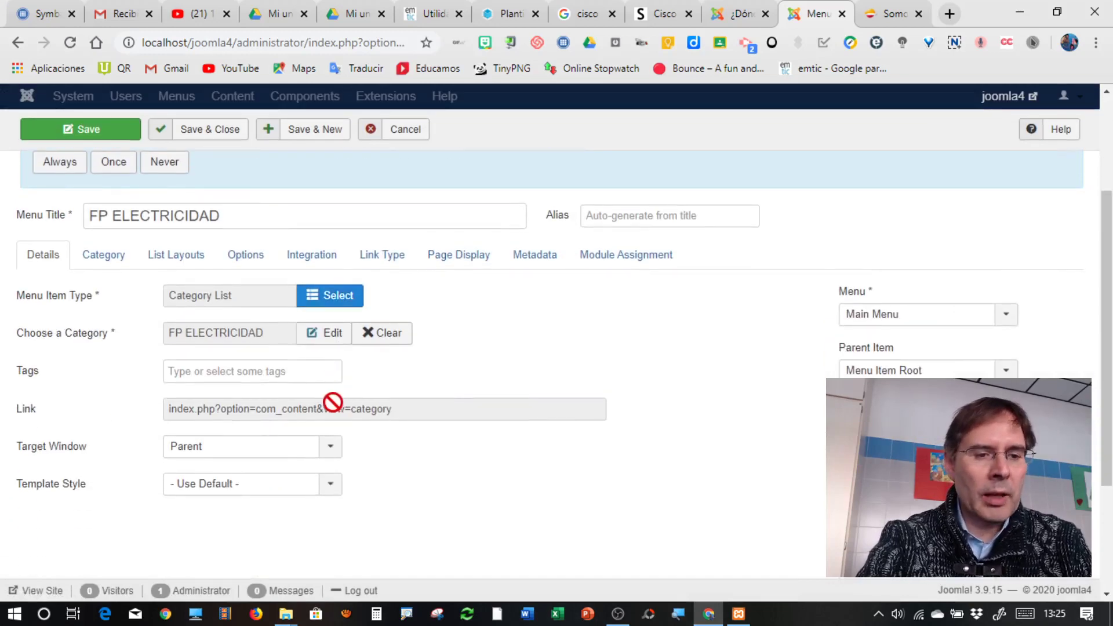
scroll(365, 400, "up", 3)
left_click(228, 185)
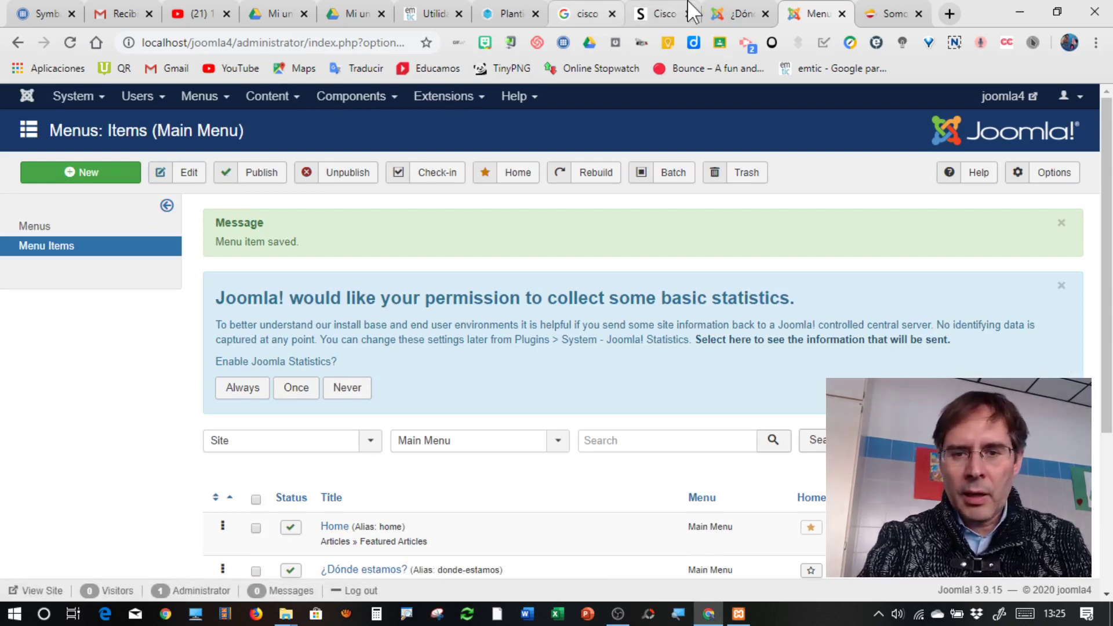
Reload the live site to check the menu, then open FP INformática for editing
left_click(727, 13)
left_click(71, 44)
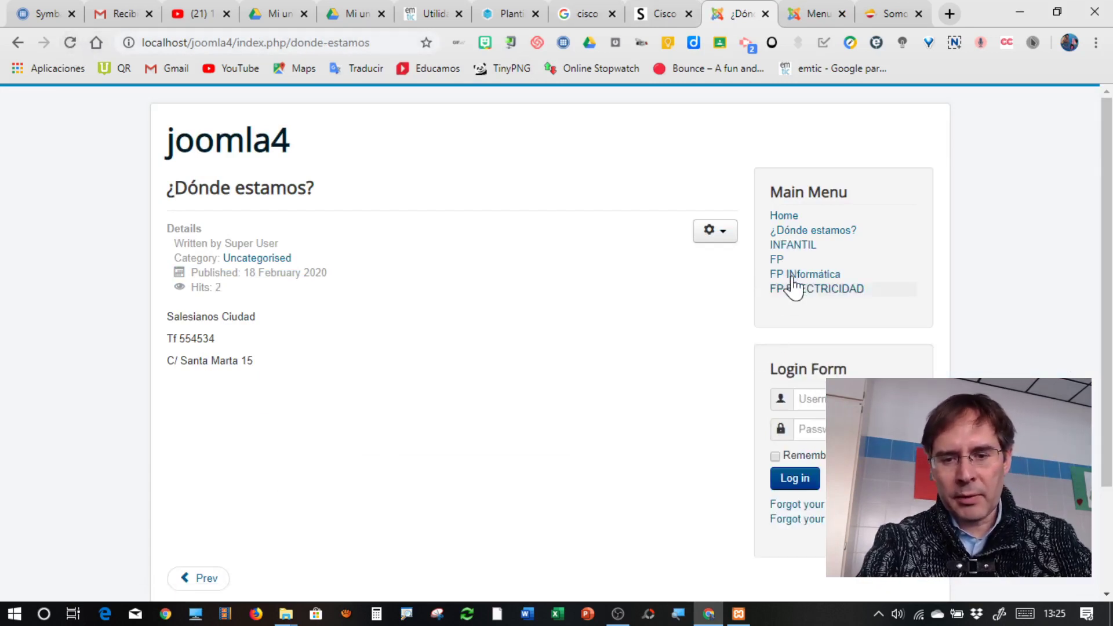
left_click(794, 17)
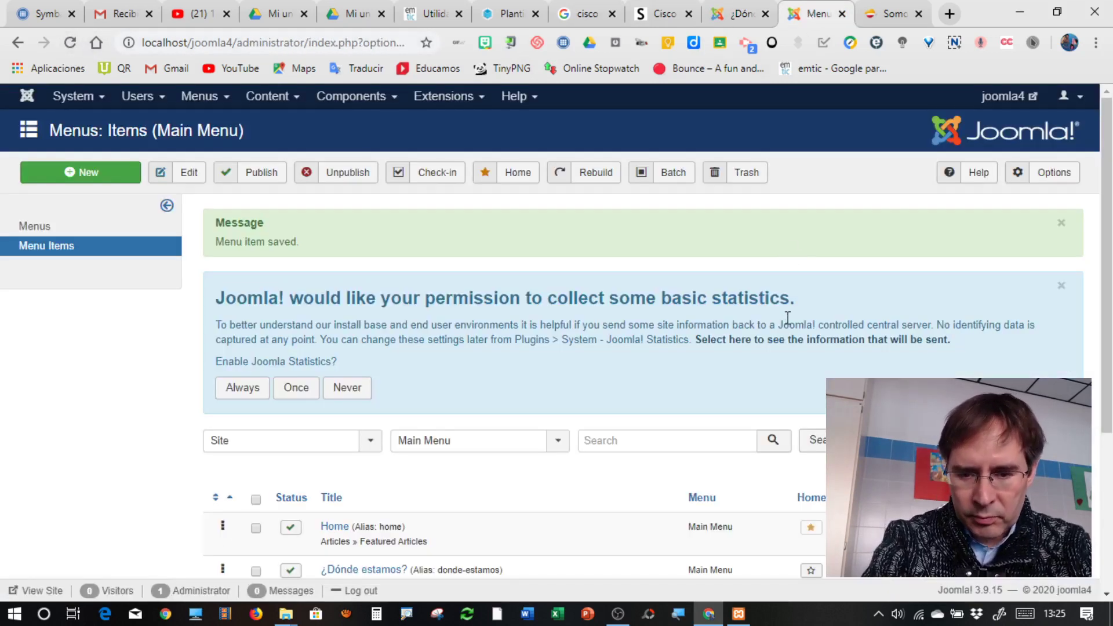
scroll(687, 429, "down", 3)
scroll(688, 429, "down", 1)
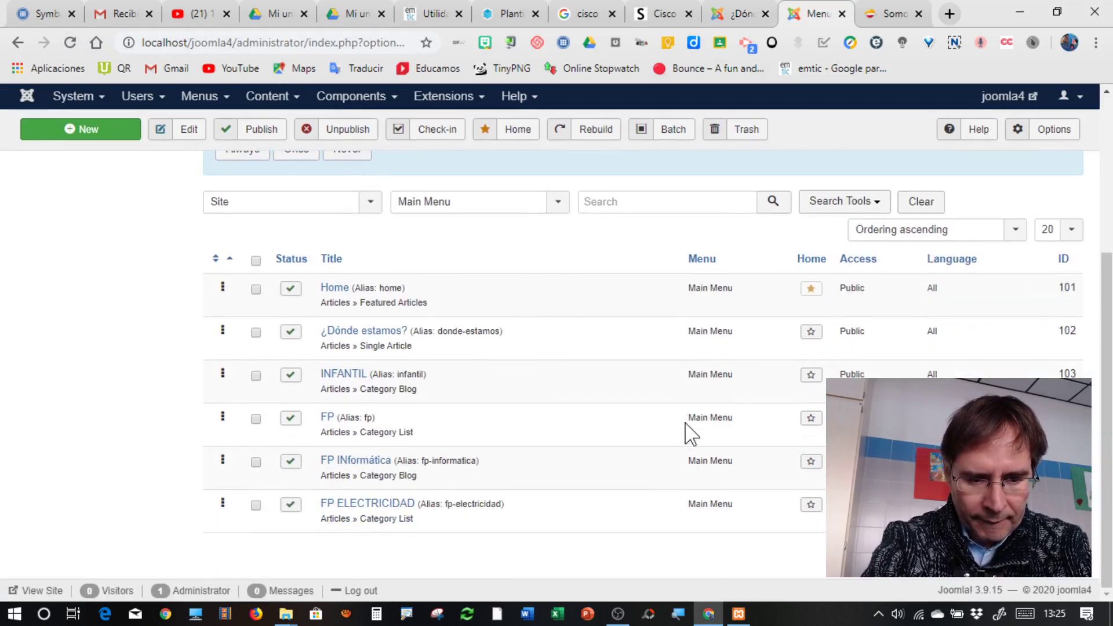
left_click(378, 464)
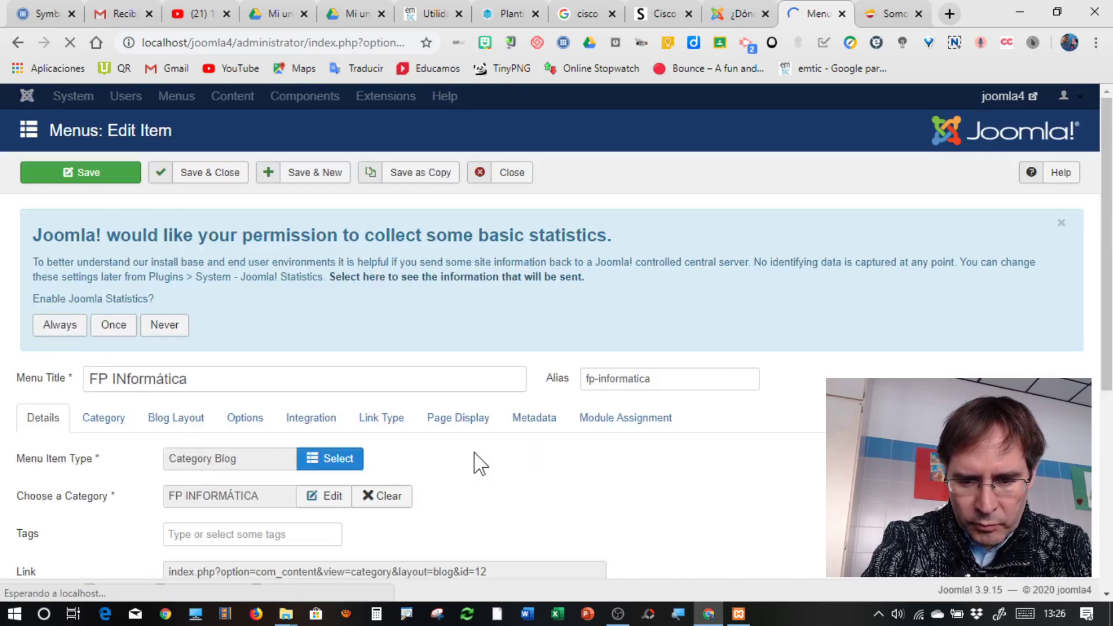
Set FP as FP INformática's parent item
scroll(484, 462, "down", 3)
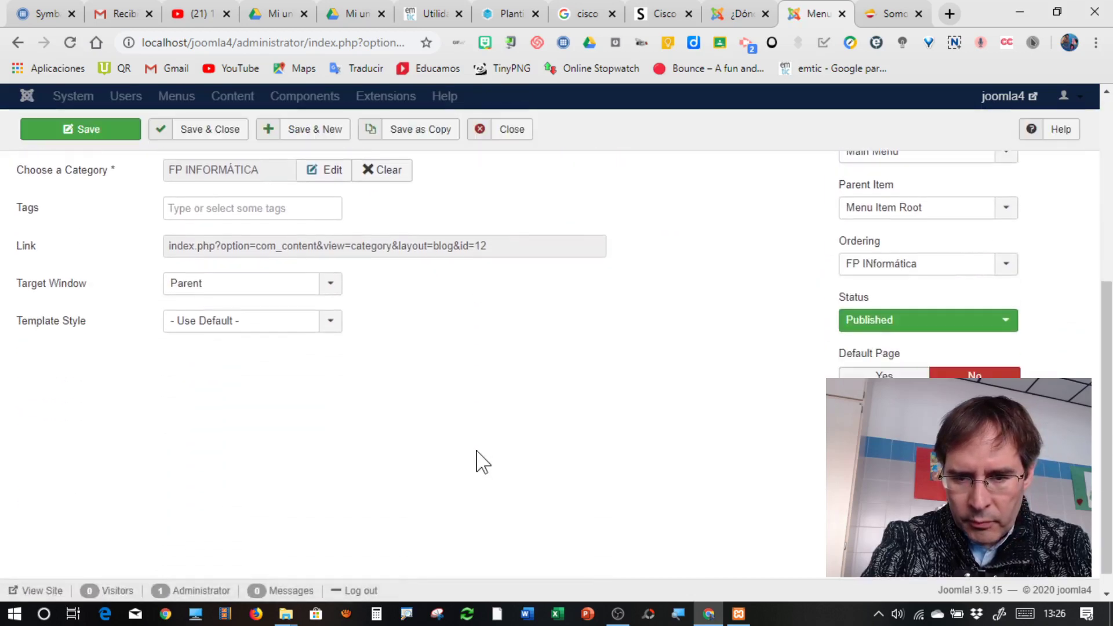
scroll(517, 427, "up", 1)
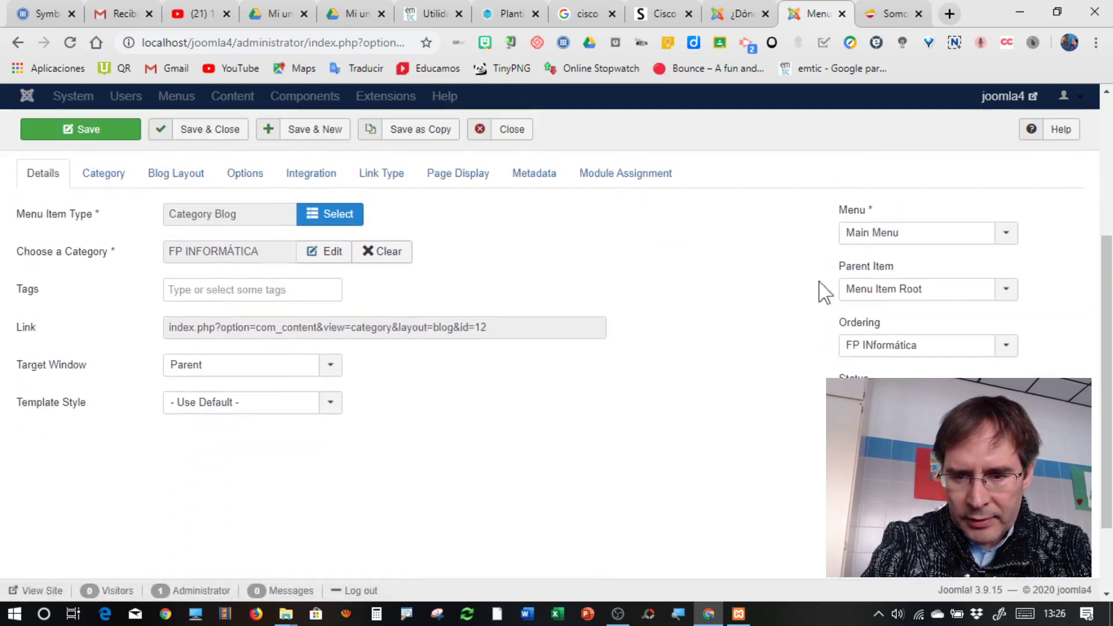
left_click(896, 293)
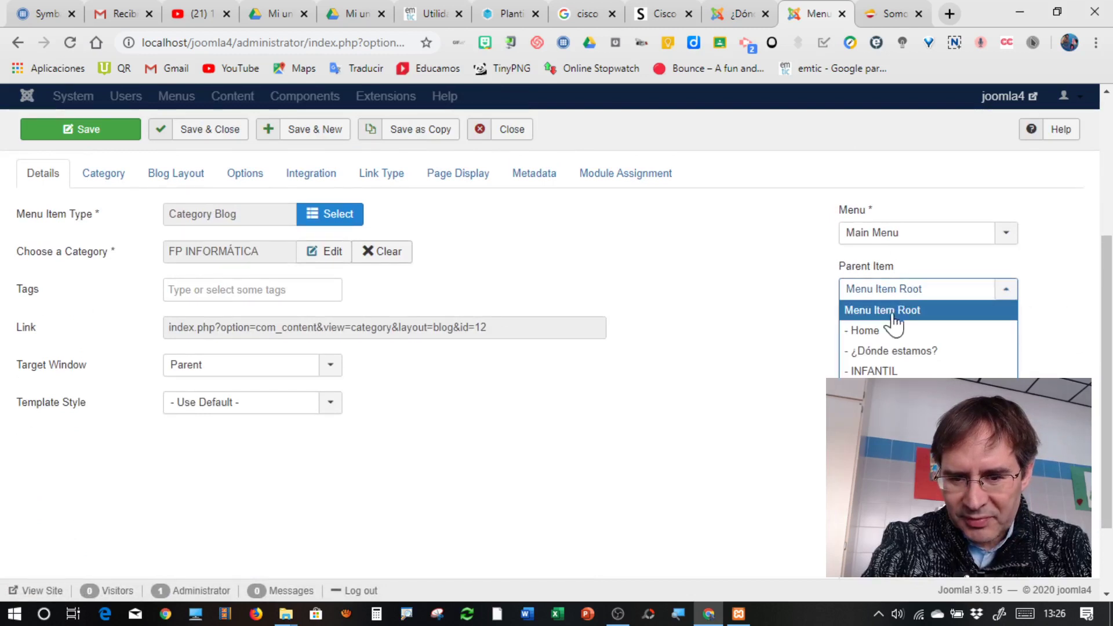
left_click(887, 412)
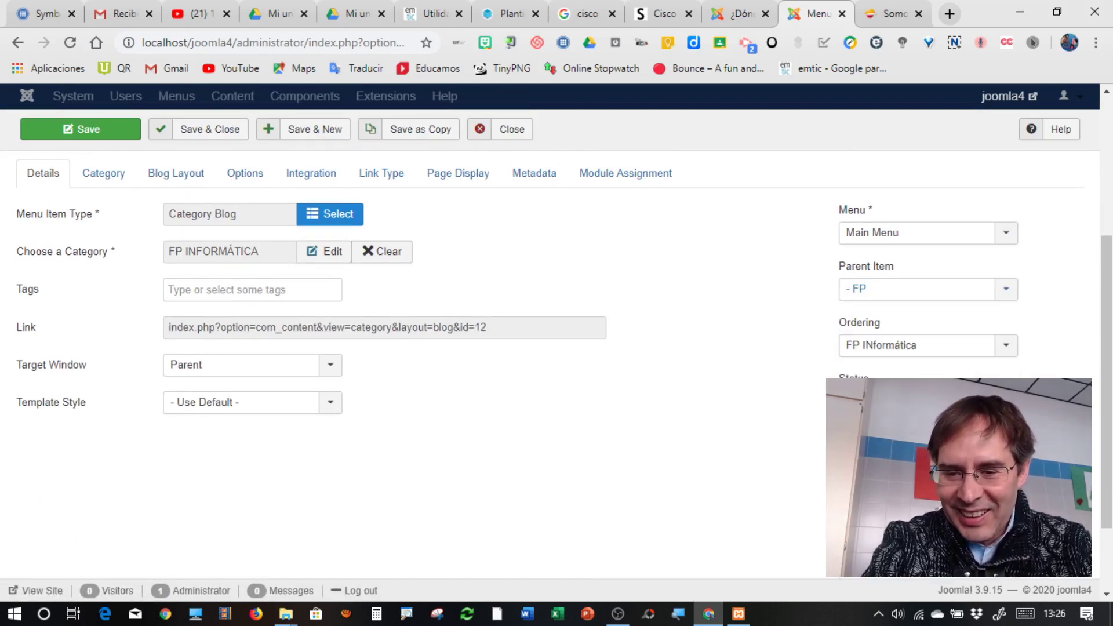
Save FP INformática and open the FP ELECTRICIDAD item for editing
left_click(234, 135)
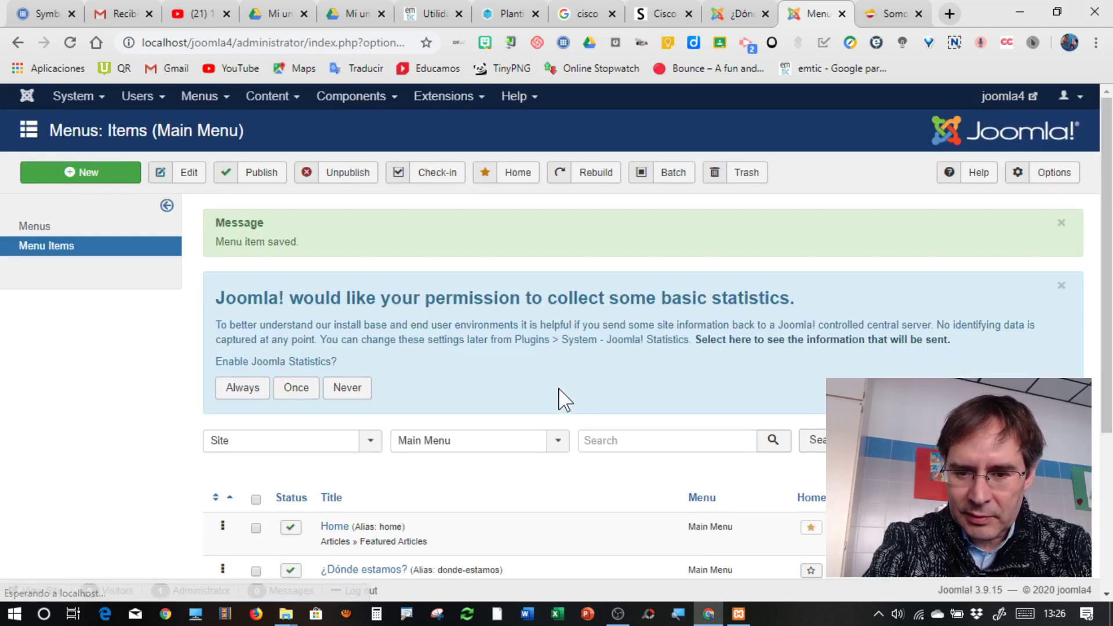
scroll(562, 399, "down", 4)
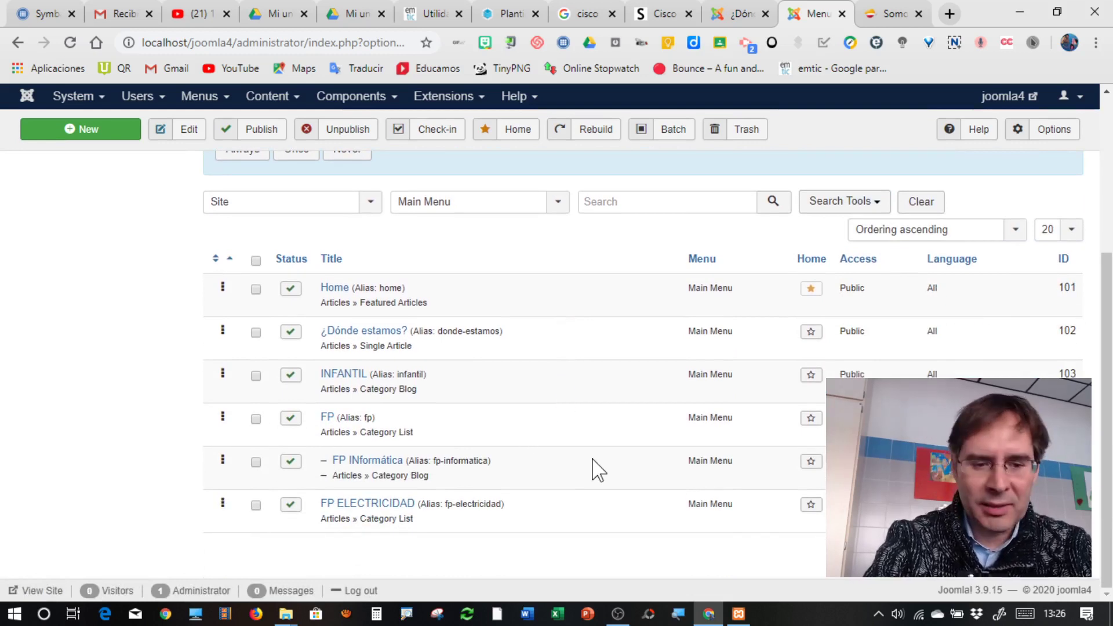
left_click(373, 510)
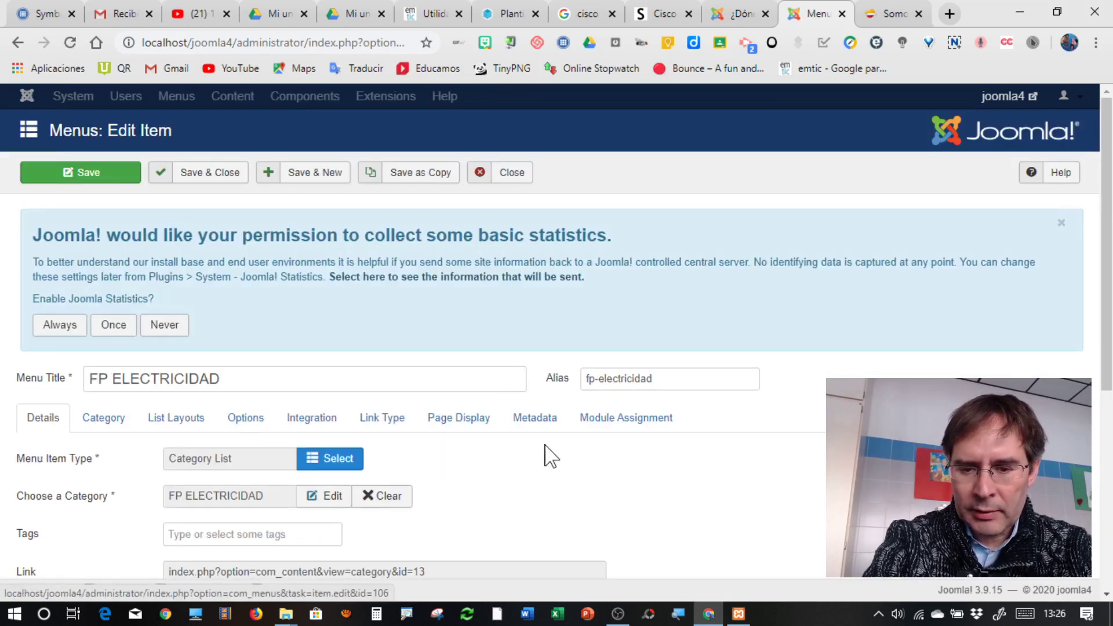
Set FP as FP ELECTRICIDAD's parent item and save the change
scroll(548, 456, "down", 2)
scroll(547, 455, "down", 1)
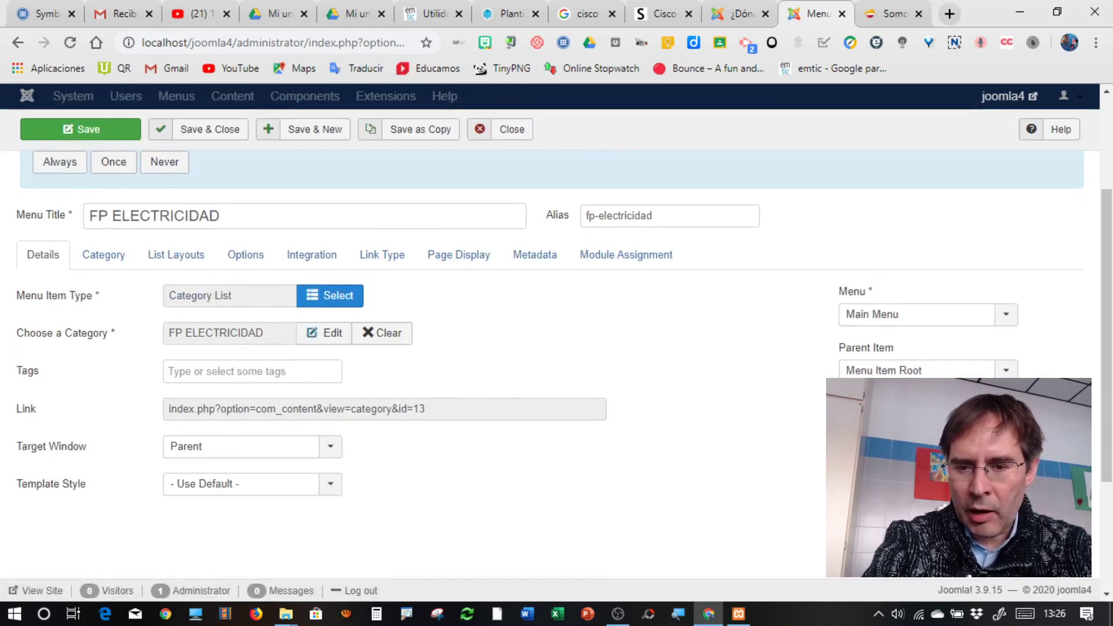
left_click(910, 372)
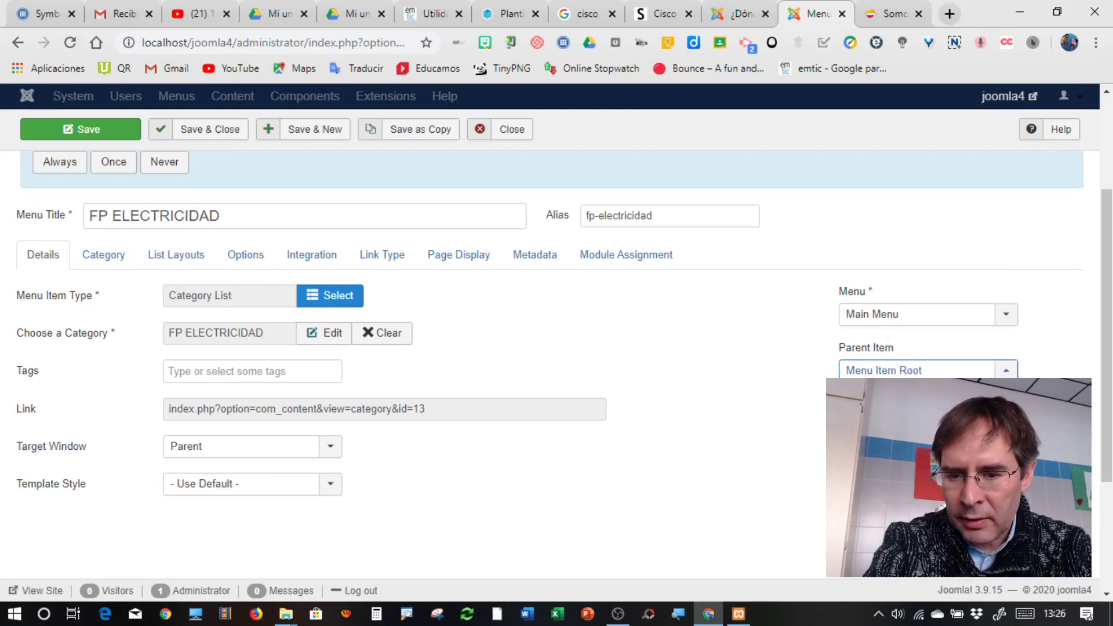
key("Return")
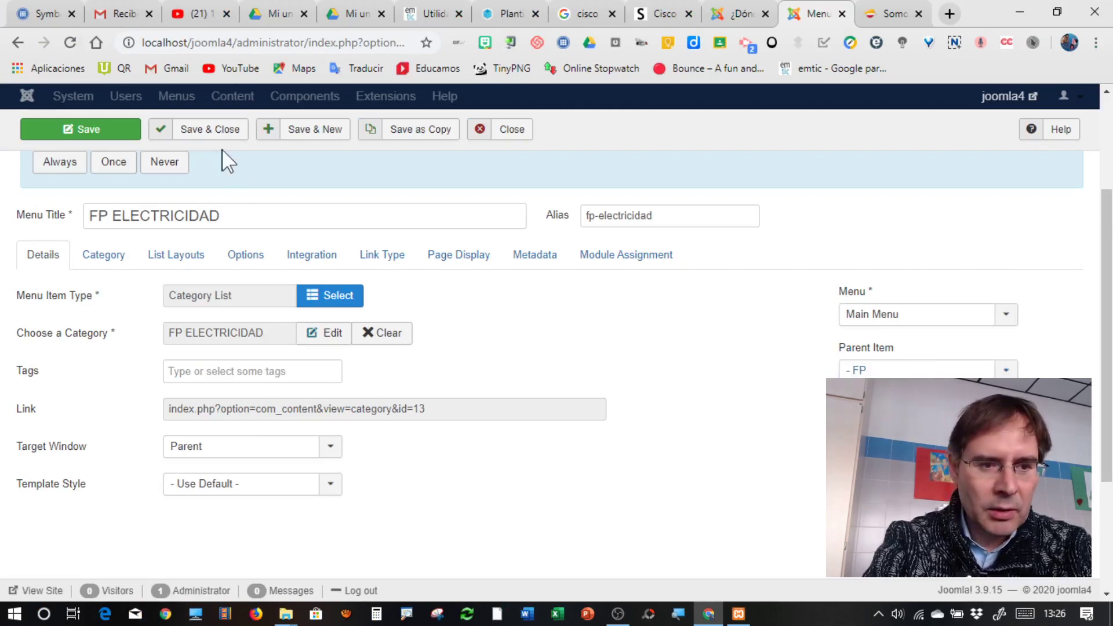
left_click(219, 131)
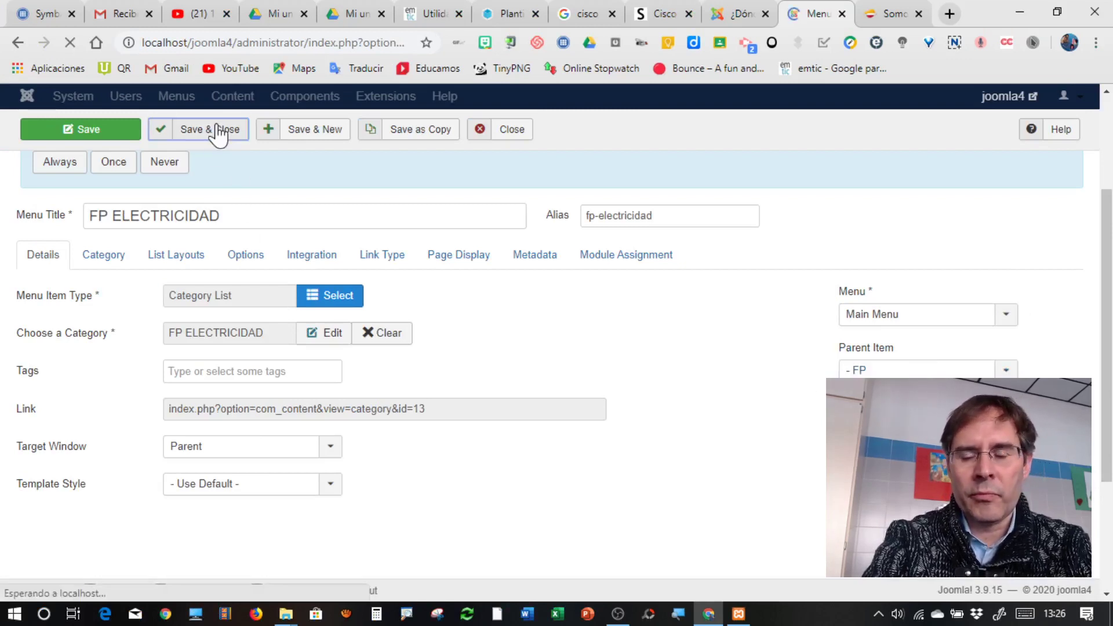
left_click(732, 14)
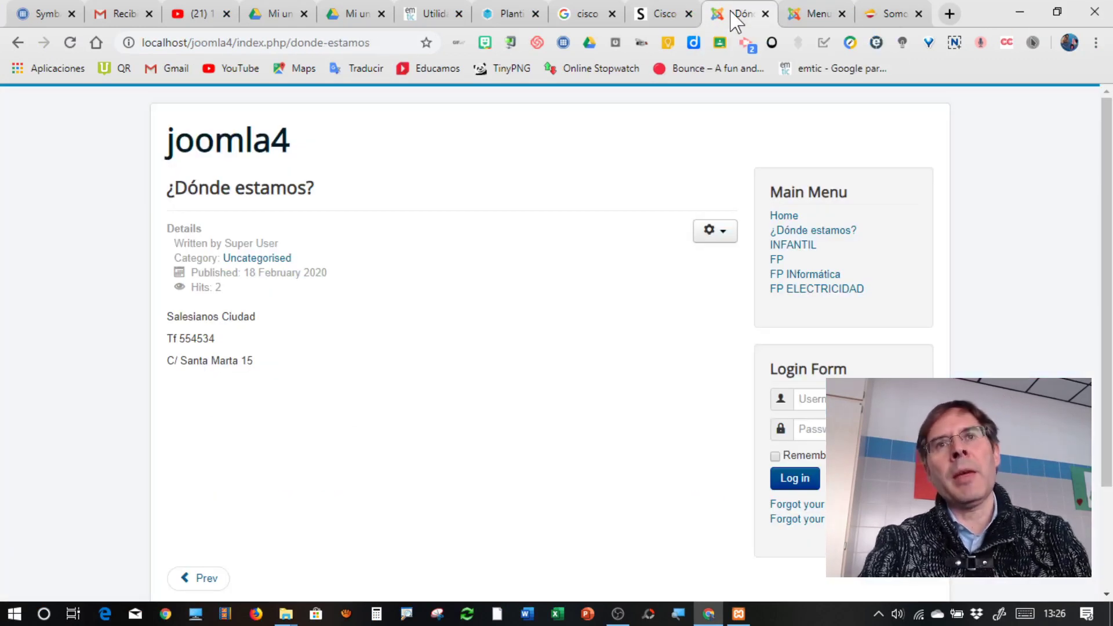
Reload the front end and test the Main Menu links INFANTIL, FP, FP INformática and FP ELECTRICIDAD
left_click(72, 46)
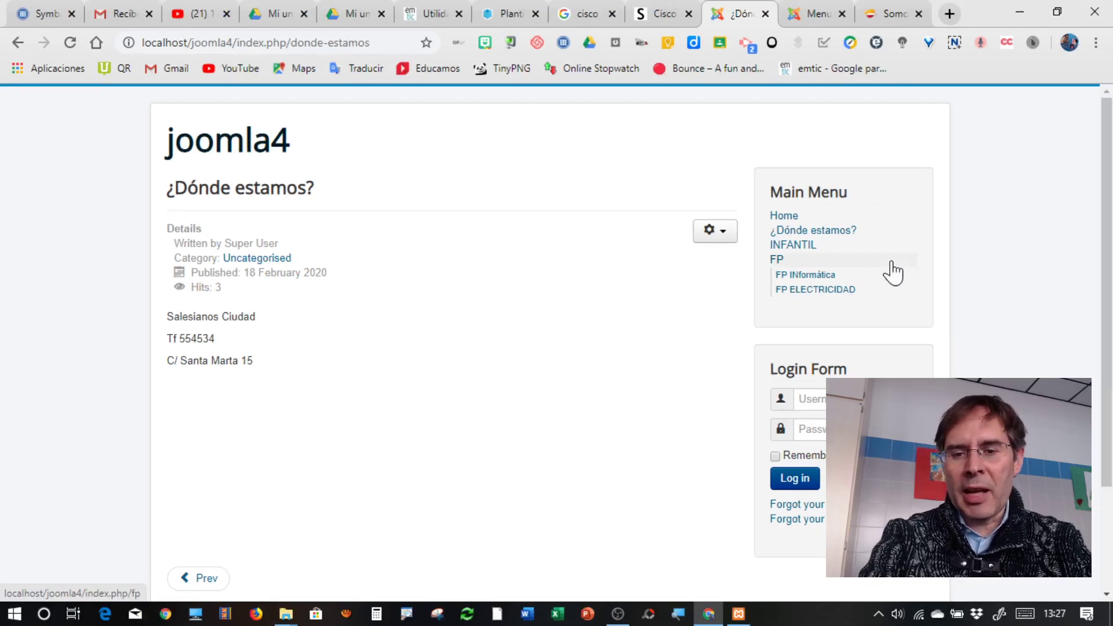
left_click(803, 253)
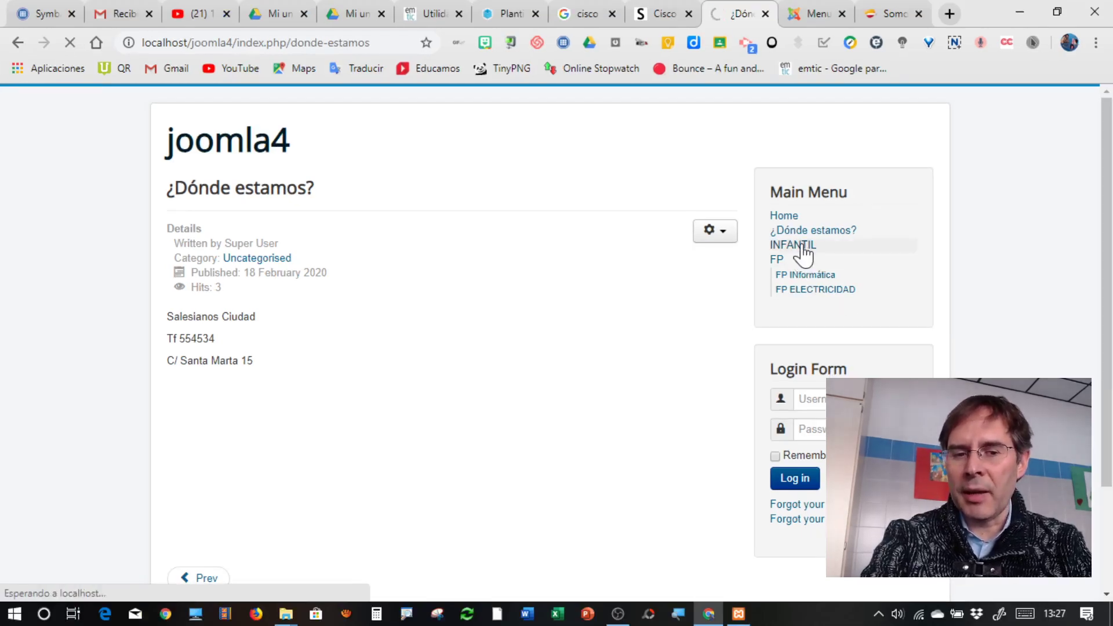
scroll(368, 307, "down", 7)
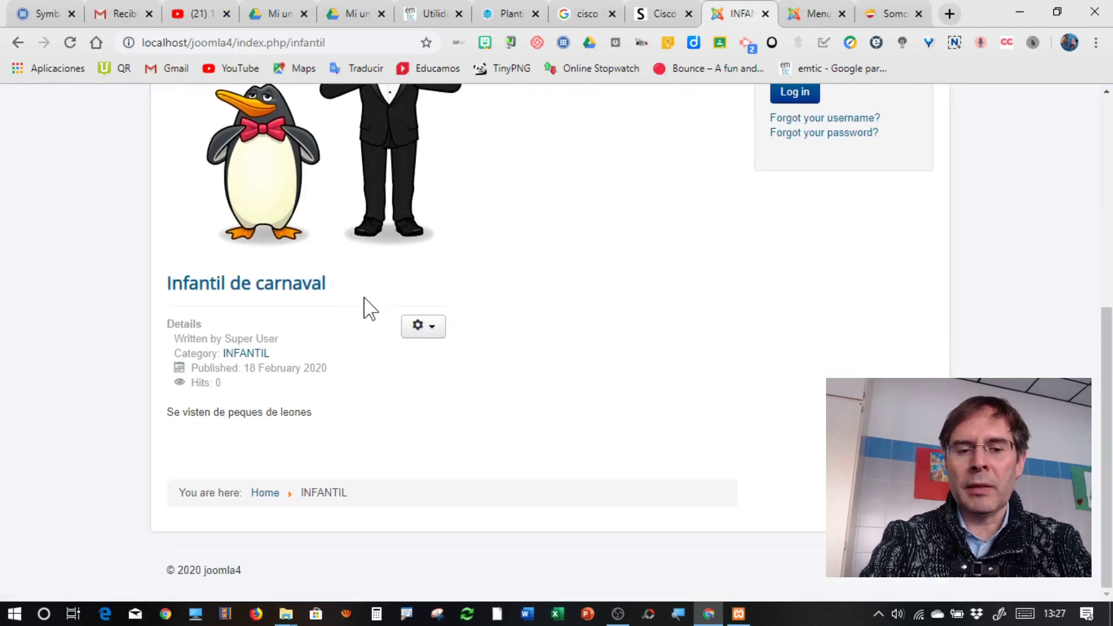
scroll(365, 305, "up", 10)
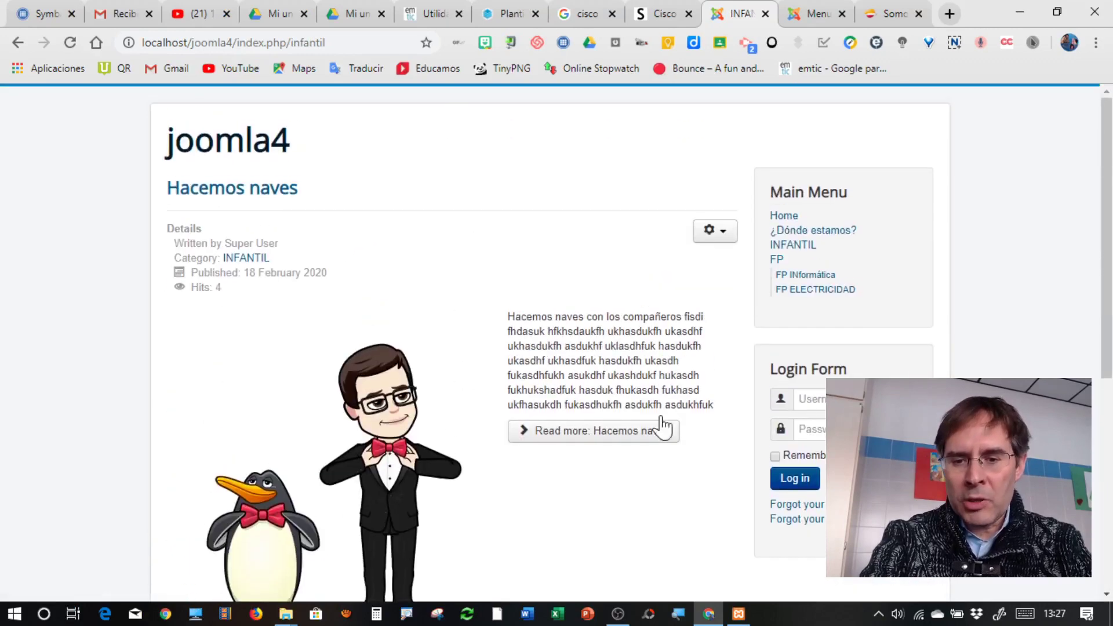
left_click(777, 264)
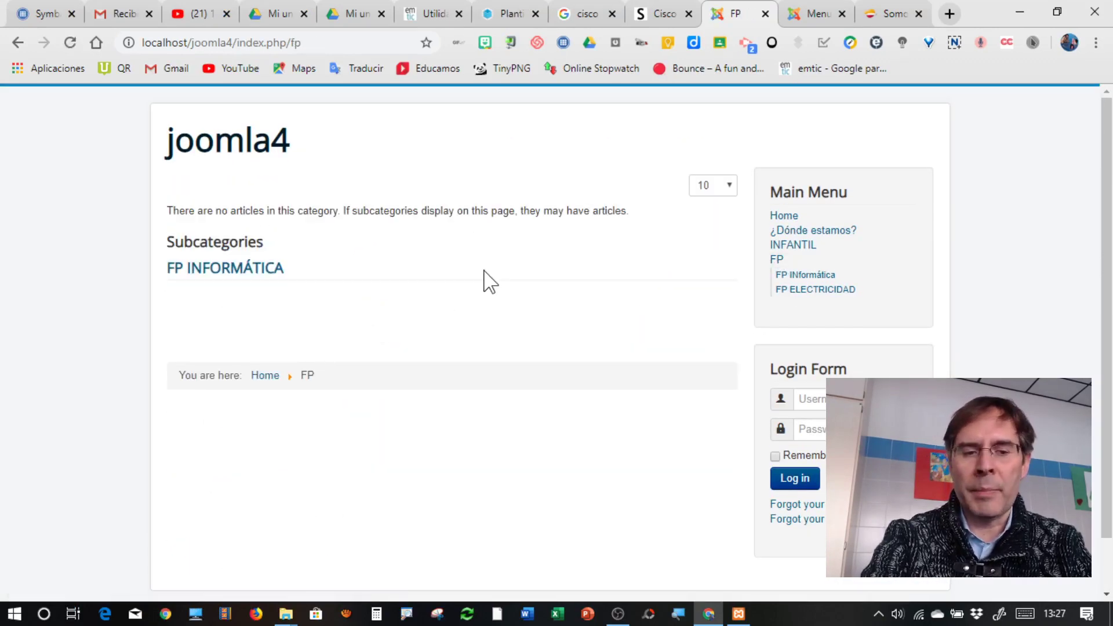
left_click(796, 278)
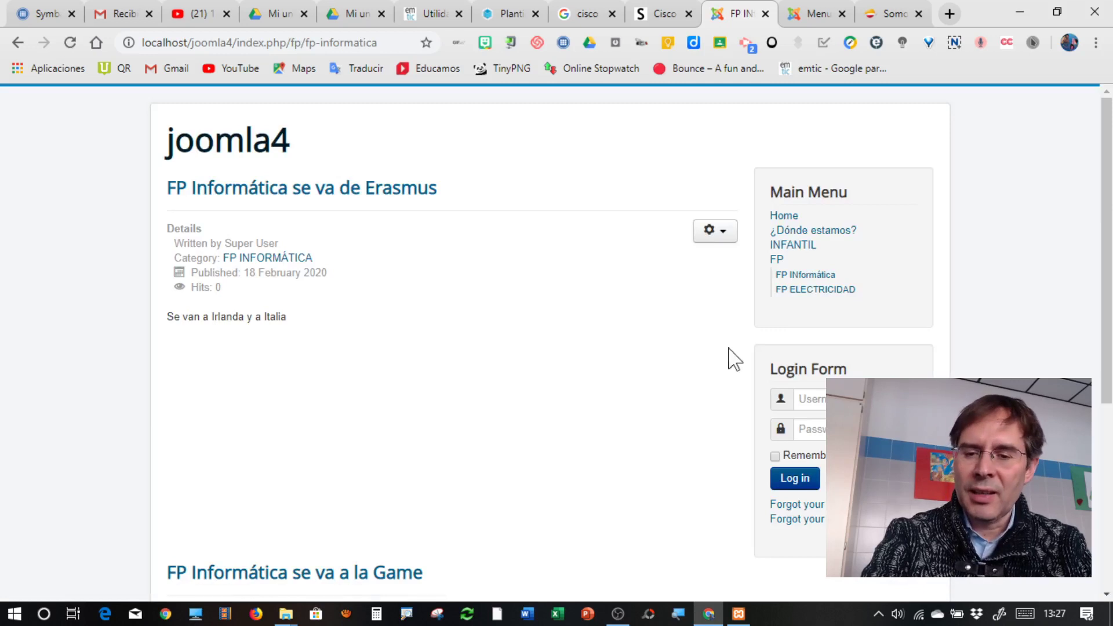
left_click(806, 292)
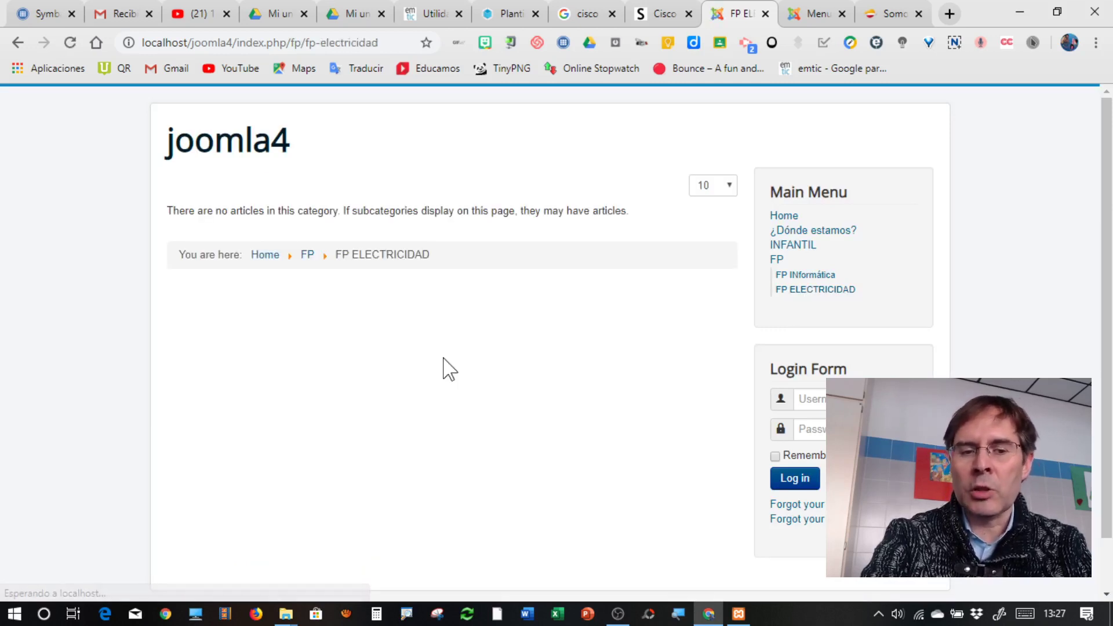
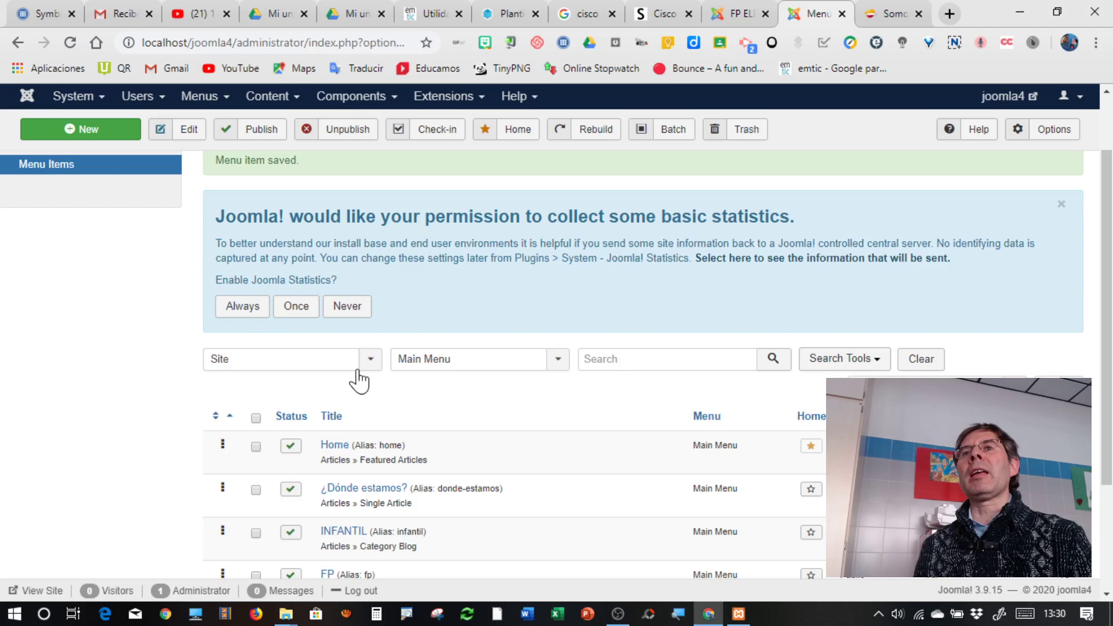
Title a new menu item 'Atlético de Madrid' and bring up the Menu Item Type chooser
left_click(113, 377)
type("Atl")
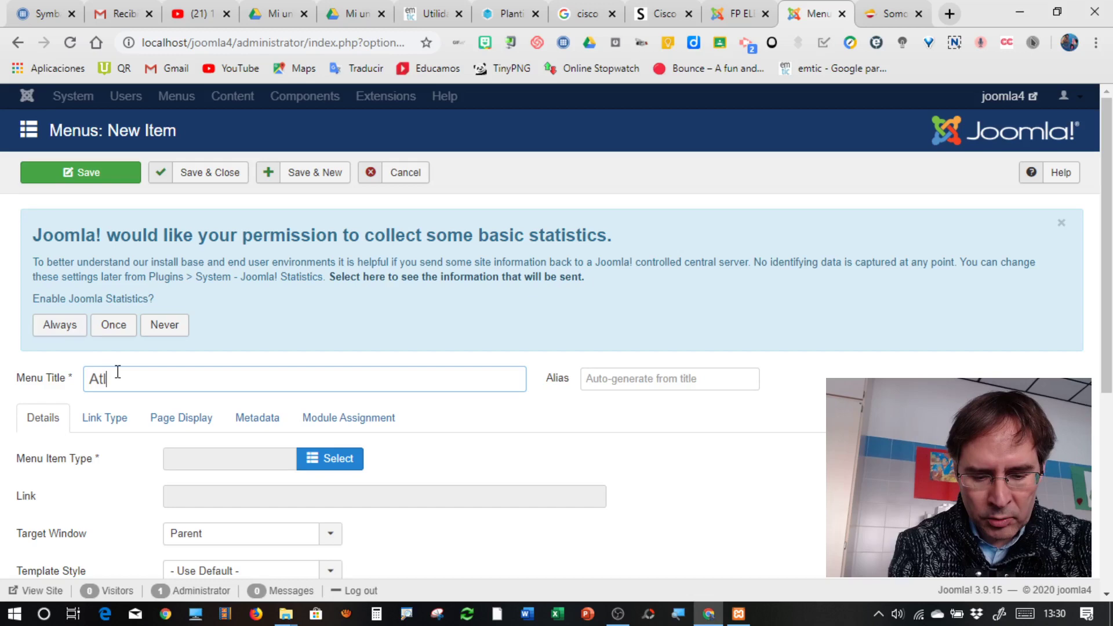
type("ético de Madrid")
scroll(315, 386, "down", 1)
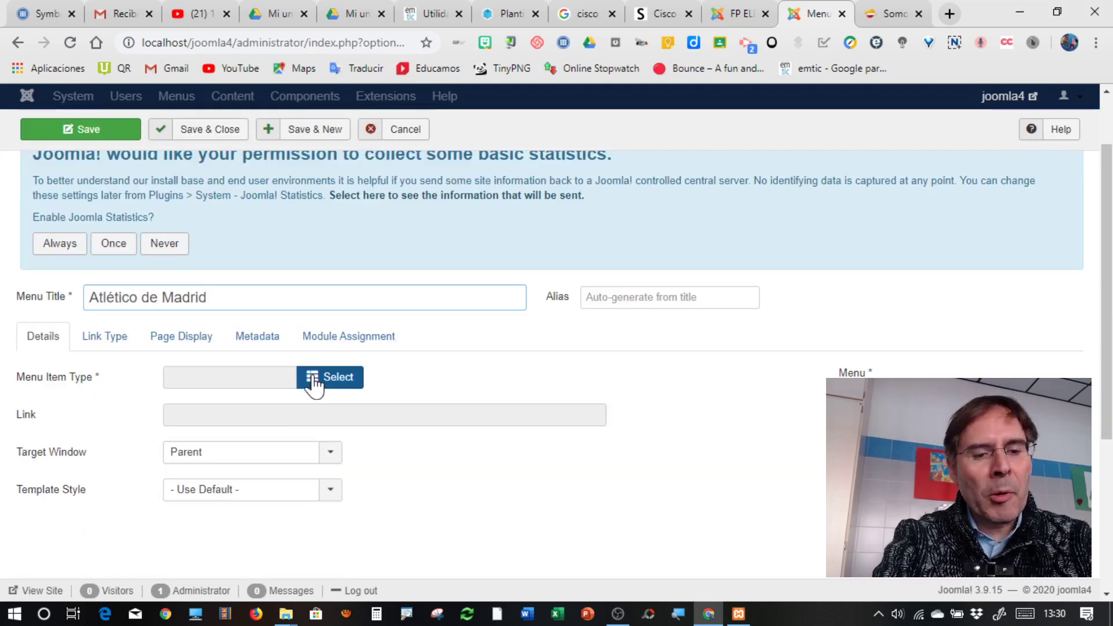
left_click(315, 378)
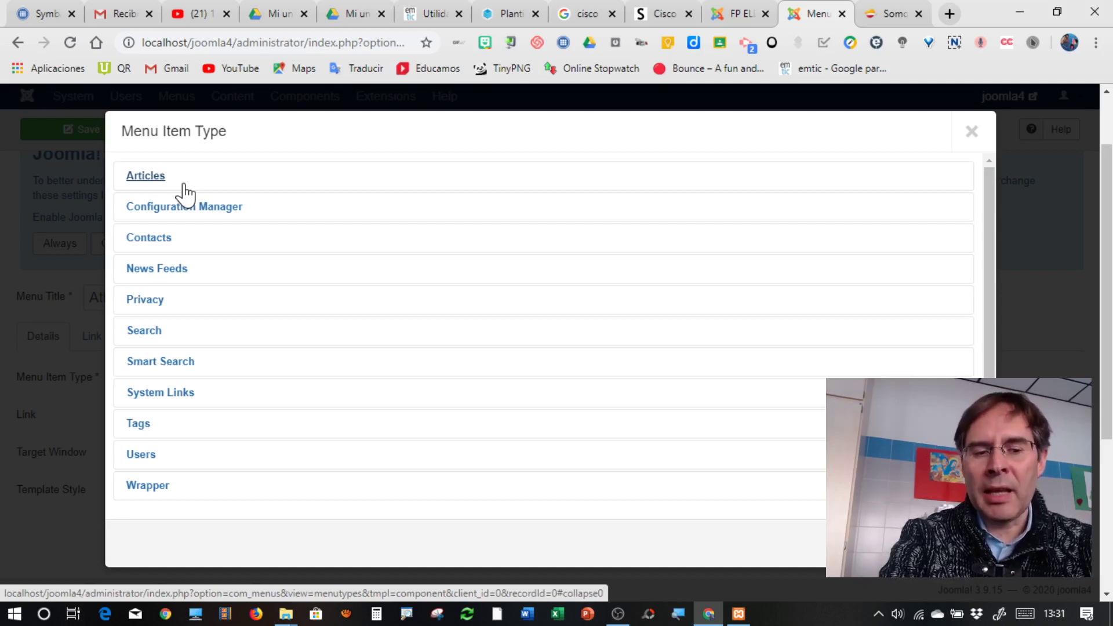
Make the item a System Links > URL type, then switch to the Repsol browser tab
left_click(167, 396)
scroll(377, 388, "down", 3)
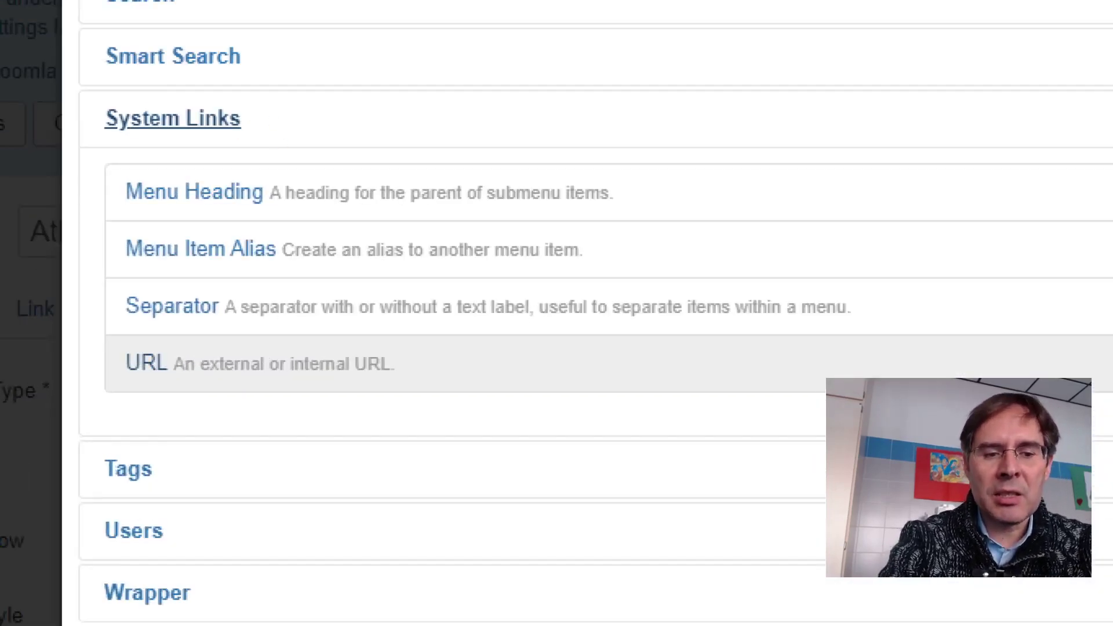
mouse_move(177, 333)
left_mouse_down()
mouse_move(86, 351)
mouse_move(254, 432)
mouse_move(403, 425)
left_mouse_up()
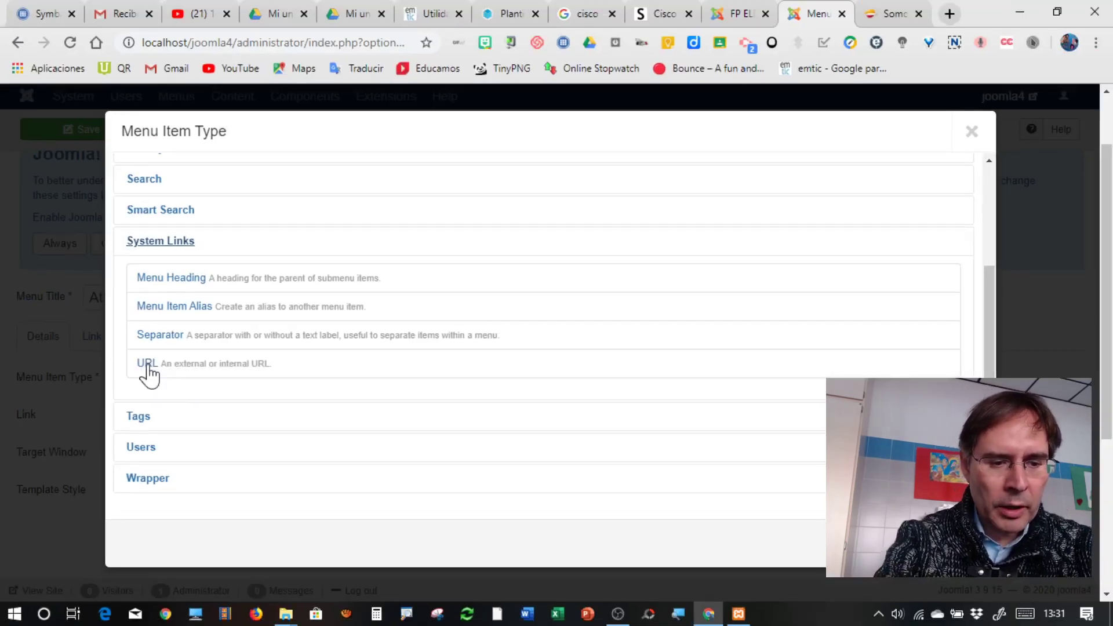
left_click(146, 382)
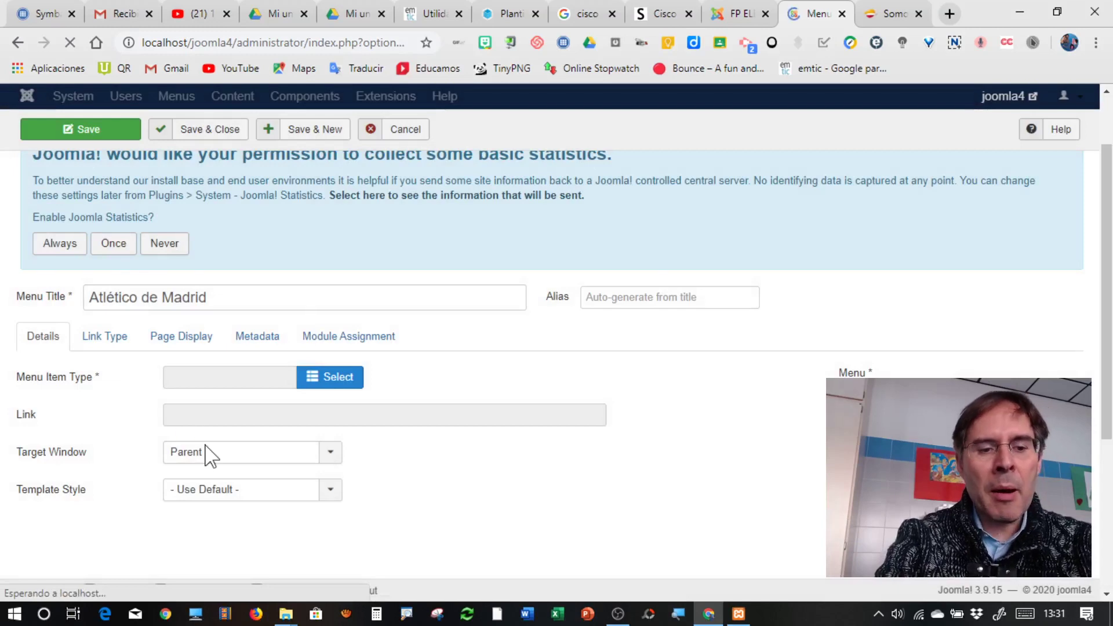
scroll(226, 473, "down", 4)
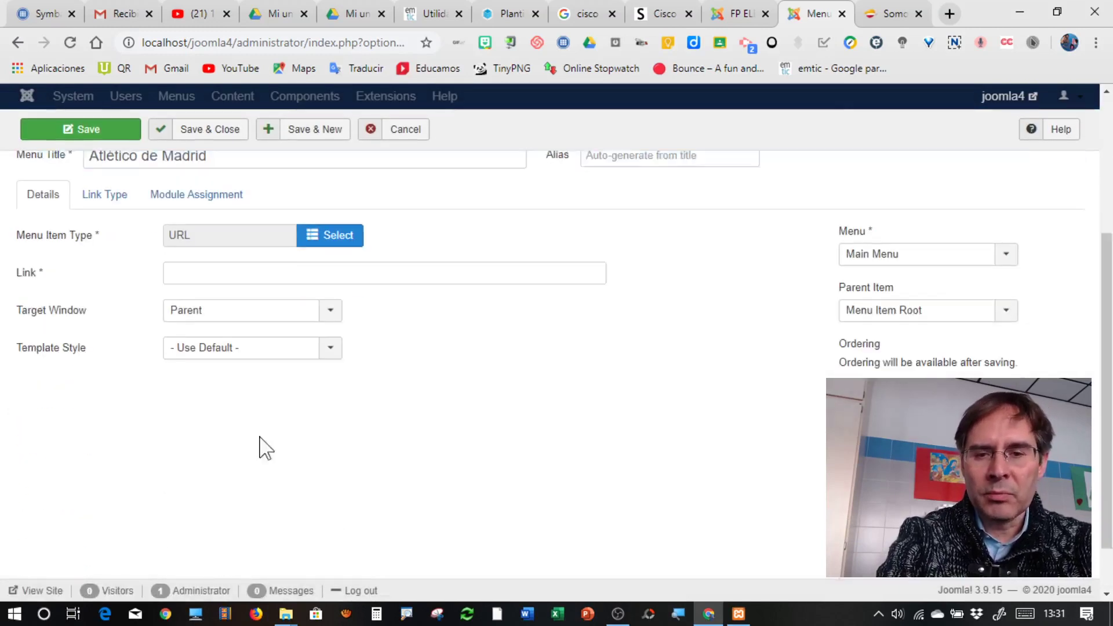
left_click(895, 18)
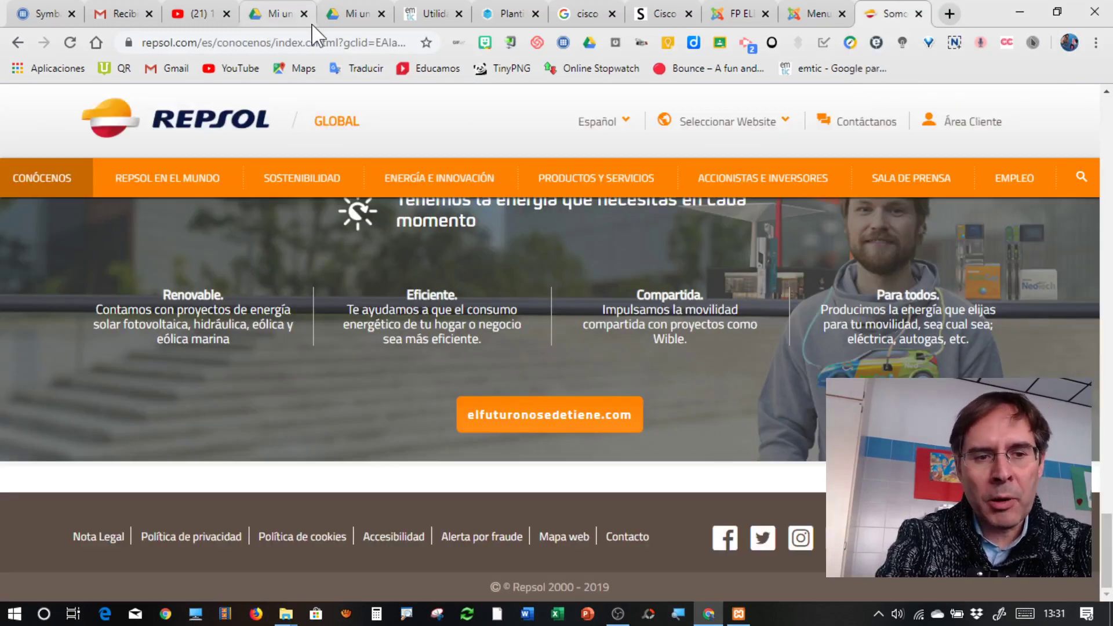
Google 'atletico de madrid' in a new tab, open atleticodemadrid.com and select its address
left_click(949, 13)
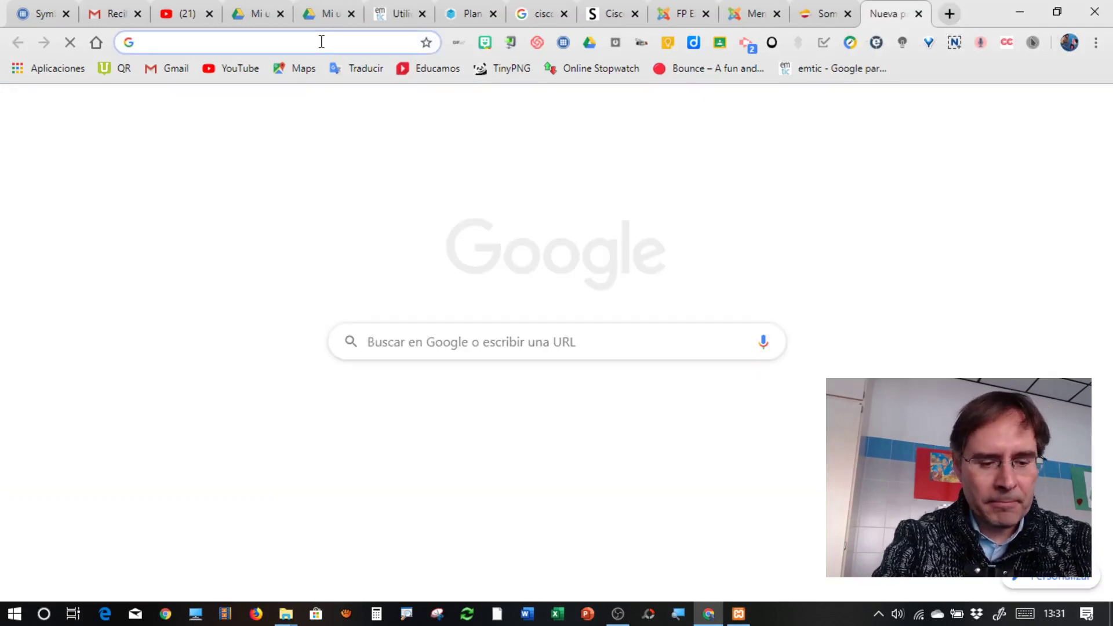
type("atletico ")
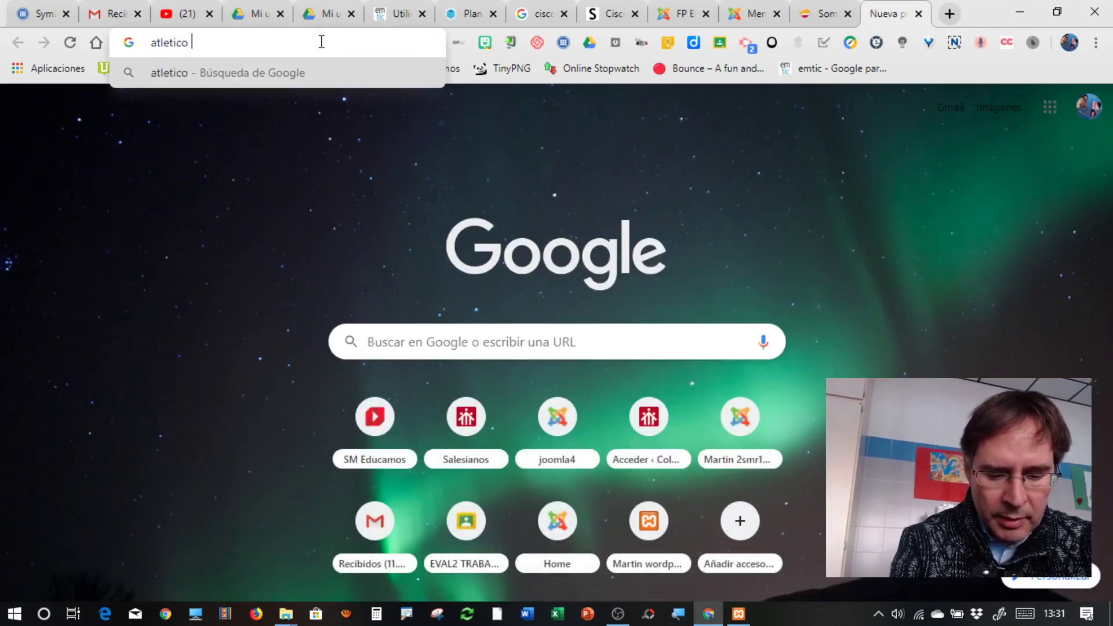
type("de madrid")
key("Return")
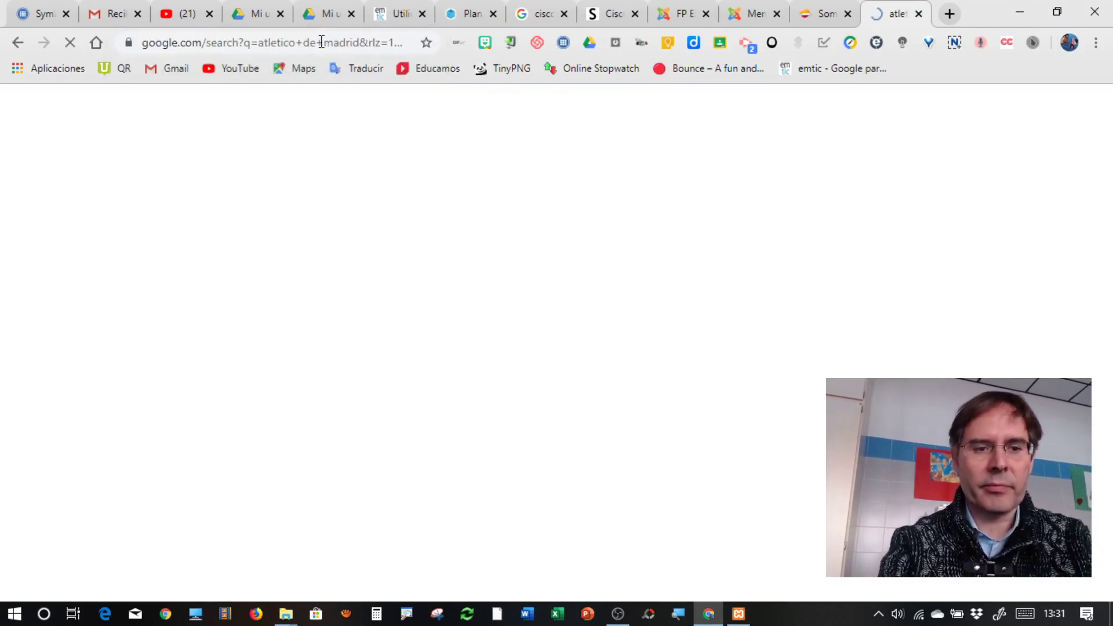
scroll(228, 297, "down", 10)
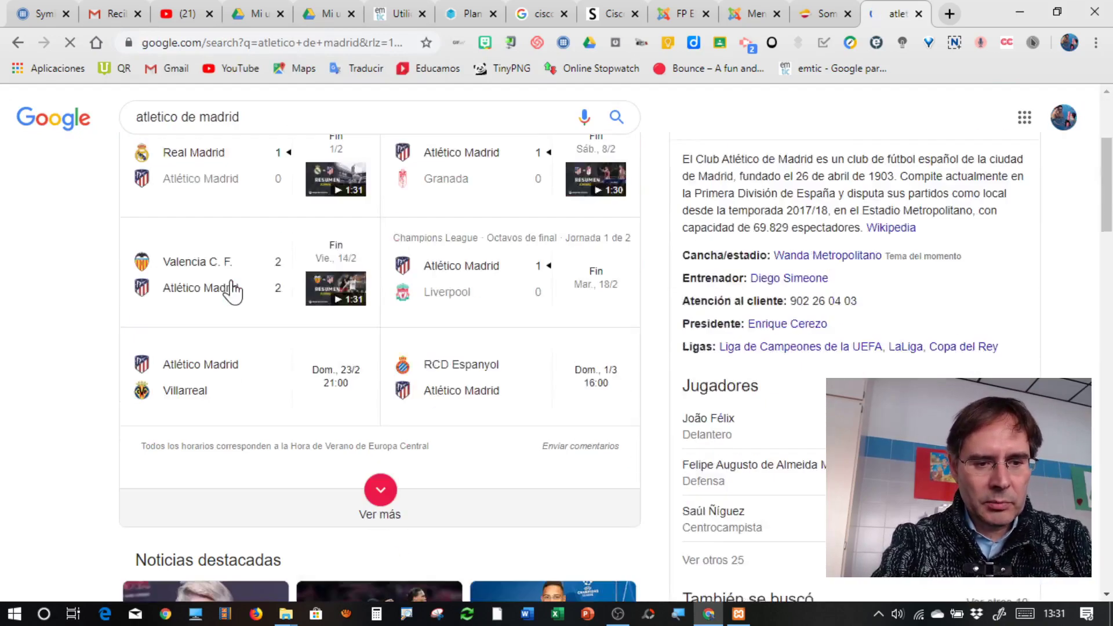
scroll(238, 298, "down", 6)
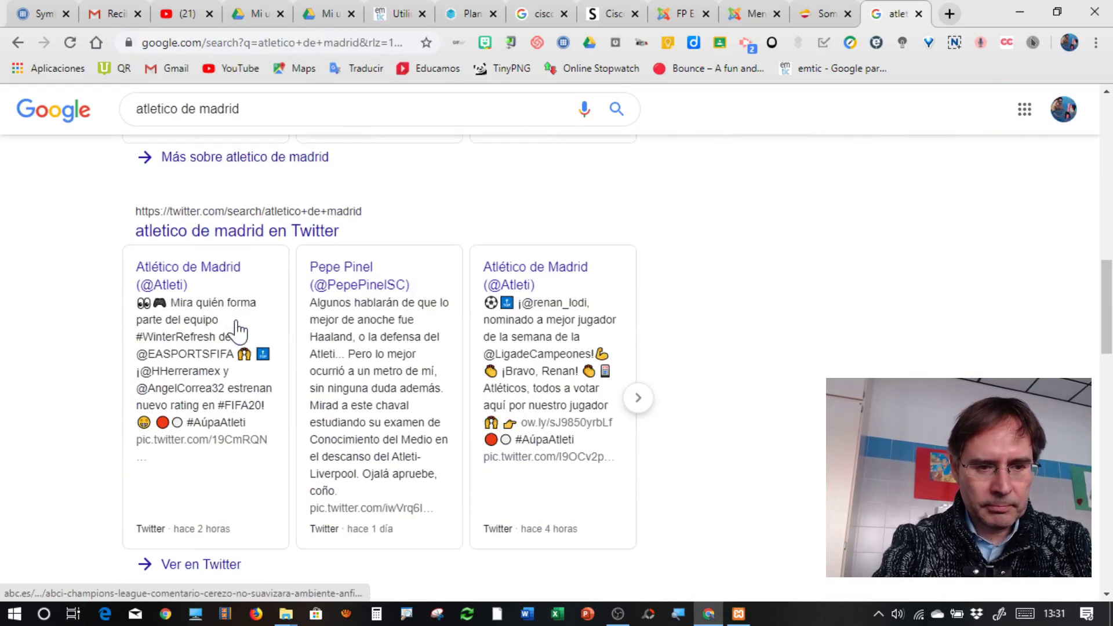
scroll(238, 284, "down", 4)
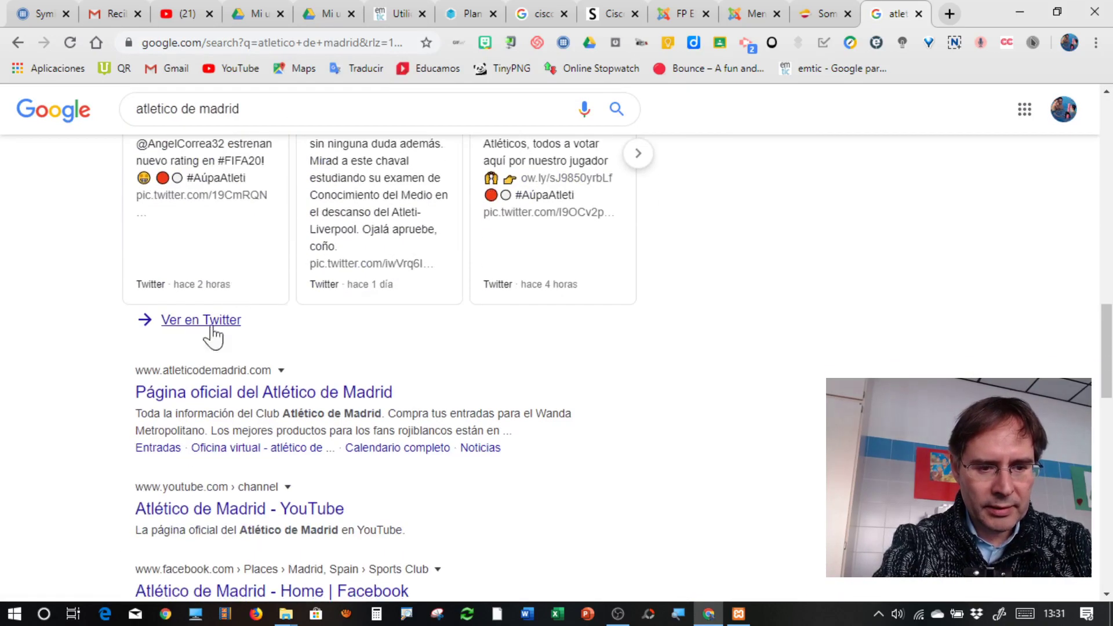
left_click(176, 395)
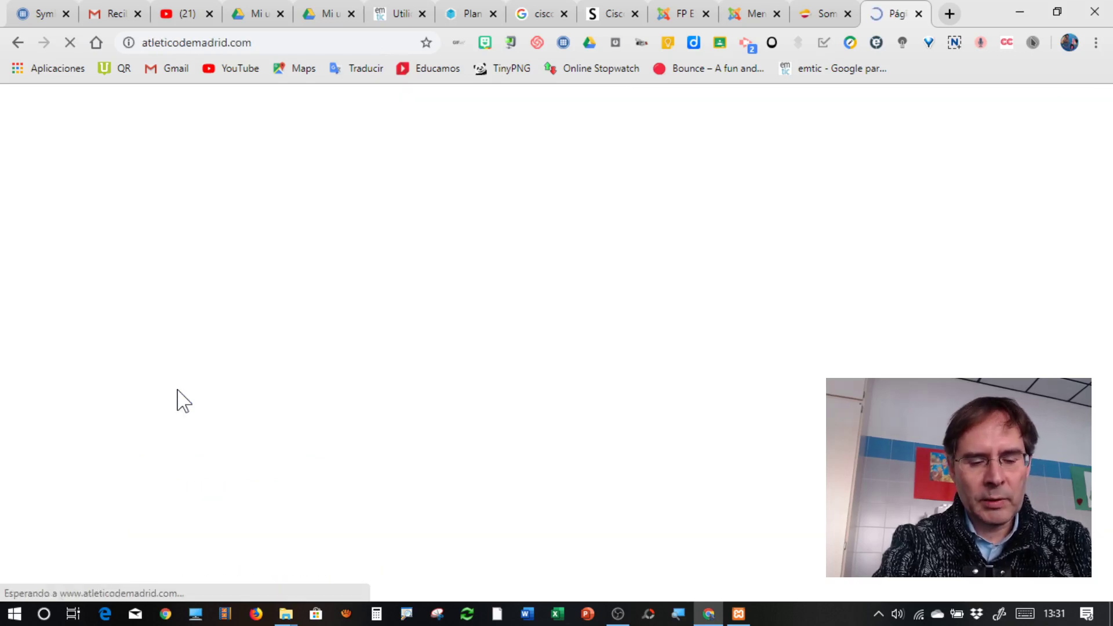
left_click(244, 46)
key("ctrl+c")
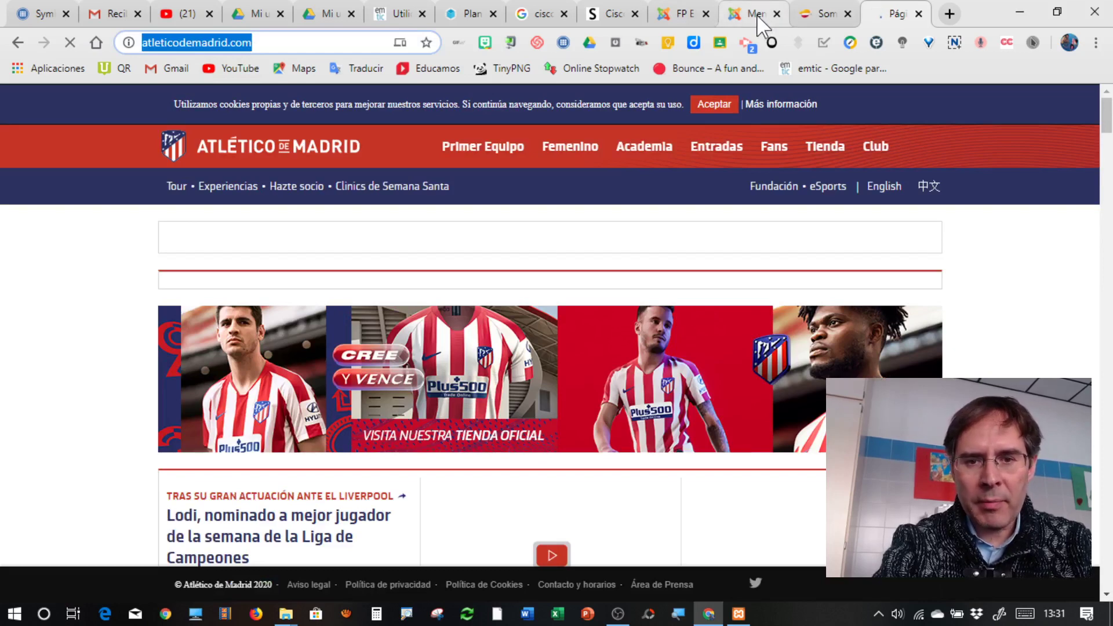
left_click(757, 18)
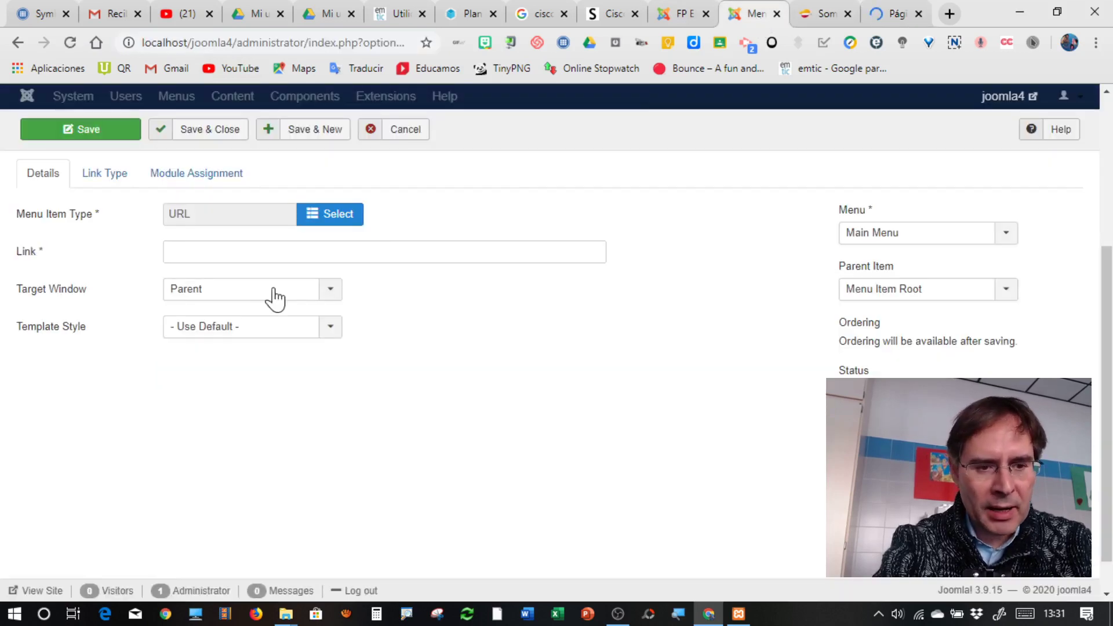
left_click(204, 252)
key("ctrl+v")
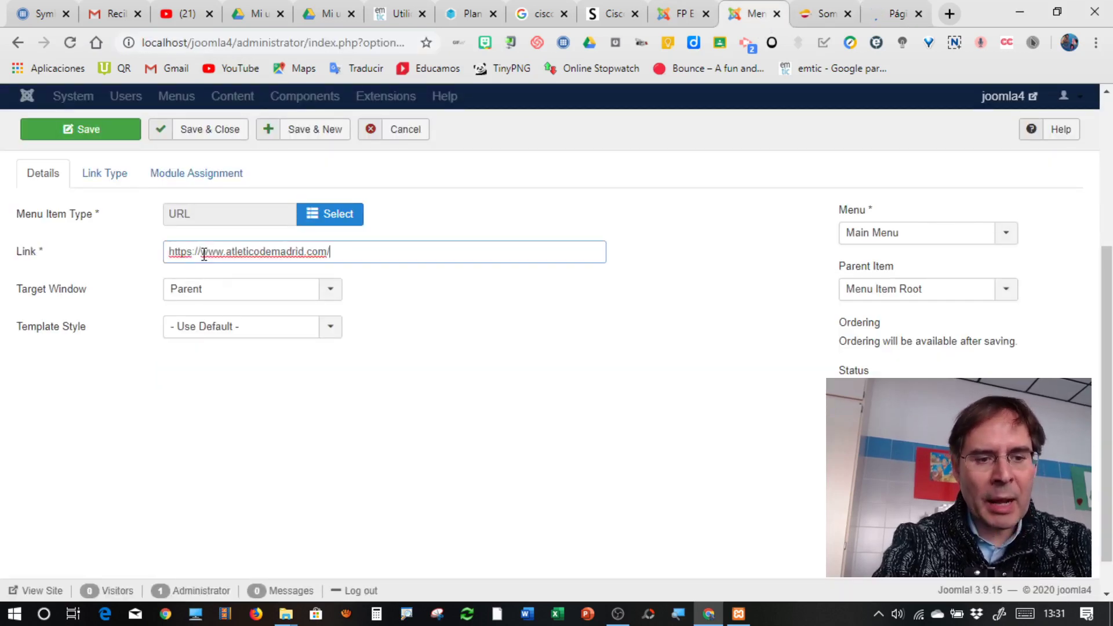
left_click(331, 294)
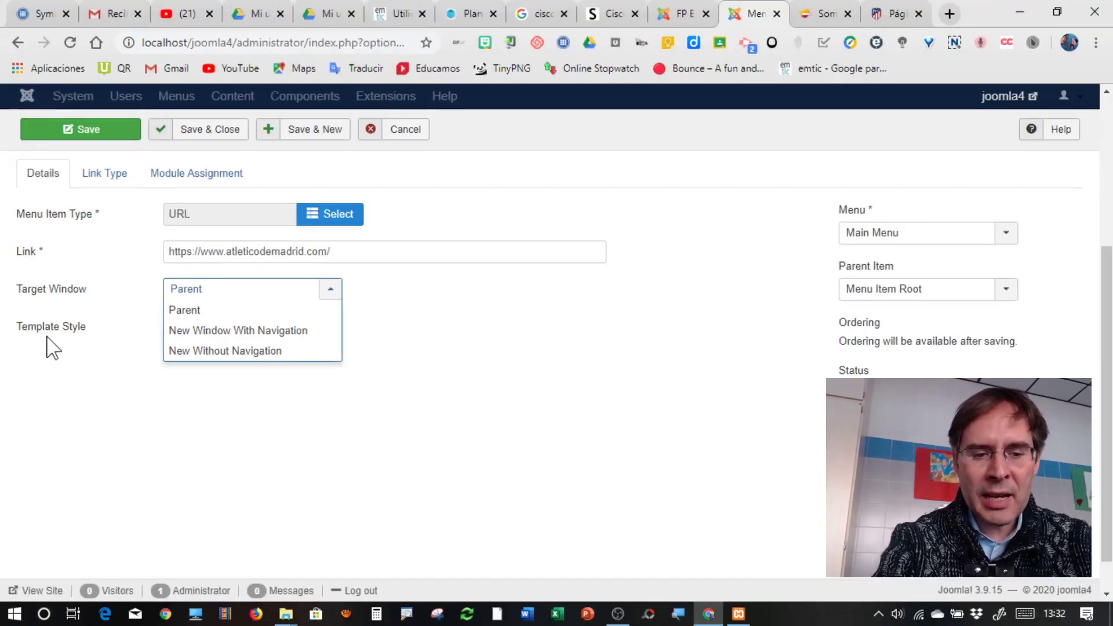
left_click(363, 340)
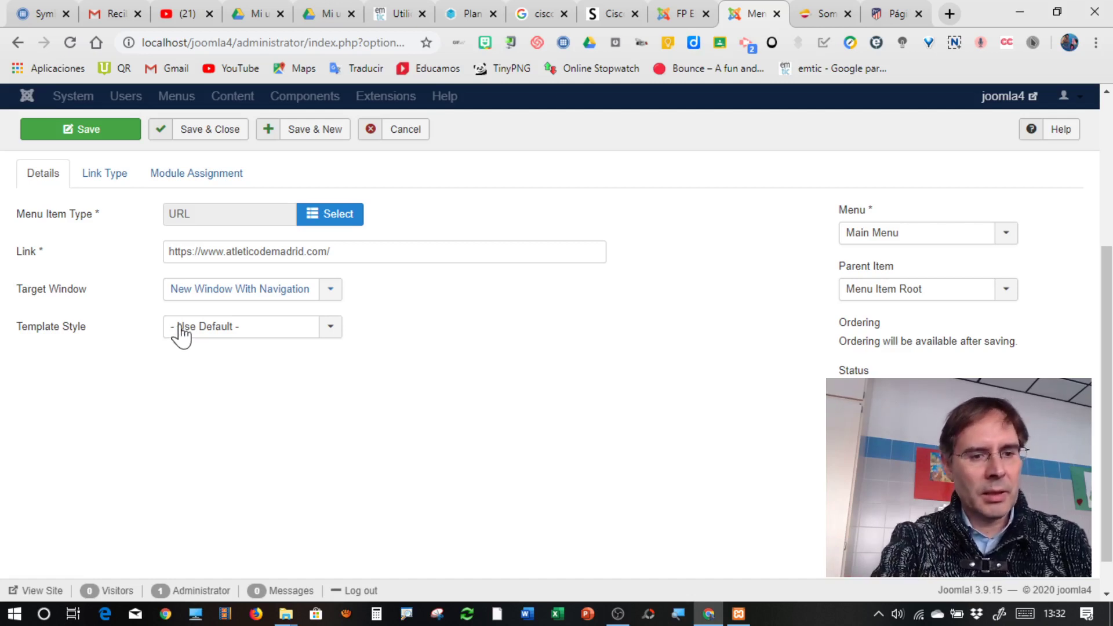
left_click(191, 133)
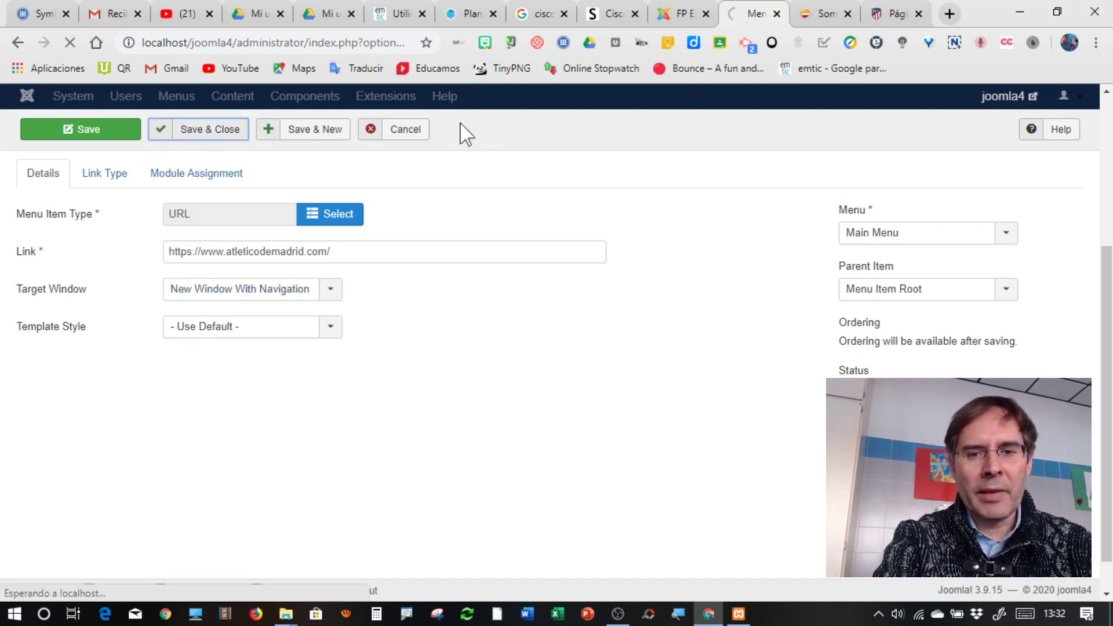
Reload the FP ELECTRICIDAD front end, test the Atlético de Madrid link, then return to admin
left_click(682, 14)
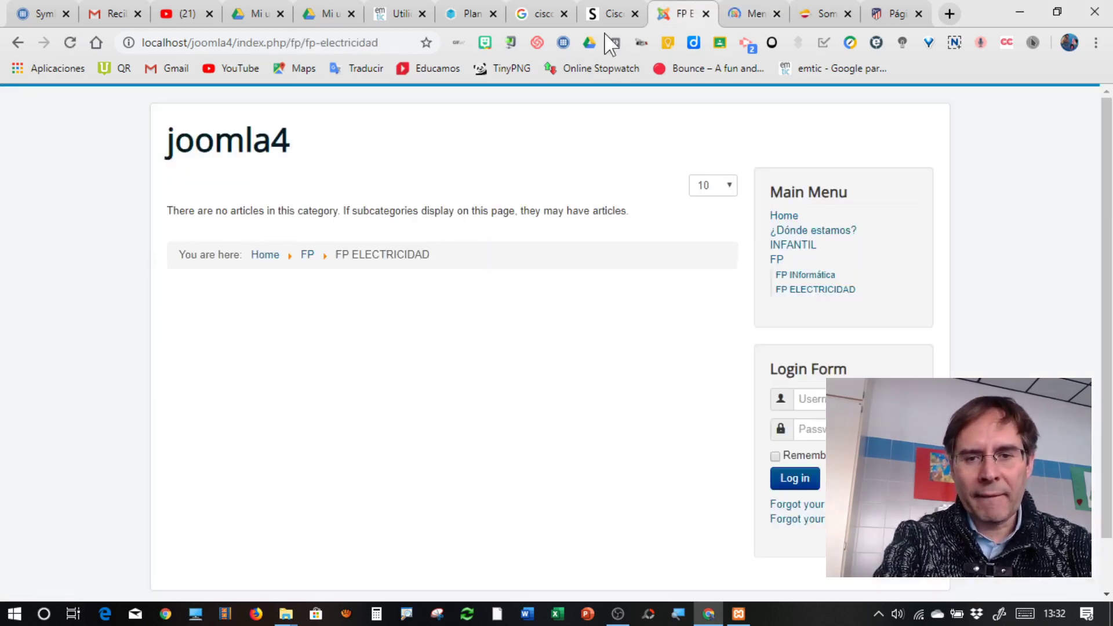
left_click(69, 43)
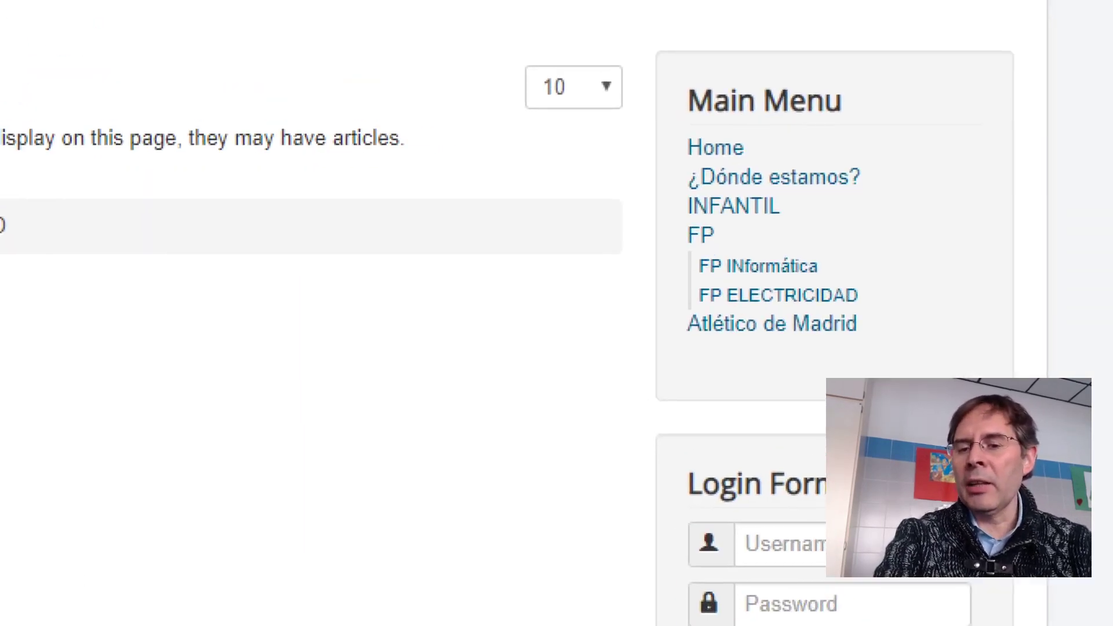
left_click_drag(735, 352, 810, 348)
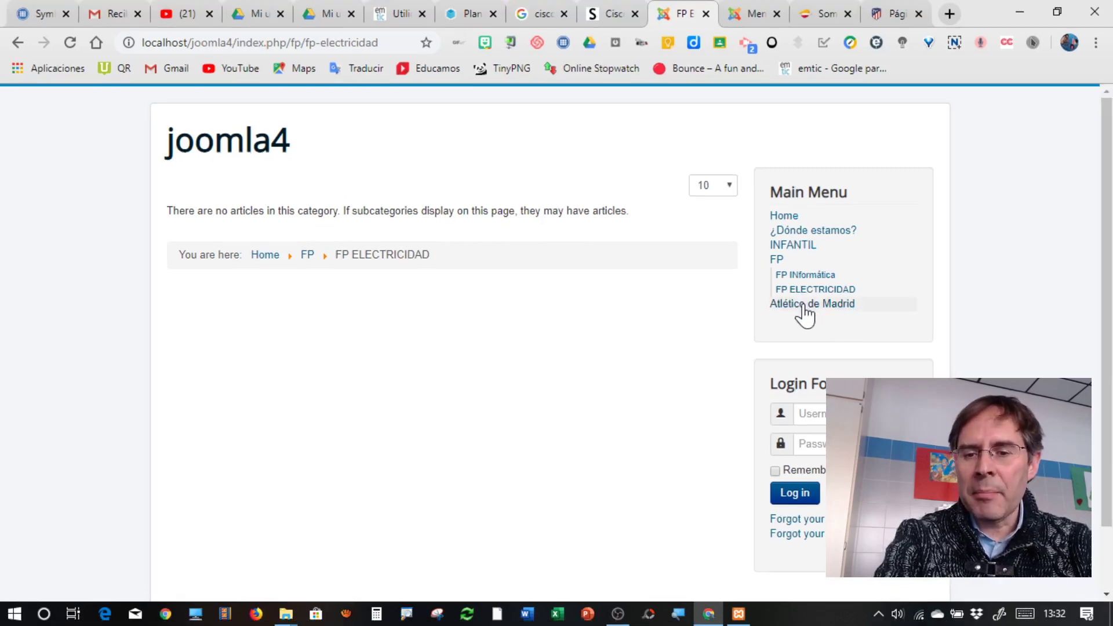
left_click(804, 307)
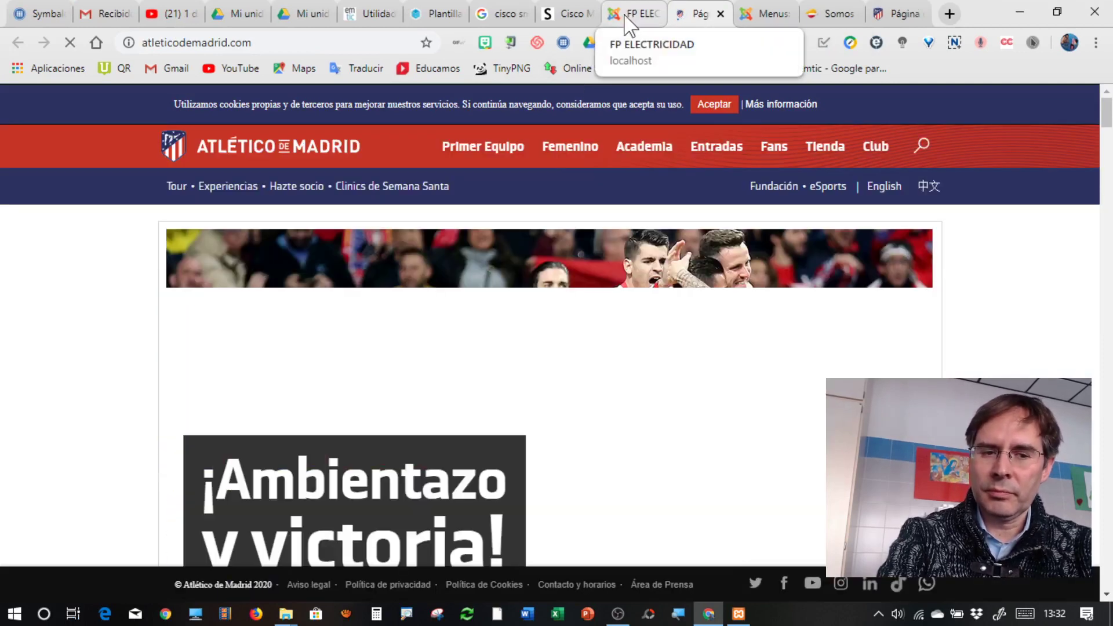
mouse_move(461, 156)
left_click_drag(1108, 134, 1108, 566)
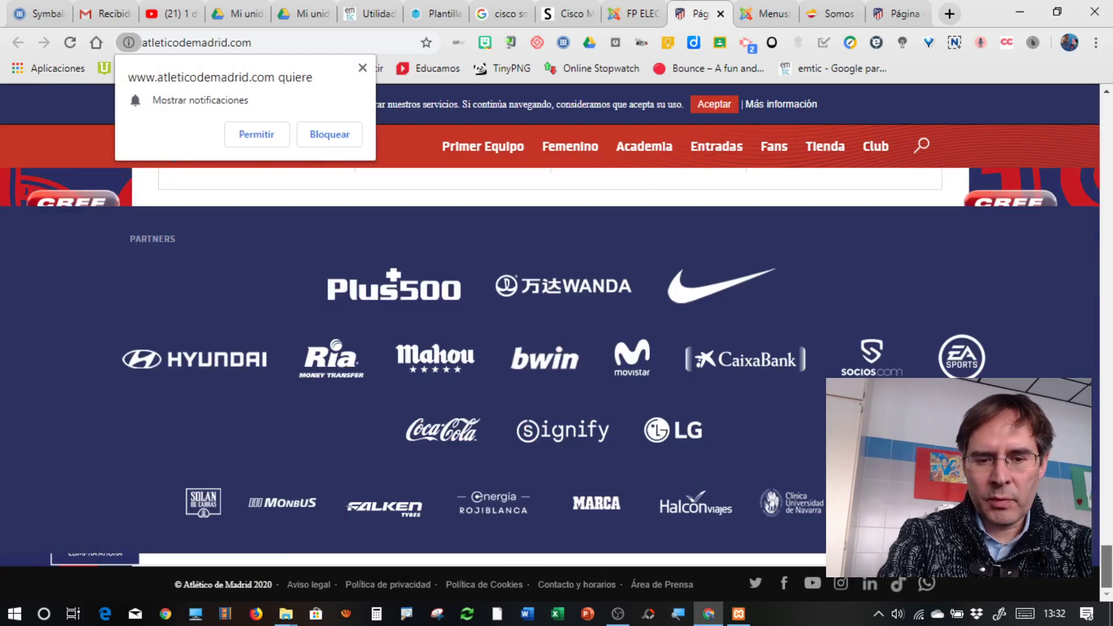
scroll(551, 365, "up", 7)
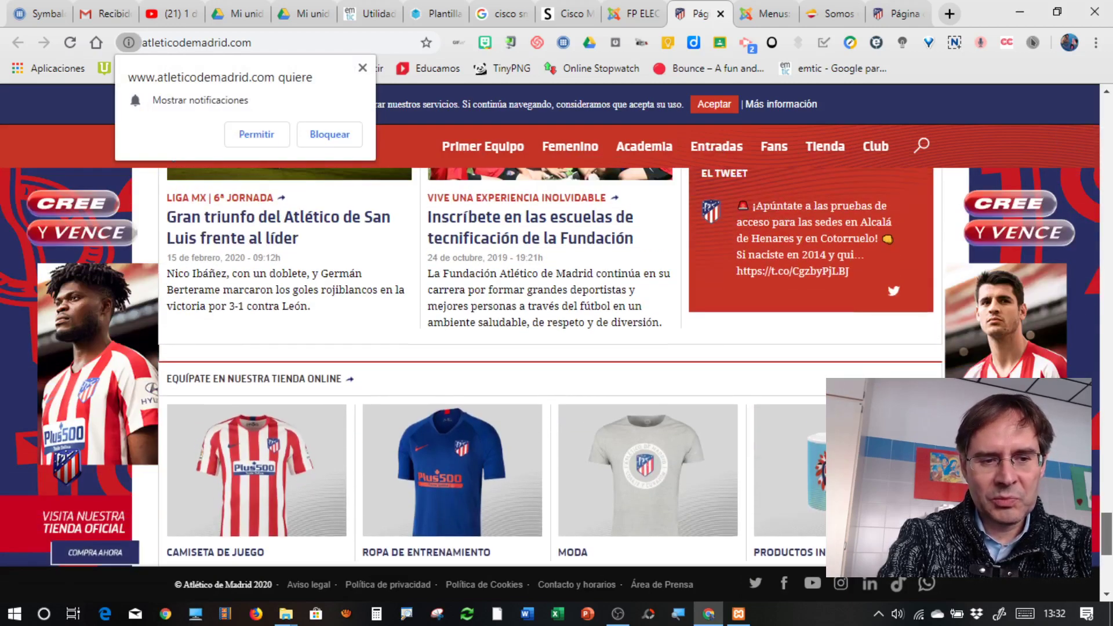
left_click(766, 13)
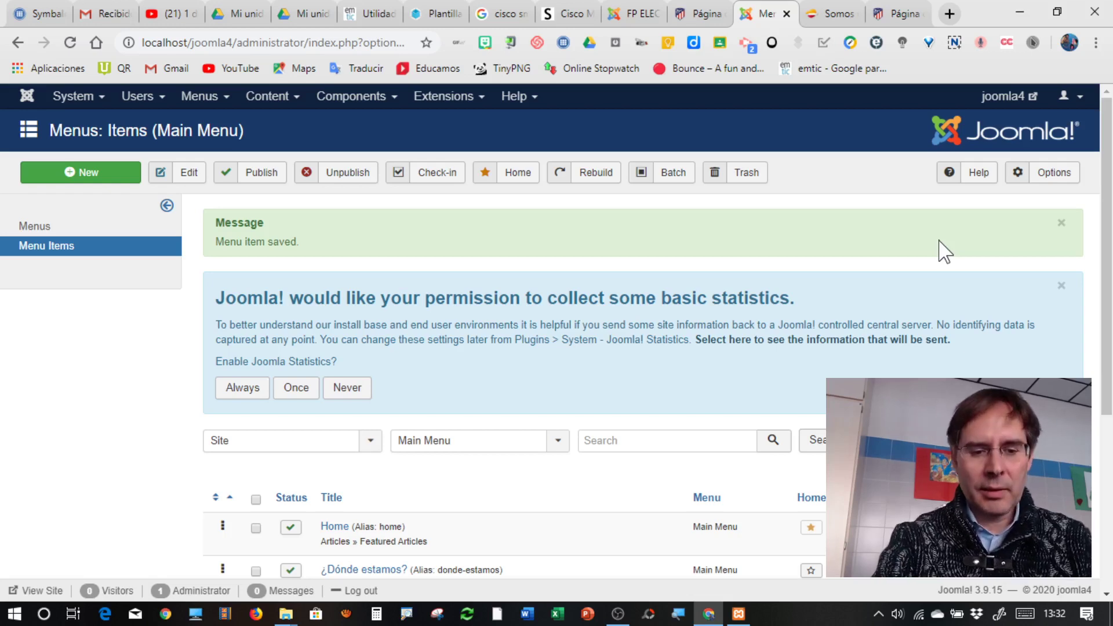
Open the Atlético de Madrid item from the Main Menu items list in its Edit Item form
scroll(70, 478, "down", 2)
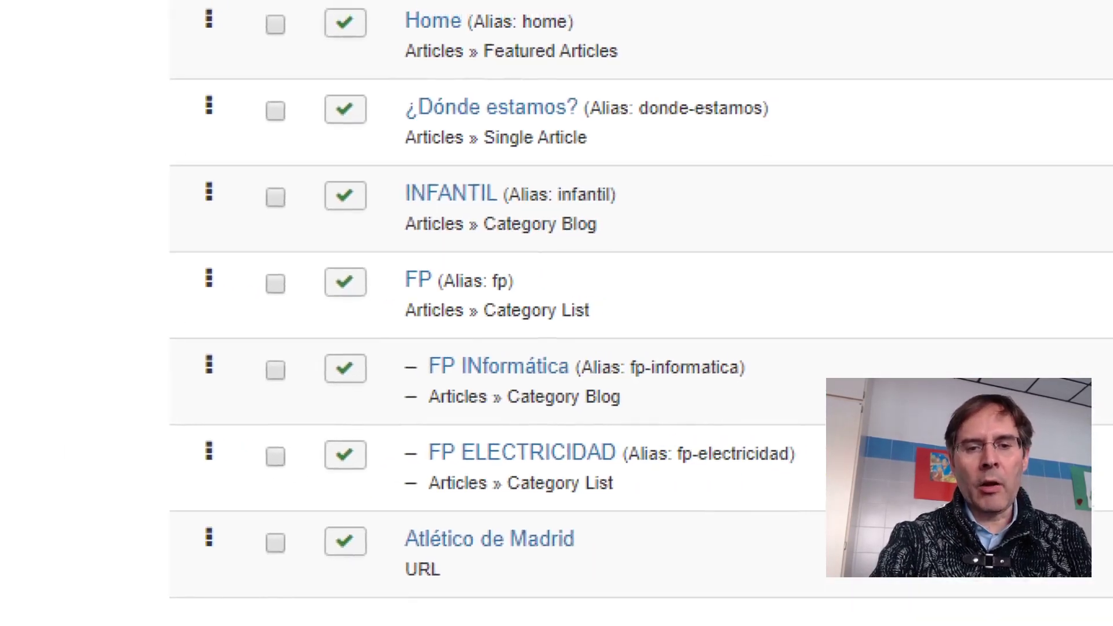
mouse_move(485, 512)
left_mouse_down()
mouse_move(425, 496)
mouse_move(401, 602)
mouse_move(646, 551)
mouse_move(458, 502)
mouse_move(480, 510)
left_mouse_up()
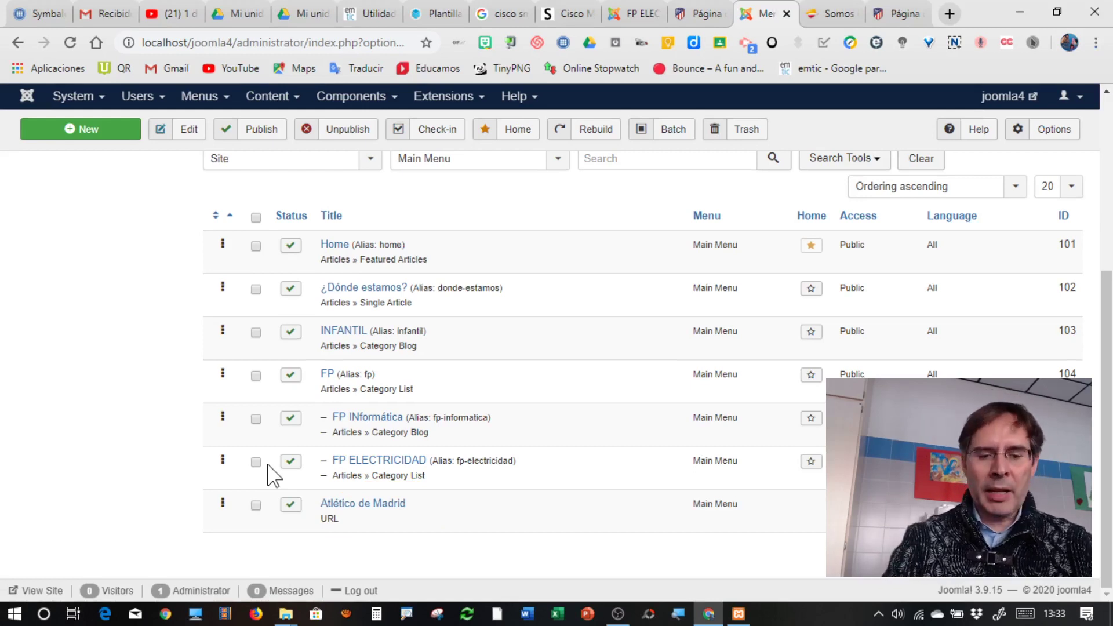
left_click(356, 516)
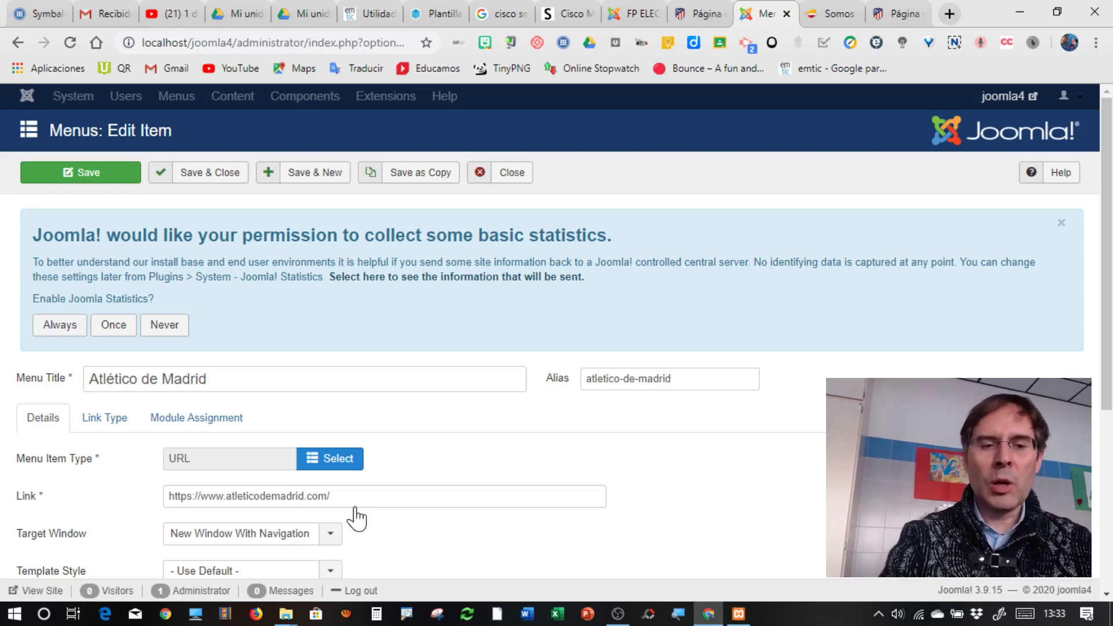
Close the Atlético de Madrid editor and go to the Menus manager showing Main Menu
left_click(519, 179)
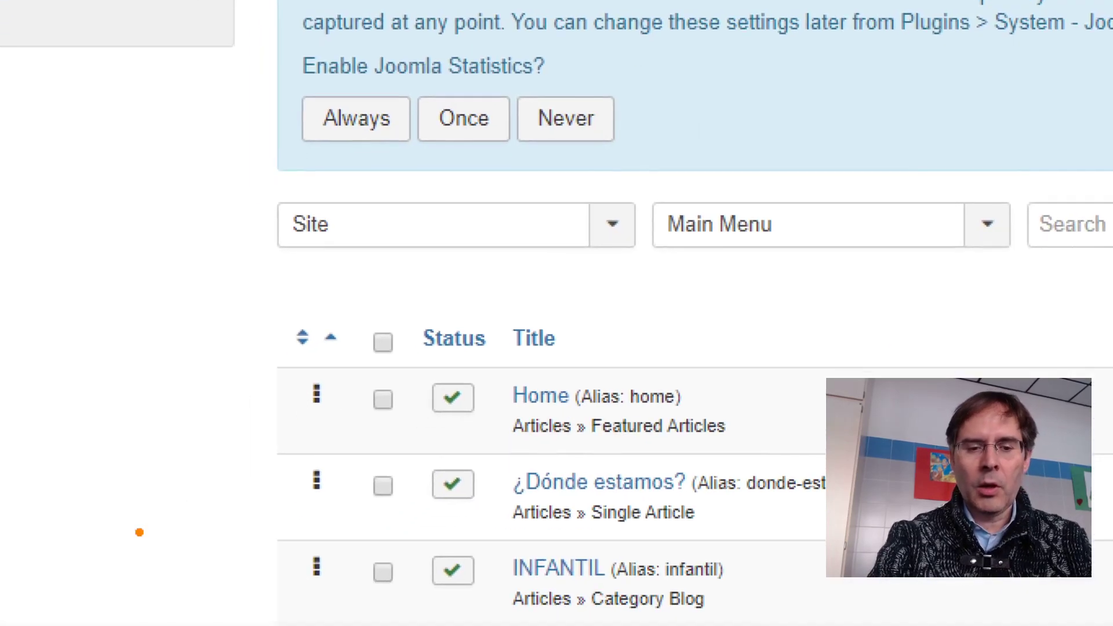
mouse_move(115, 341)
left_mouse_down()
mouse_move(220, 264)
mouse_move(219, 333)
left_mouse_up()
mouse_move(1020, 58)
left_mouse_down()
mouse_move(853, 232)
mouse_move(1037, 74)
left_mouse_up()
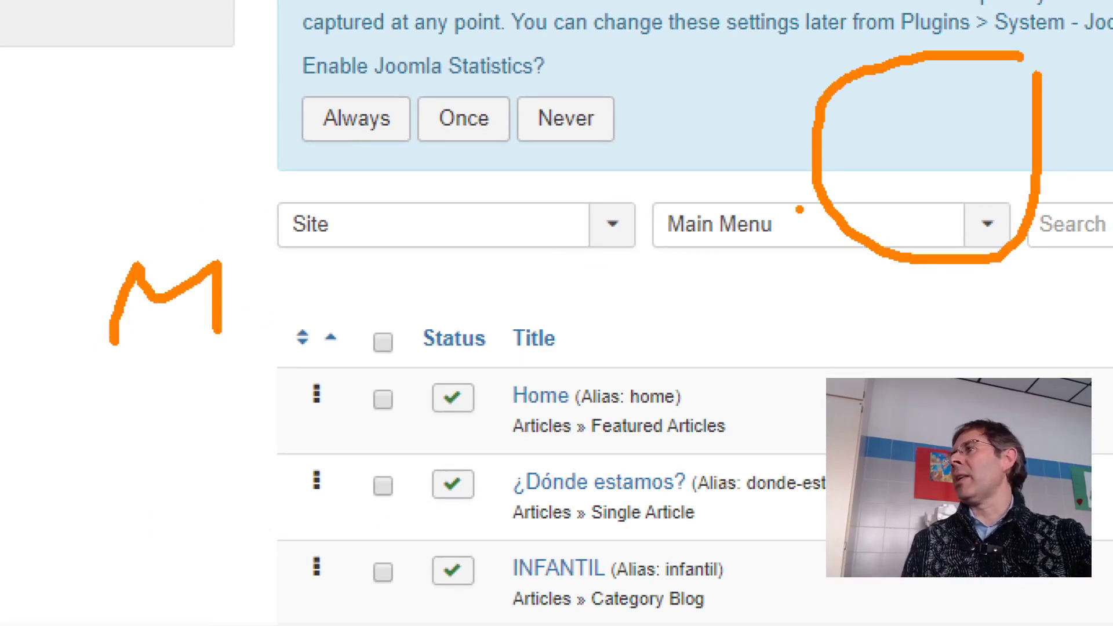
key("Escape")
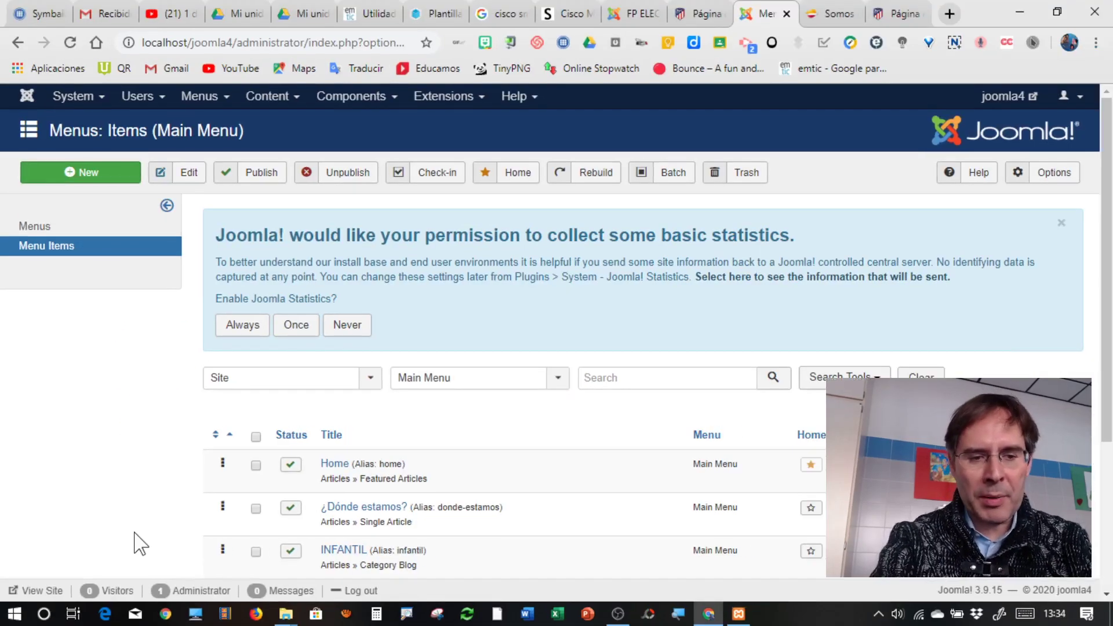
left_click(36, 230)
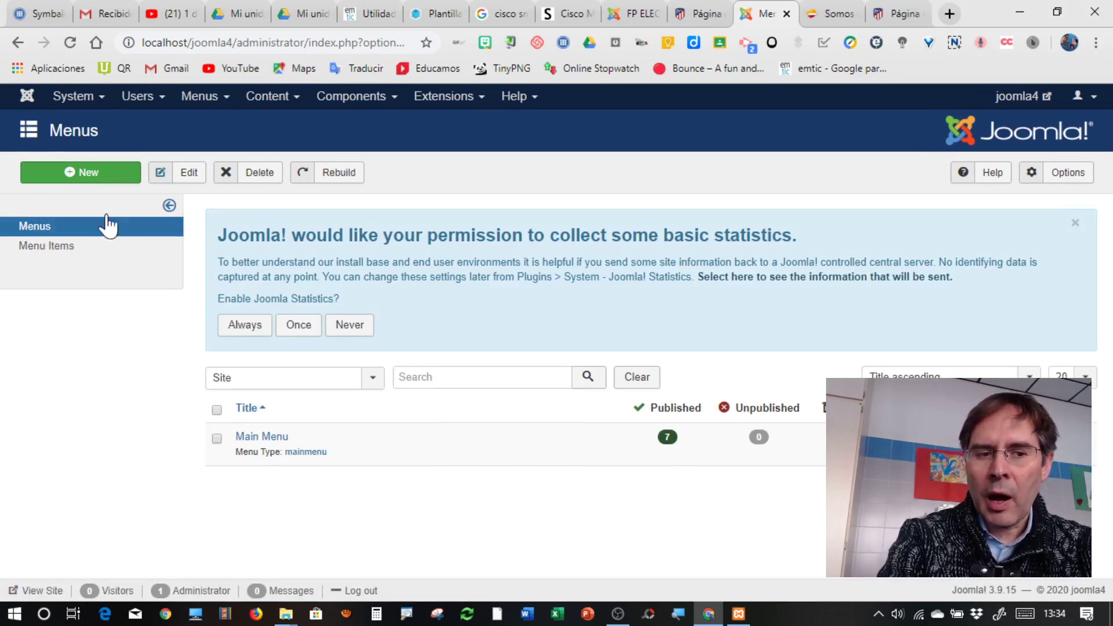
Create a menu titled with a first name plus 'Menu', fill its missing Menu Type, and save
left_click(95, 182)
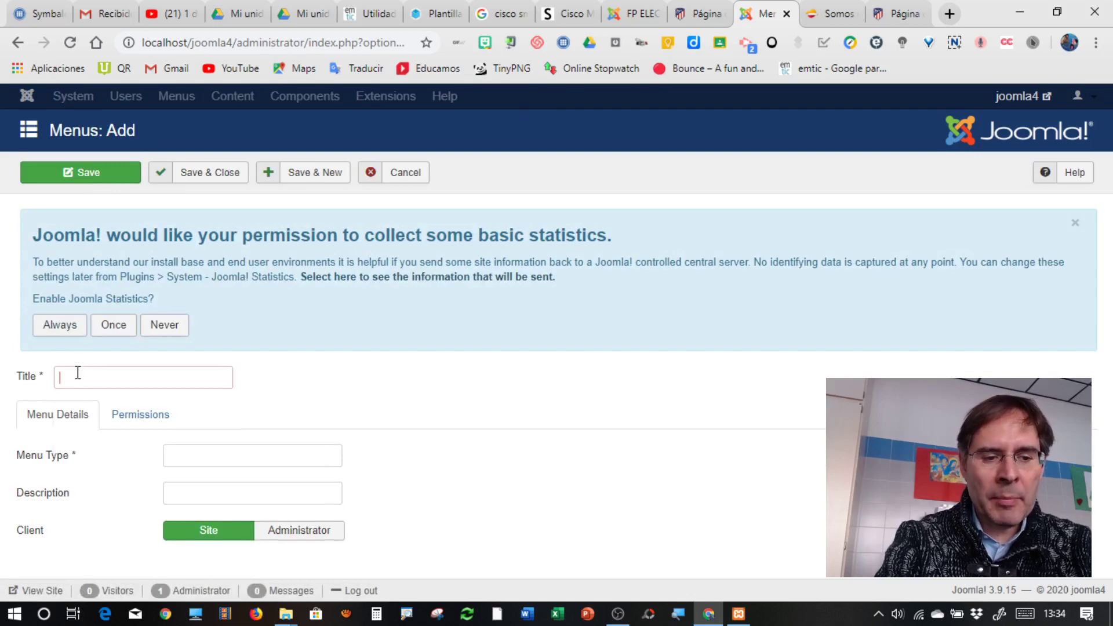
left_click(78, 373)
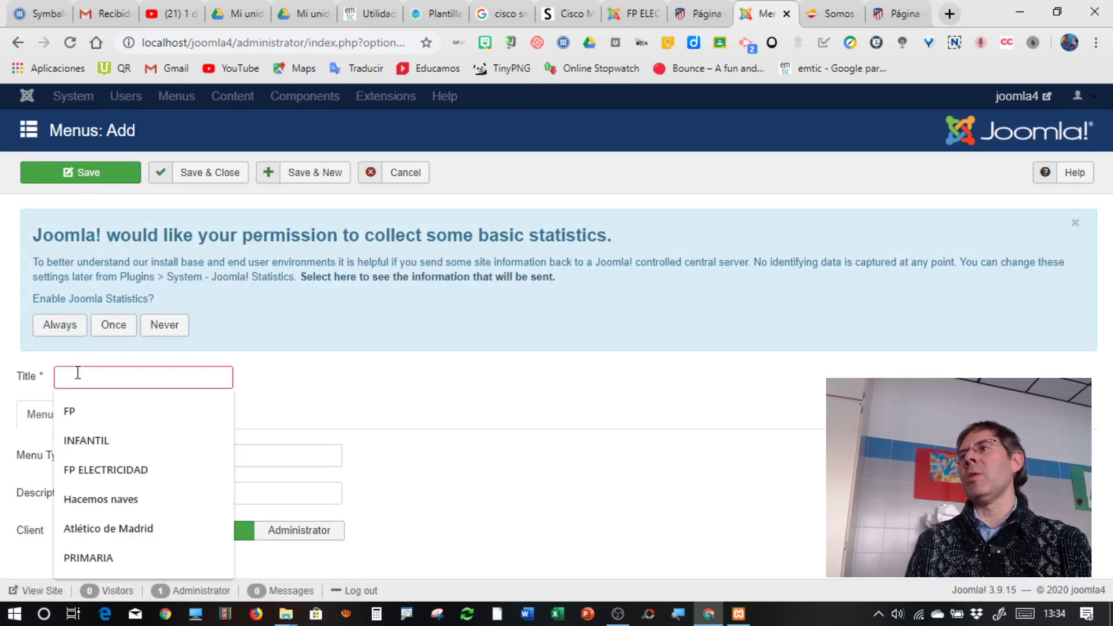
type("Antonio")
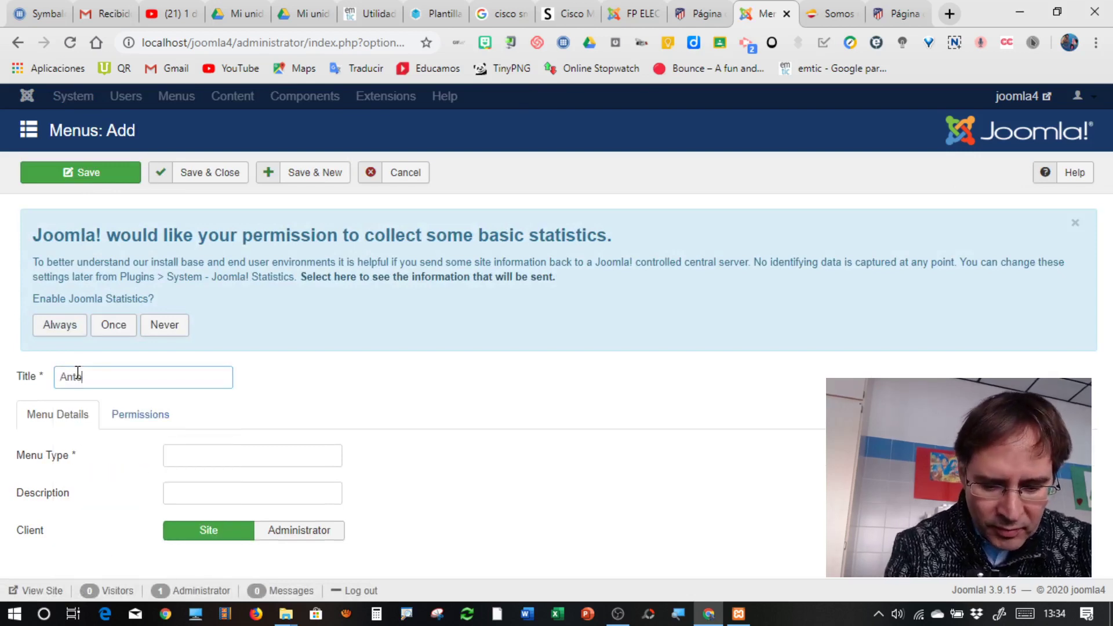
type(" M")
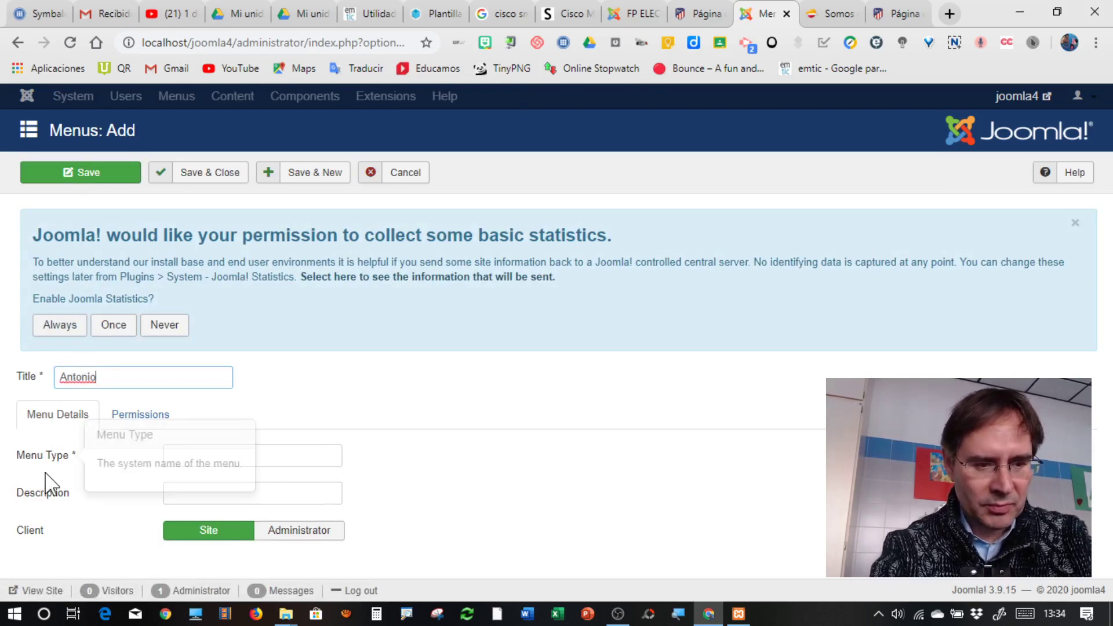
type("enu")
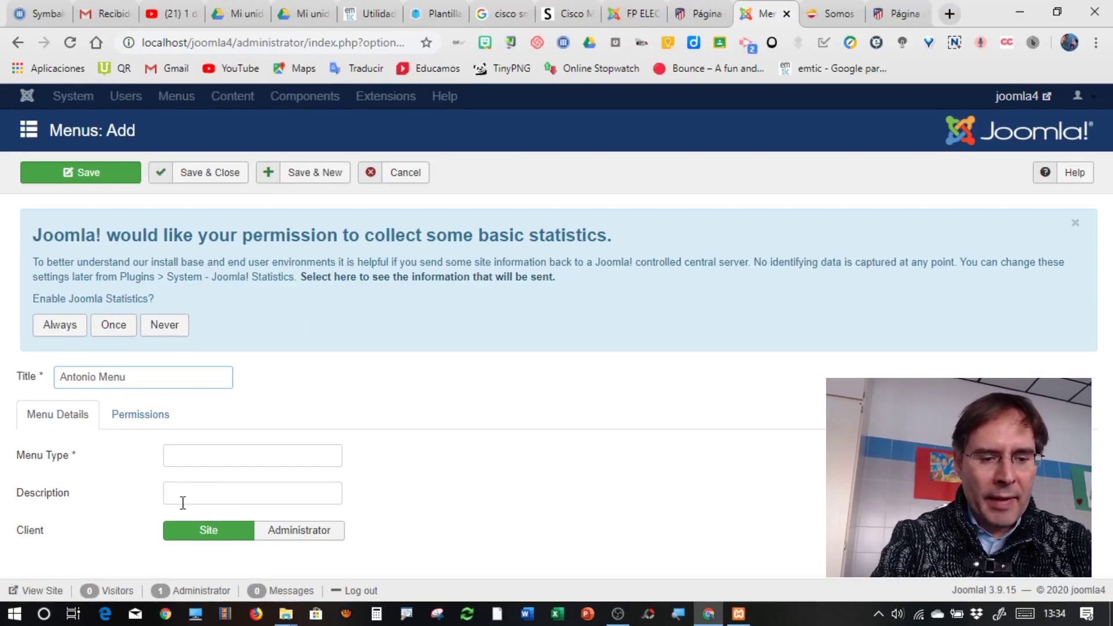
left_click(443, 336)
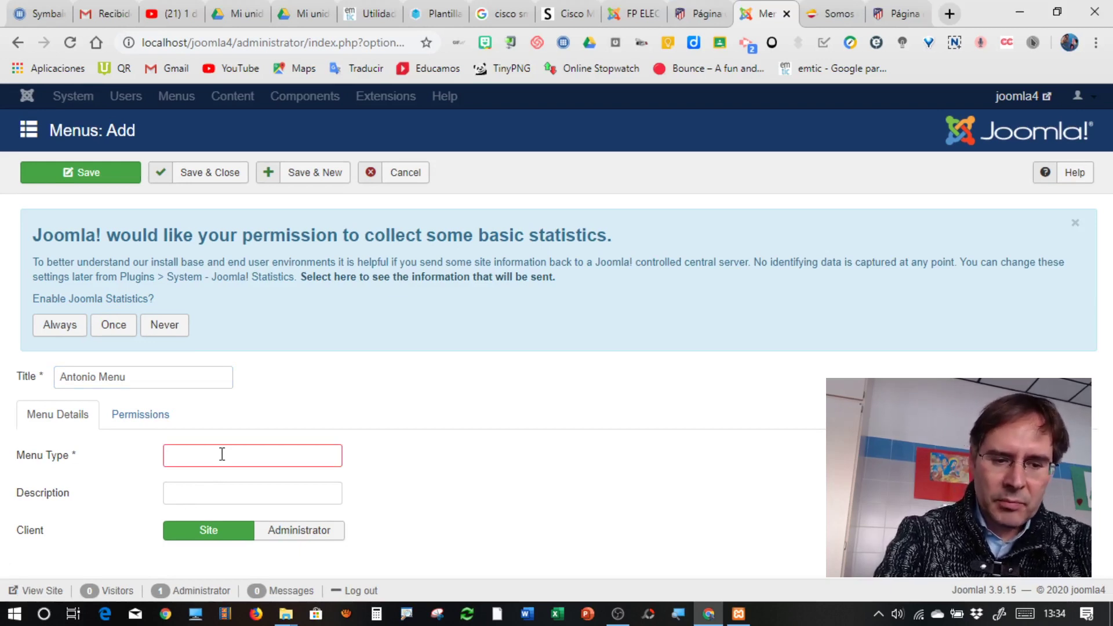
left_click(211, 174)
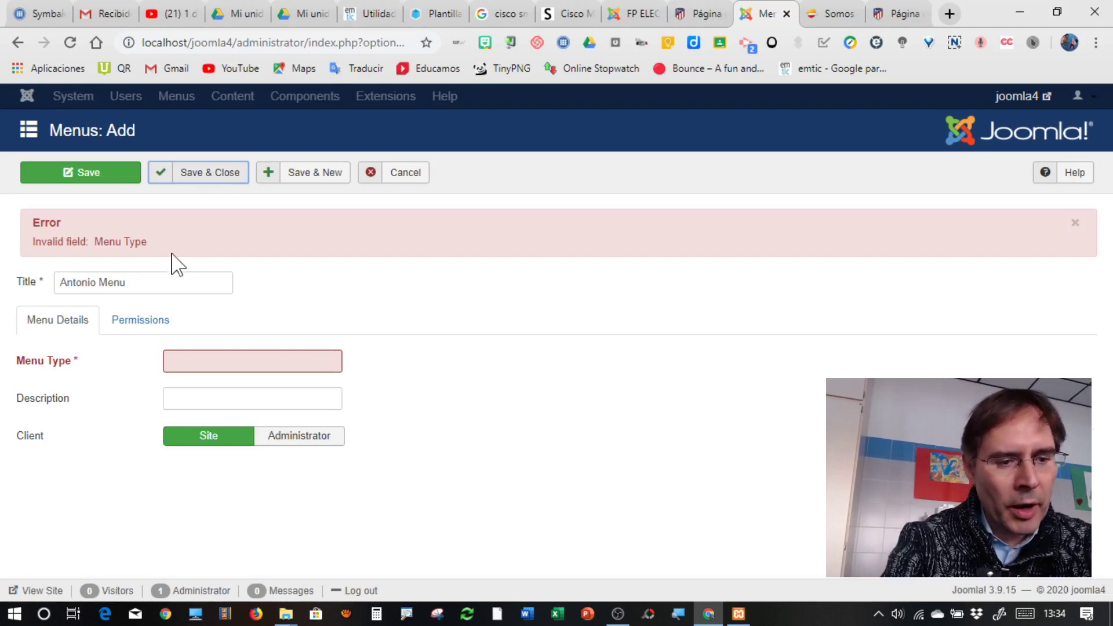
left_click(199, 363)
type("a")
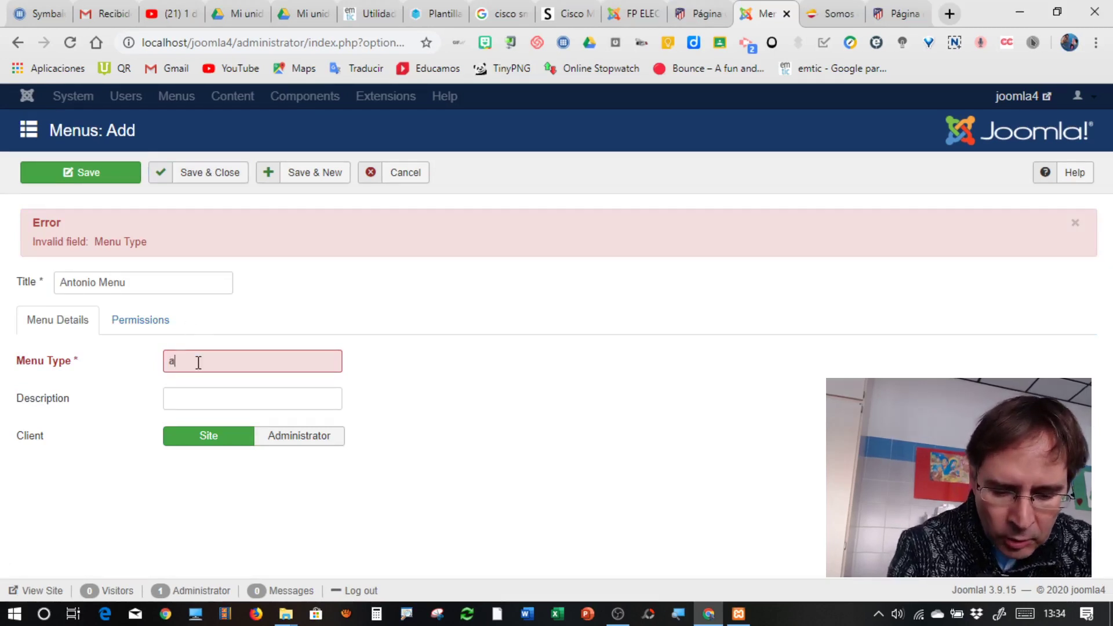
type("ntonio menu")
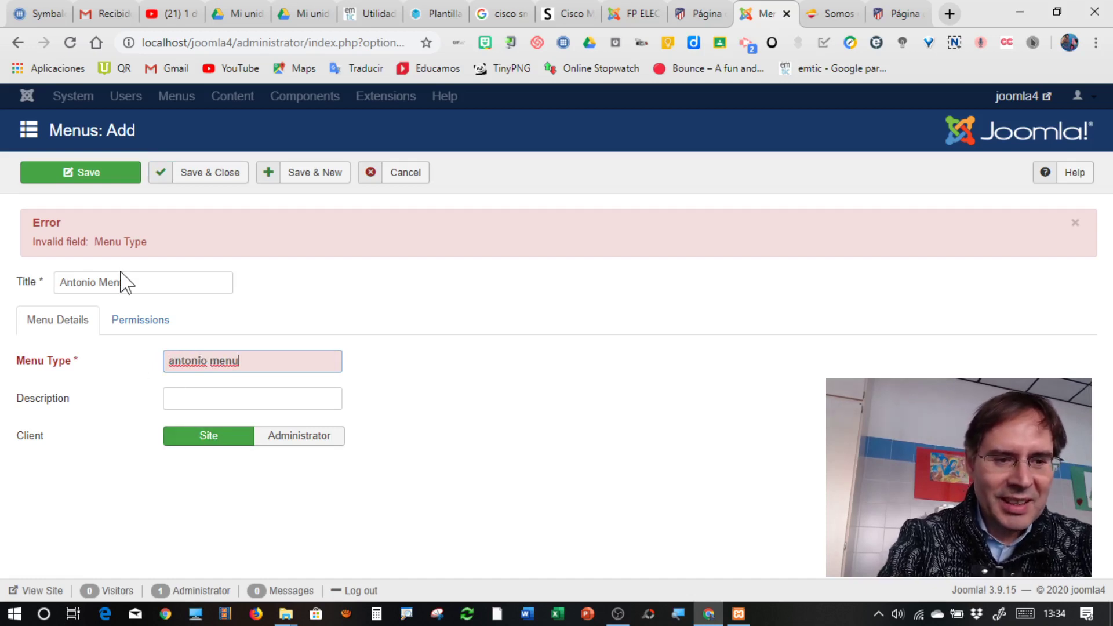
left_click(193, 177)
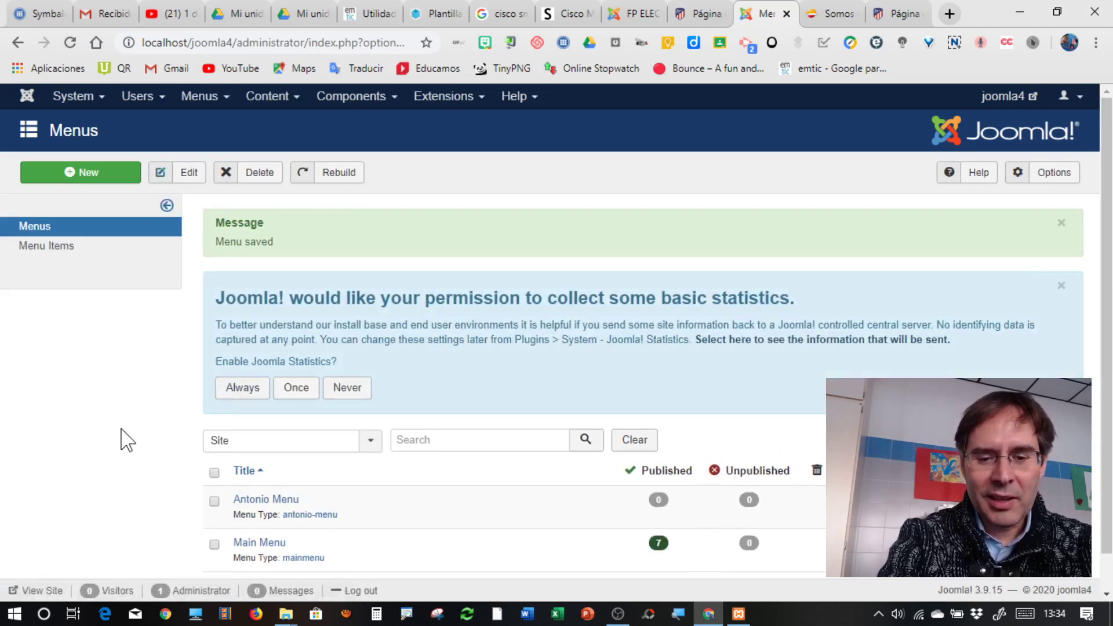
Open the new menu's items list, which shows No Matching Results
scroll(126, 441, "down", 1)
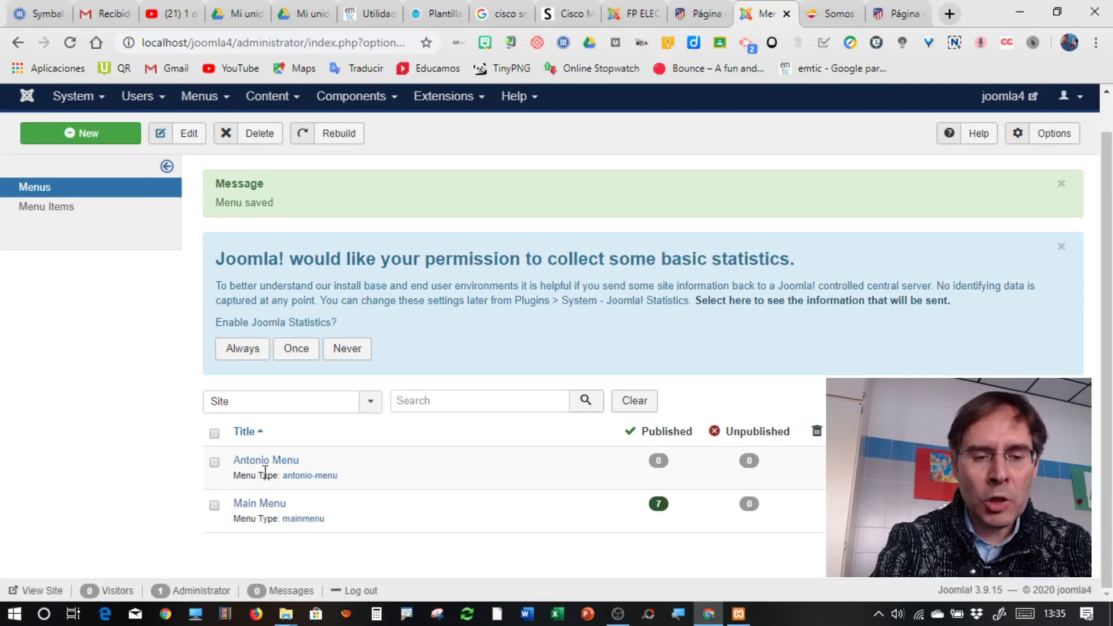
left_click(262, 464)
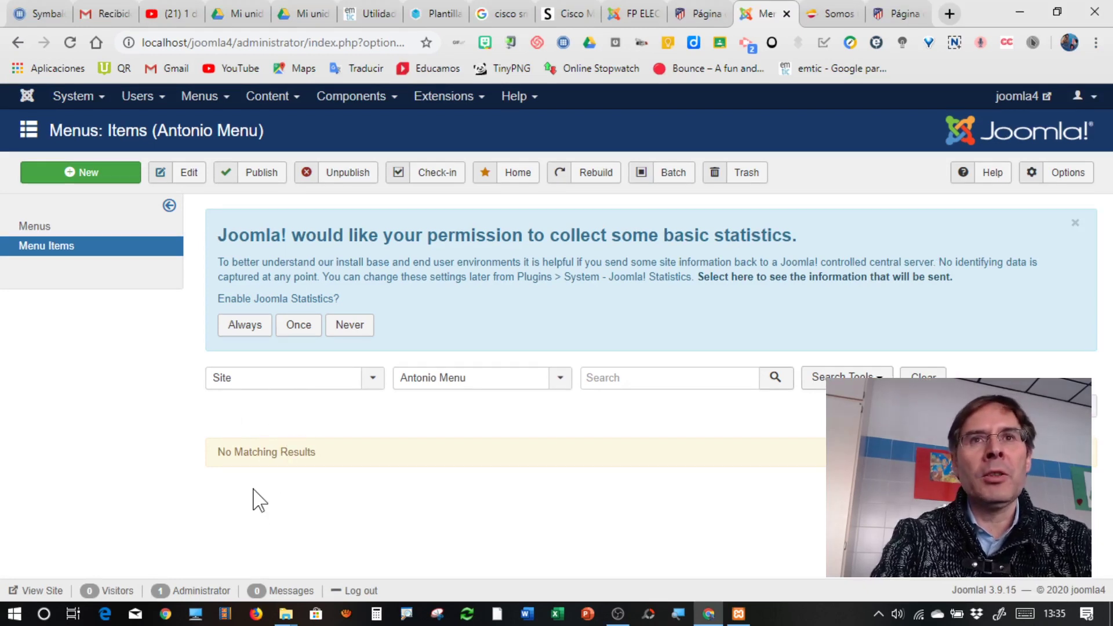
Start a new item in the new menu titled with a first name followed by 'forever'
left_click(88, 172)
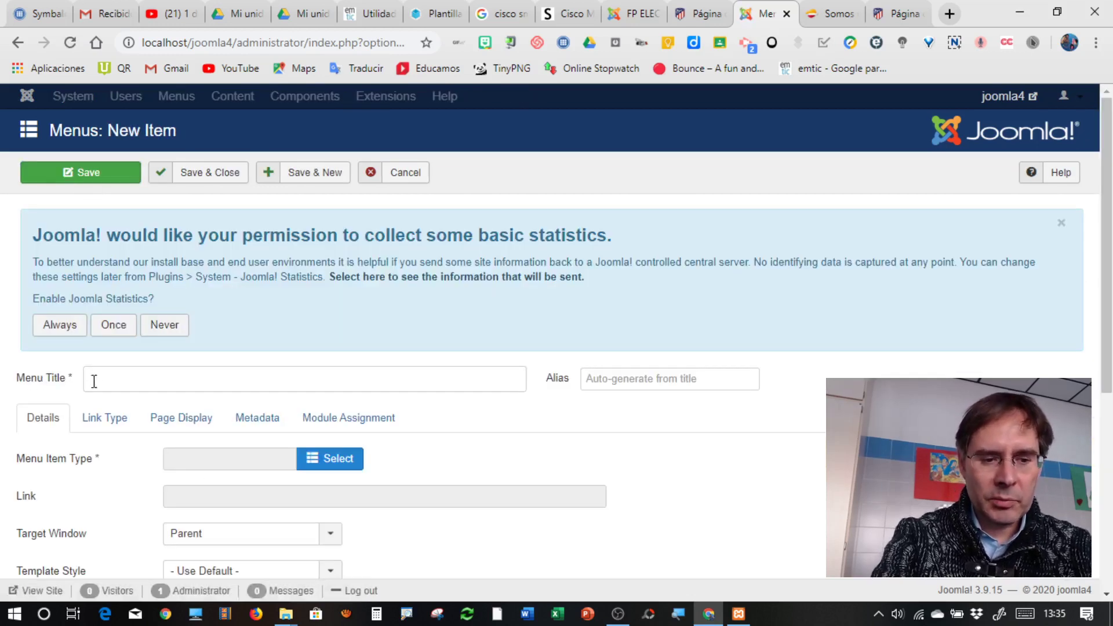
left_click(110, 379)
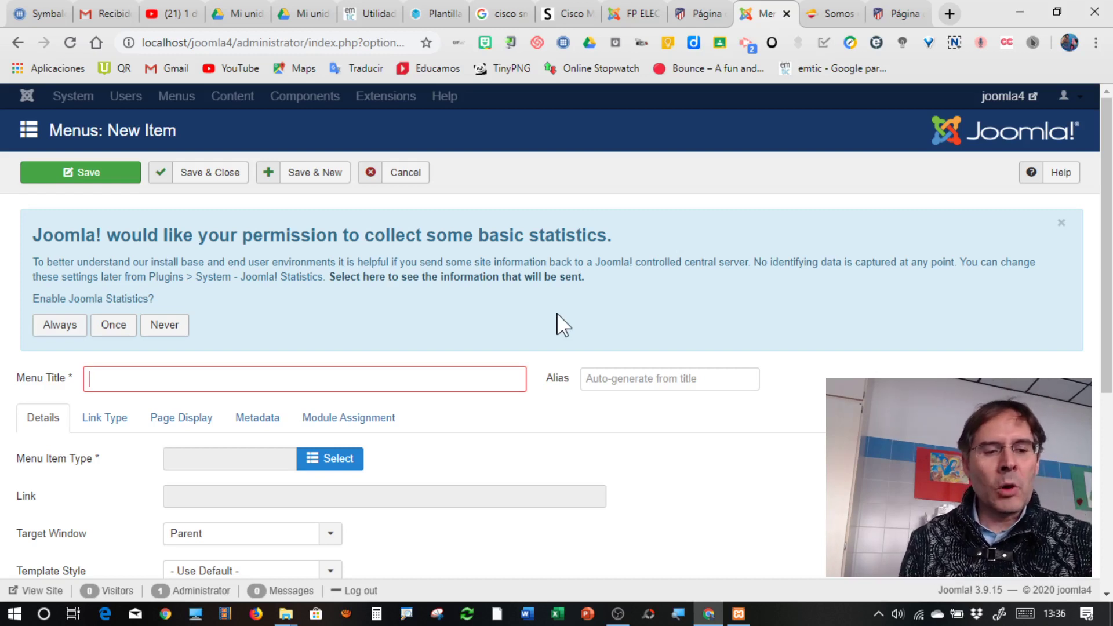
type("David")
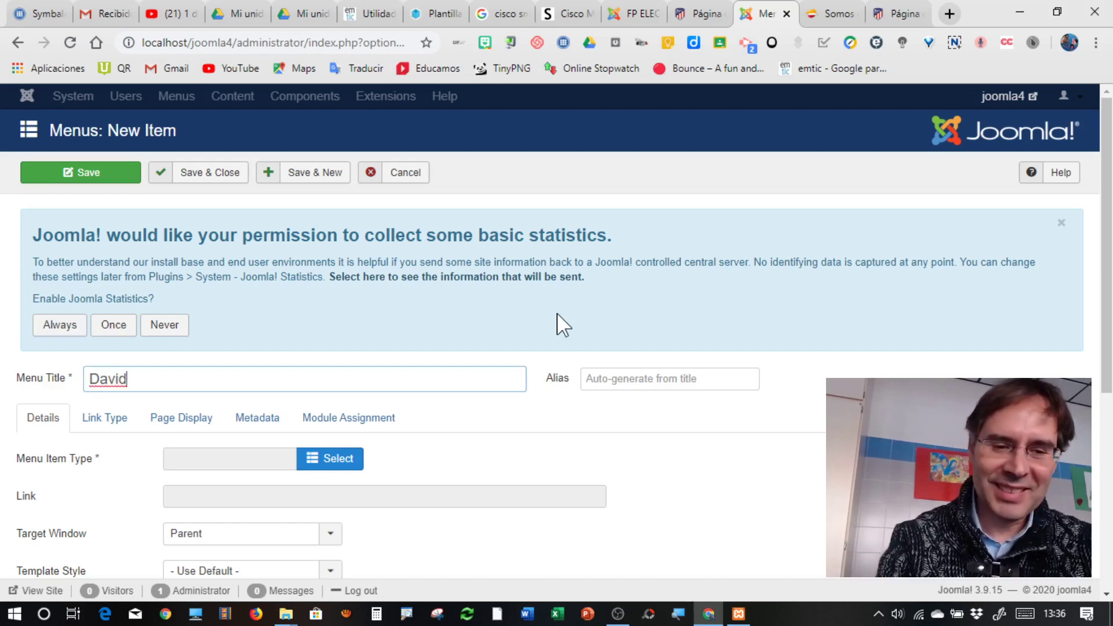
type("for ve")
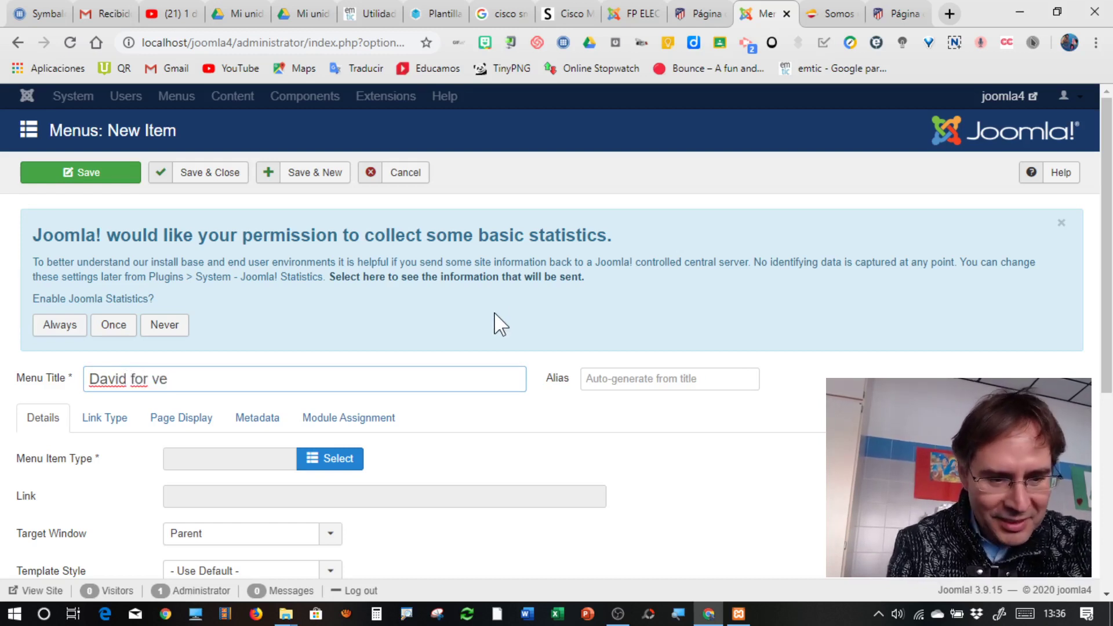
key("BackSpace")
key("BackSpace")
type("ever")
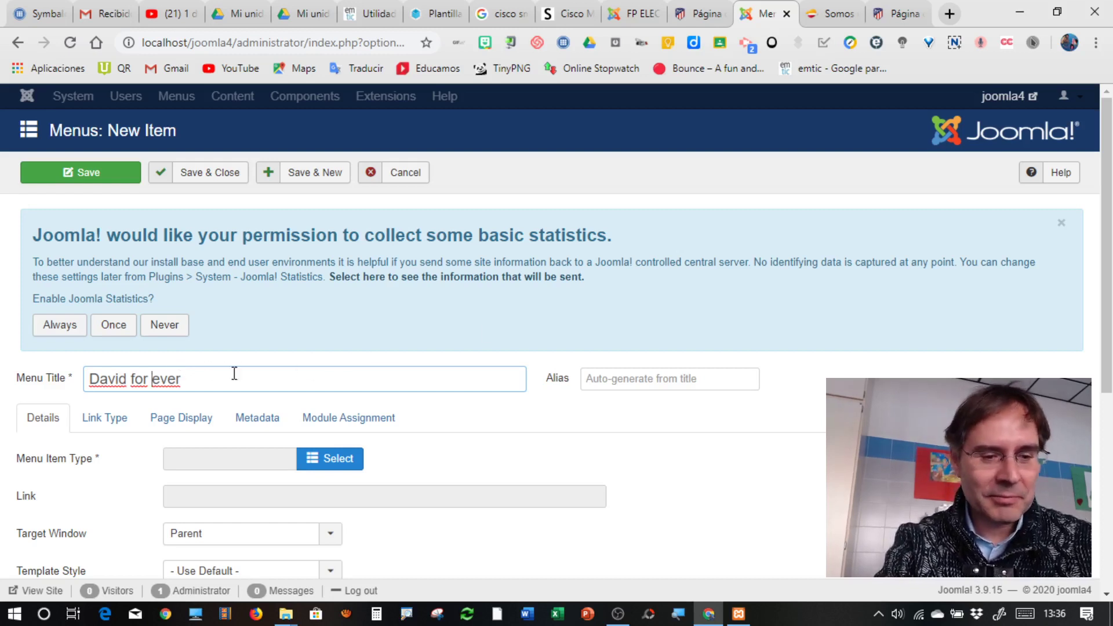
key("BackSpace")
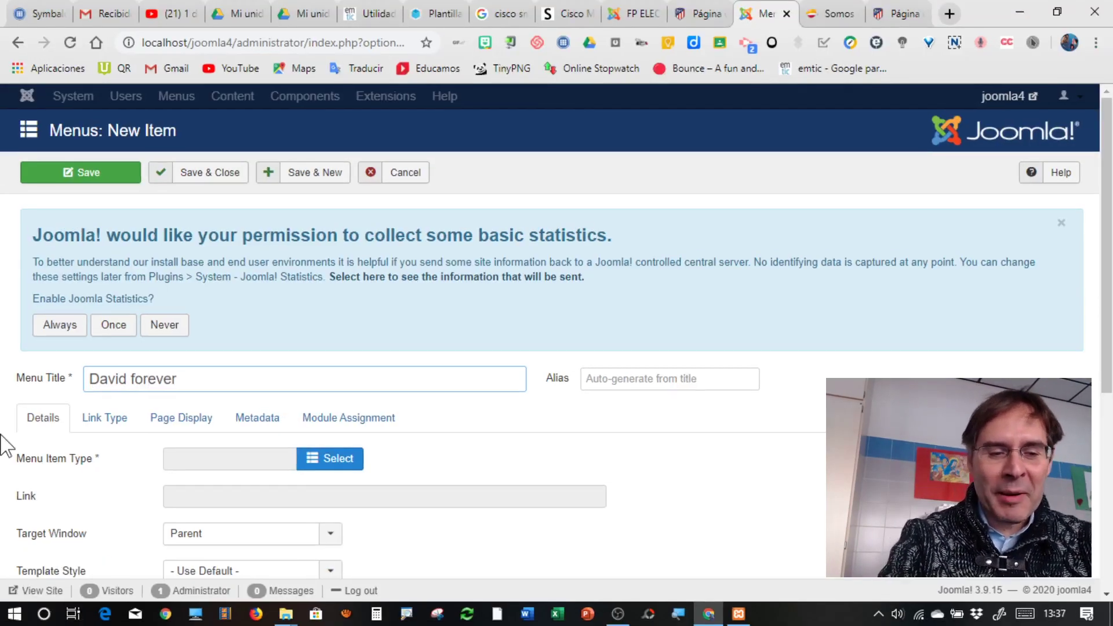
scroll(53, 510, "down", 3)
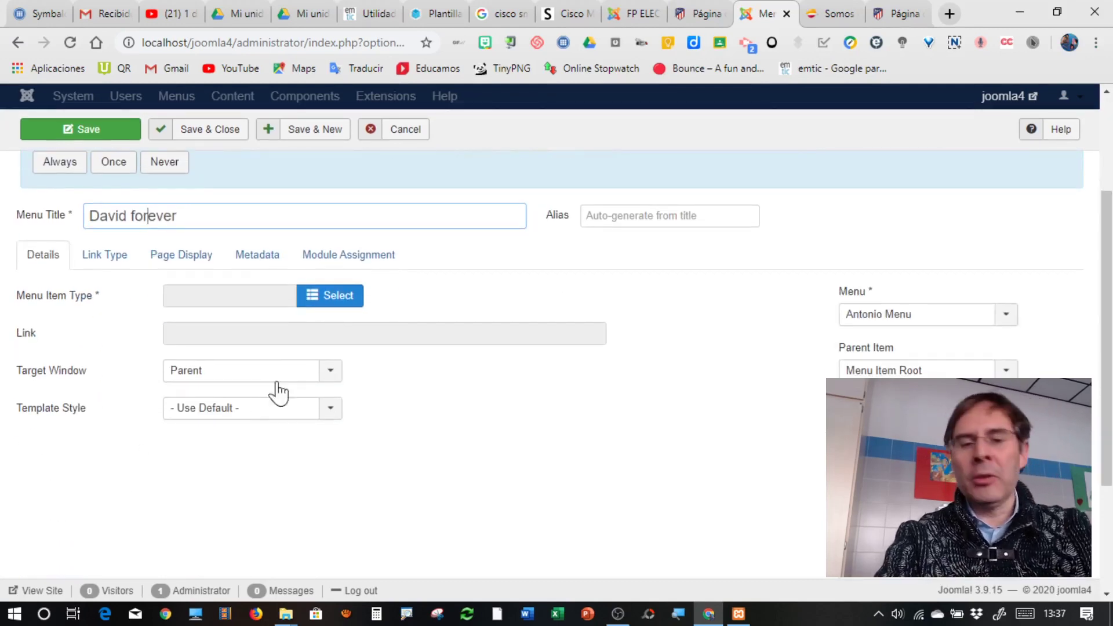
Make the forever item a Category List of articles showing the INFANTIL category
left_click(347, 297)
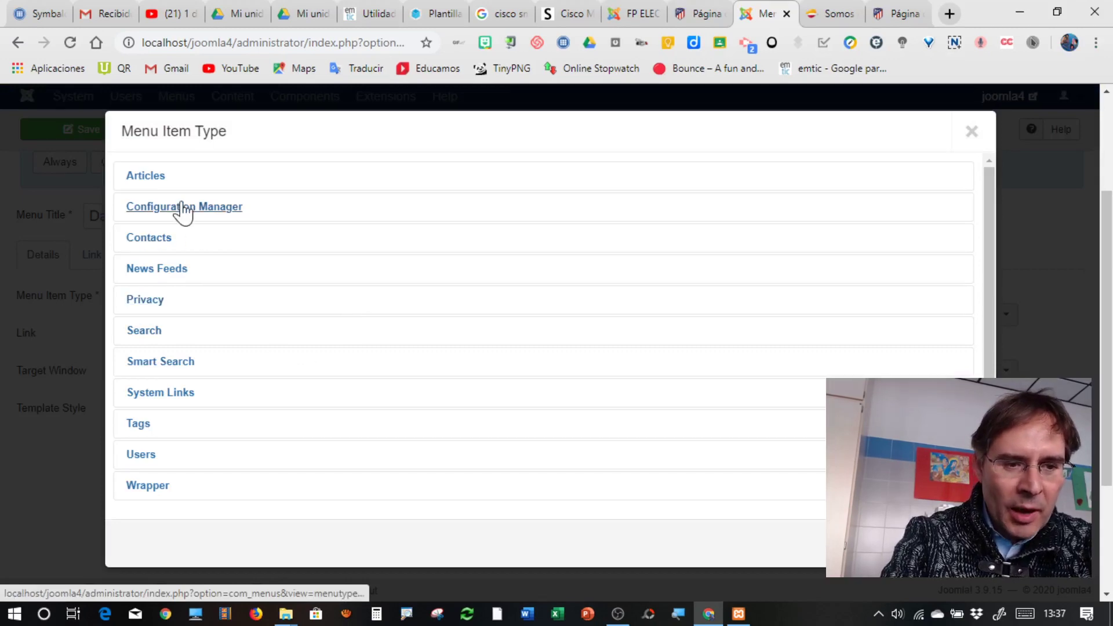
left_click(143, 177)
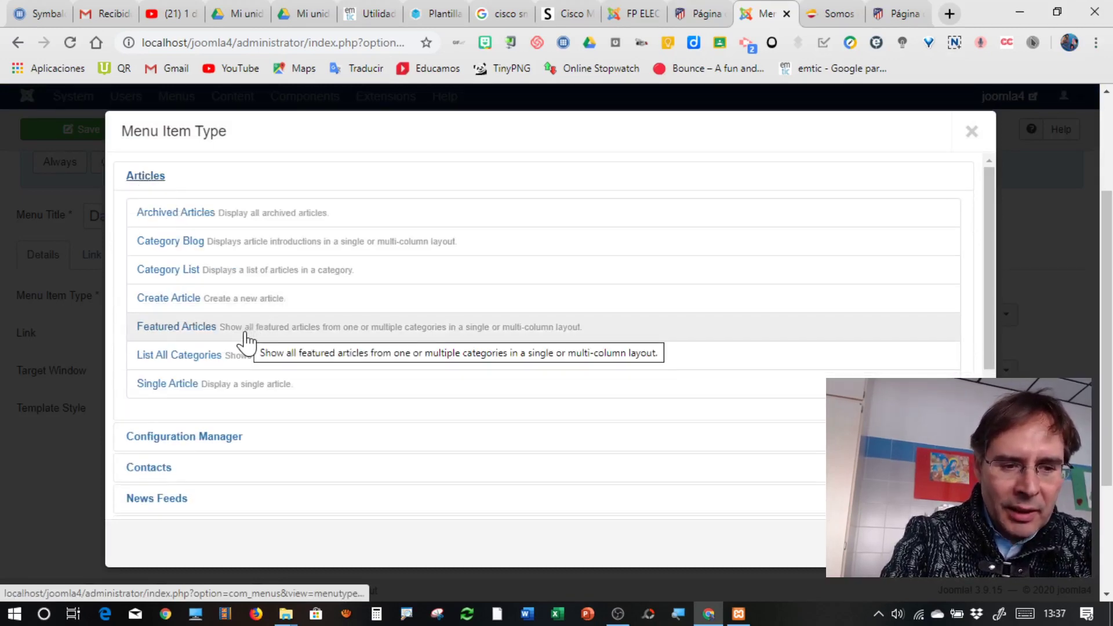
left_click(179, 277)
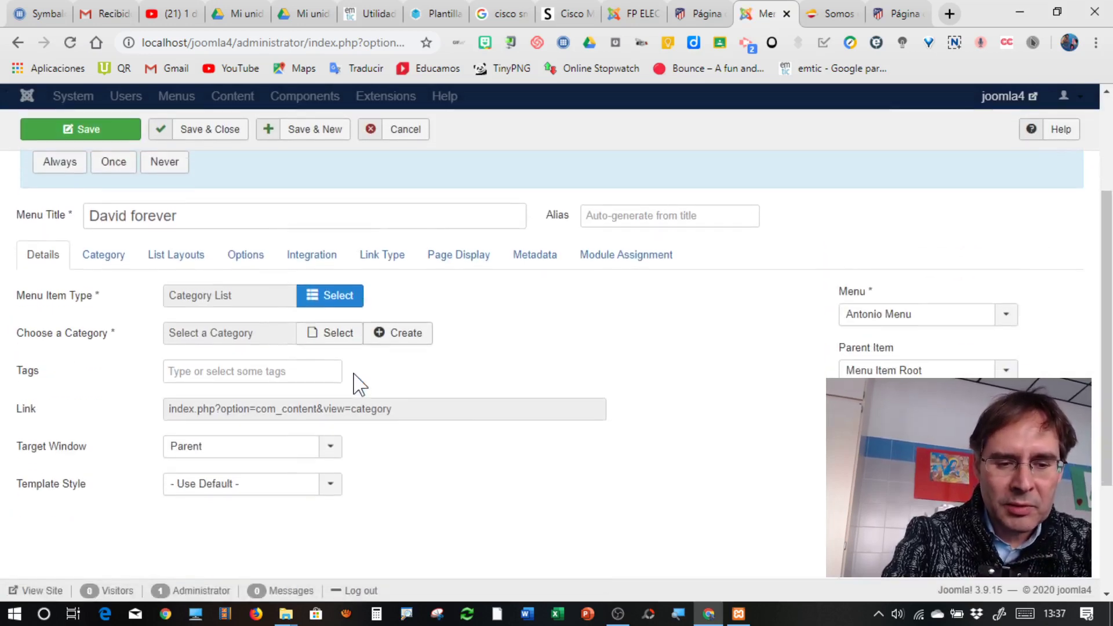
left_click(332, 332)
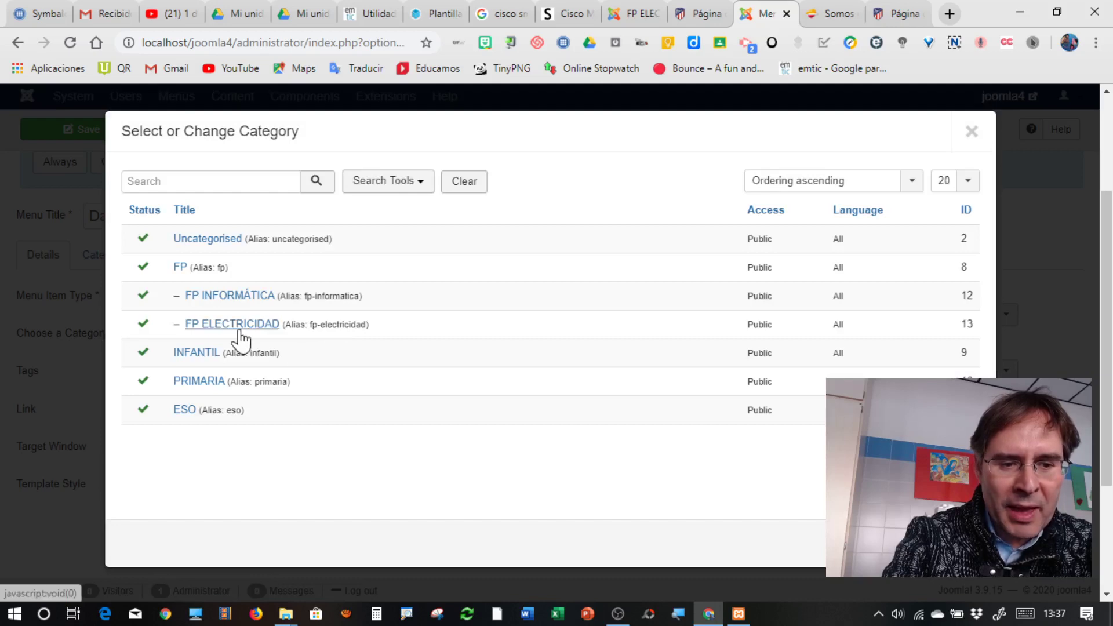
left_click(203, 354)
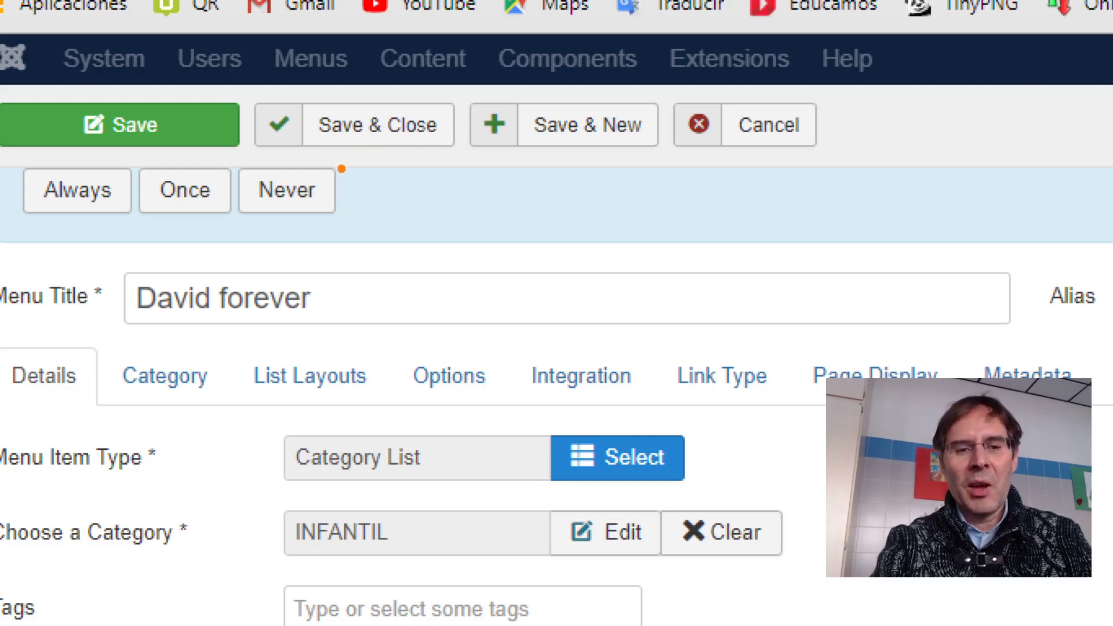
Save the forever item and start a blank new menu item
mouse_move(642, 89)
left_mouse_down()
mouse_move(565, 77)
mouse_move(636, 119)
mouse_move(644, 94)
left_mouse_up()
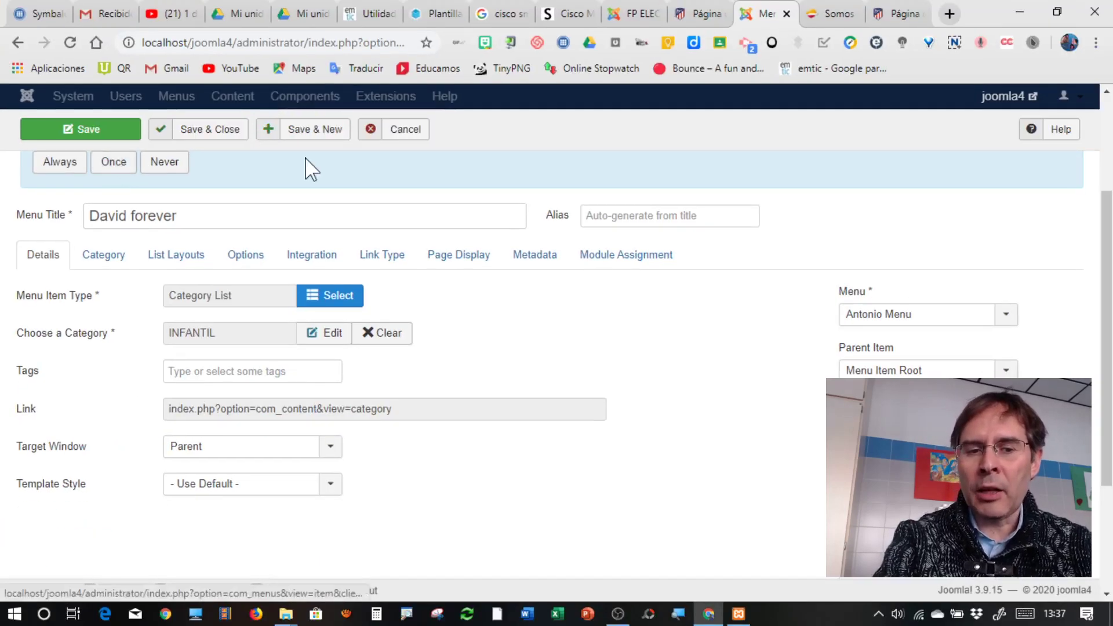
left_click(315, 131)
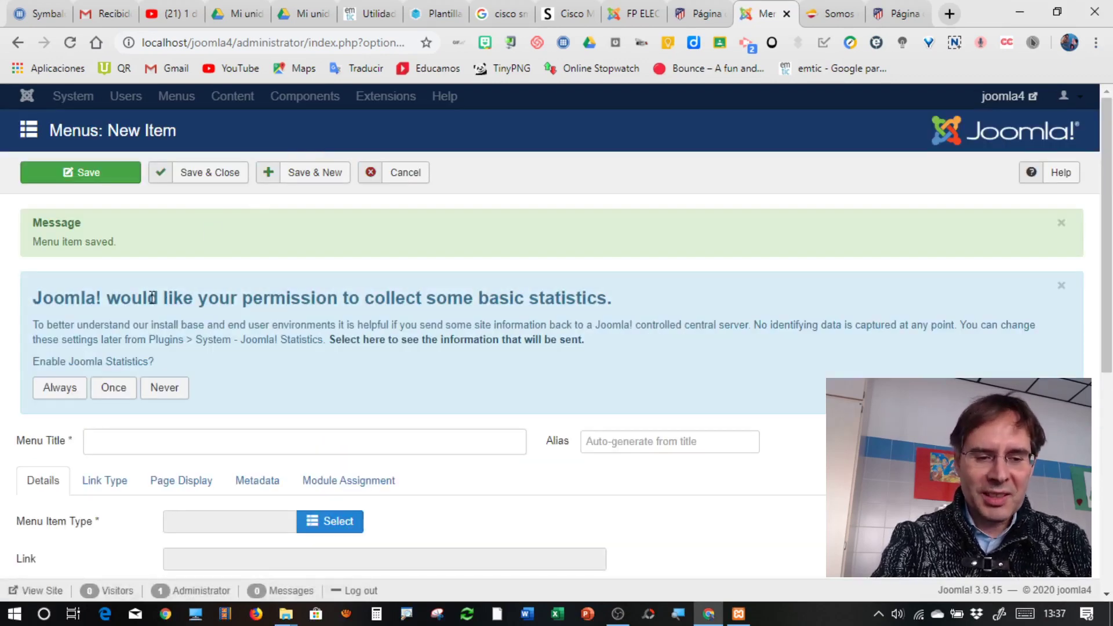
scroll(152, 298, "down", 2)
Title the new menu item Pedro and make it a Single Article item
left_click(104, 359)
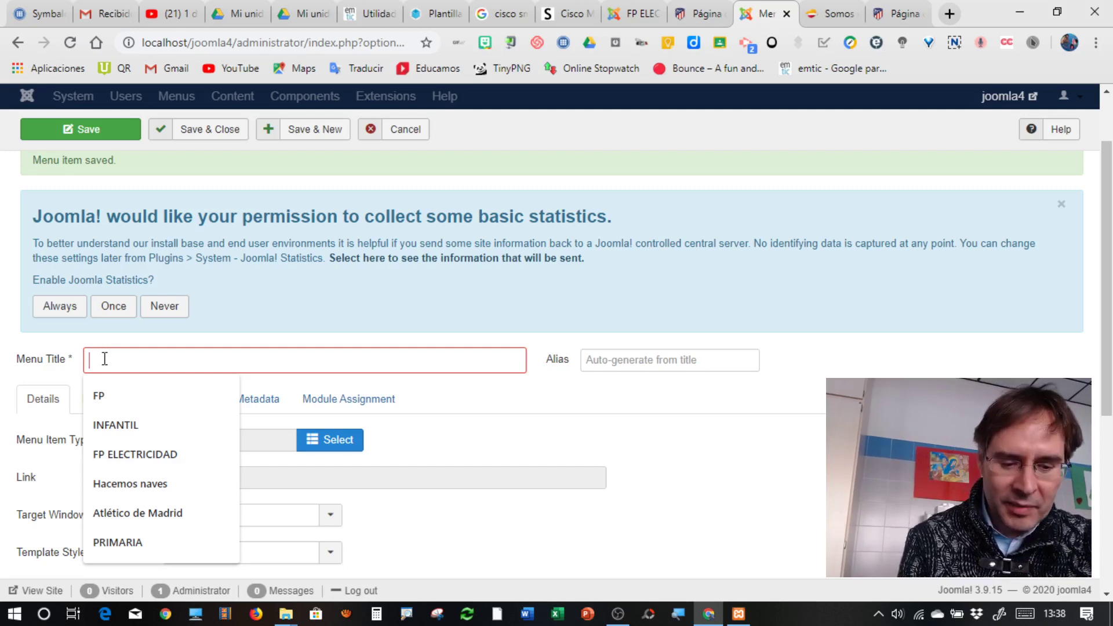
type("Pedro")
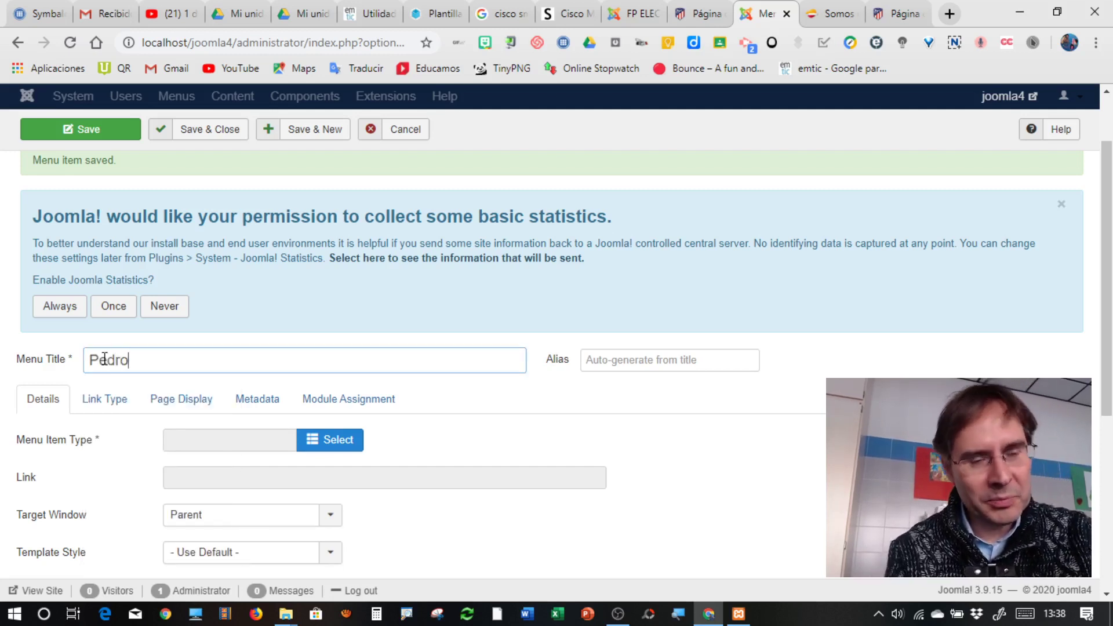
left_click(322, 440)
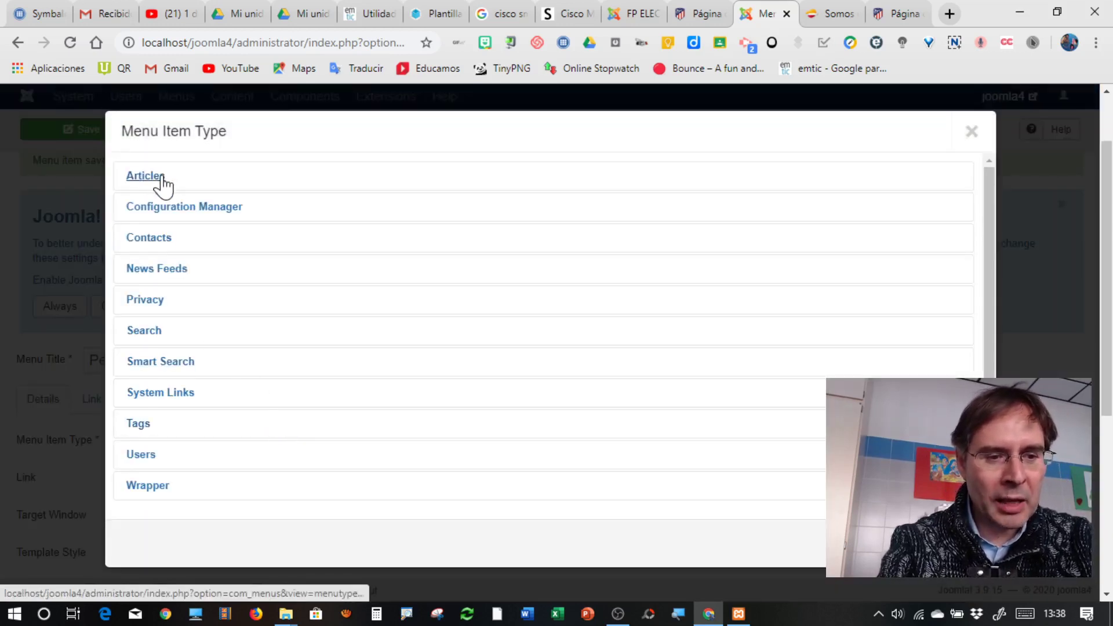
left_click(155, 176)
left_click(169, 386)
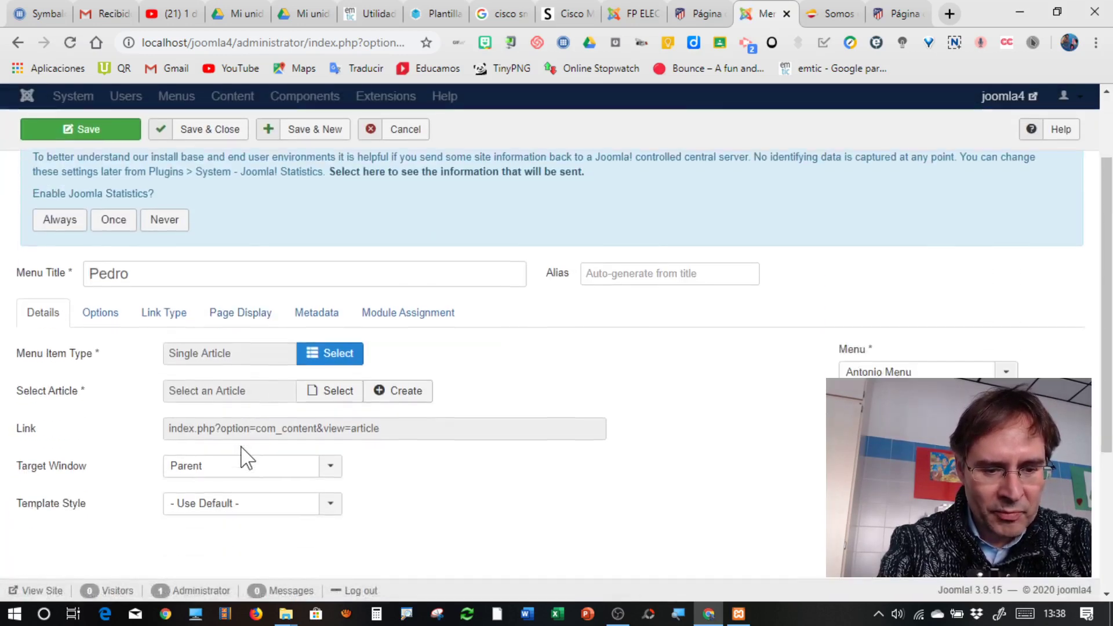
Link Pedro to the Infantil de carnaval article and save it back to the list
scroll(301, 406, "down", 2)
left_click(346, 333)
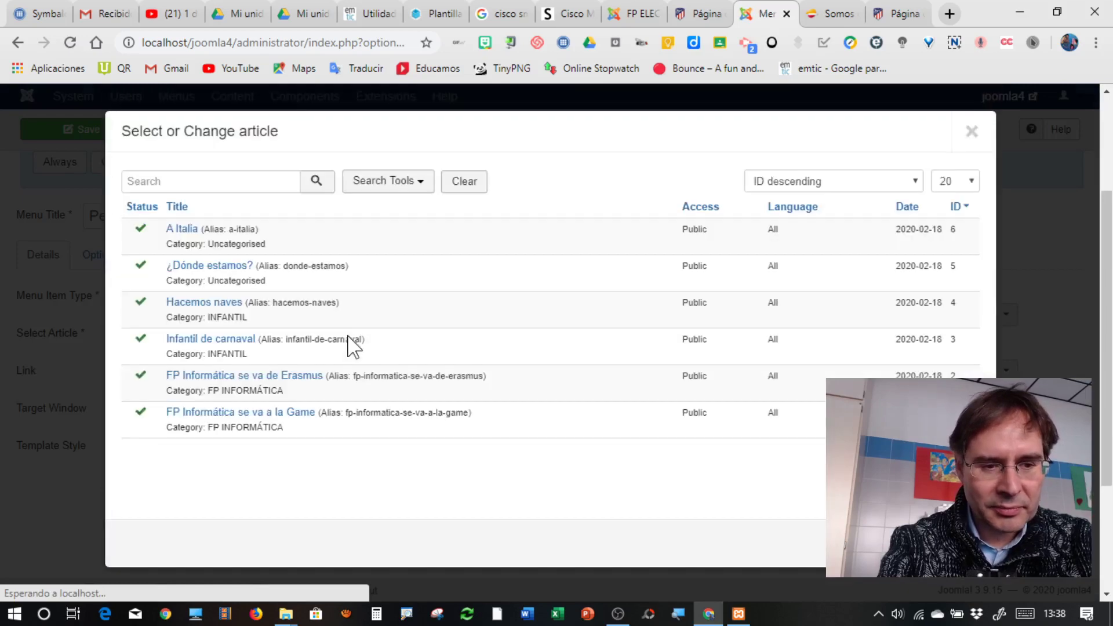
left_click(218, 339)
scroll(292, 406, "up", 3)
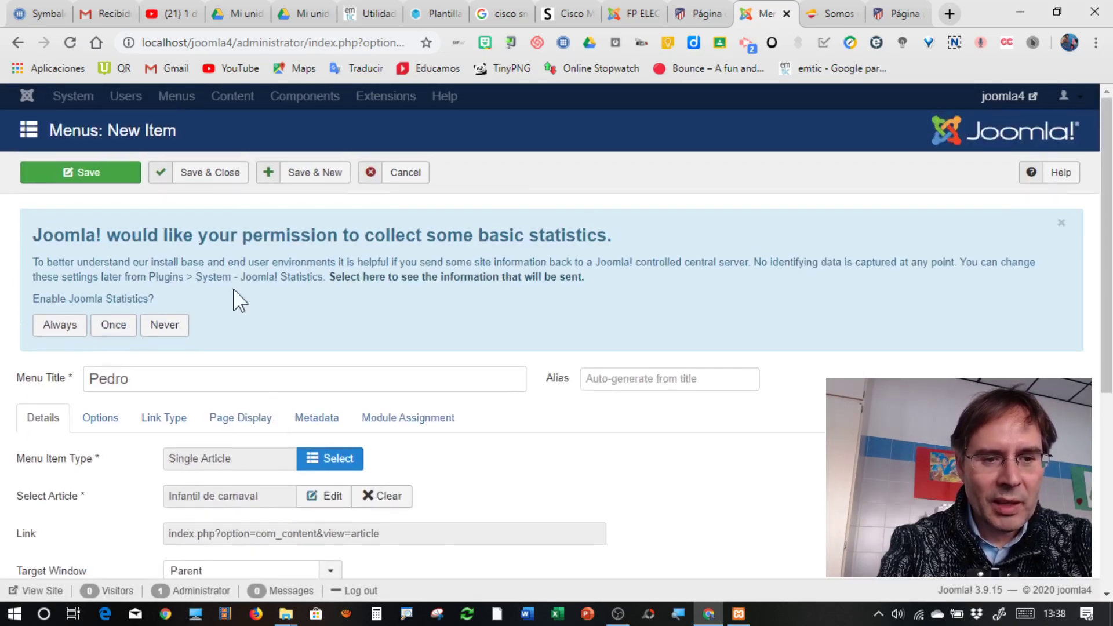
left_click(223, 176)
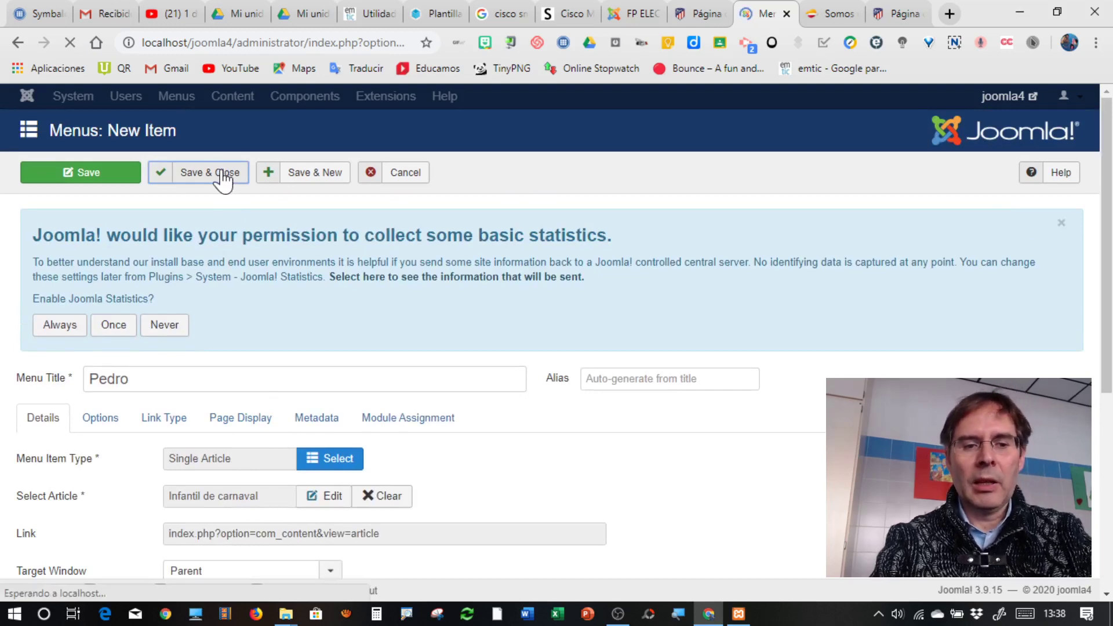
scroll(102, 473, "down", 1)
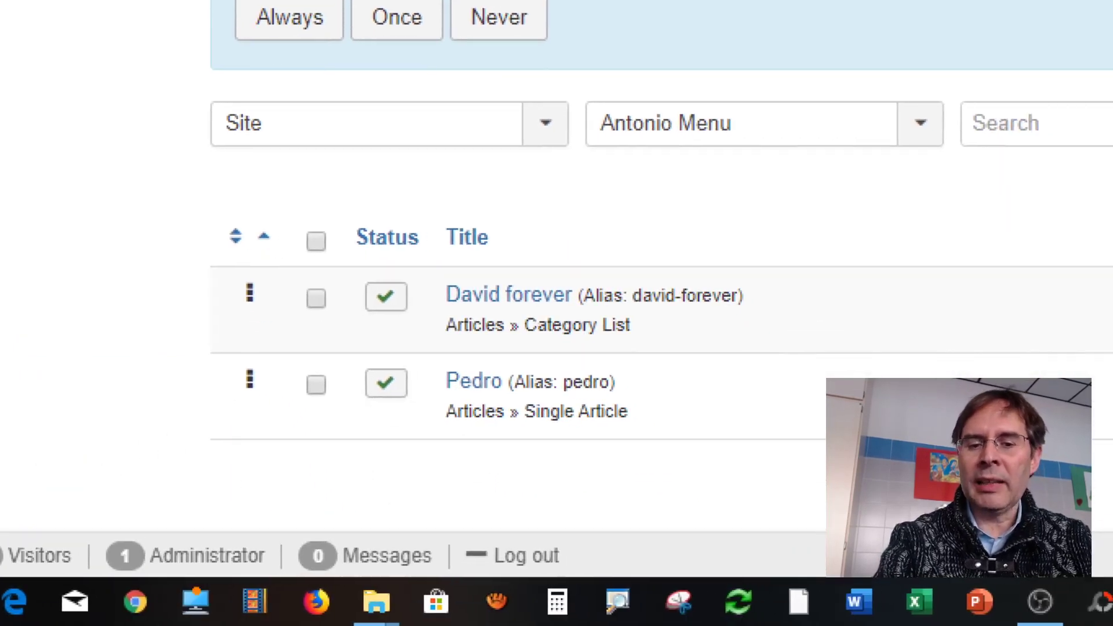
mouse_move(582, 261)
left_mouse_down()
mouse_move(560, 256)
mouse_move(384, 299)
mouse_move(406, 464)
mouse_move(698, 378)
mouse_move(566, 255)
left_mouse_up()
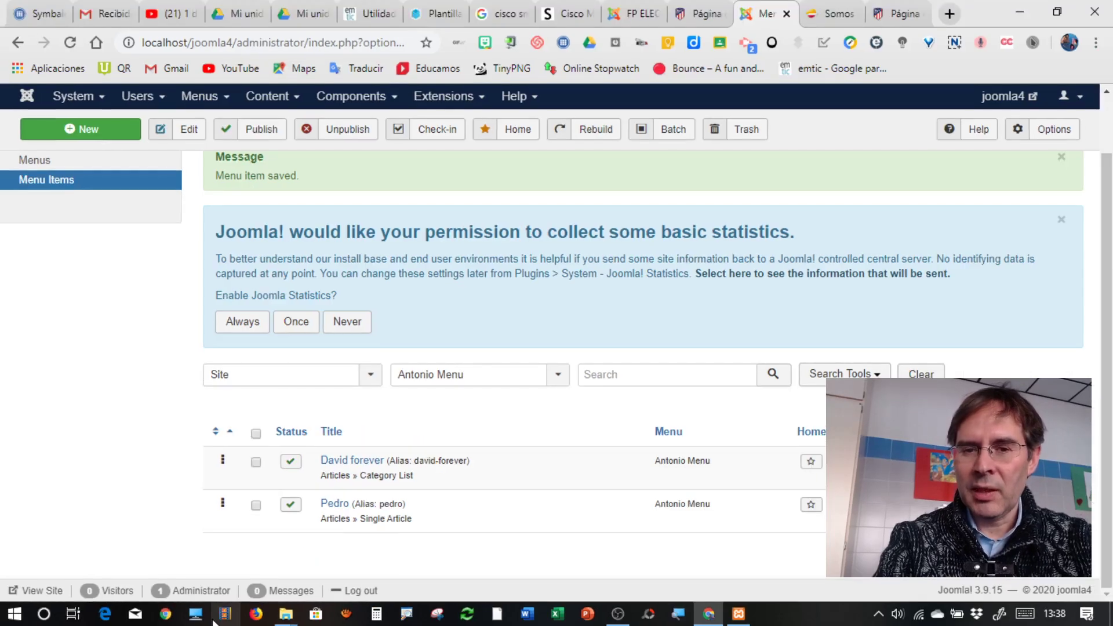
left_click(638, 14)
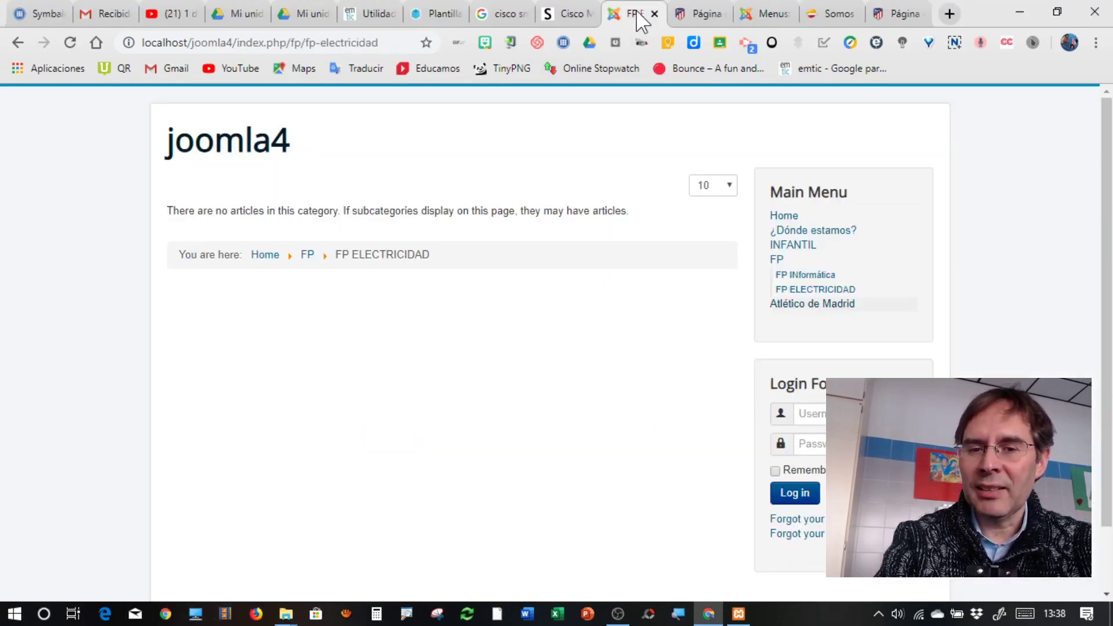
left_click(74, 41)
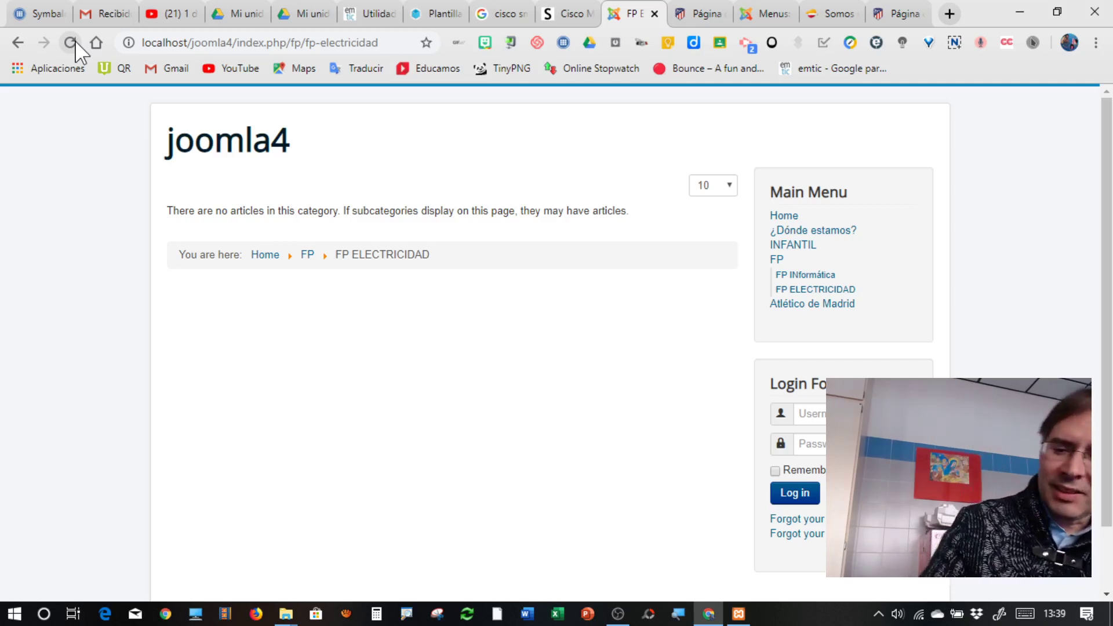
scroll(330, 435, "down", 2)
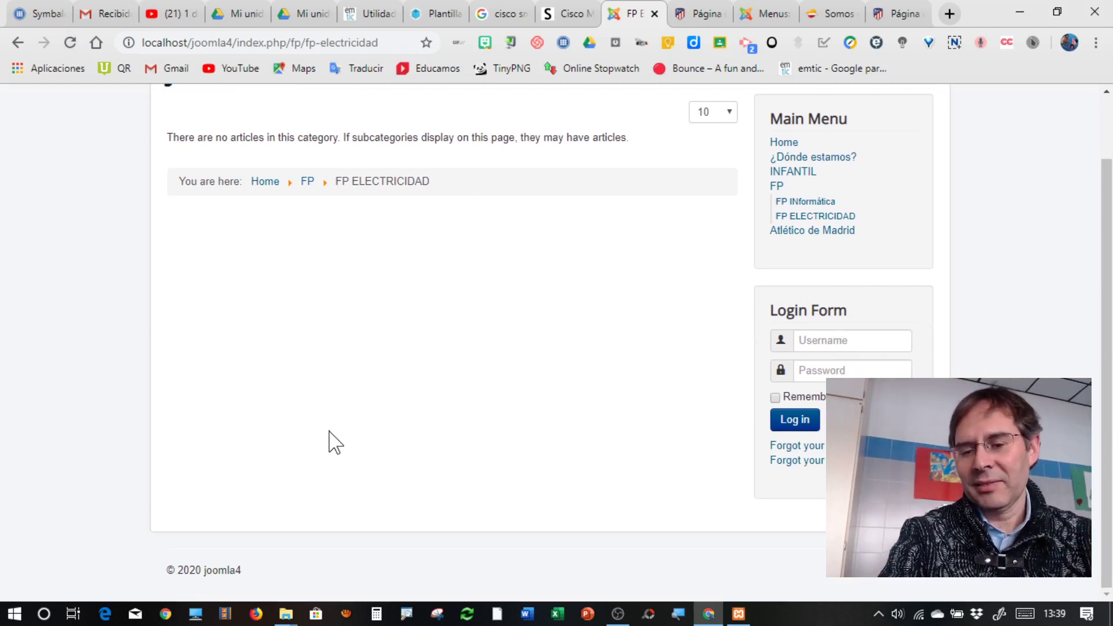
scroll(336, 444, "up", 2)
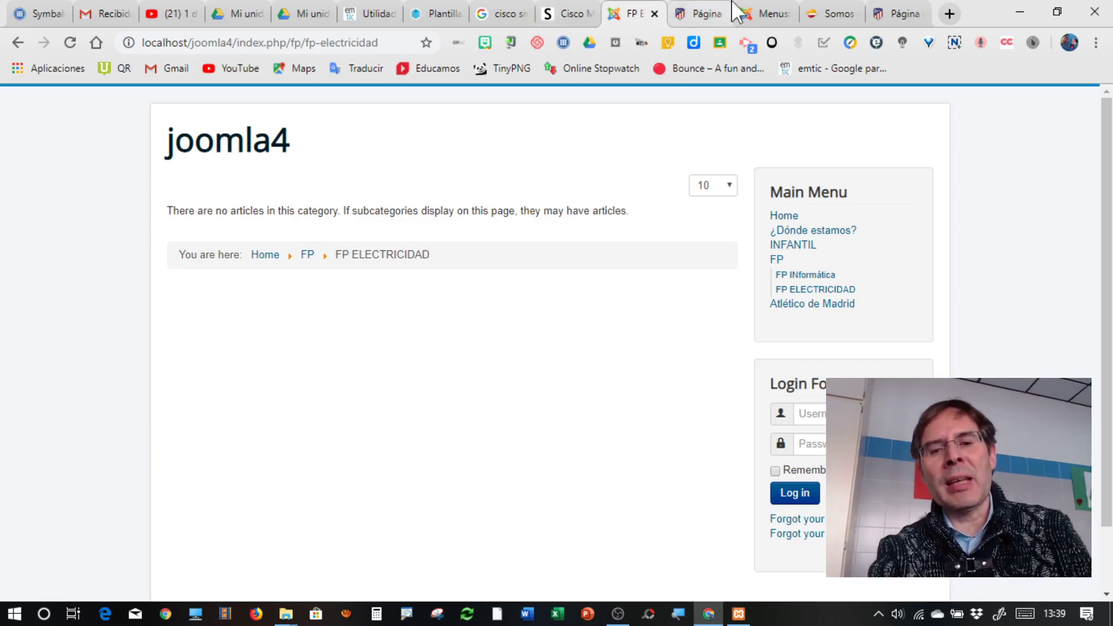
left_click(761, 15)
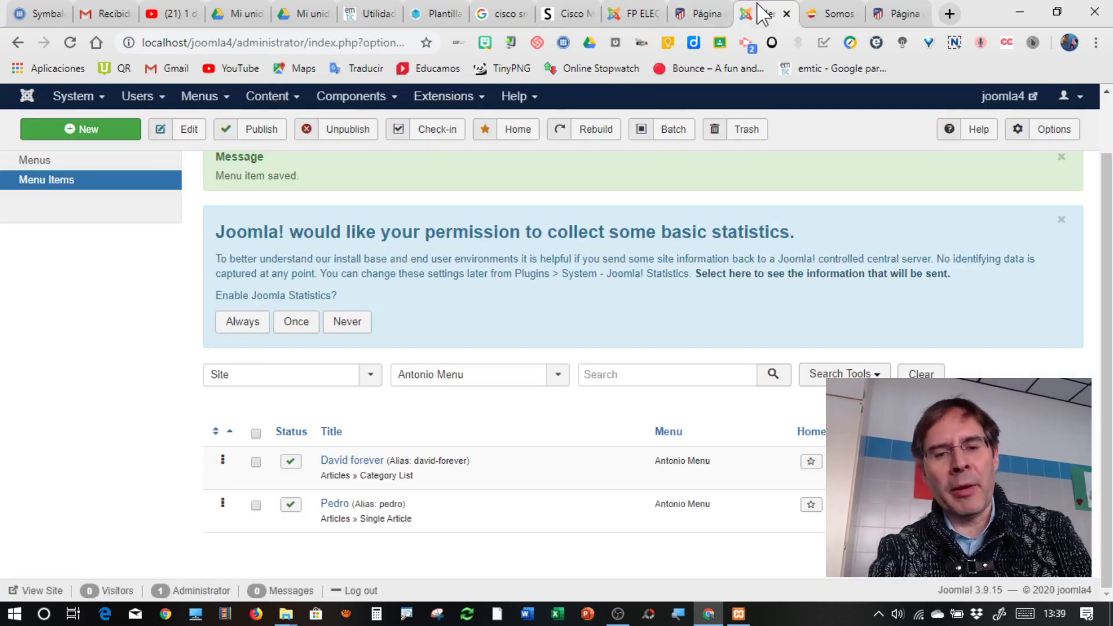
View the Menus overview: Antonio Menu with 2 published items, Main Menu with 7
left_click(41, 162)
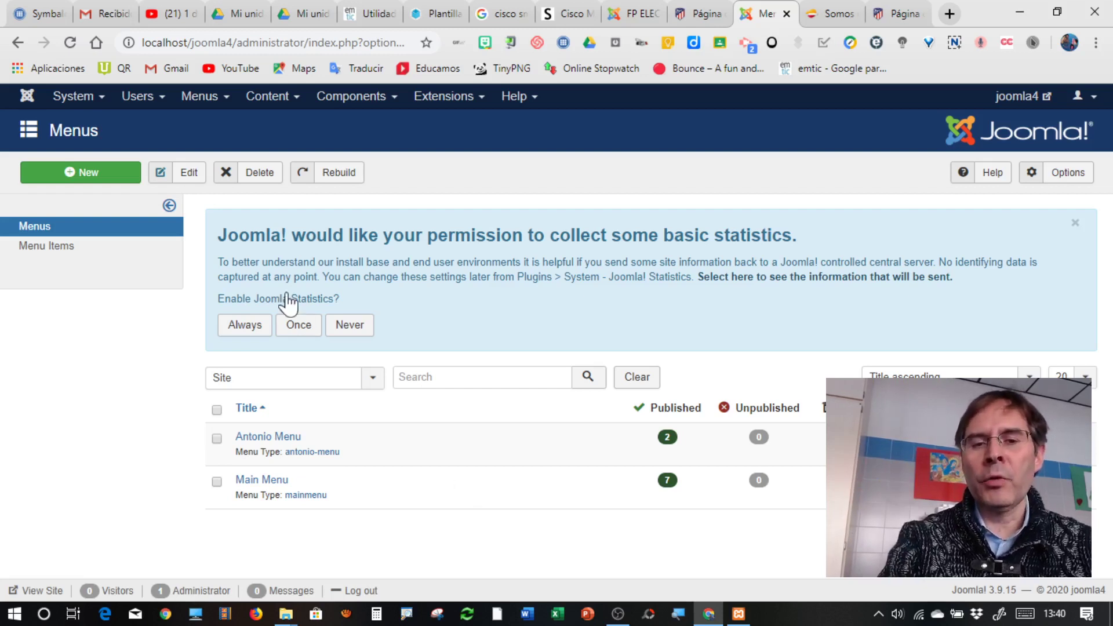
left_click(432, 104)
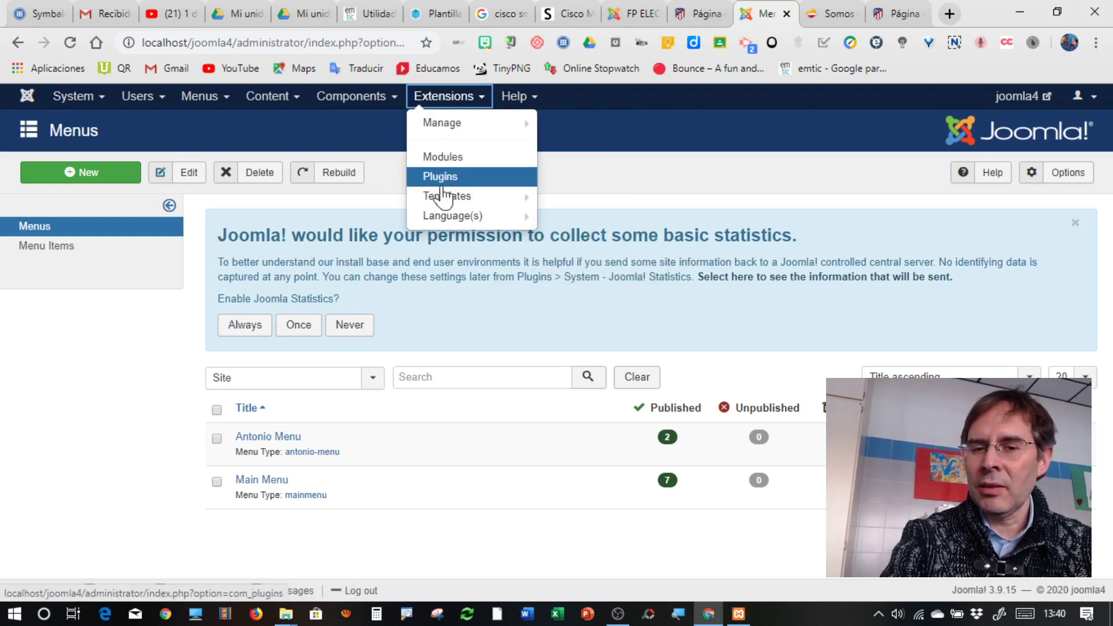
Go to the site template styles list and open its global template Options
mouse_move(444, 202)
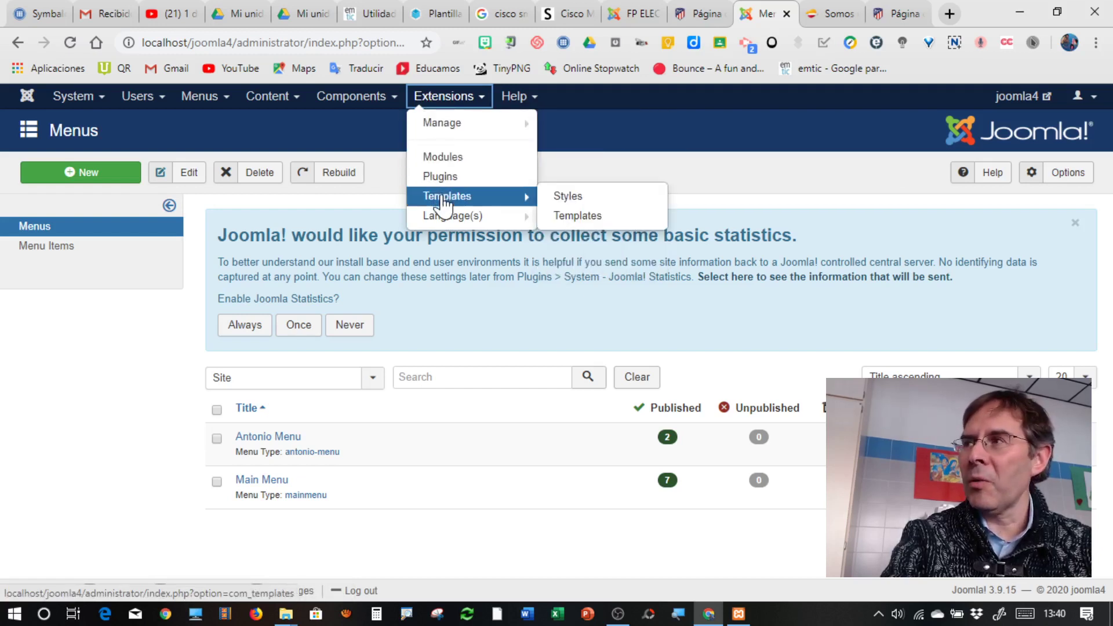
left_click(490, 203)
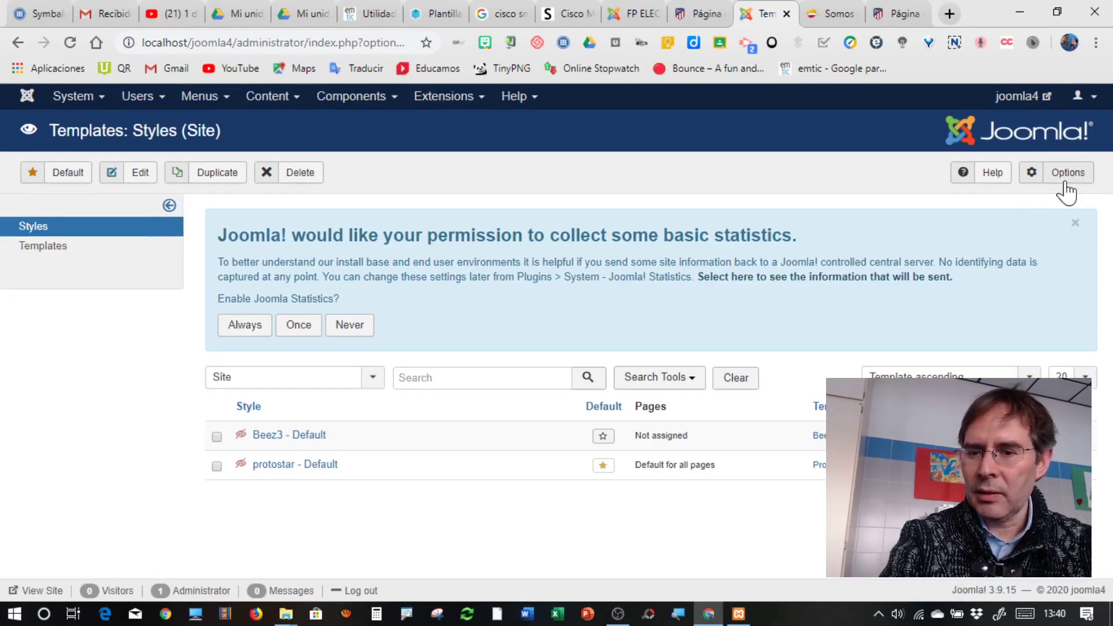
left_click(1064, 177)
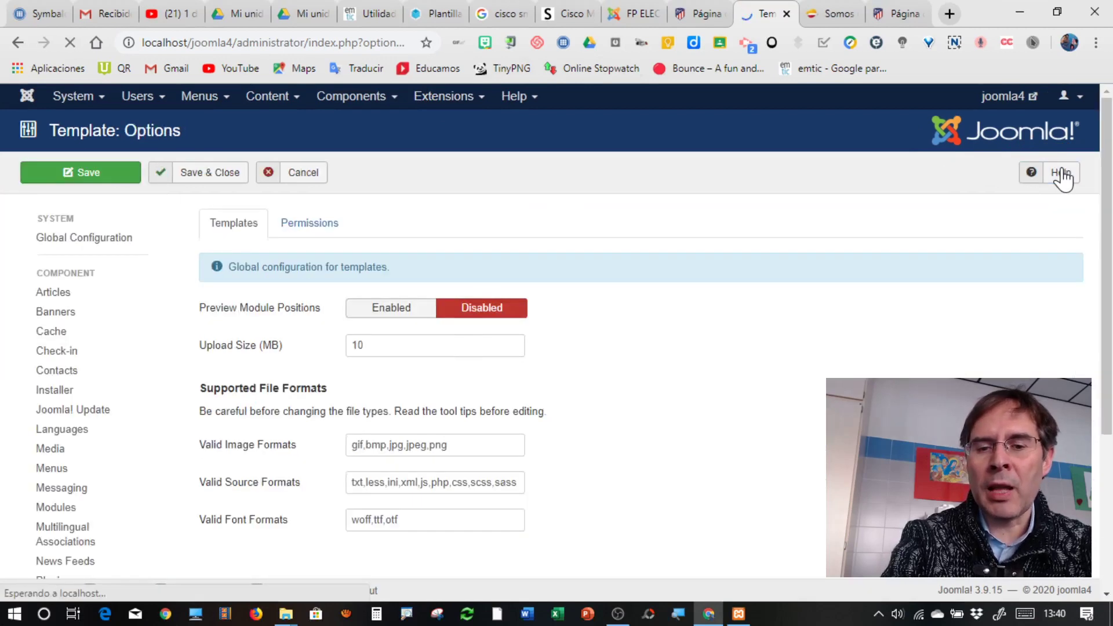
Set Preview Module Positions to Enabled in the template options
scroll(256, 514, "down", 3)
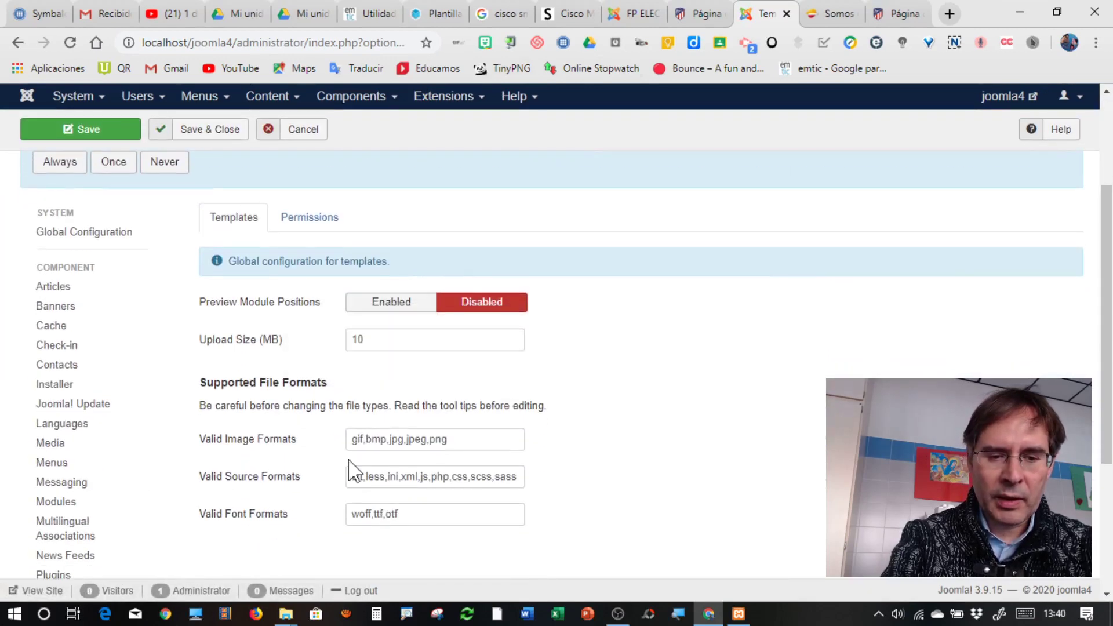
left_click(389, 315)
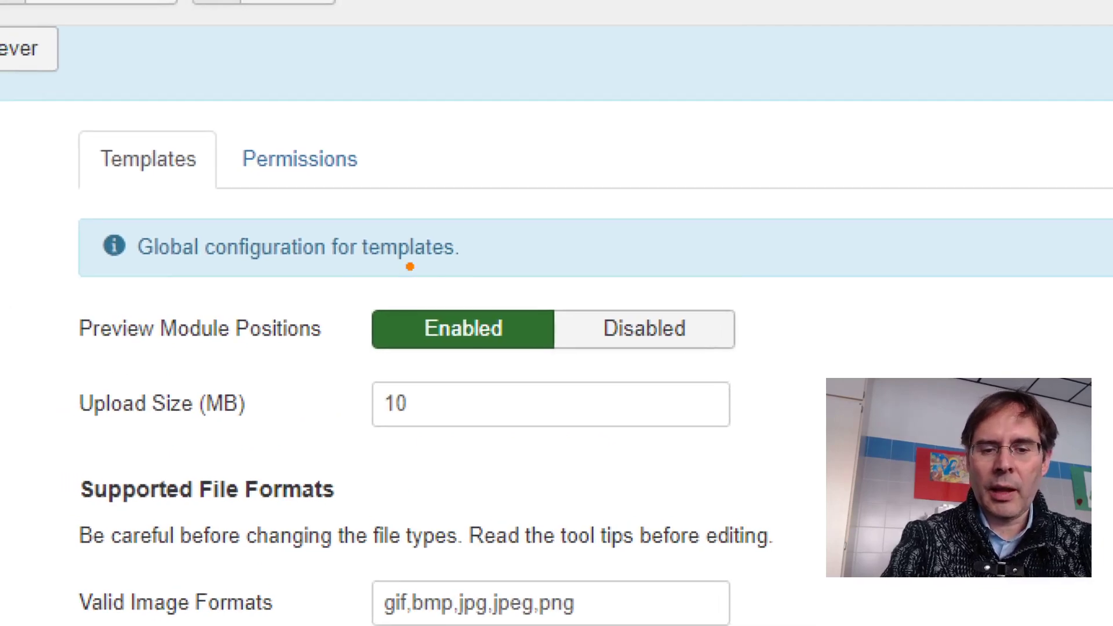
left_click_drag(393, 277, 180, 302)
mouse_move(38, 327)
left_mouse_down()
mouse_move(449, 364)
mouse_move(751, 292)
mouse_move(395, 266)
left_mouse_up()
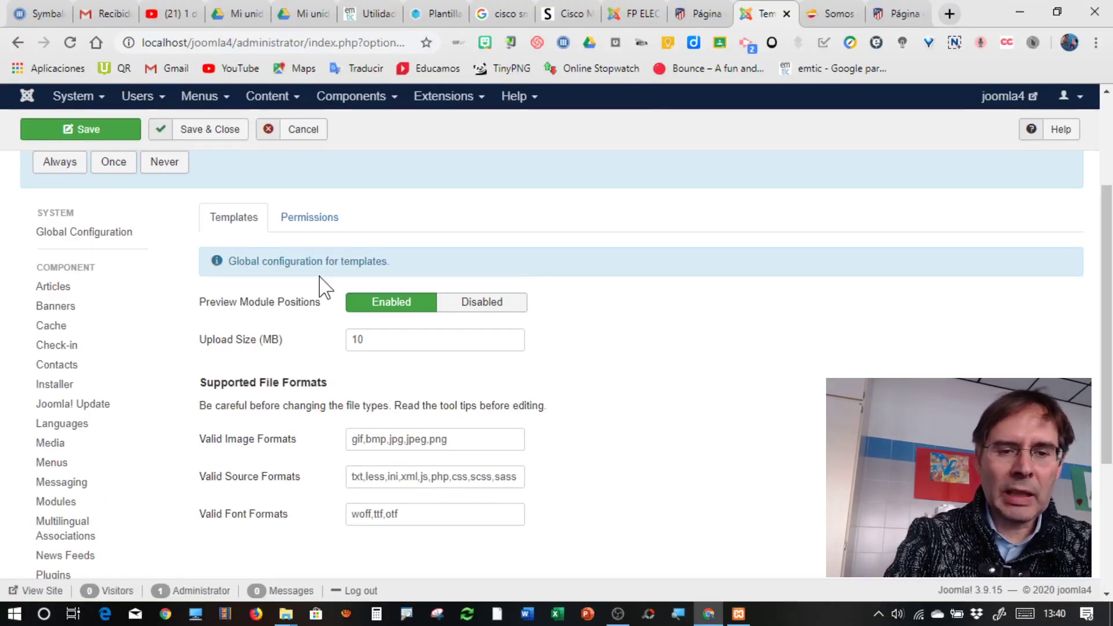
Reopen template Options, enable Preview Module Positions again, save, and return to the FP ELECTRICIDAD tab
left_click(436, 104)
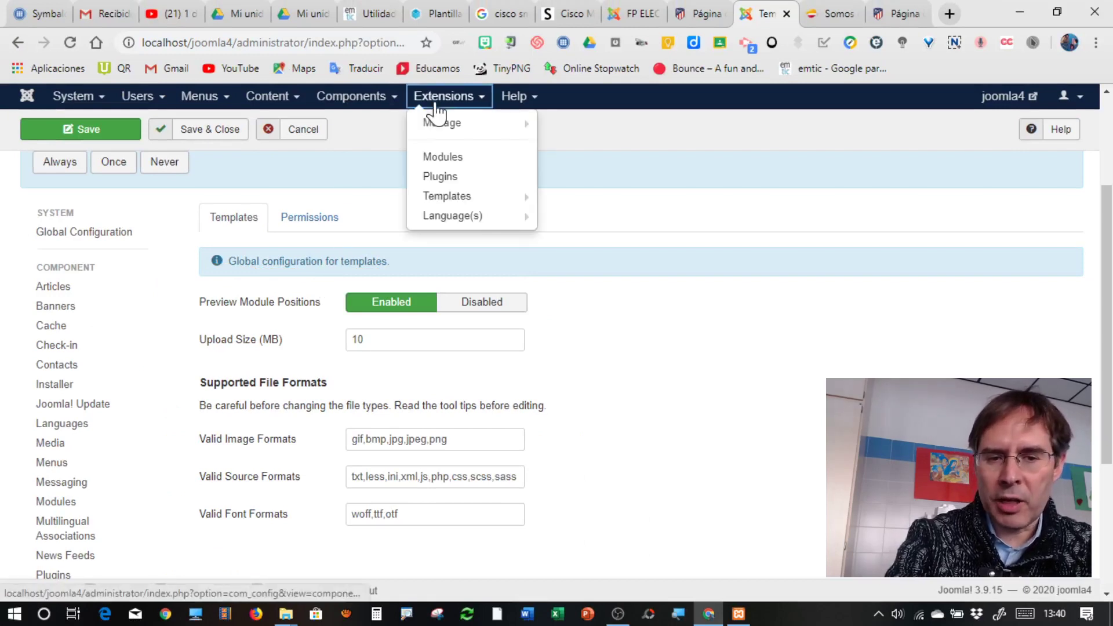
mouse_move(441, 199)
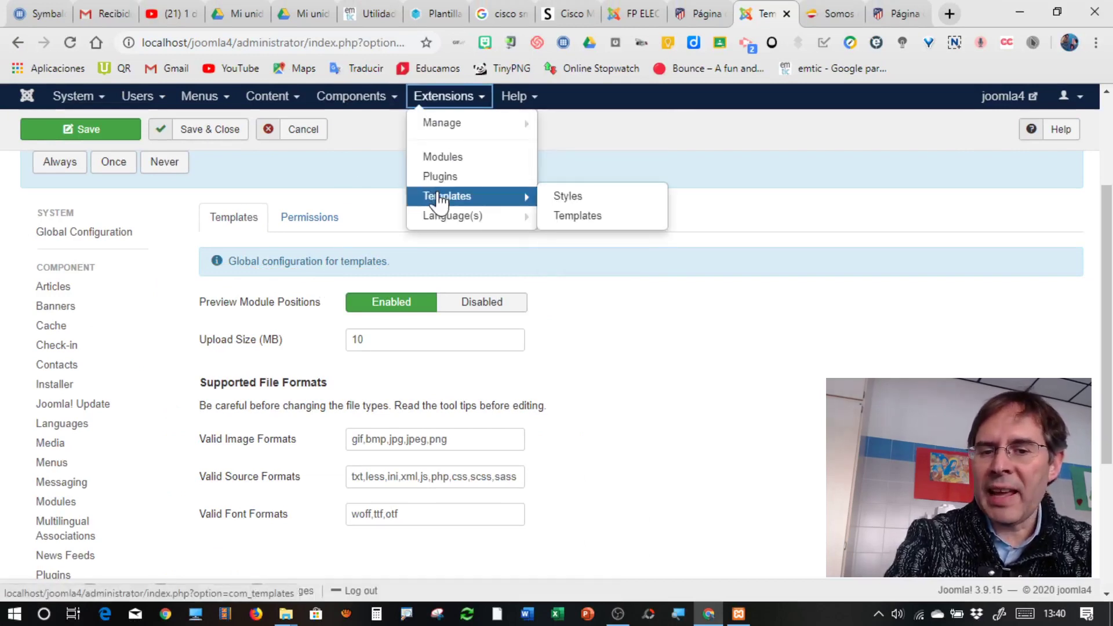
left_click(440, 199)
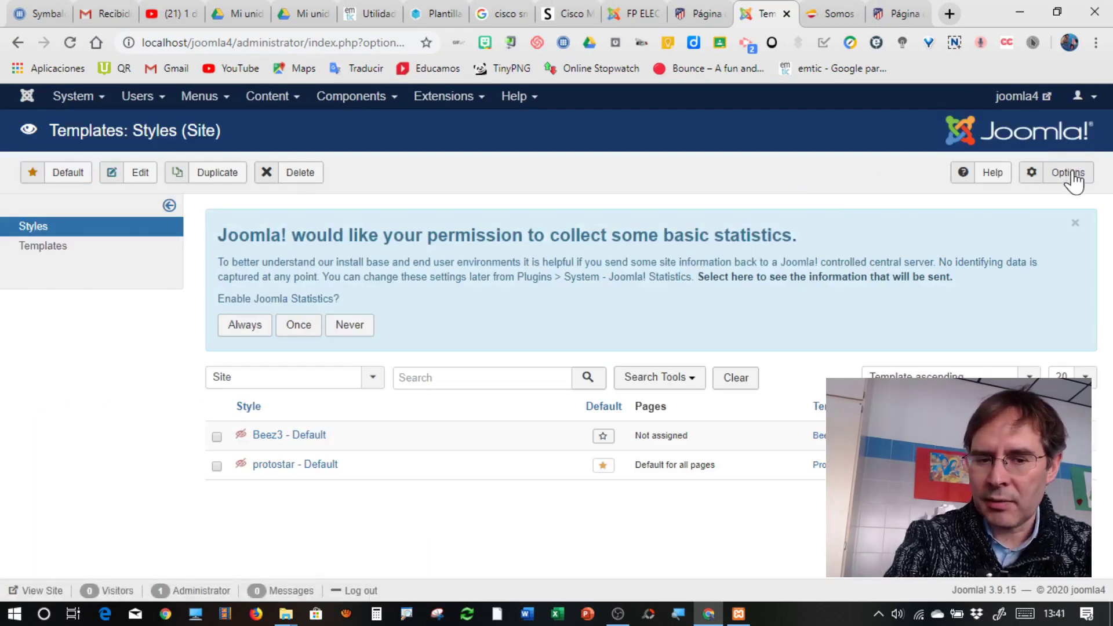
left_click(1071, 174)
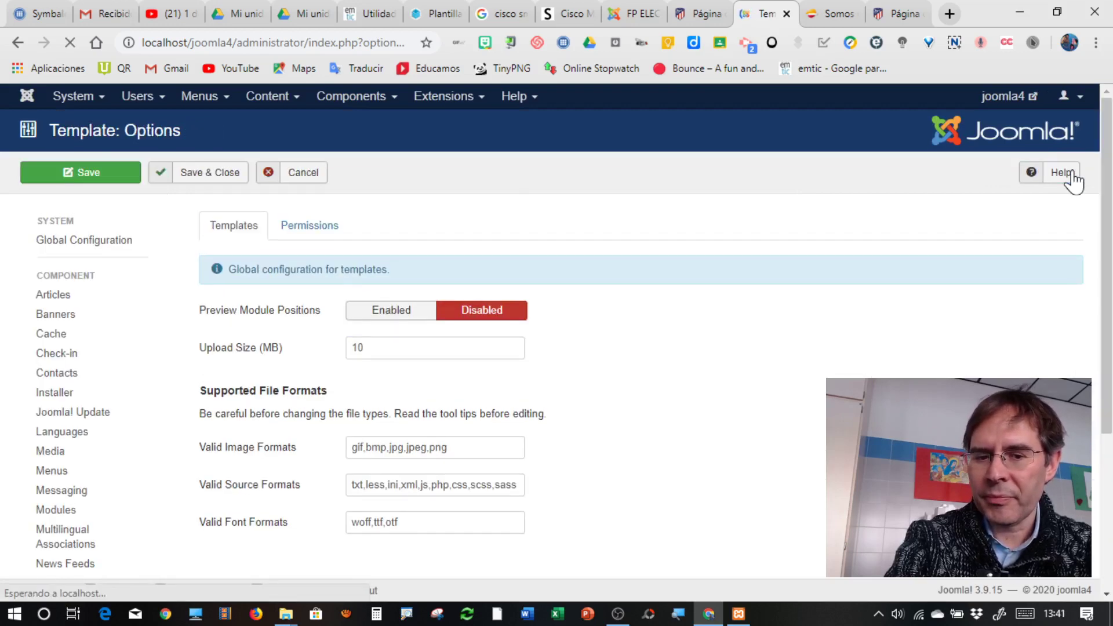
scroll(586, 355, "down", 4)
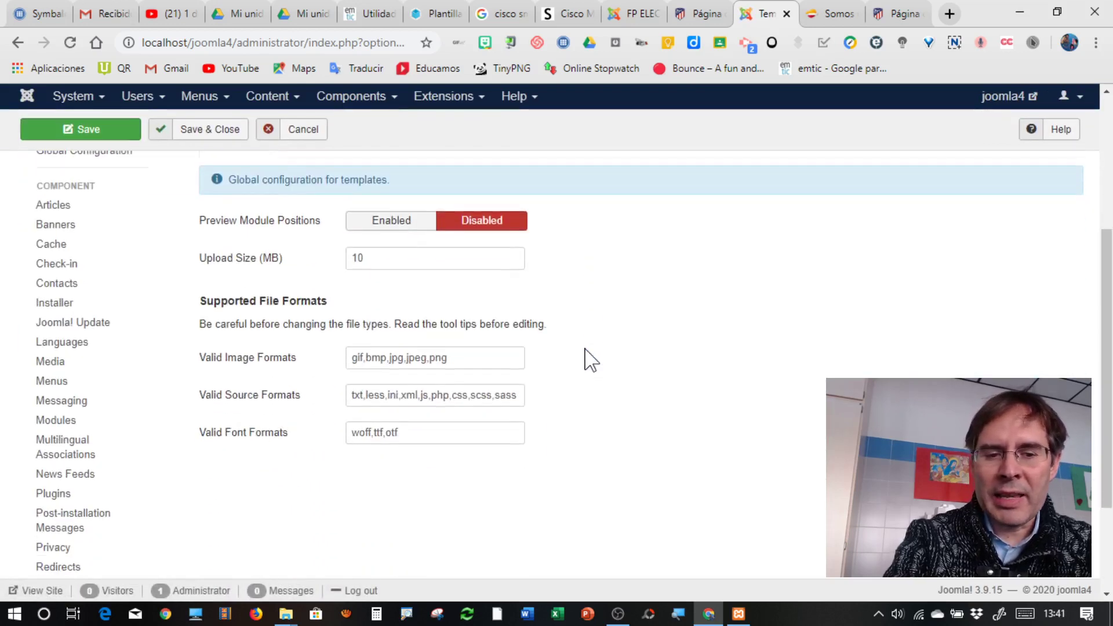
mouse_move(231, 231)
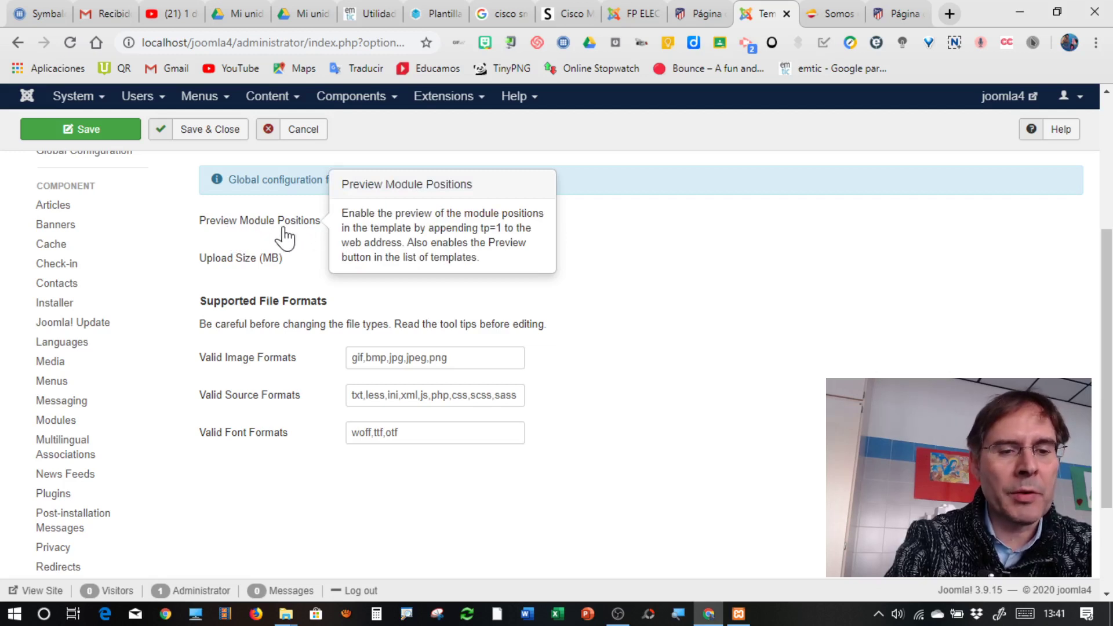
left_click(397, 233)
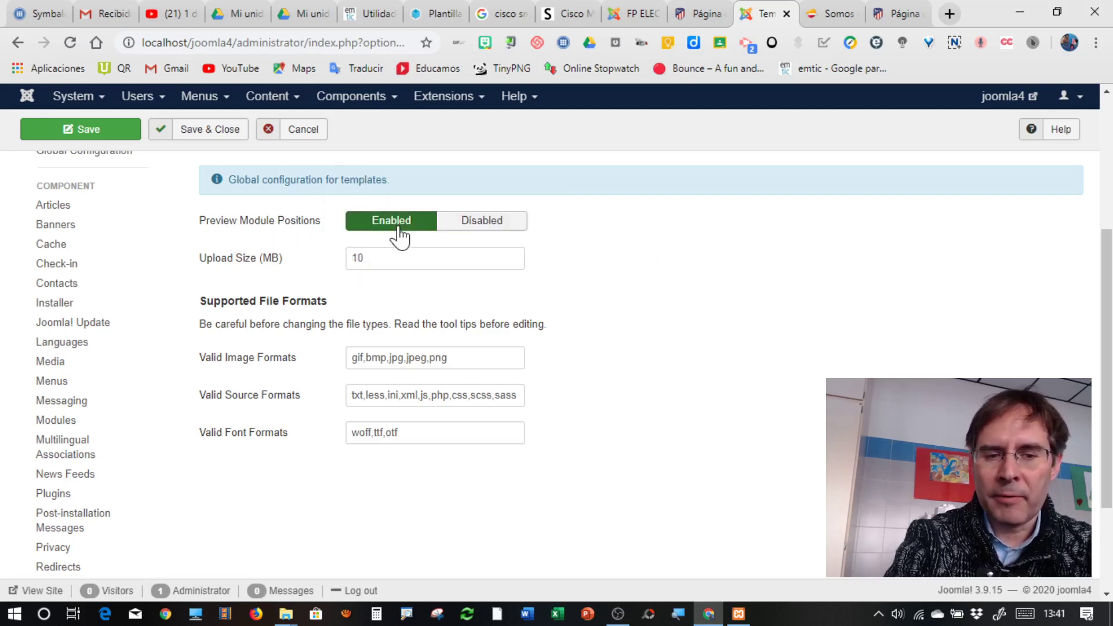
left_click(221, 138)
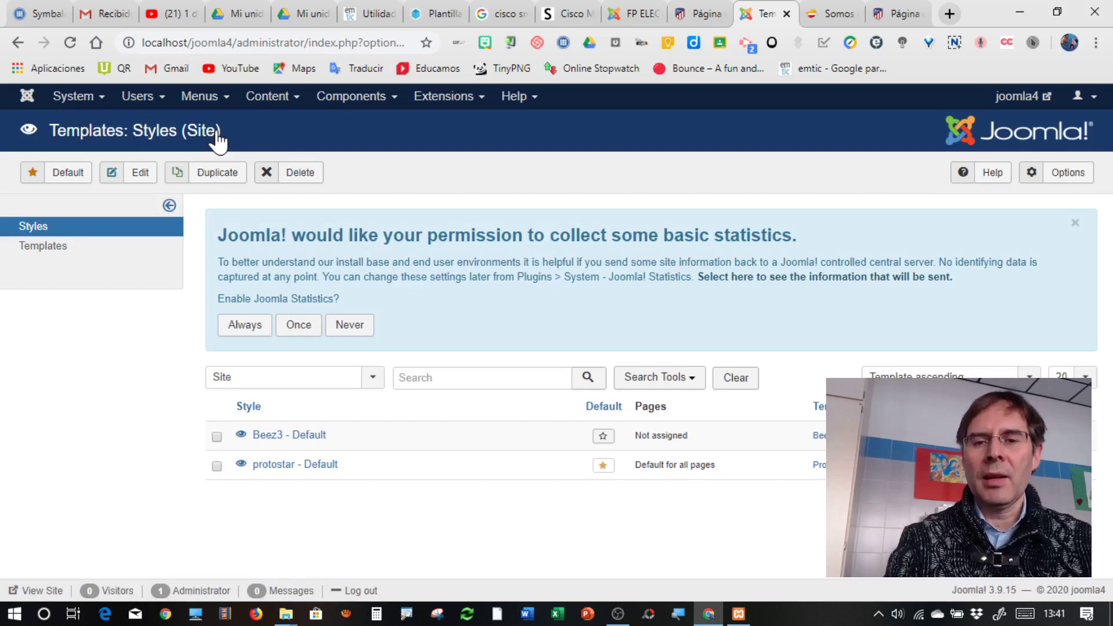
left_click(644, 14)
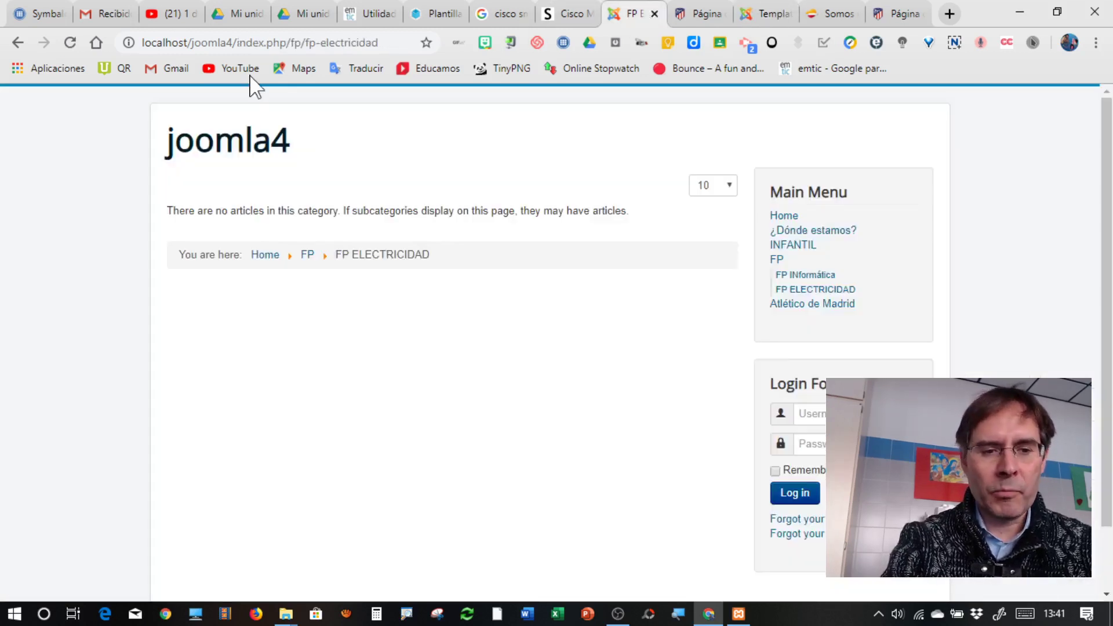
Go to the joomla4 site's Home page
left_click(234, 152)
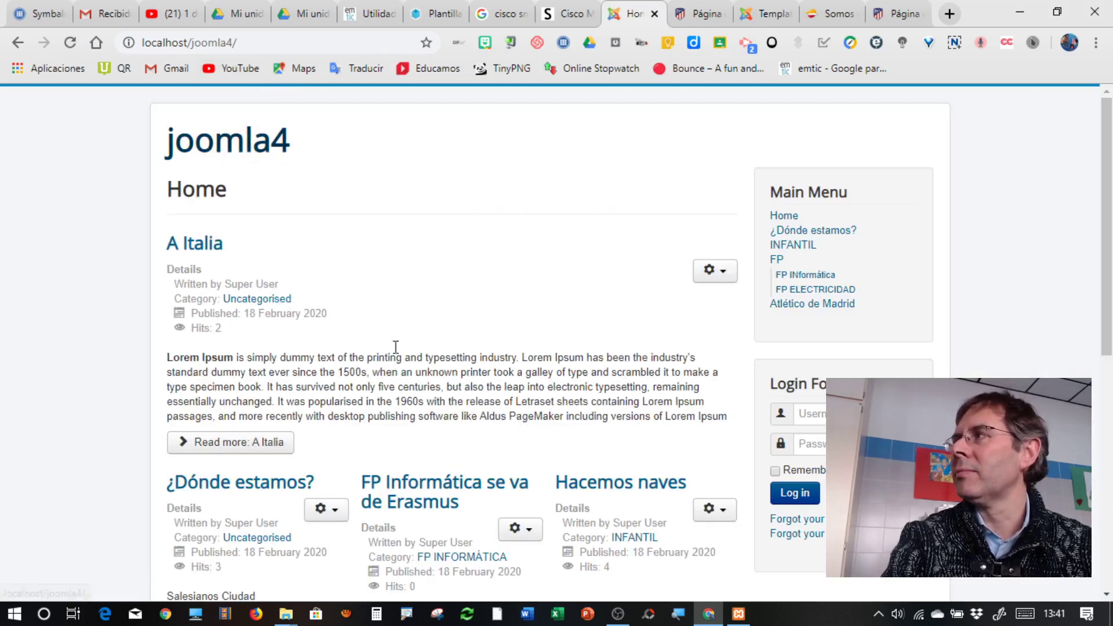
scroll(430, 318, "down", 7)
scroll(430, 316, "up", 7)
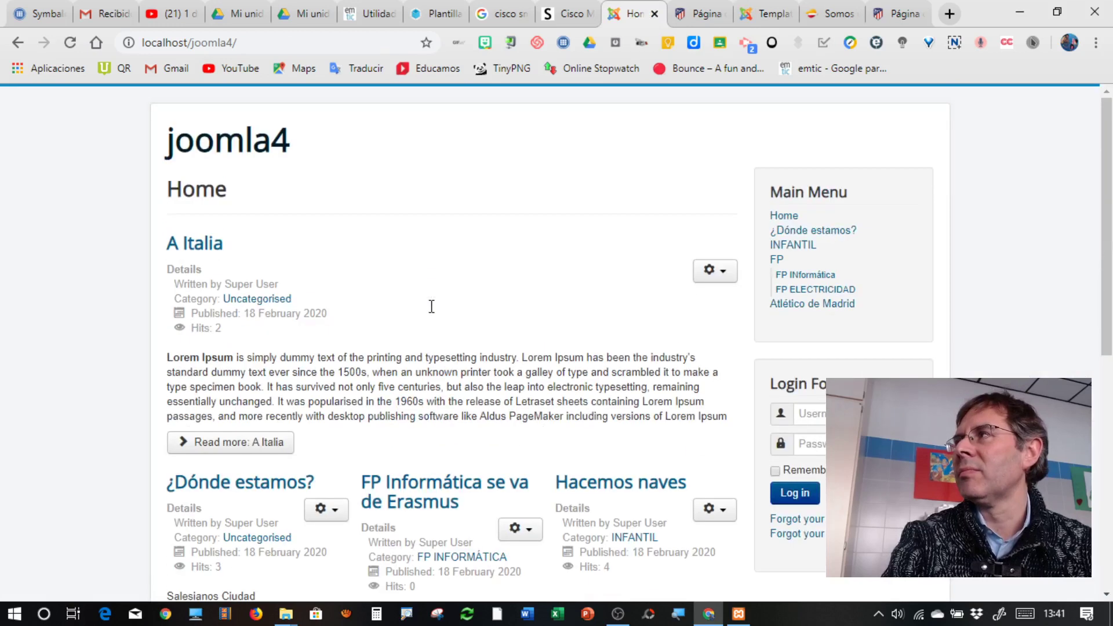
Append ?tp=1 to the Home page URL to outline every module position
left_click(267, 46)
left_click(272, 45)
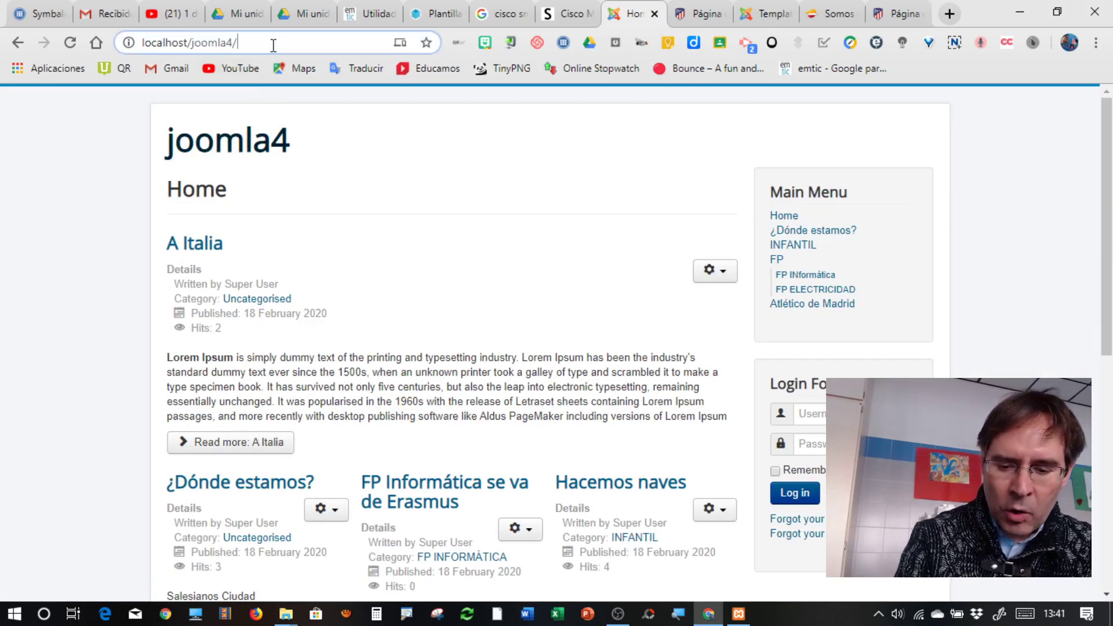
type("?tp=1")
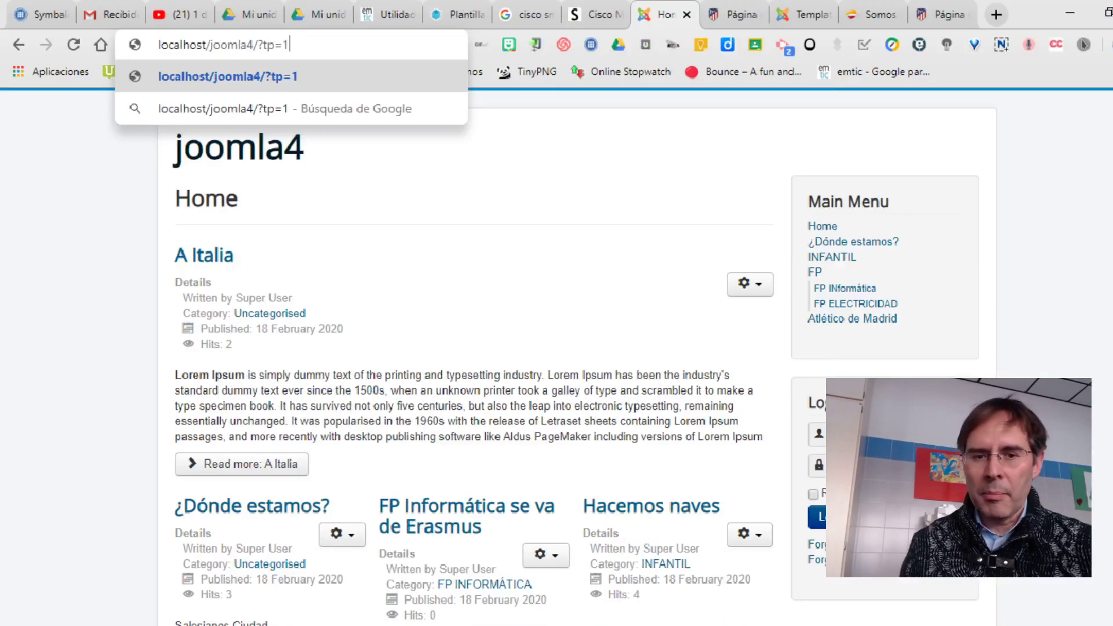
key("Return")
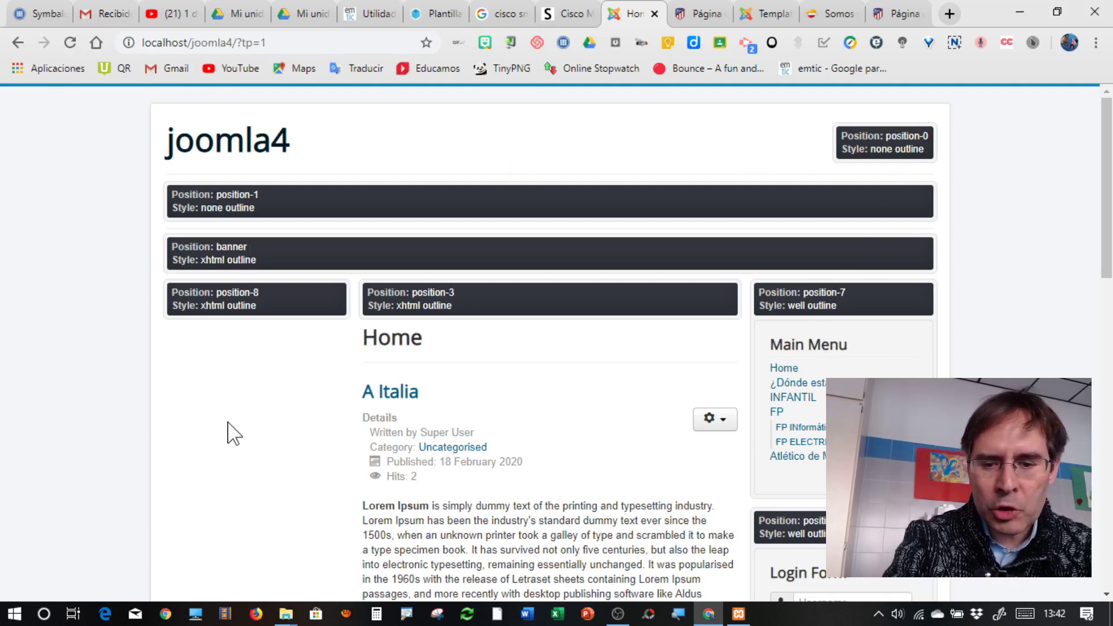
scroll(228, 432, "down", 4)
Scroll to the page bottom to inspect the position-2, footer and debug outlines
scroll(228, 432, "down", 11)
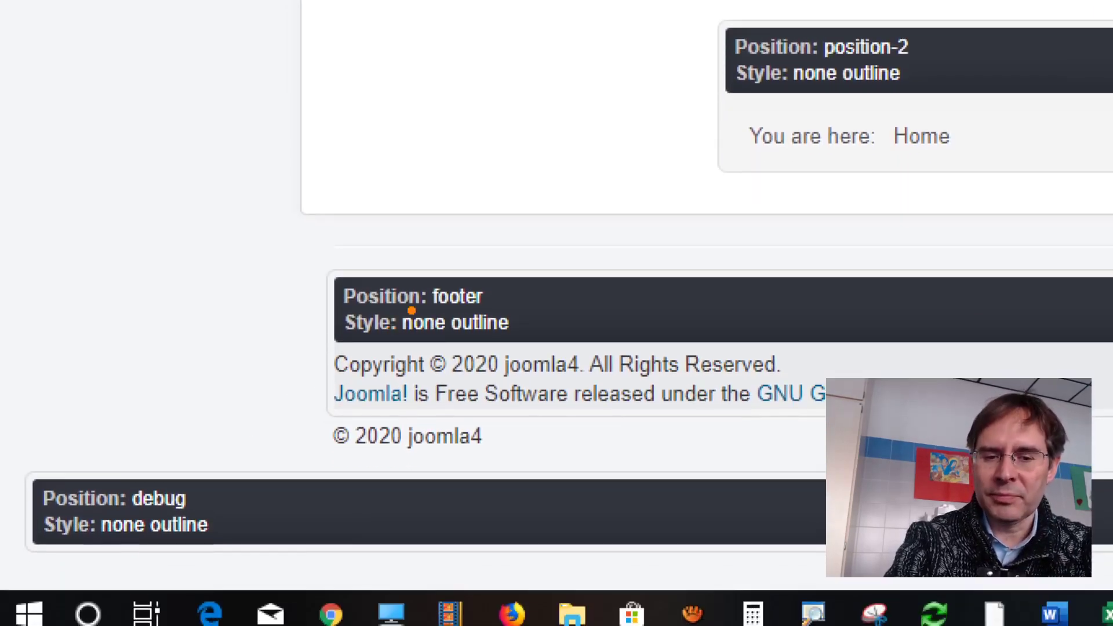
mouse_move(461, 266)
left_mouse_down()
mouse_move(351, 355)
mouse_move(583, 333)
mouse_move(473, 261)
left_mouse_up()
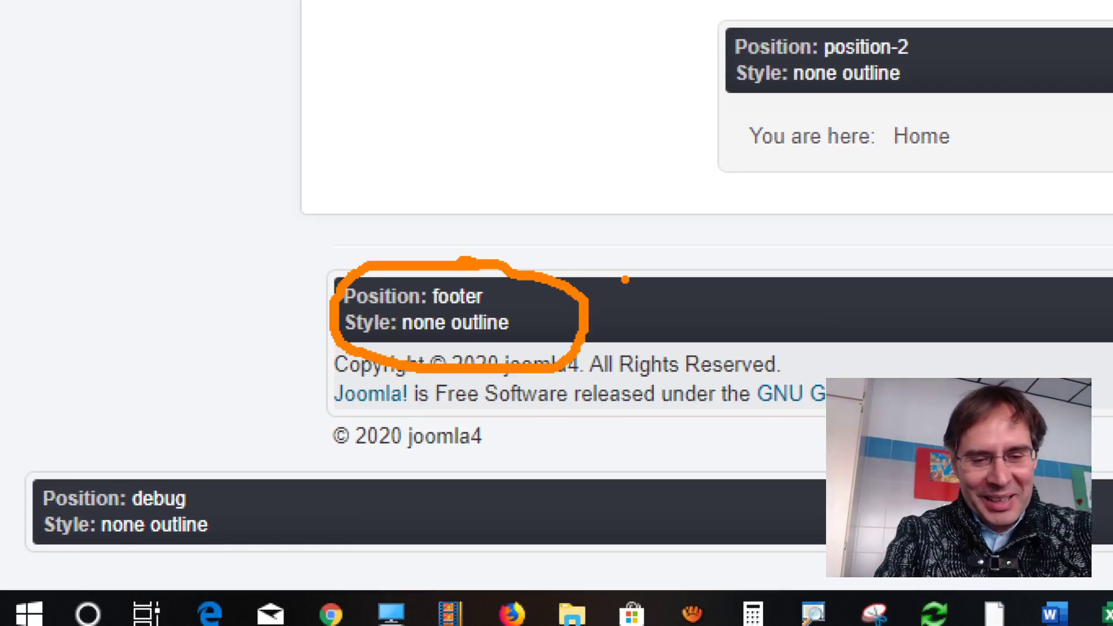
key("Escape")
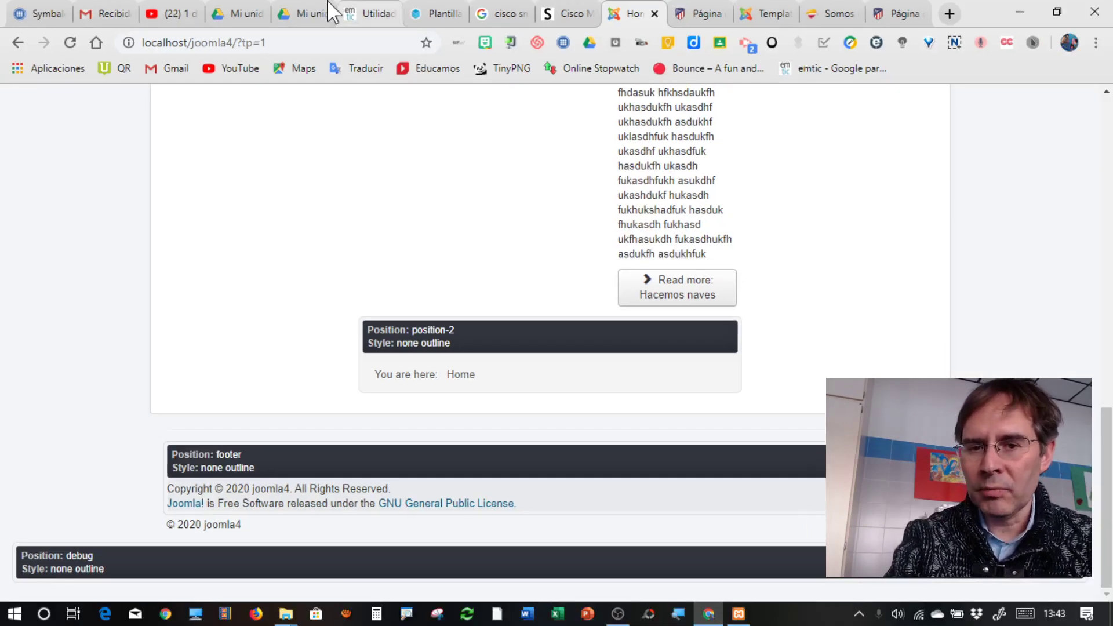
On the atleticodemadrid.com tab, scroll to review the Partners logos and legal links
left_click(703, 13)
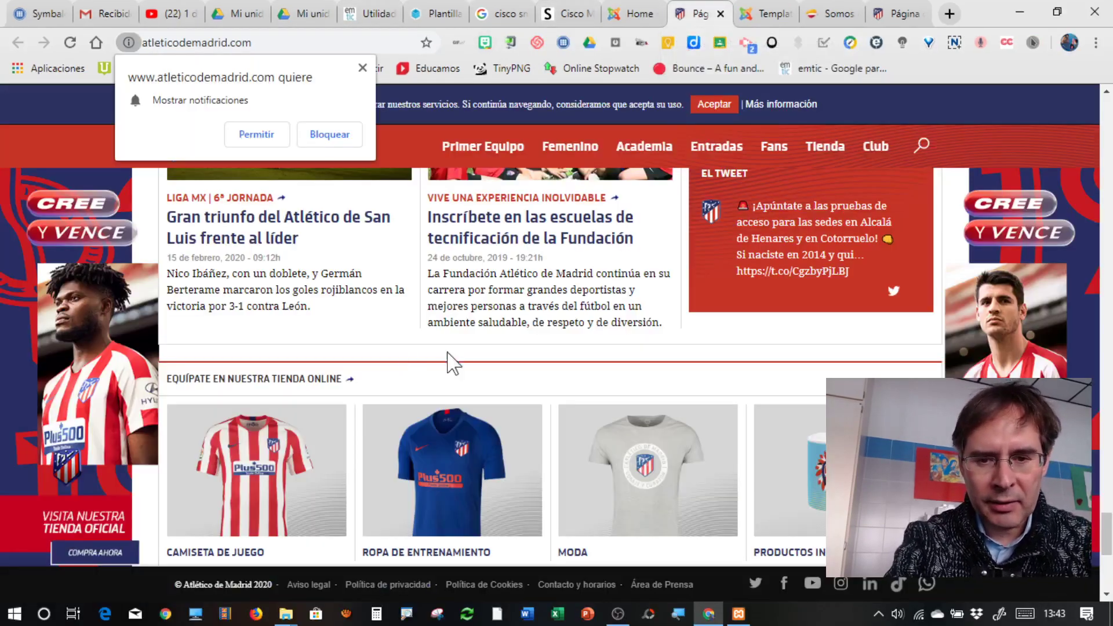
scroll(505, 380, "up", 5)
mouse_move(890, 150)
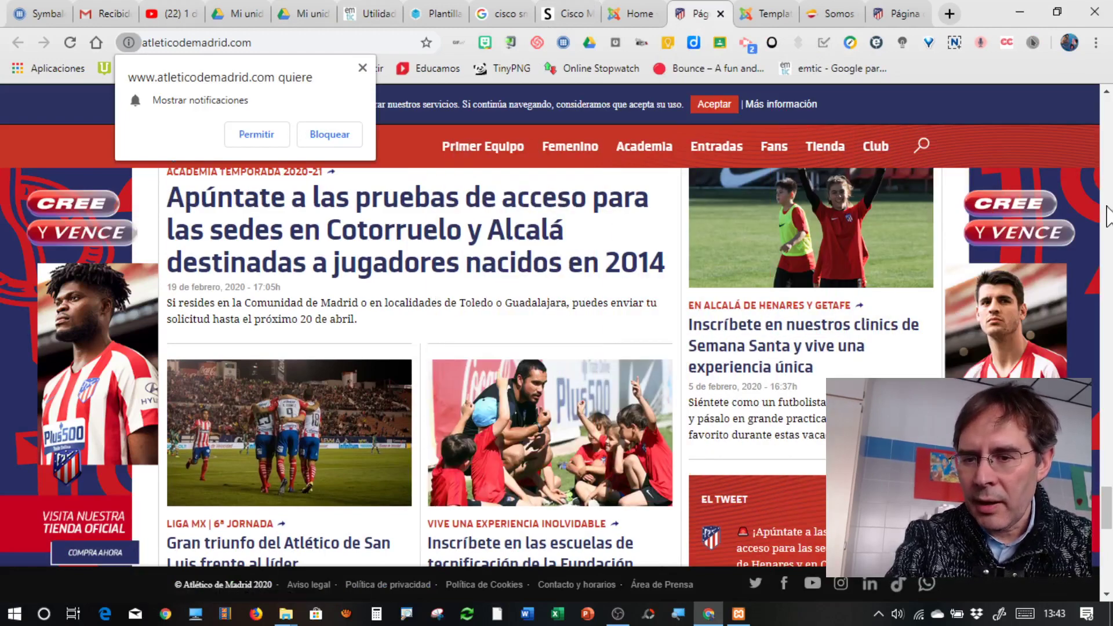
scroll(1096, 362, "down", 5)
scroll(493, 444, "down", 10)
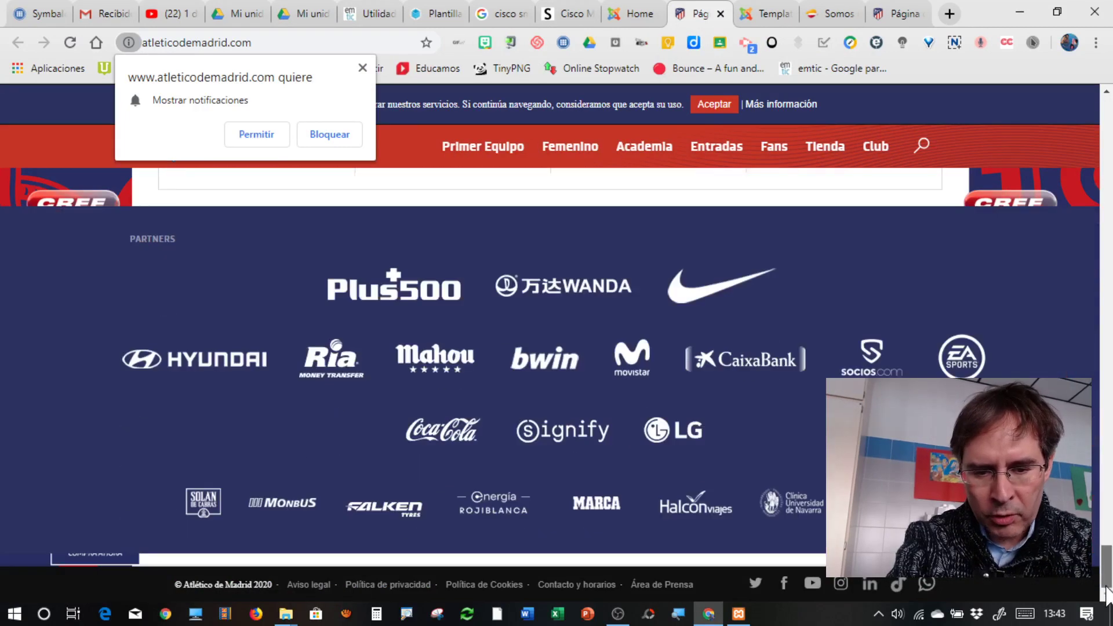
scroll(490, 442, "up", 3)
scroll(464, 432, "down", 3)
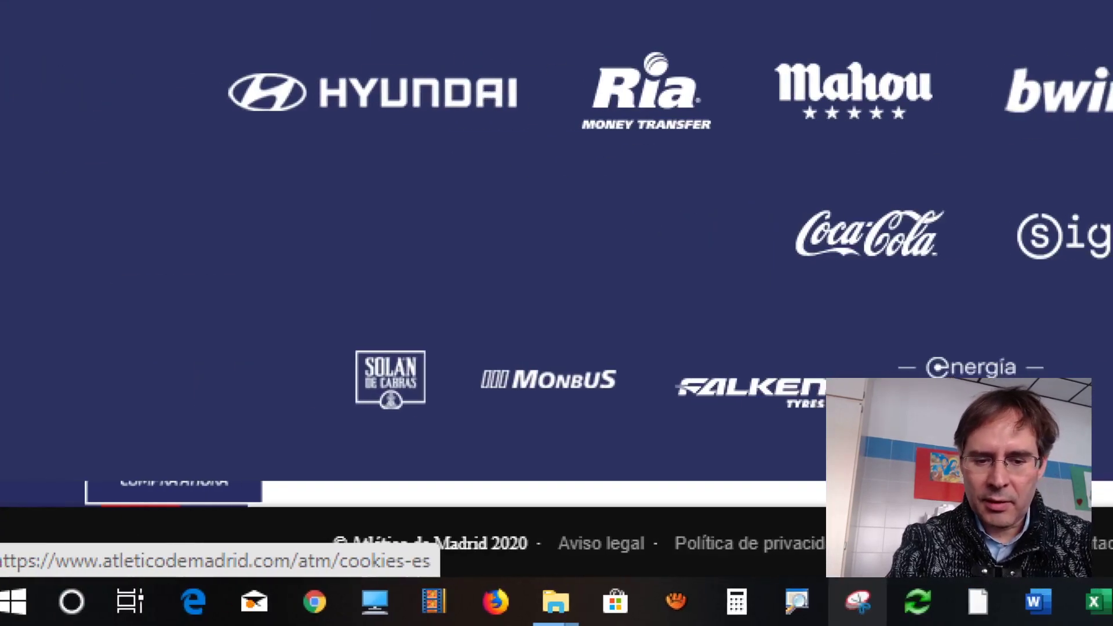
left_click_drag(496, 569, 827, 569)
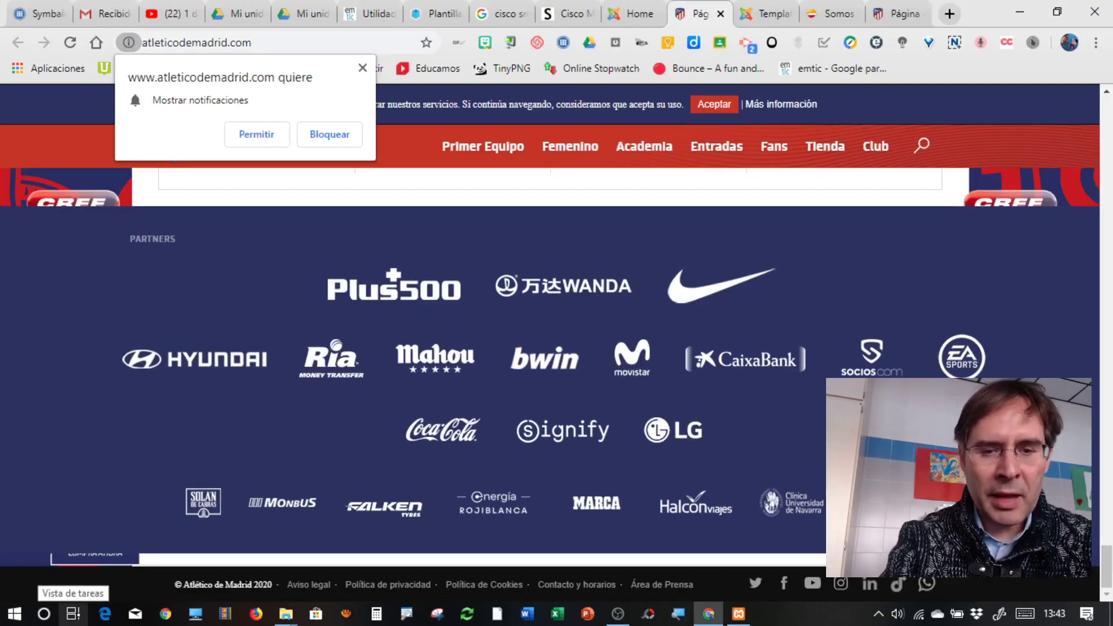
Back in the Joomla admin, open the site Modules list
left_click(764, 14)
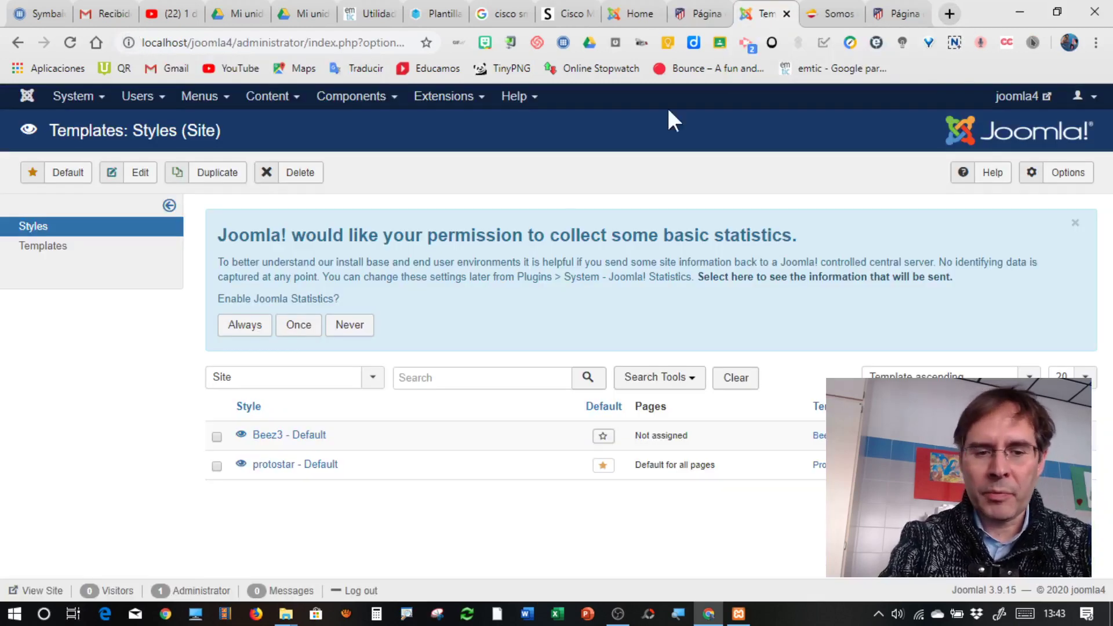
left_click(449, 111)
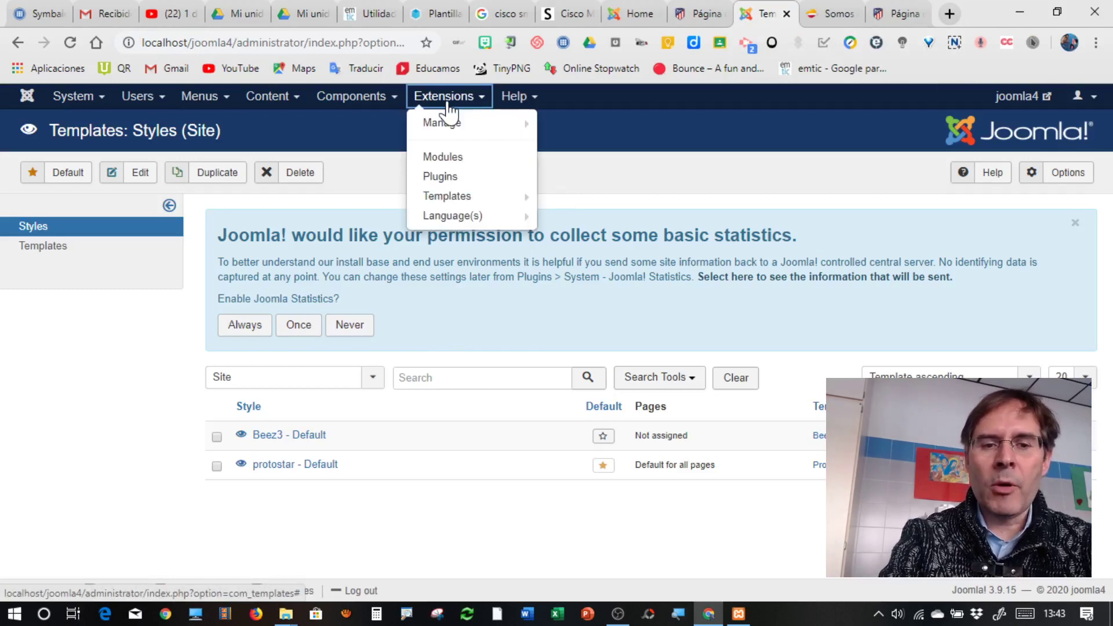
left_click(443, 166)
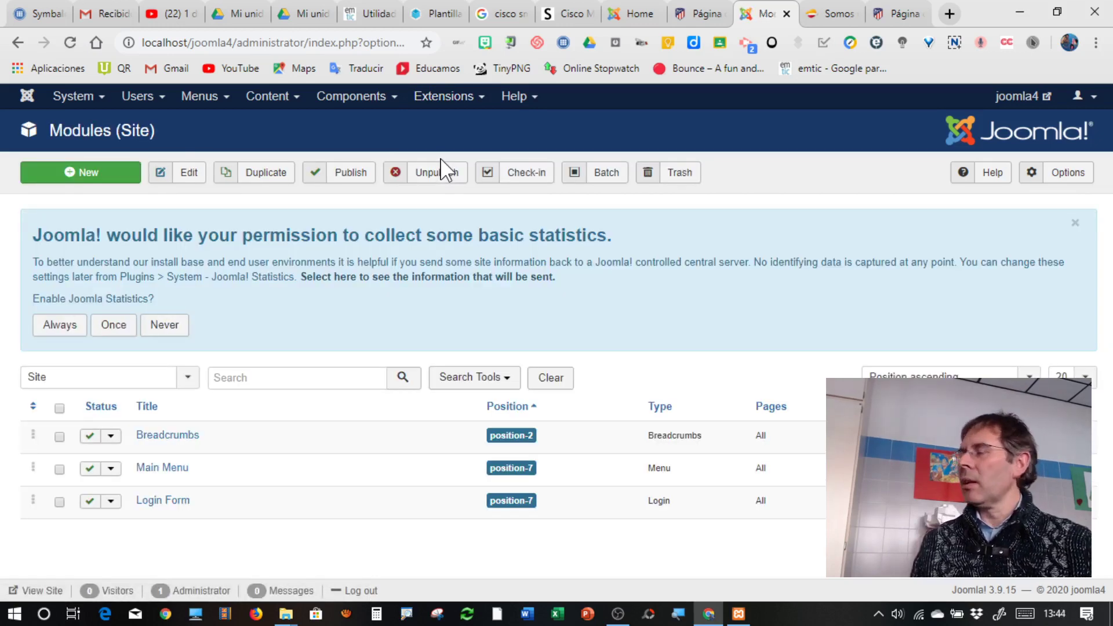
Compare with the front-end position outlines, then reload the site Modules list
left_click(634, 15)
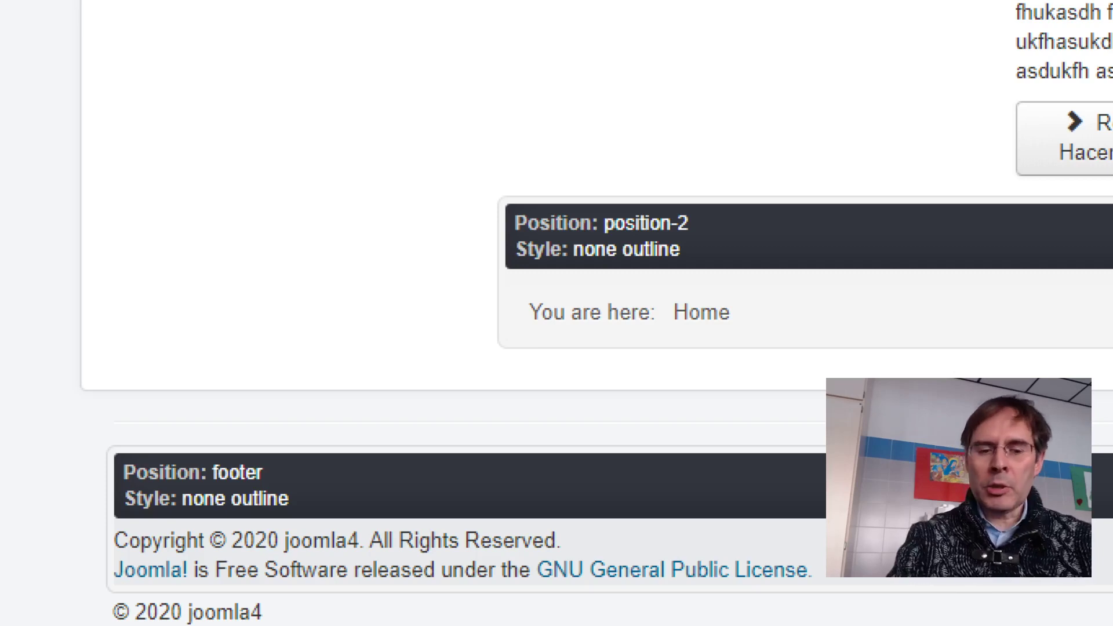
mouse_move(284, 430)
left_mouse_down()
mouse_move(179, 427)
mouse_move(230, 568)
mouse_move(270, 438)
left_mouse_up()
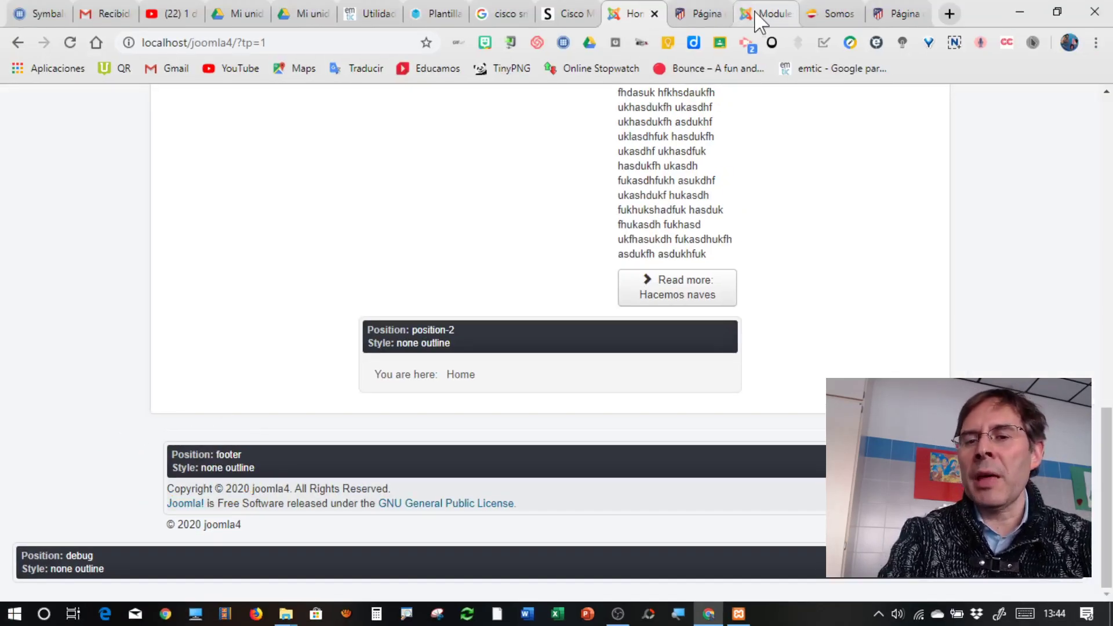
left_click(761, 16)
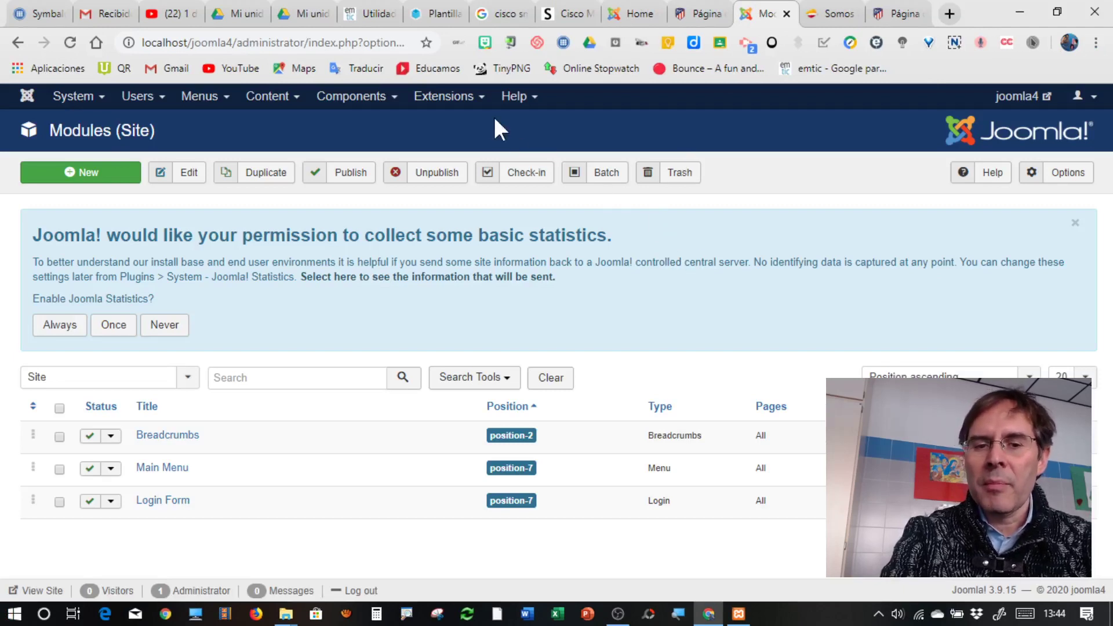
left_click(463, 104)
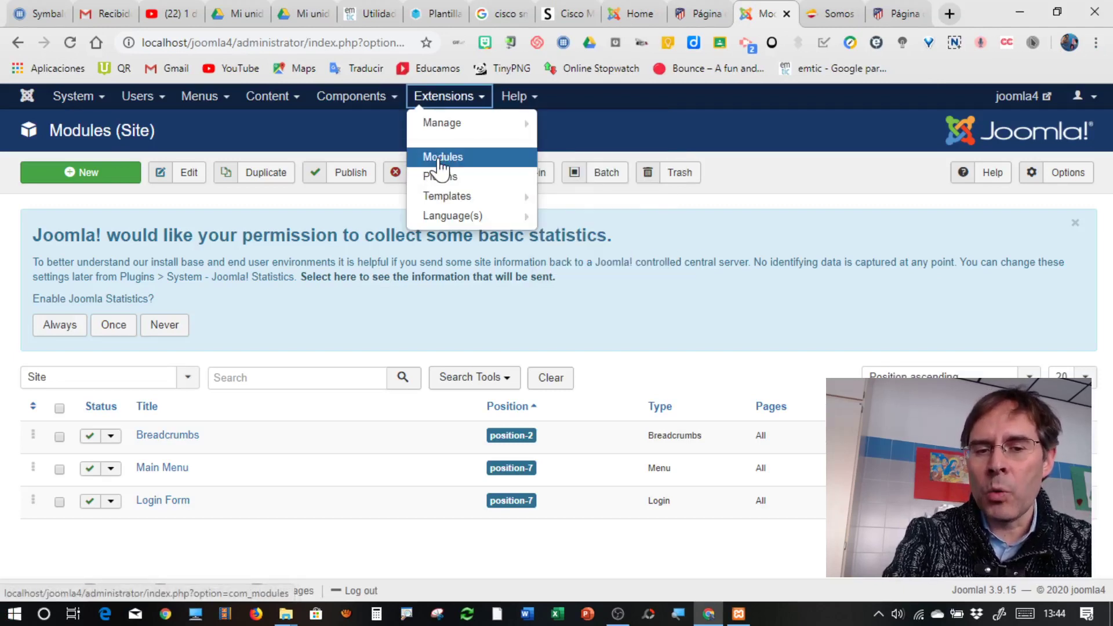
left_click(440, 158)
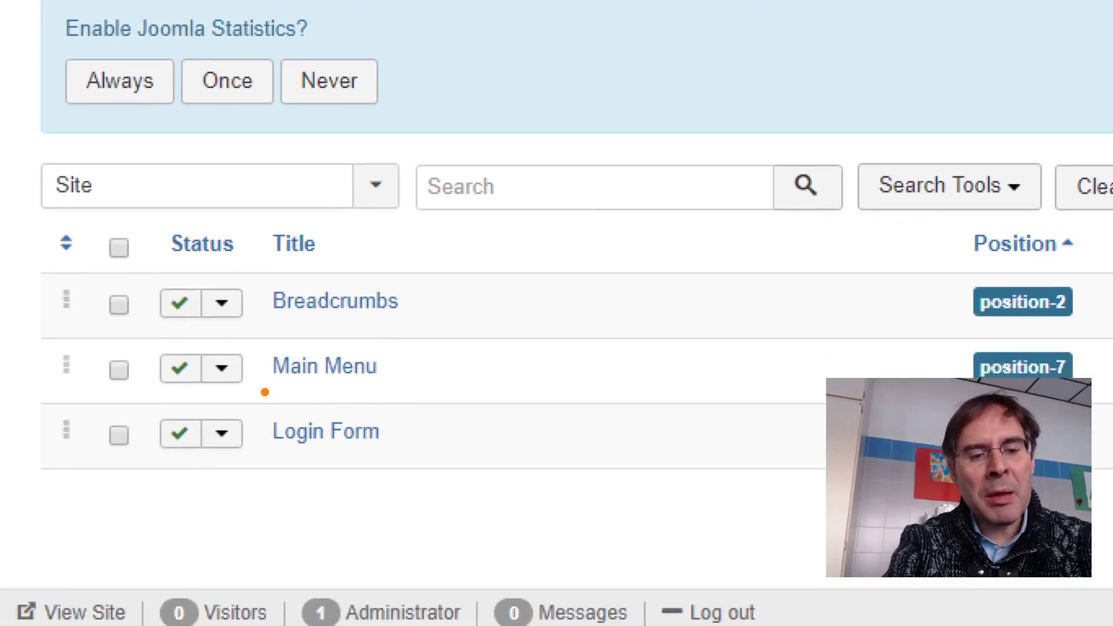
left_click_drag(265, 392, 357, 385)
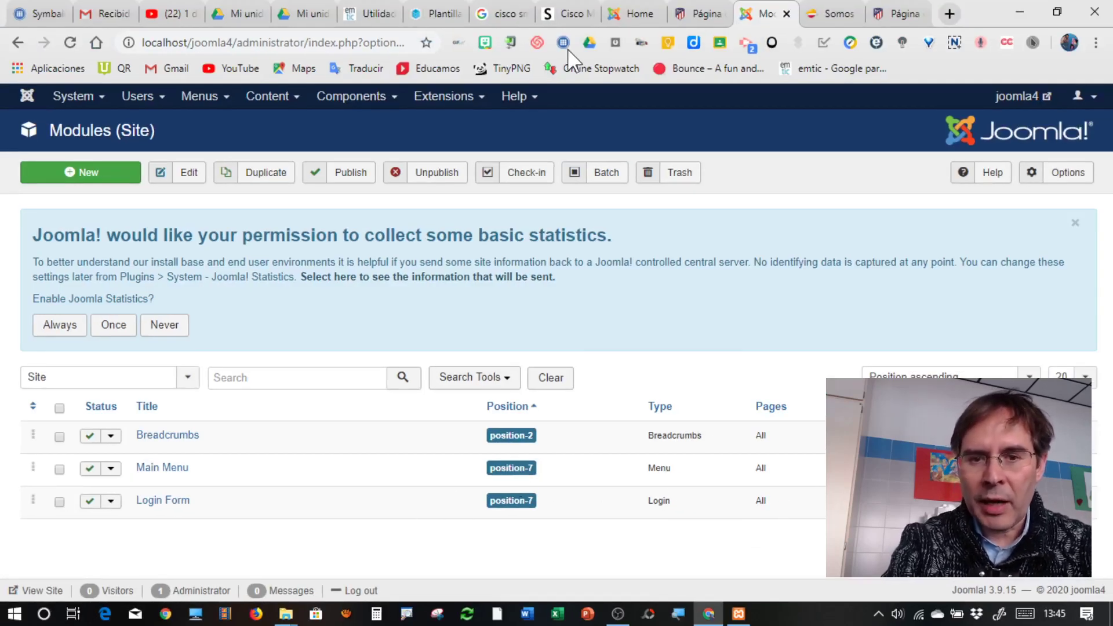
Compare front-end Home outlines with the admin Modules (Site) list, ending on the list
left_click(623, 13)
scroll(749, 325, "up", 12)
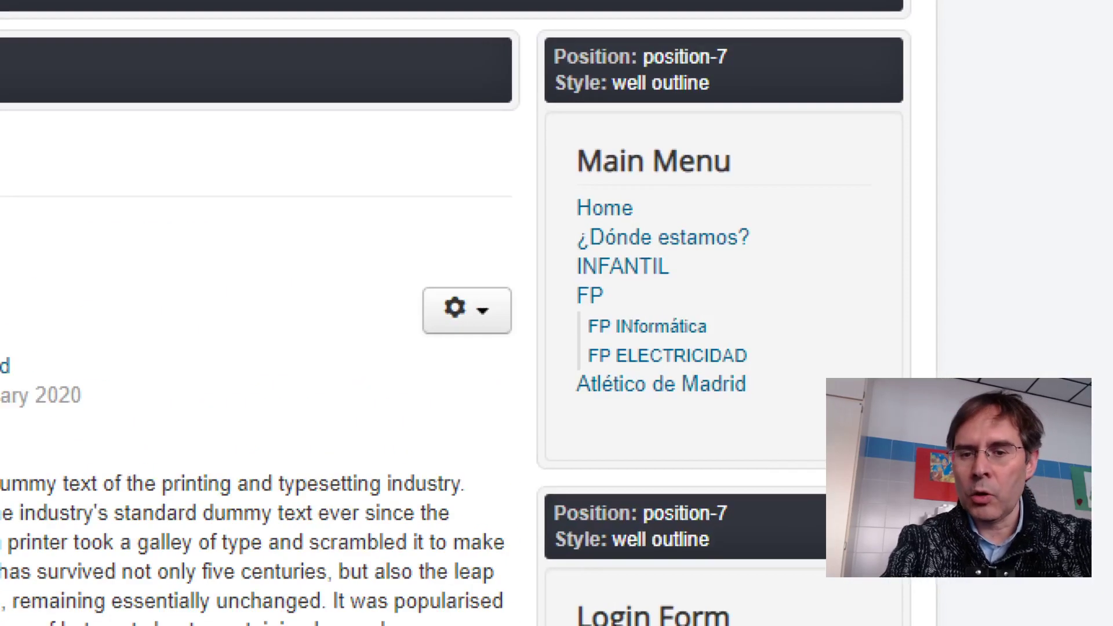
mouse_move(884, 121)
left_mouse_down()
mouse_move(780, 117)
mouse_move(719, 226)
left_mouse_up()
mouse_move(472, 243)
left_mouse_down()
mouse_move(580, 406)
mouse_move(818, 281)
mouse_move(779, 21)
left_mouse_up()
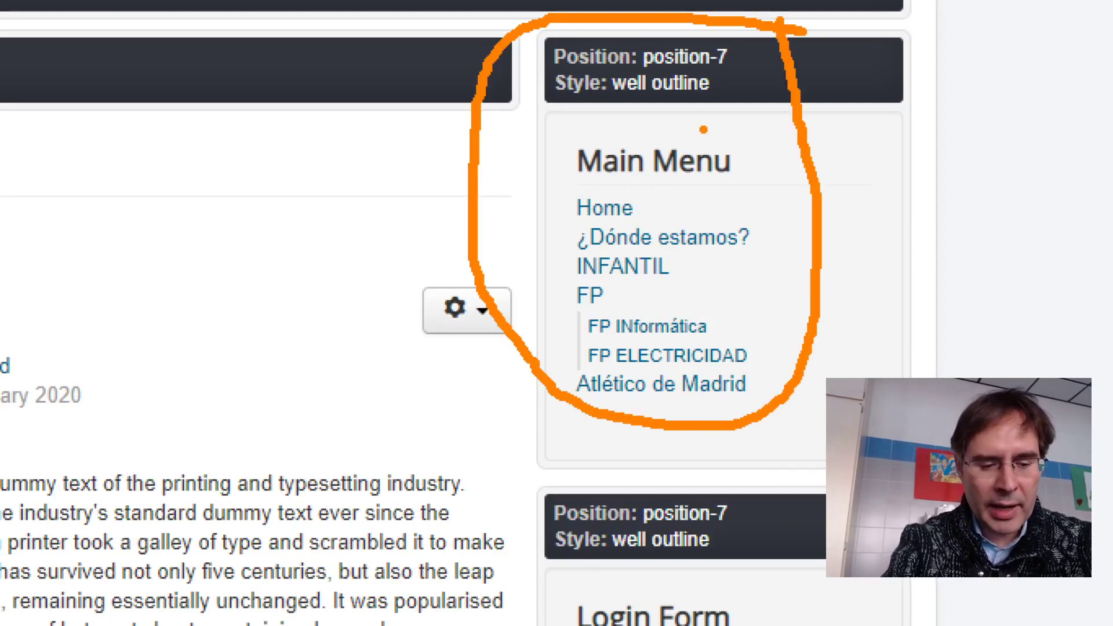
key("Escape")
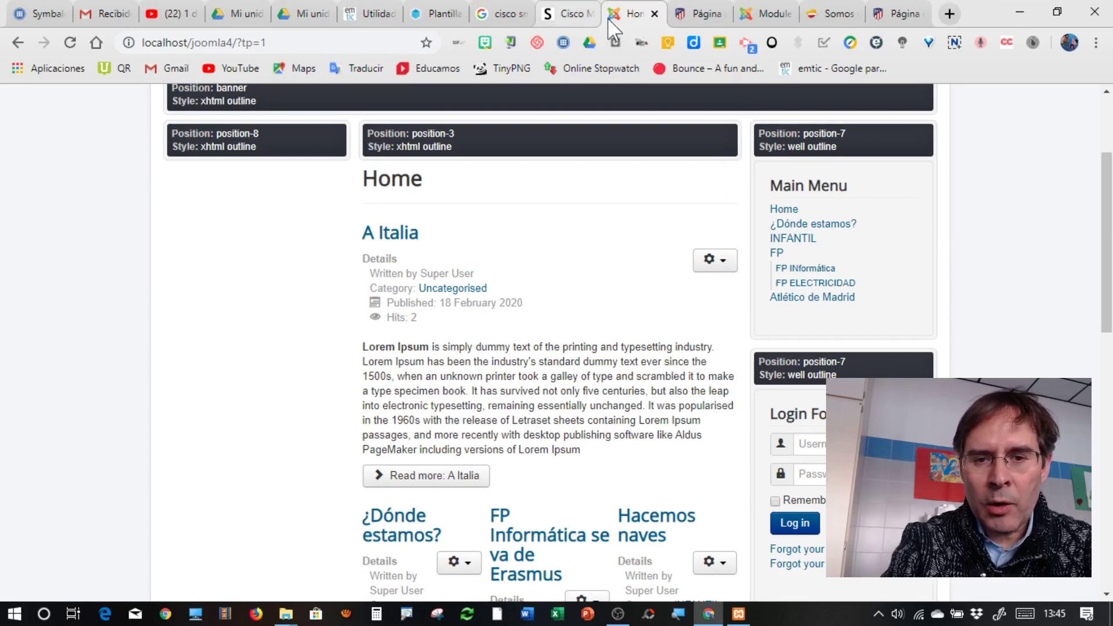
left_click(765, 13)
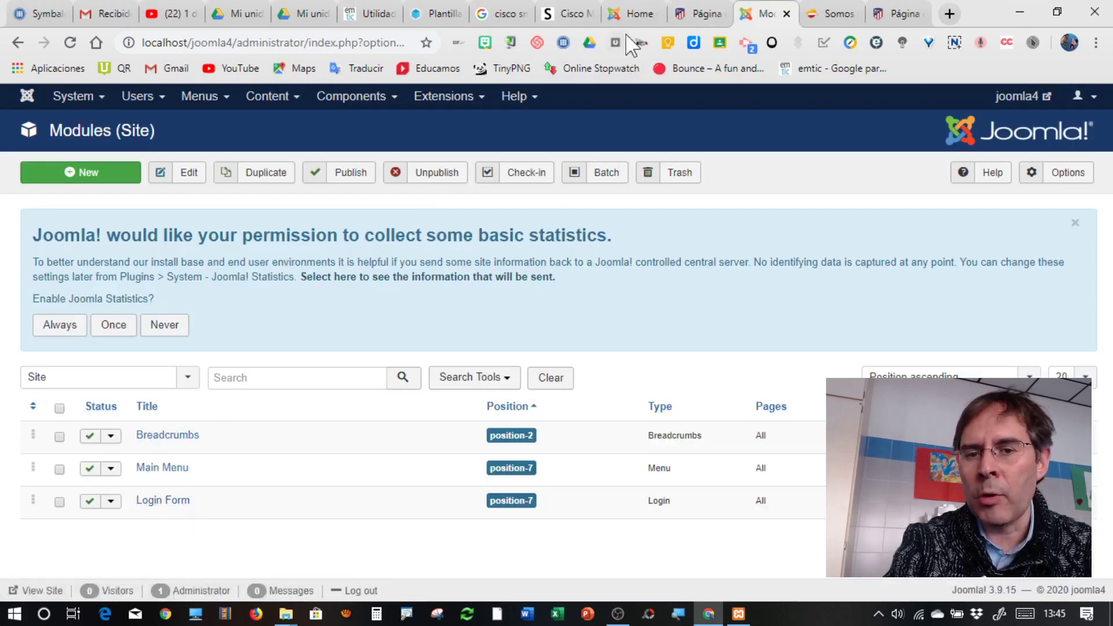
left_click(635, 14)
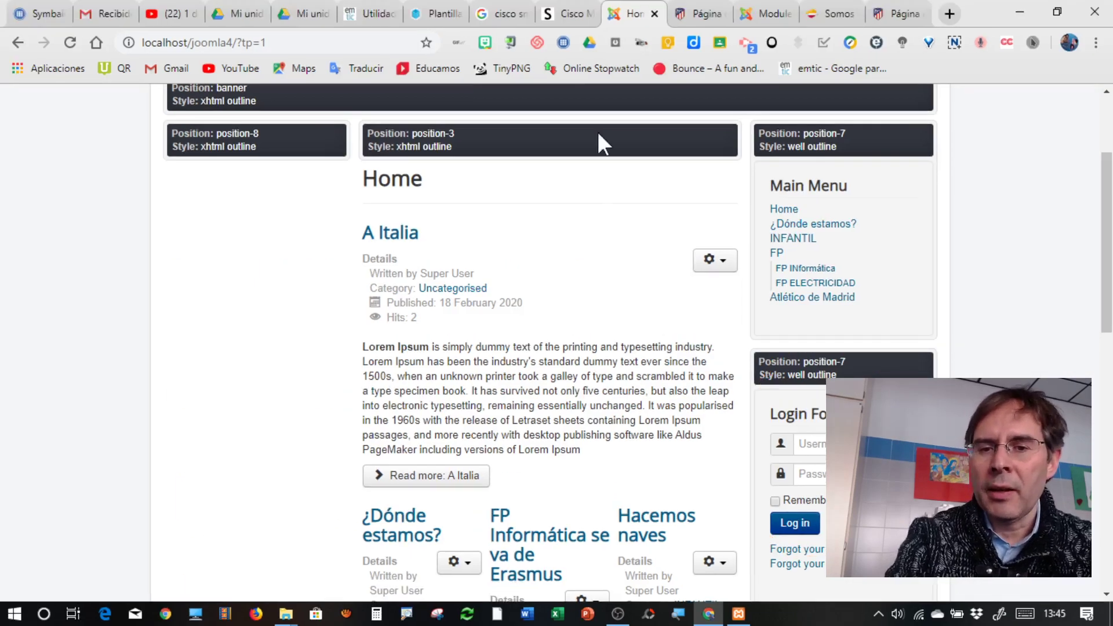
left_click(761, 15)
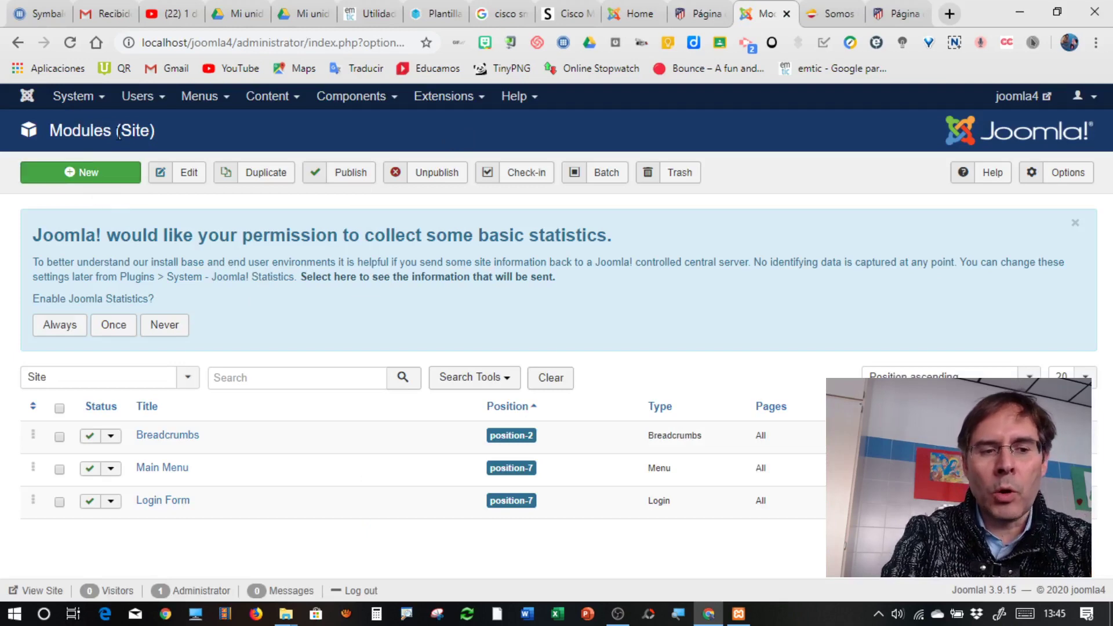
Start a new site module and choose the Menu module type
left_click(89, 174)
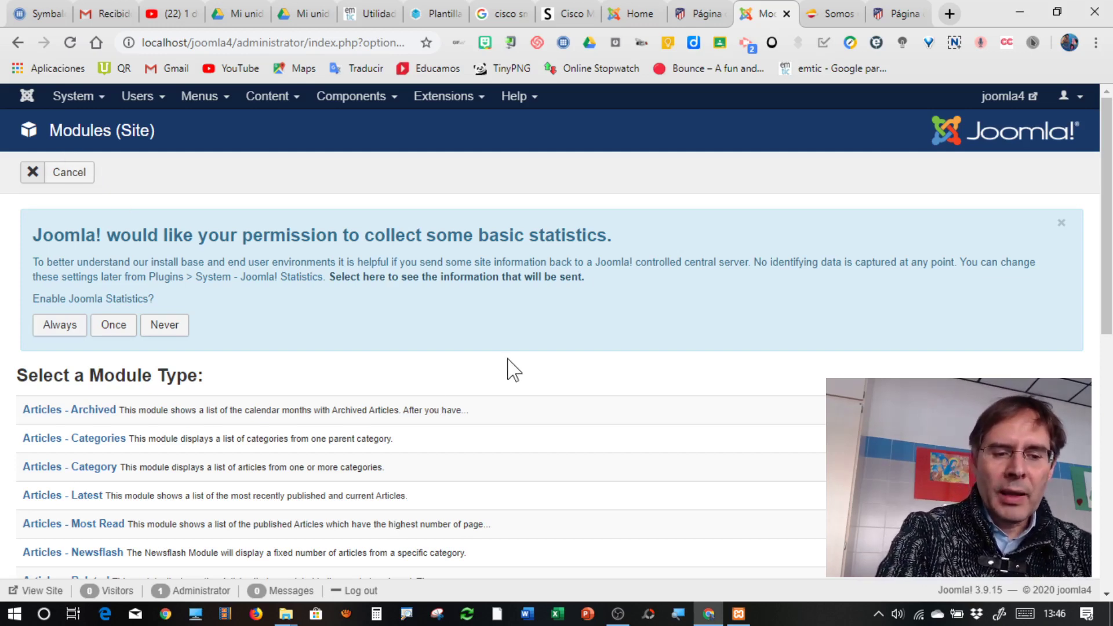
scroll(512, 370, "down", 3)
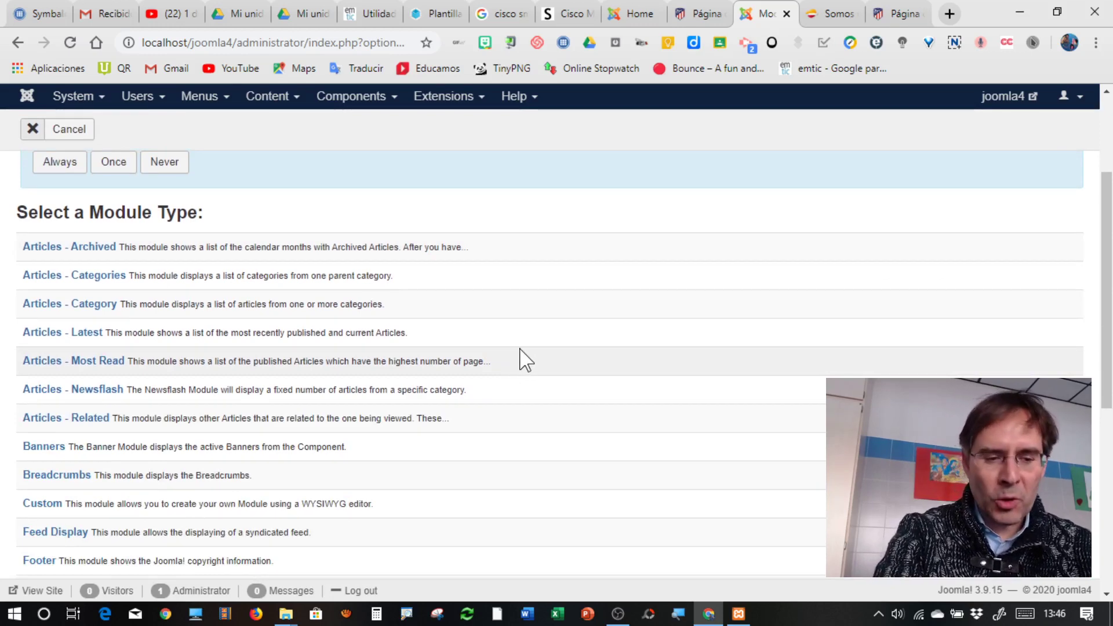
scroll(523, 360, "down", 3)
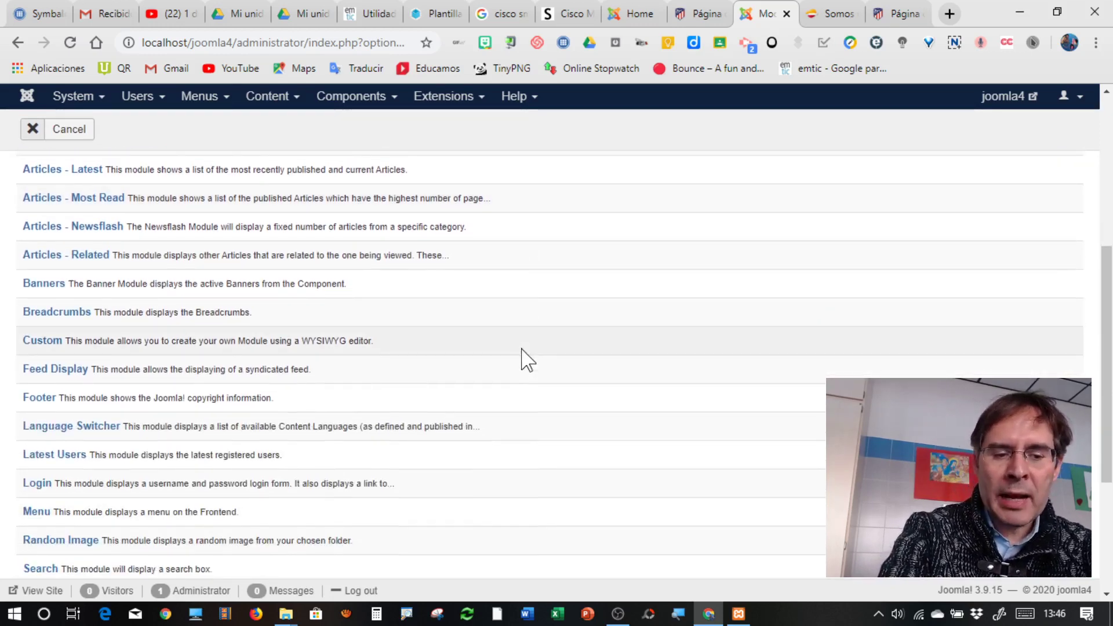
scroll(522, 358, "down", 3)
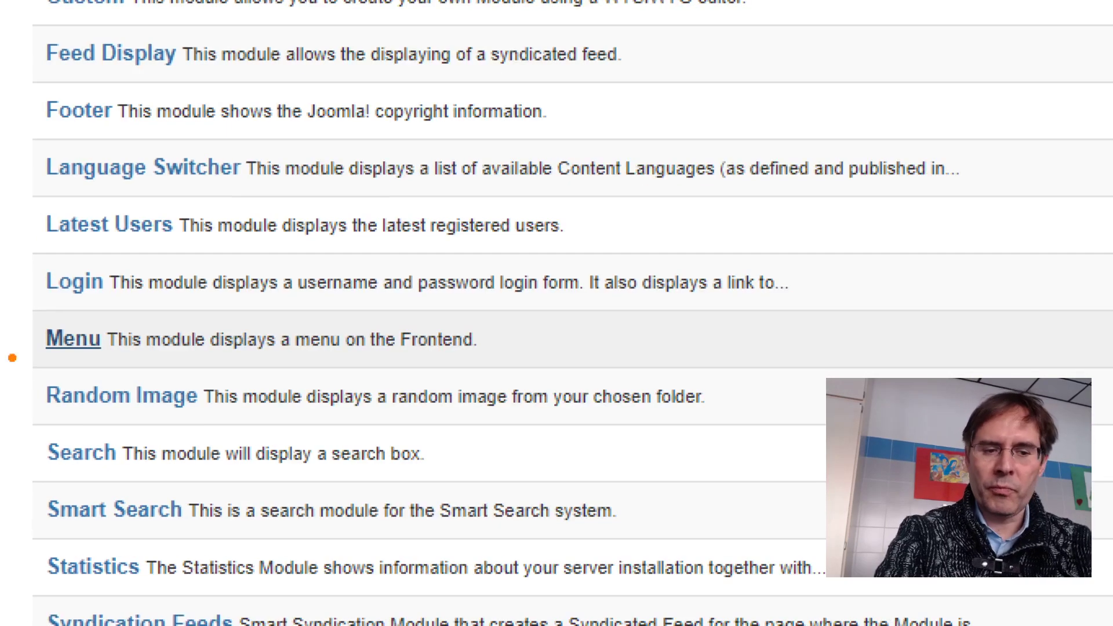
mouse_move(86, 302)
left_mouse_down()
mouse_move(18, 367)
mouse_move(306, 376)
mouse_move(551, 336)
mouse_move(41, 278)
left_mouse_up()
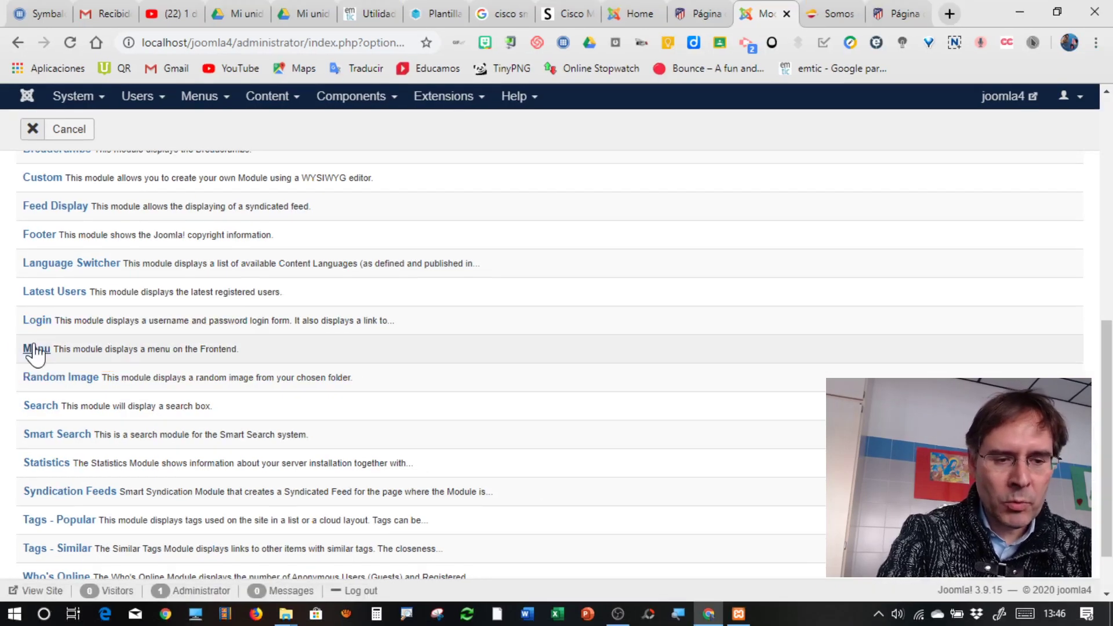
left_click(70, 342)
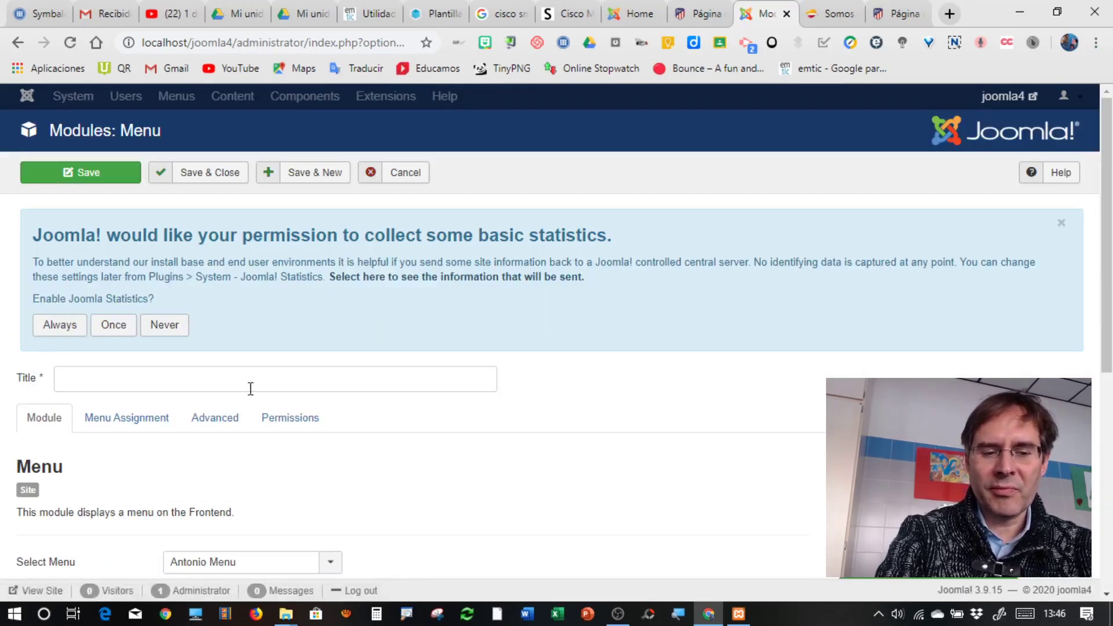
Title the new Menu module 'Antonio Menu' and browse the Beez3 positions in the Position list
left_click(116, 386)
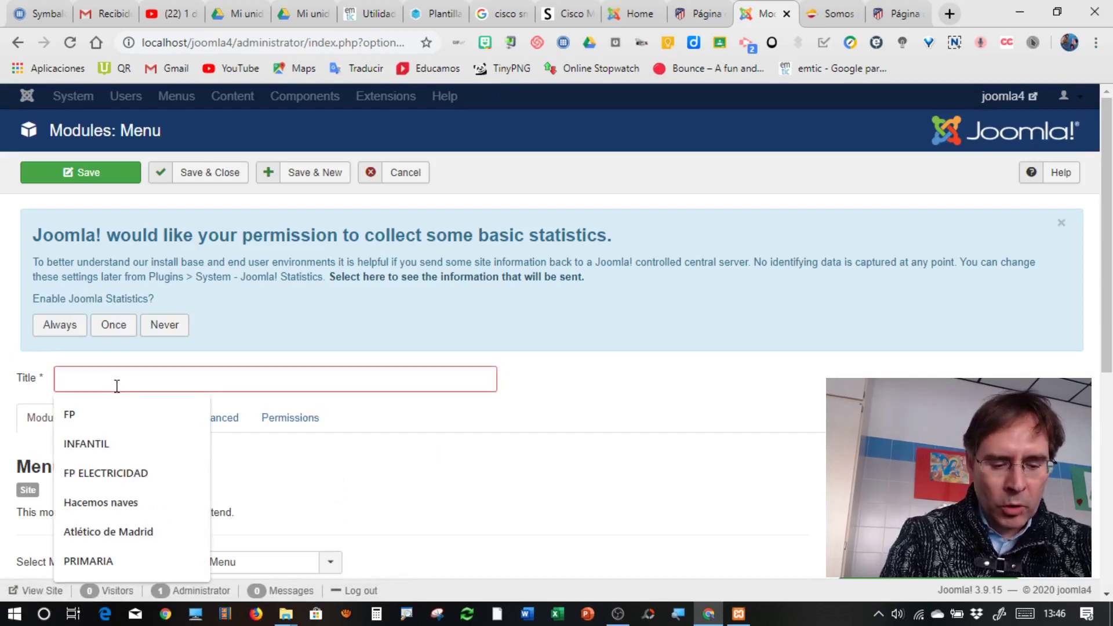
type("Antonio ")
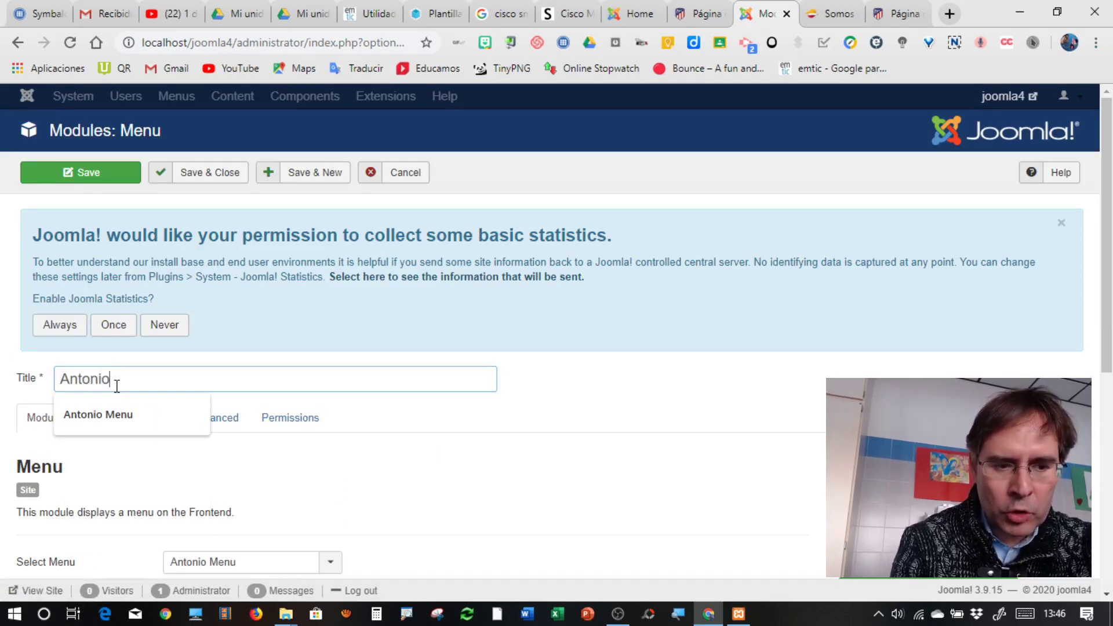
type("Menu")
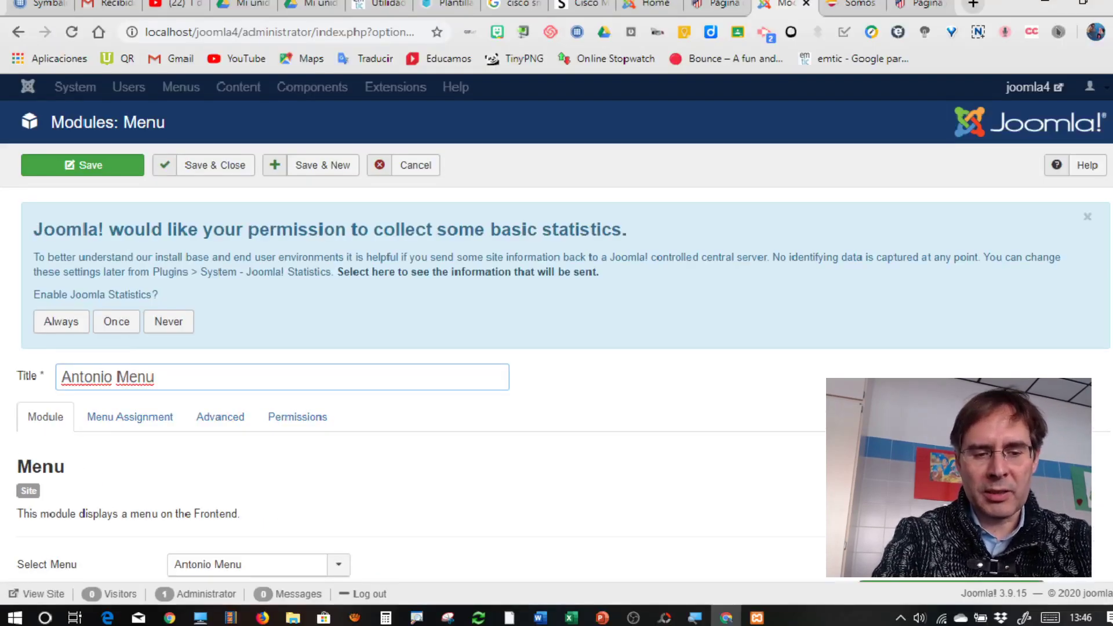
scroll(438, 461, "down", 3)
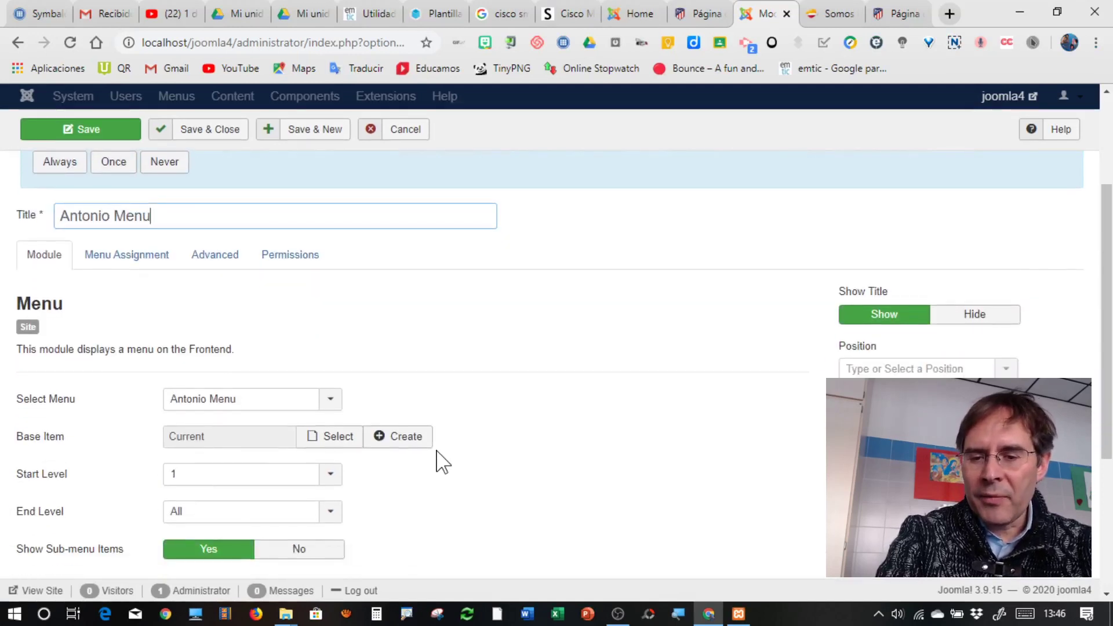
left_click(1005, 371)
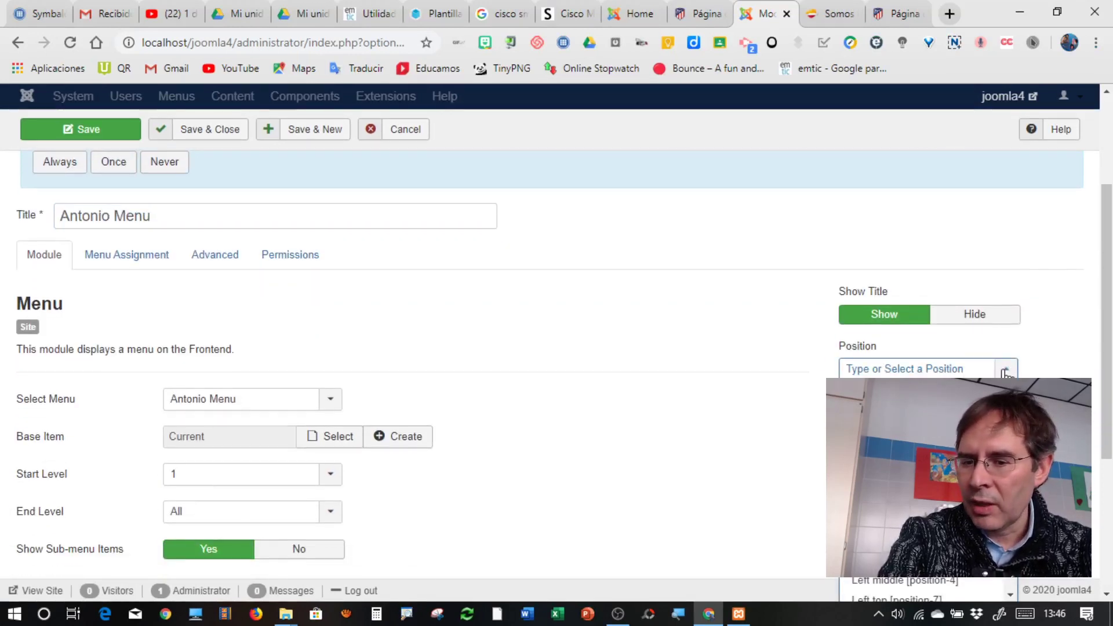
scroll(1108, 335, "down", 3)
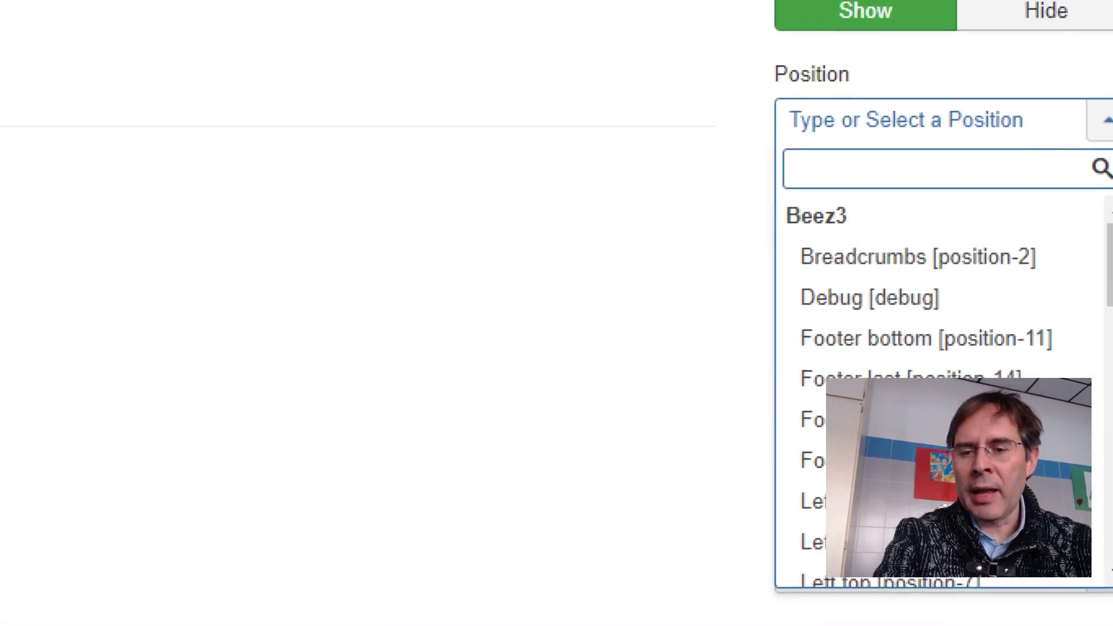
left_click_drag(854, 283, 861, 377)
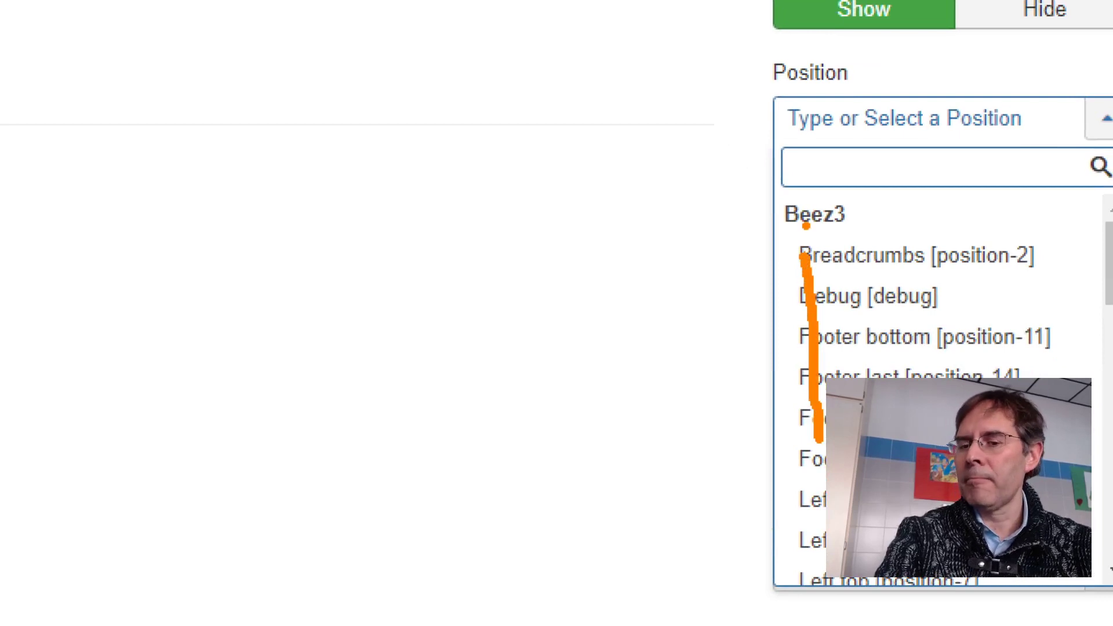
mouse_move(847, 189)
left_mouse_down()
mouse_move(820, 183)
mouse_move(749, 239)
mouse_move(900, 223)
mouse_move(836, 176)
mouse_move(722, 206)
mouse_move(859, 251)
mouse_move(886, 177)
left_mouse_up()
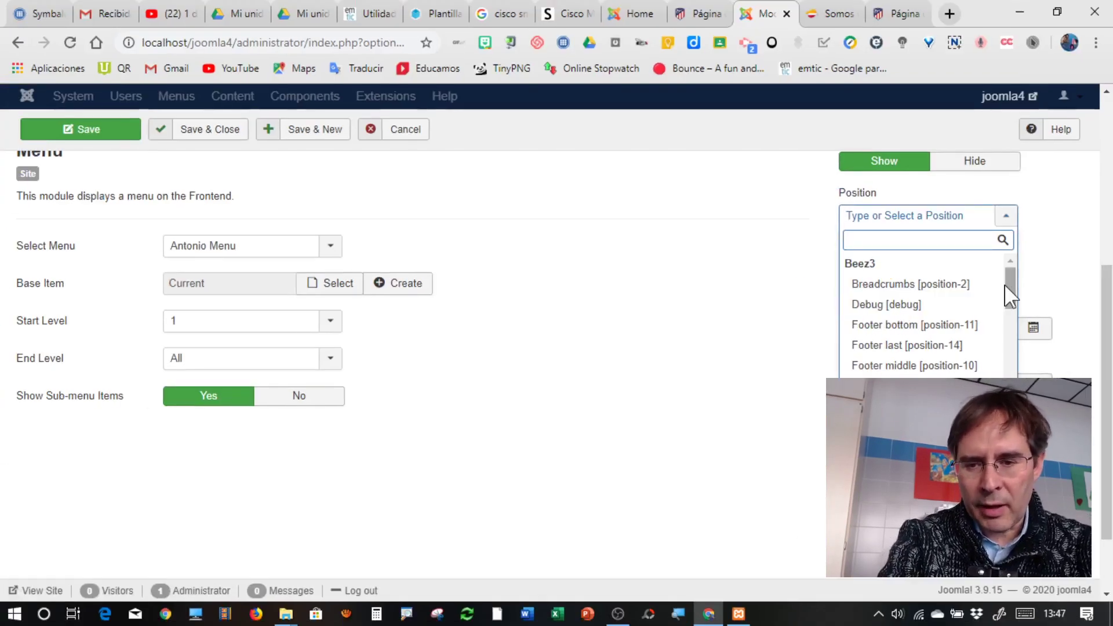
Set the Antonio Menu module's position to Protostar Footer [footer]
mouse_move(1008, 283)
left_mouse_down()
mouse_move(1004, 400)
mouse_move(999, 281)
mouse_move(999, 330)
mouse_move(1000, 293)
left_mouse_up()
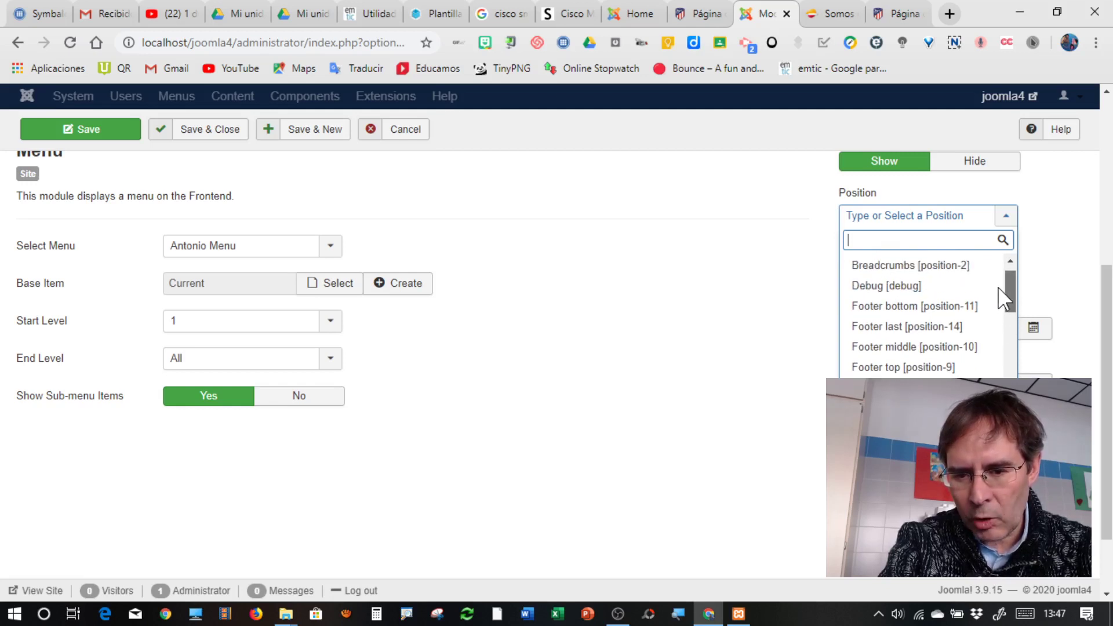
left_click_drag(999, 288, 1001, 274)
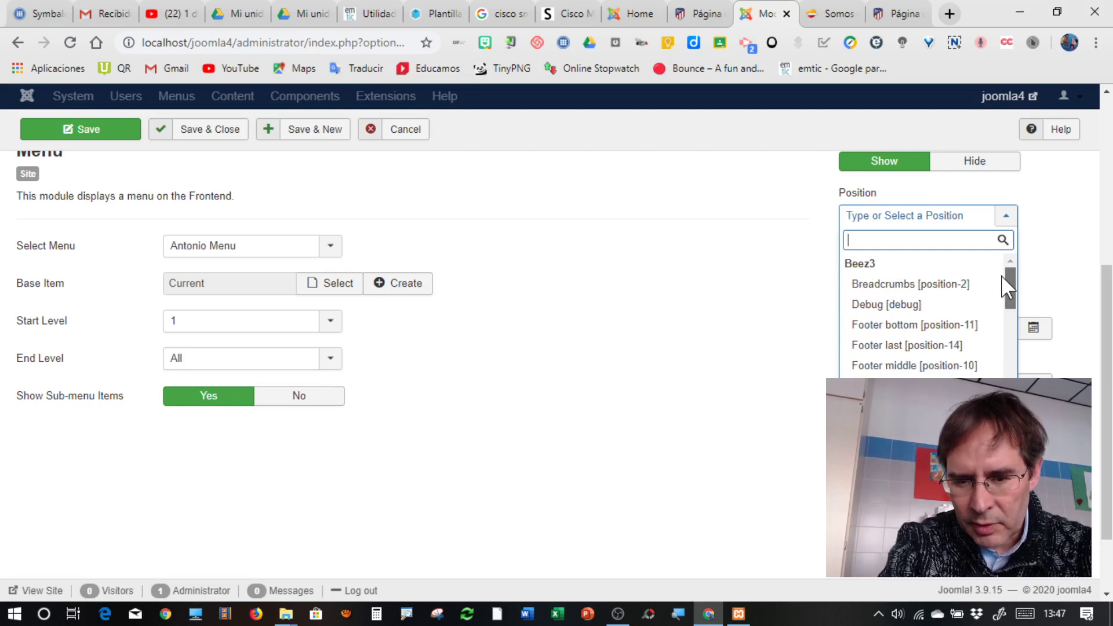
left_click_drag(1002, 280, 1004, 366)
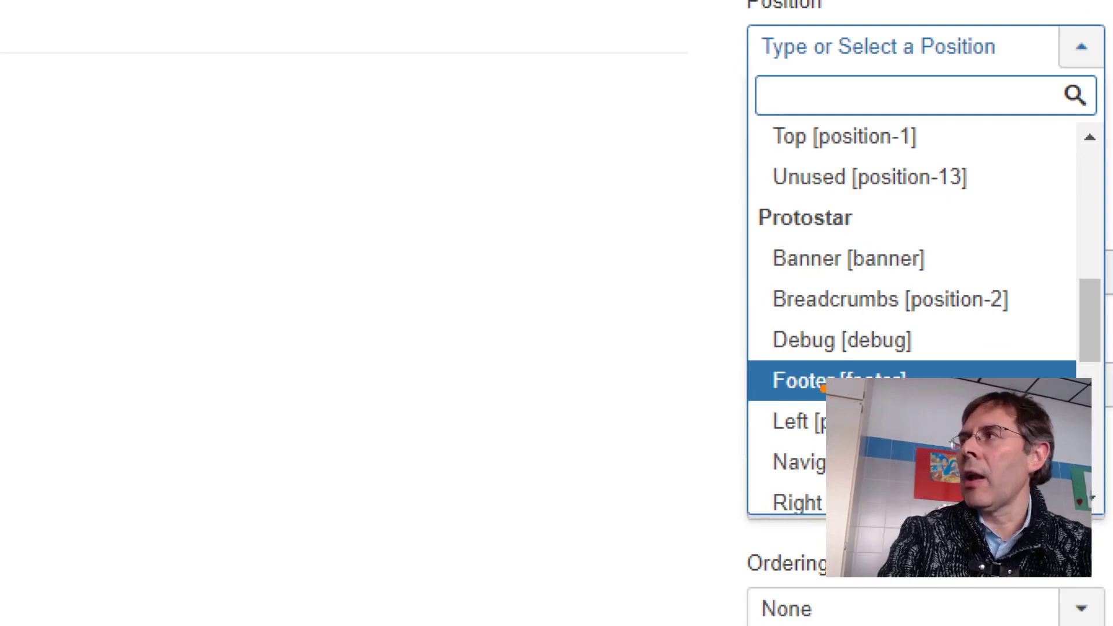
mouse_move(811, 187)
left_mouse_down()
mouse_move(741, 196)
mouse_move(803, 246)
mouse_move(904, 194)
mouse_move(786, 174)
left_mouse_up()
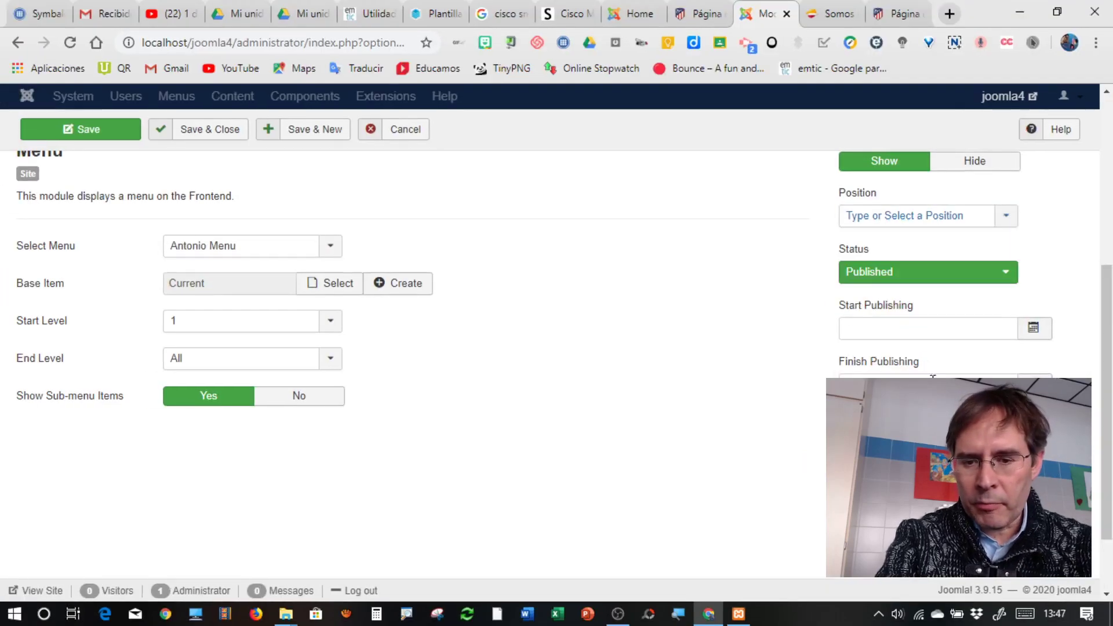
left_click(920, 220)
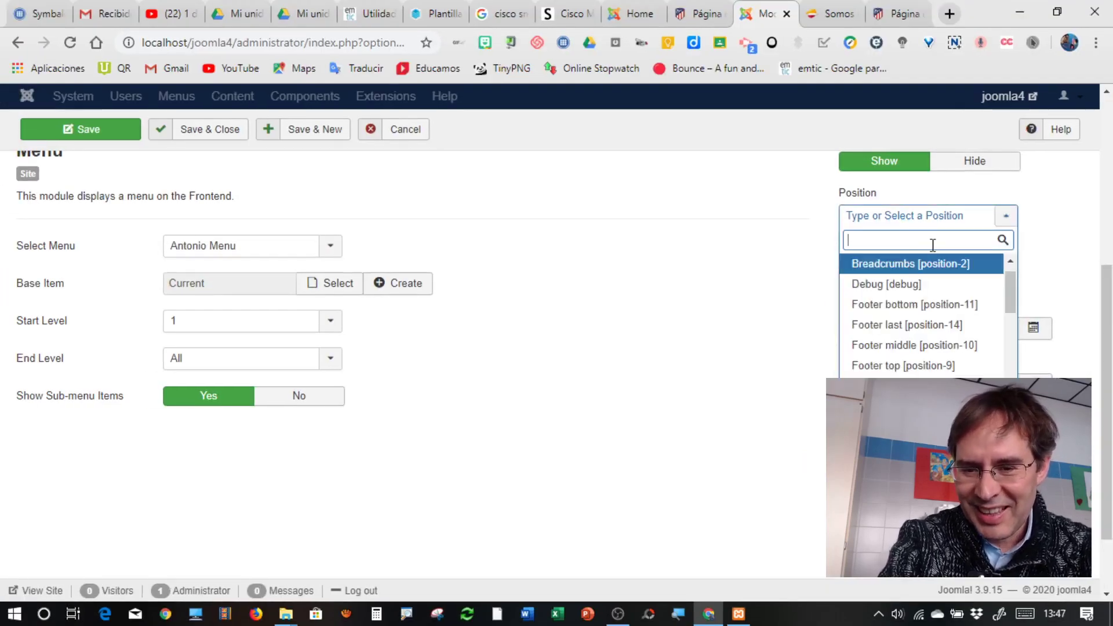
left_click_drag(1011, 286, 996, 368)
scroll(996, 368, "down", 1)
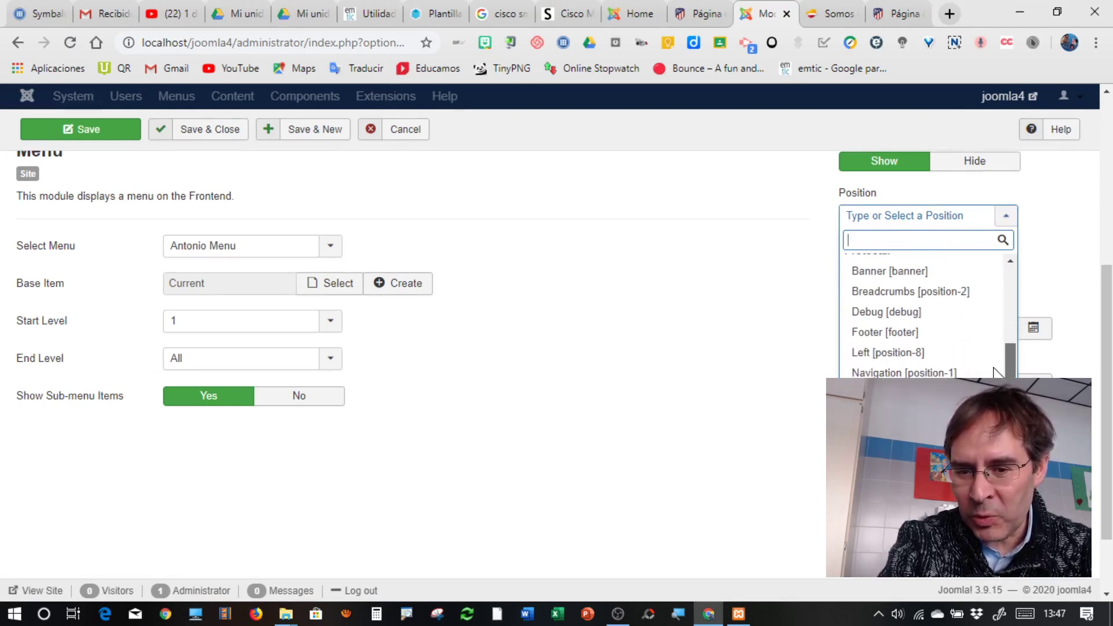
left_click(937, 335)
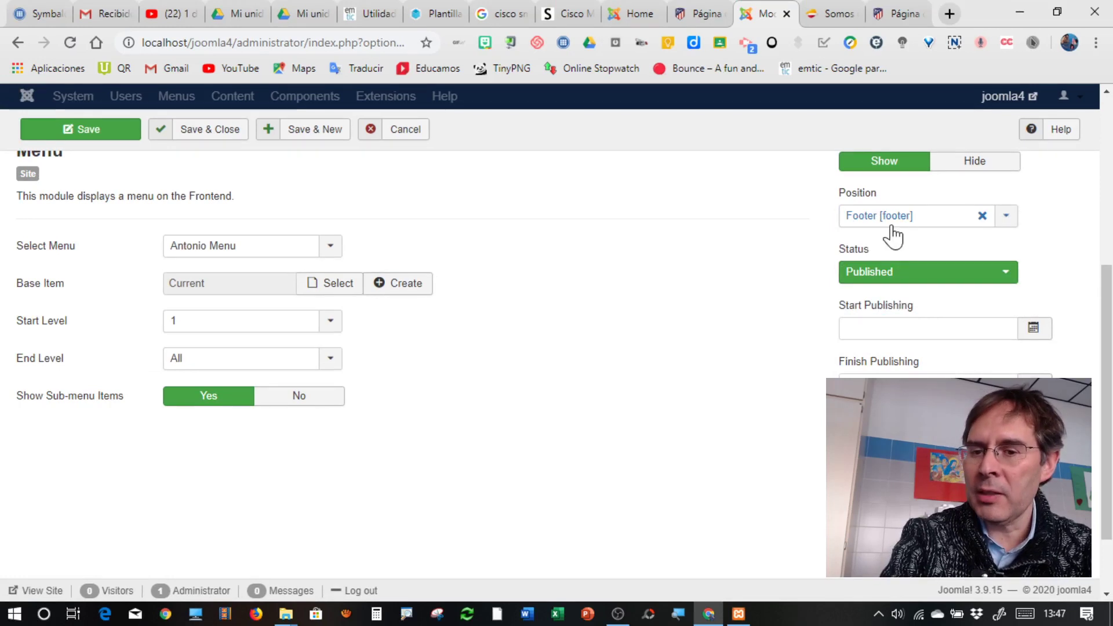
Save the Antonio Menu module
scroll(725, 253, "up", 3)
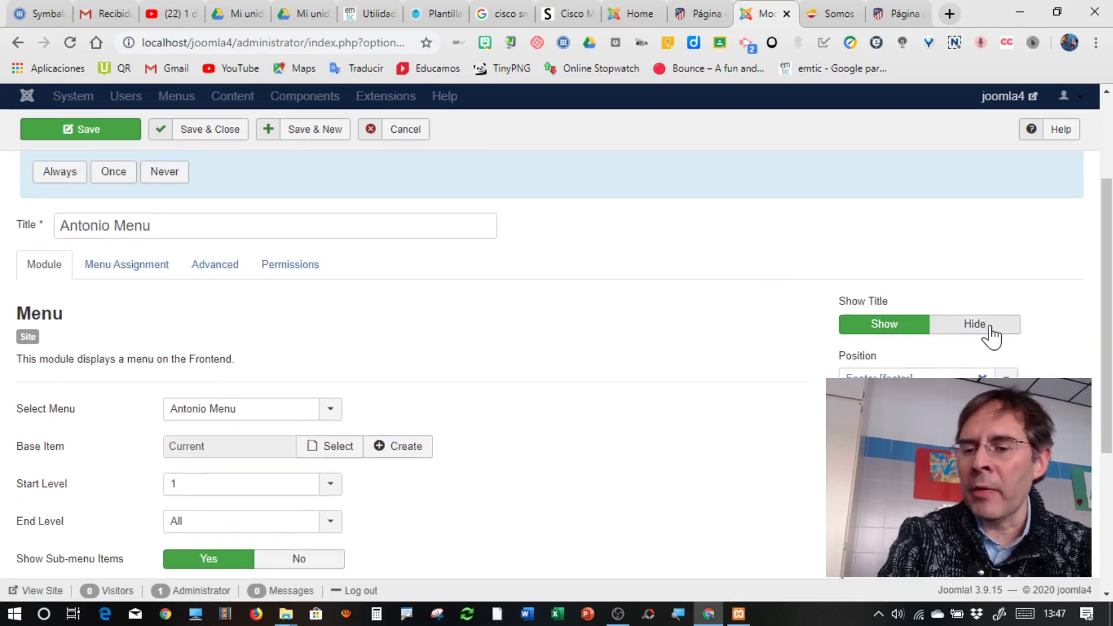
left_click(102, 135)
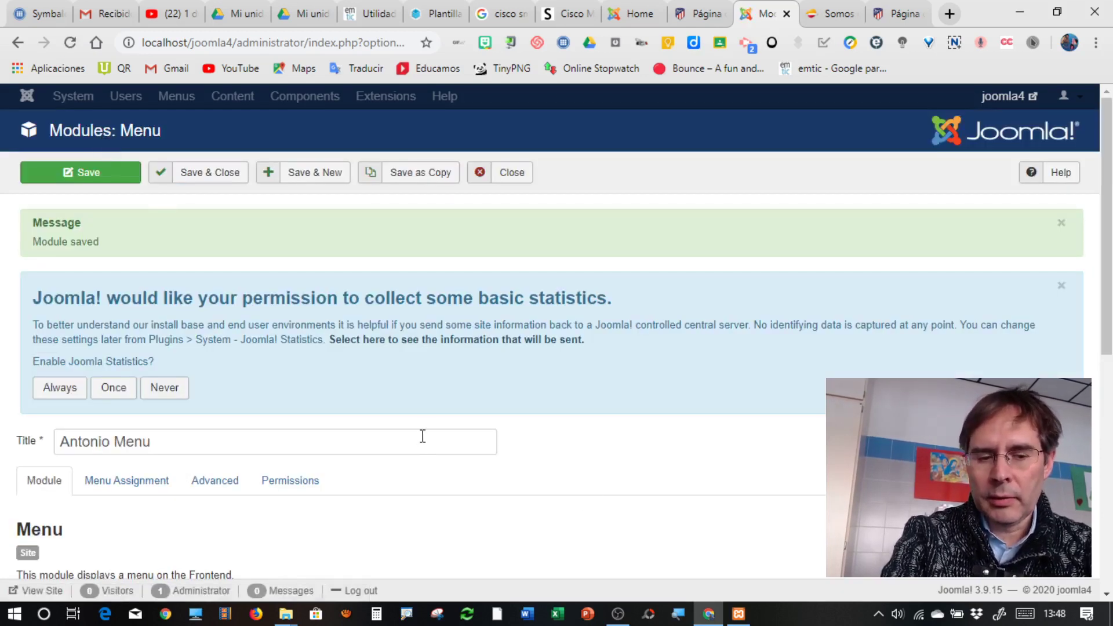
scroll(428, 423, "down", 3)
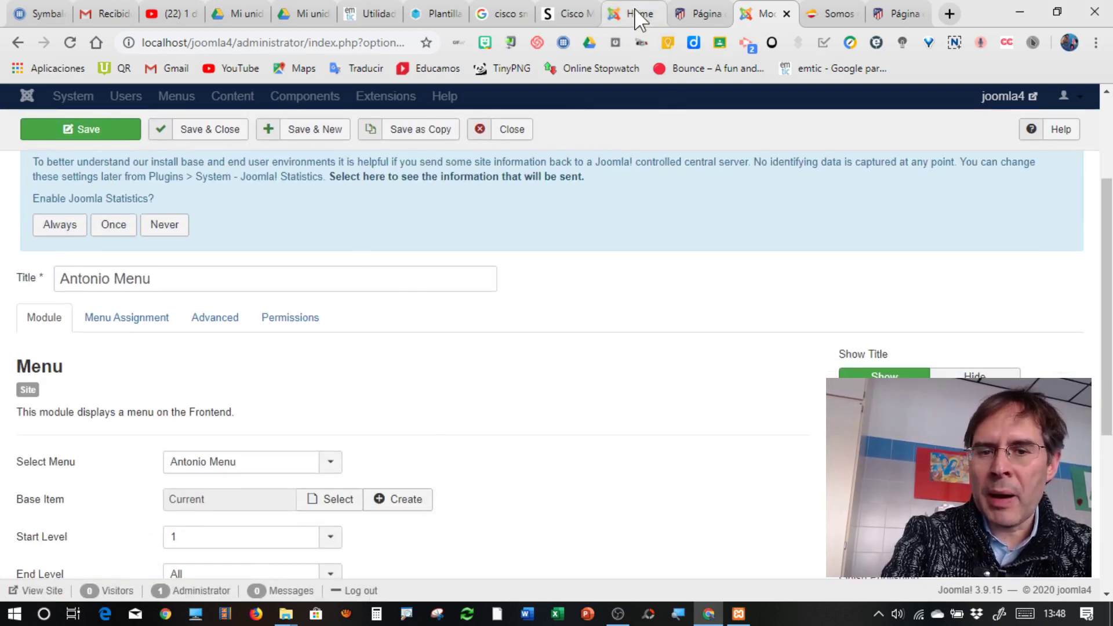
left_click(638, 14)
Reload the home page and check the footer menu showing David forever and Pedro links
left_click(70, 42)
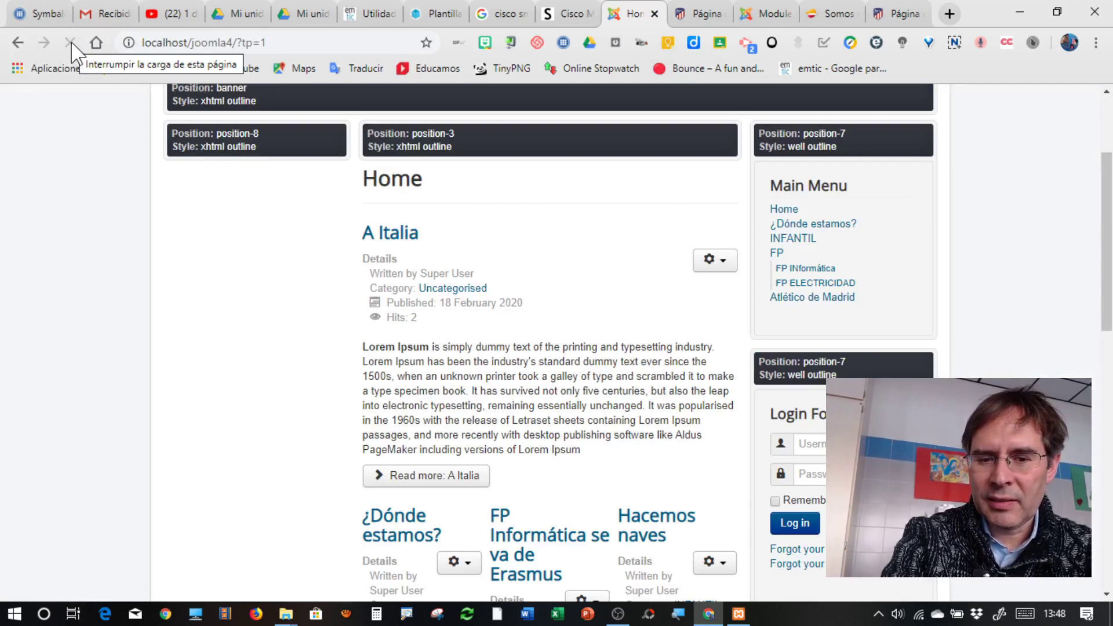
left_click_drag(1105, 203, 1107, 472)
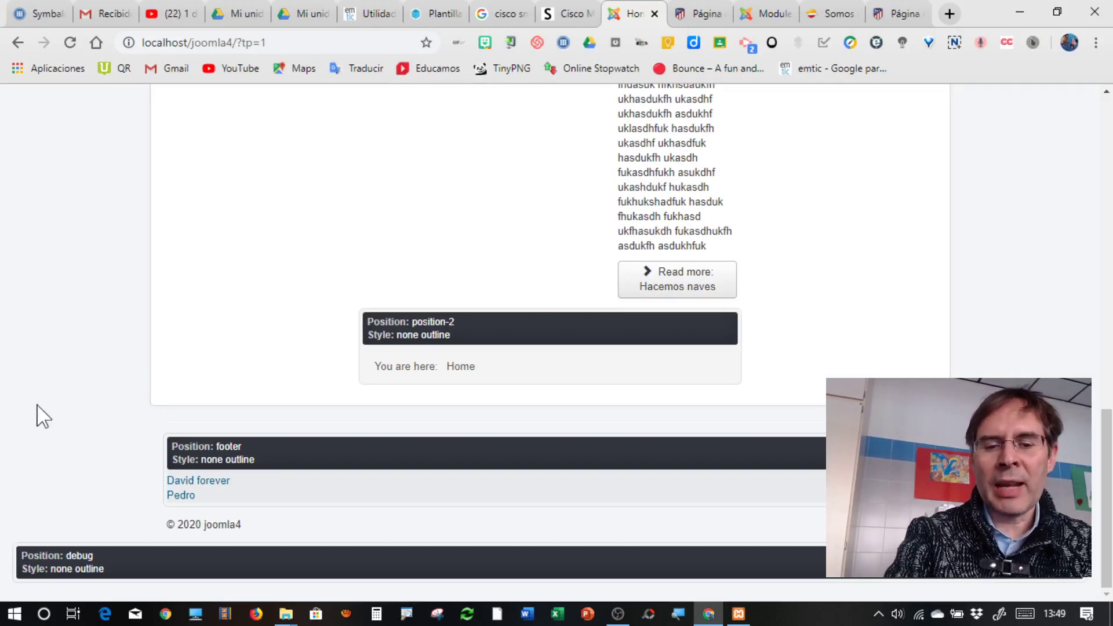
scroll(192, 360, "up", 6)
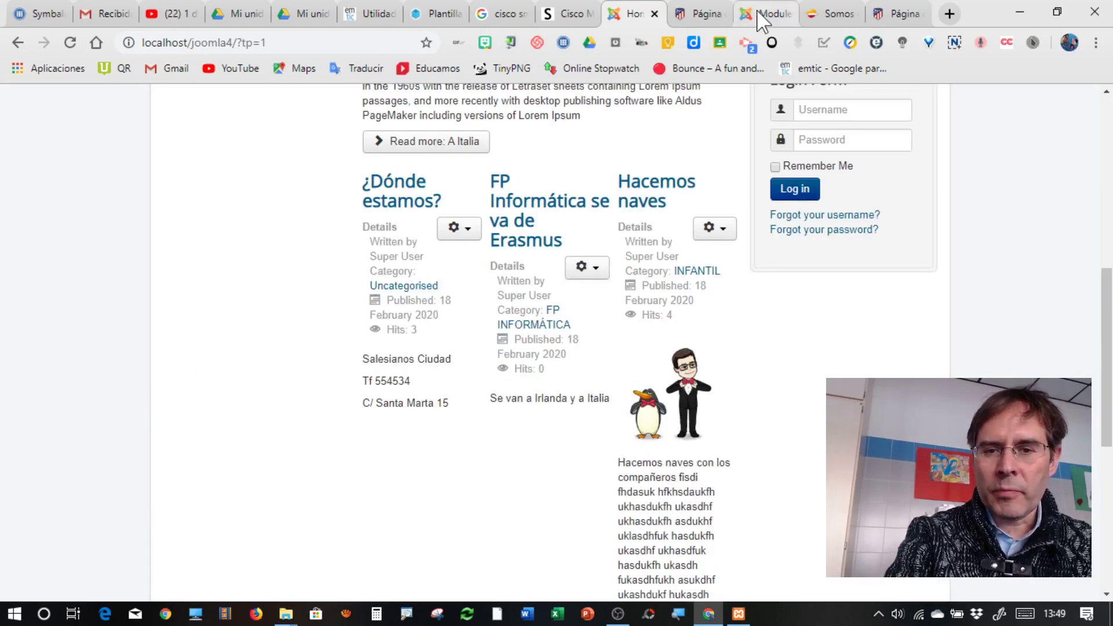
left_click(762, 15)
Save and close the Antonio Menu module, returning to the Site Modules list
scroll(464, 253, "up", 3)
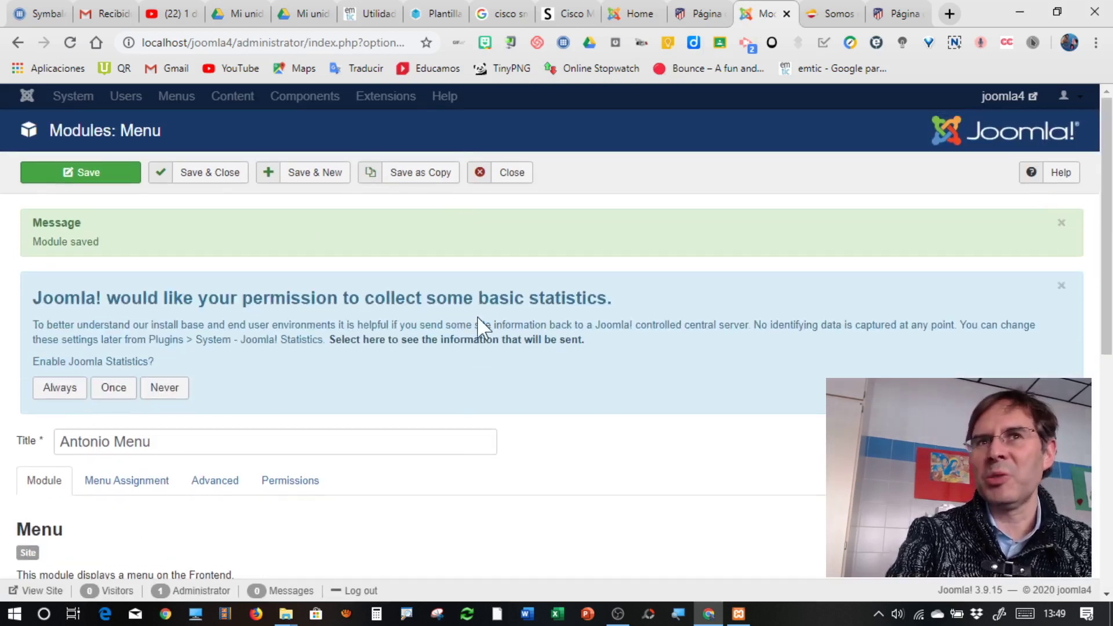
left_click(400, 105)
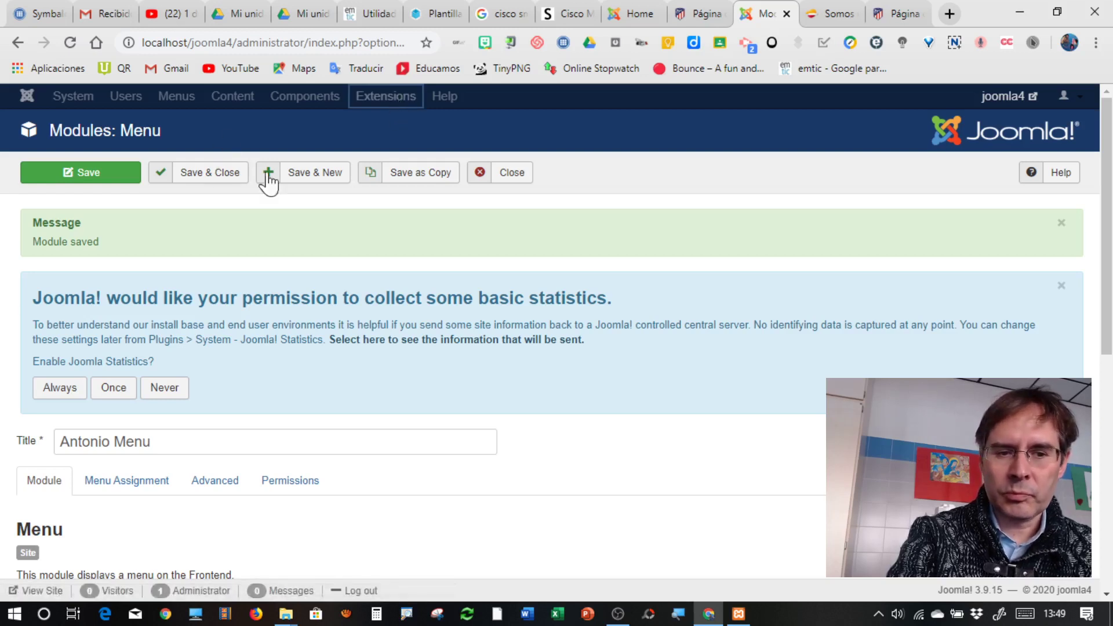
left_click(223, 185)
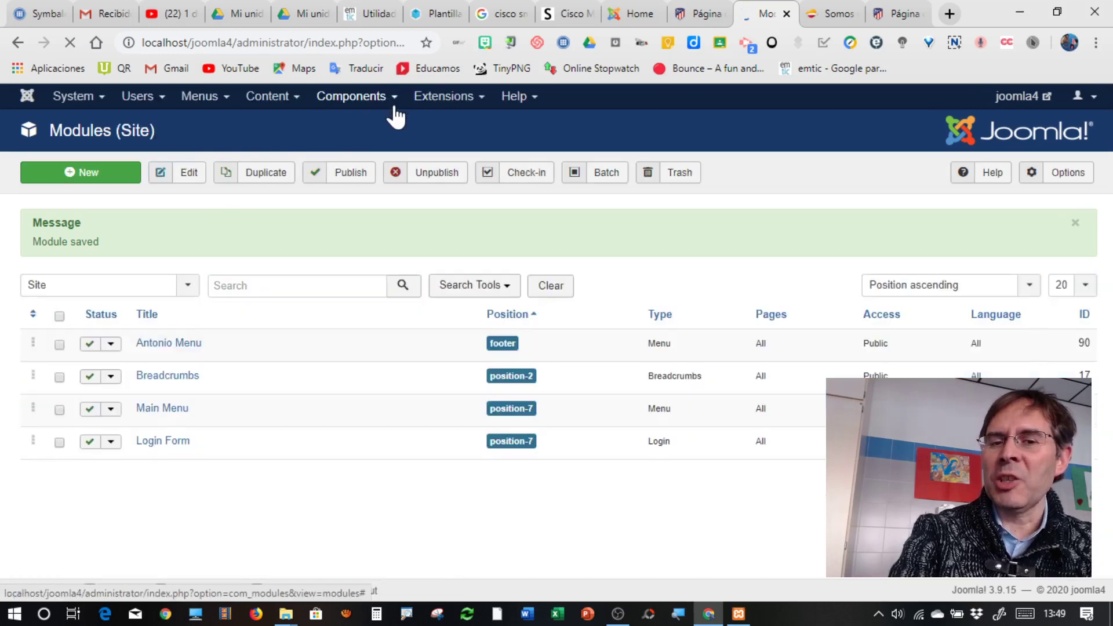
left_click(439, 102)
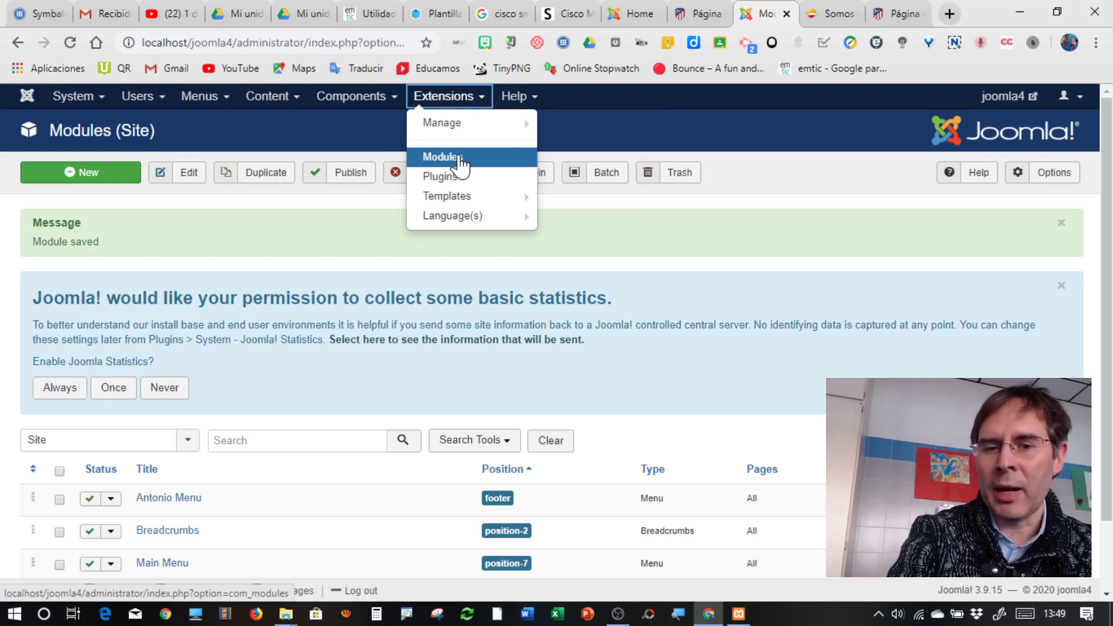
mouse_move(460, 205)
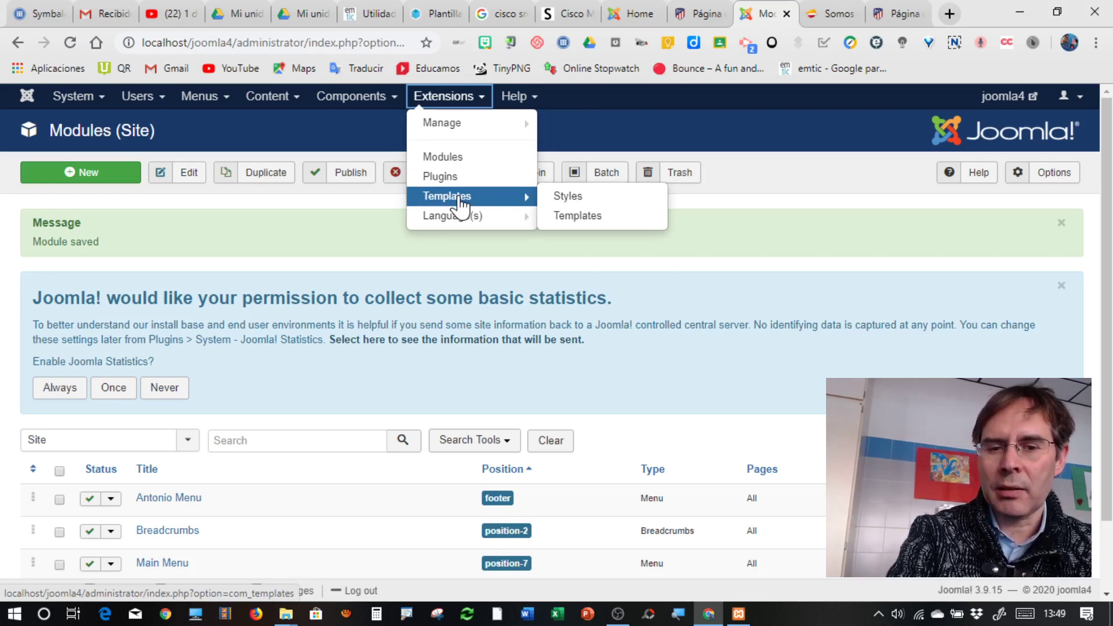
Open the site template styles and mark protostar's current default status
left_click(461, 203)
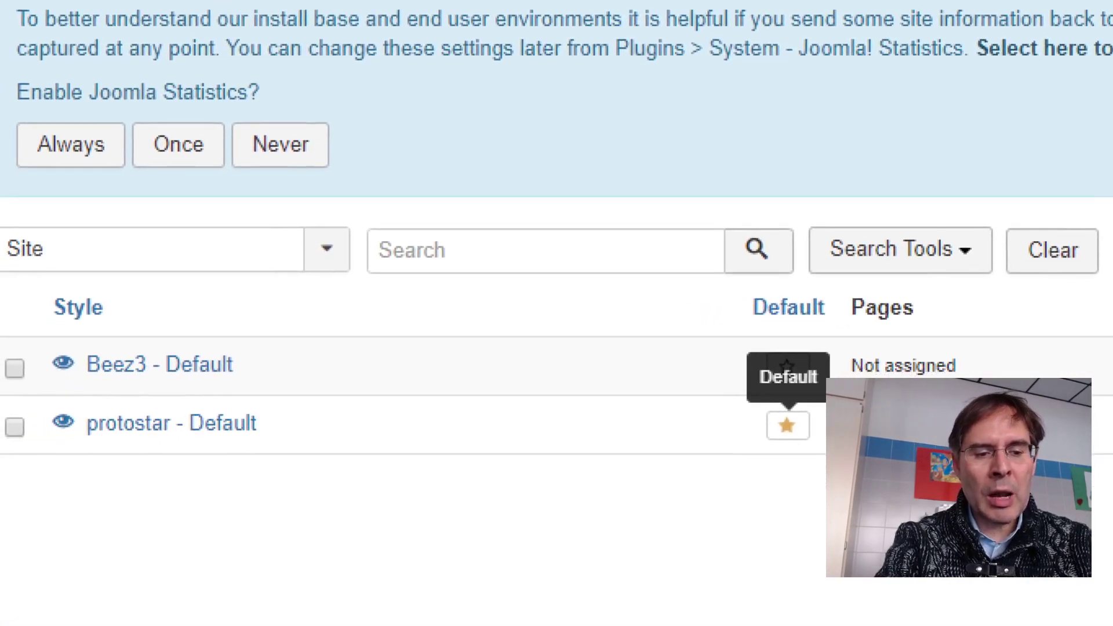
mouse_move(334, 418)
left_mouse_down()
mouse_move(647, 413)
mouse_move(753, 430)
left_mouse_up()
mouse_move(798, 396)
left_mouse_down()
mouse_move(822, 395)
mouse_move(826, 475)
left_mouse_up()
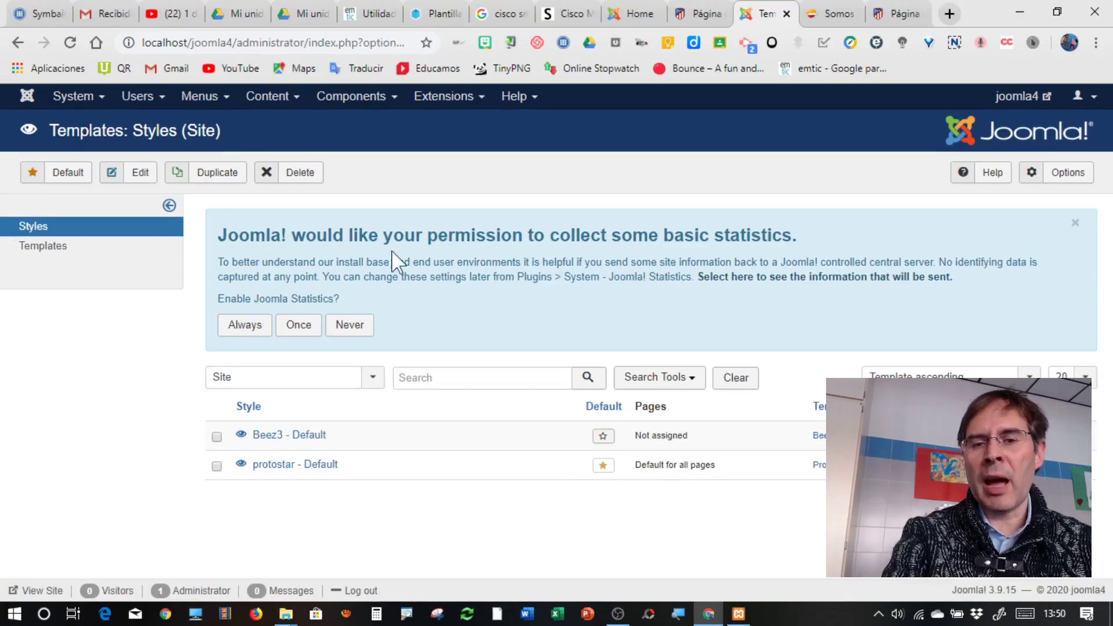
Make Beez3 - Default the default site template style
left_click(640, 15)
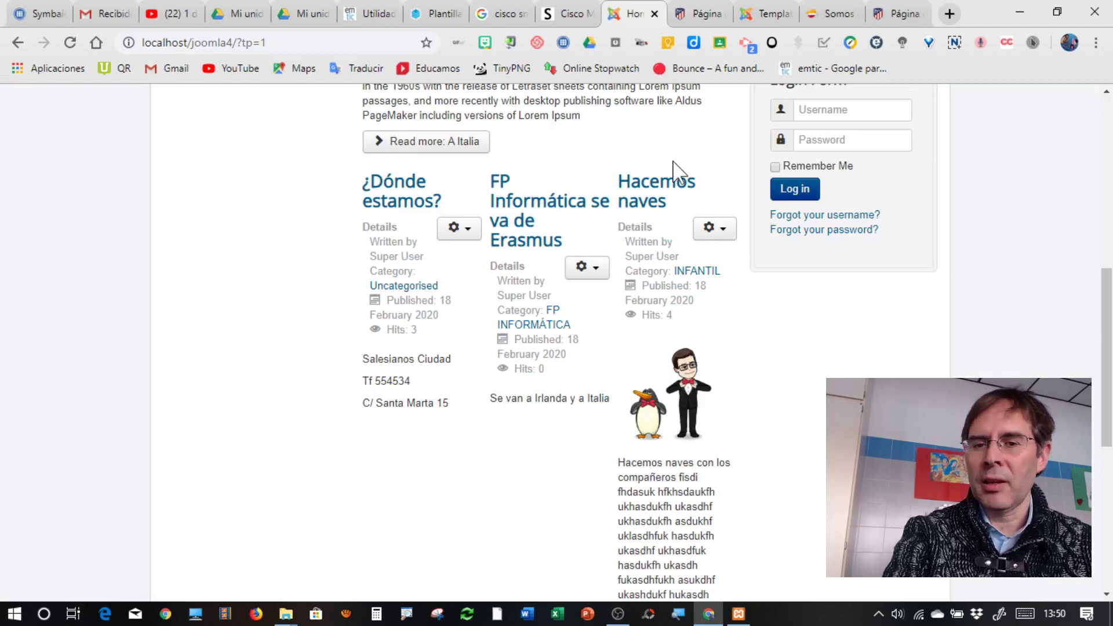
left_click(777, 12)
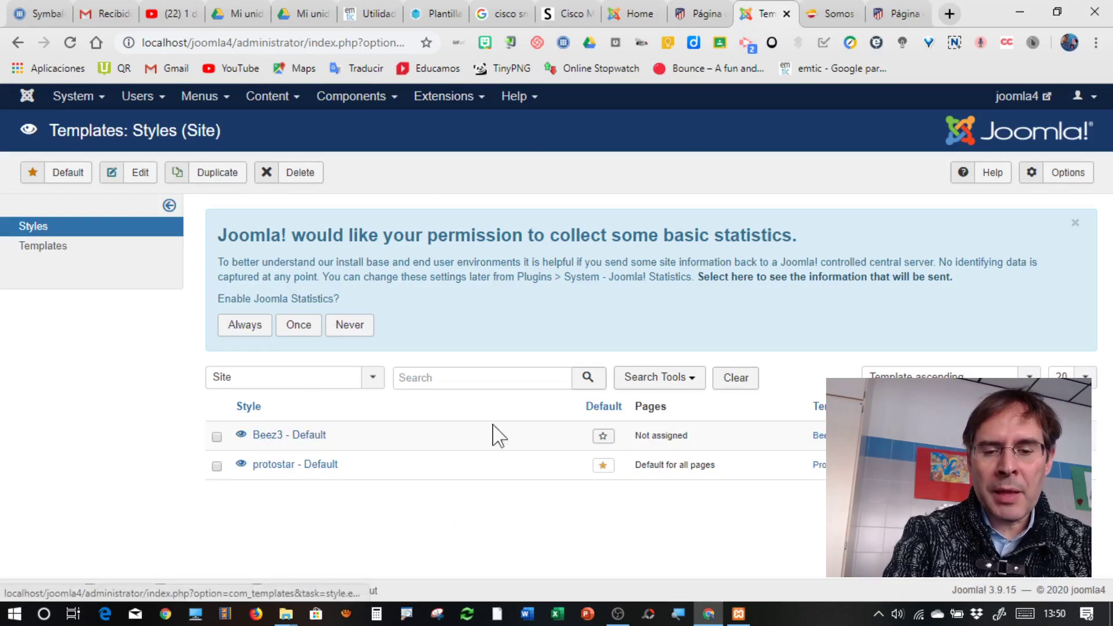
left_click(603, 436)
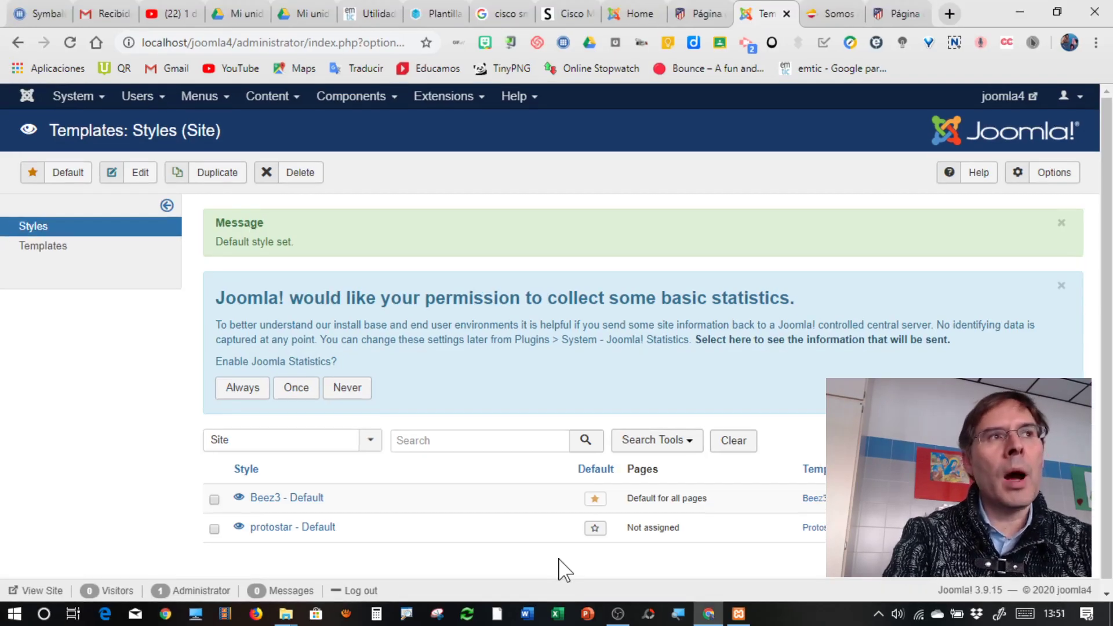
Reload the front page to review the Beez3 layout with Main Menu in position-7
left_click(627, 16)
left_click(283, 43)
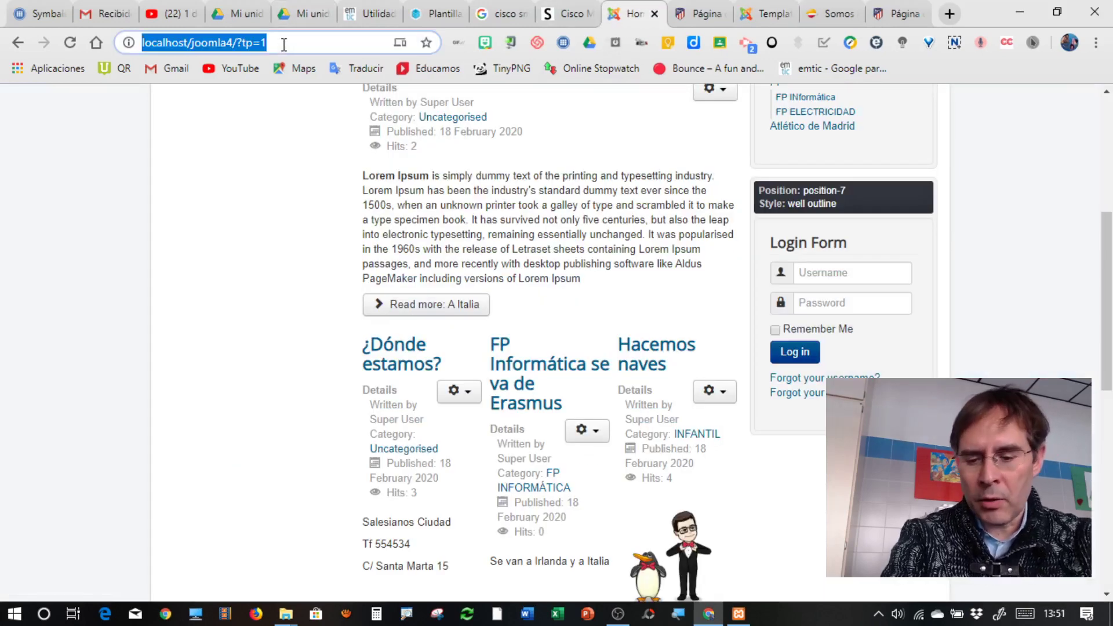
key("Return")
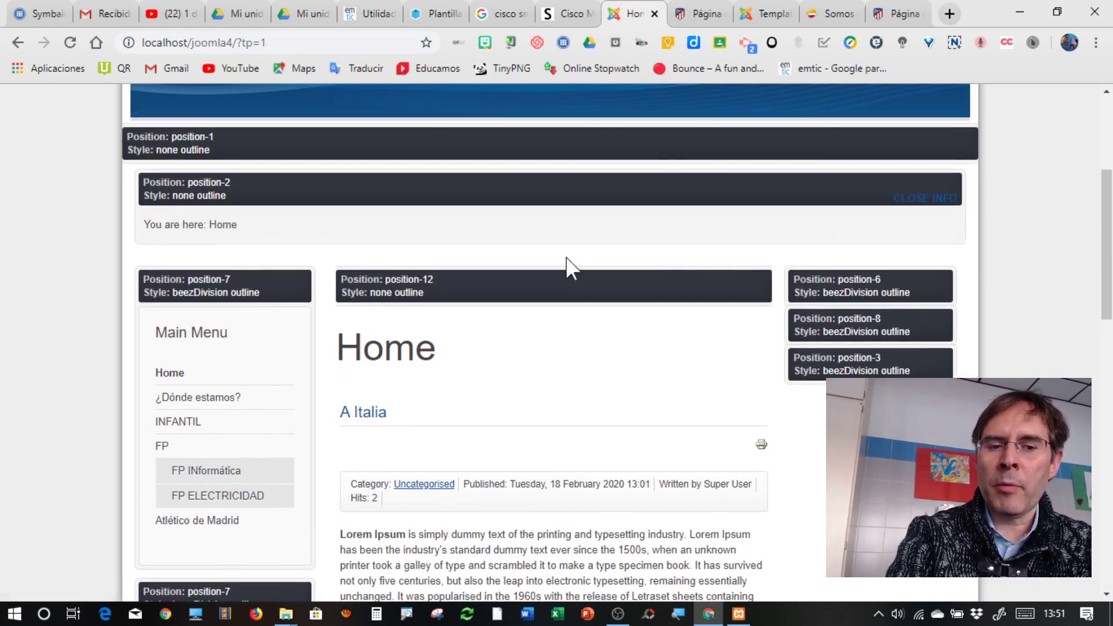
scroll(1006, 261, "up", 4)
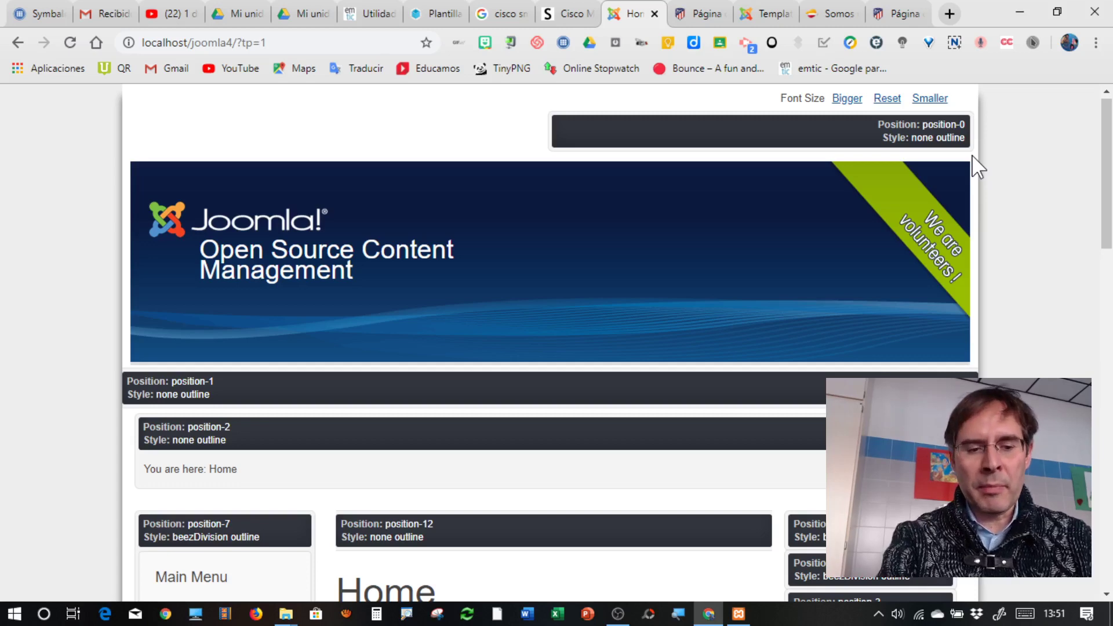
scroll(713, 346, "down", 4)
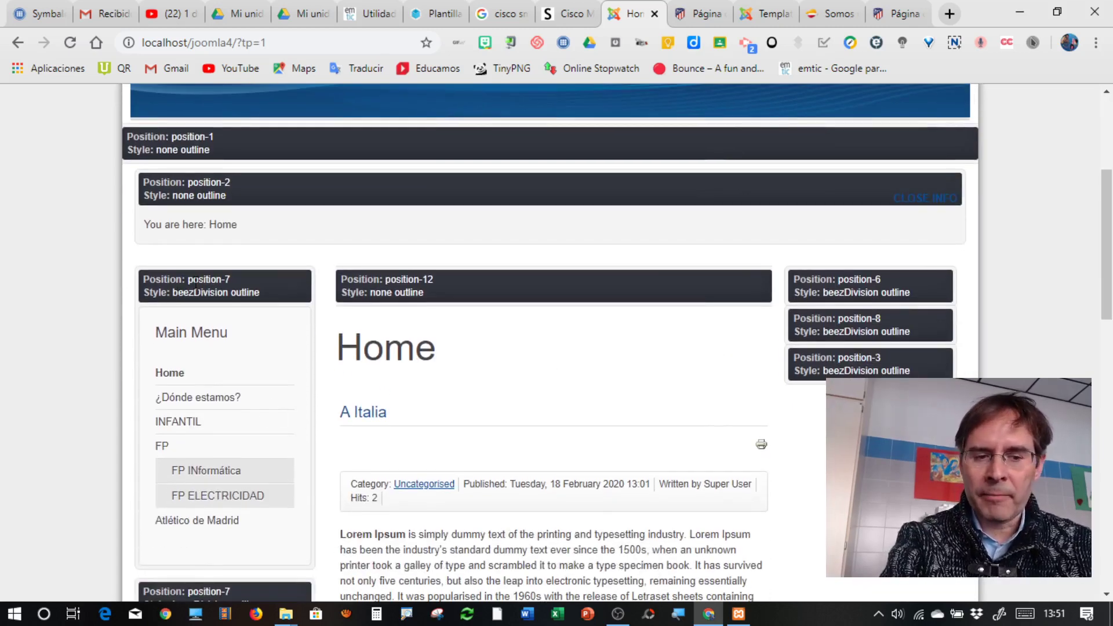
scroll(116, 395, "down", 15)
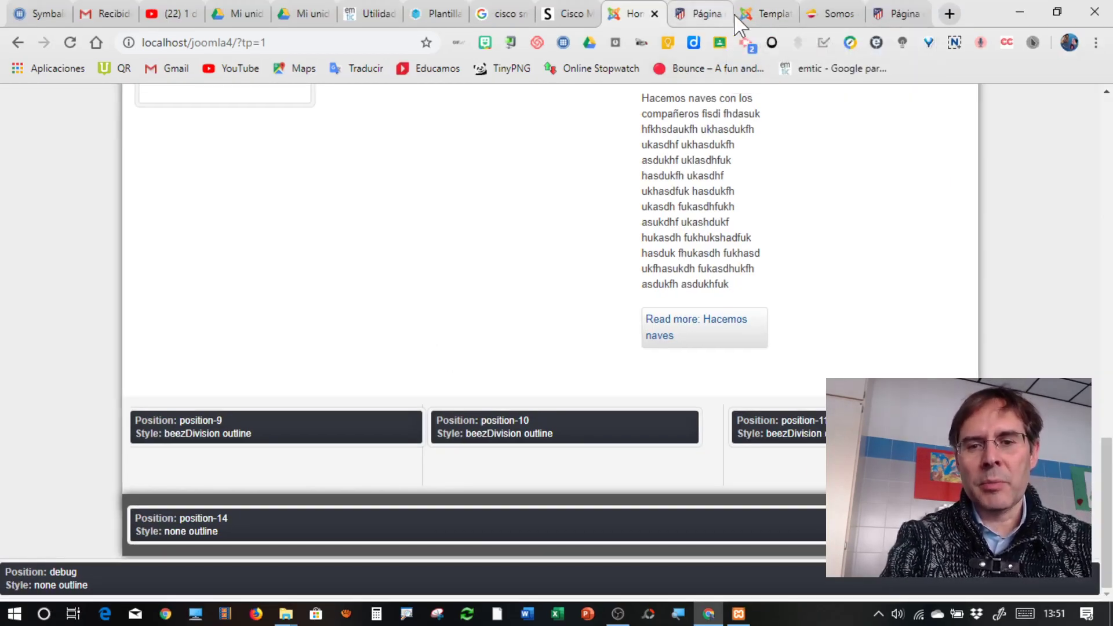
left_click(768, 13)
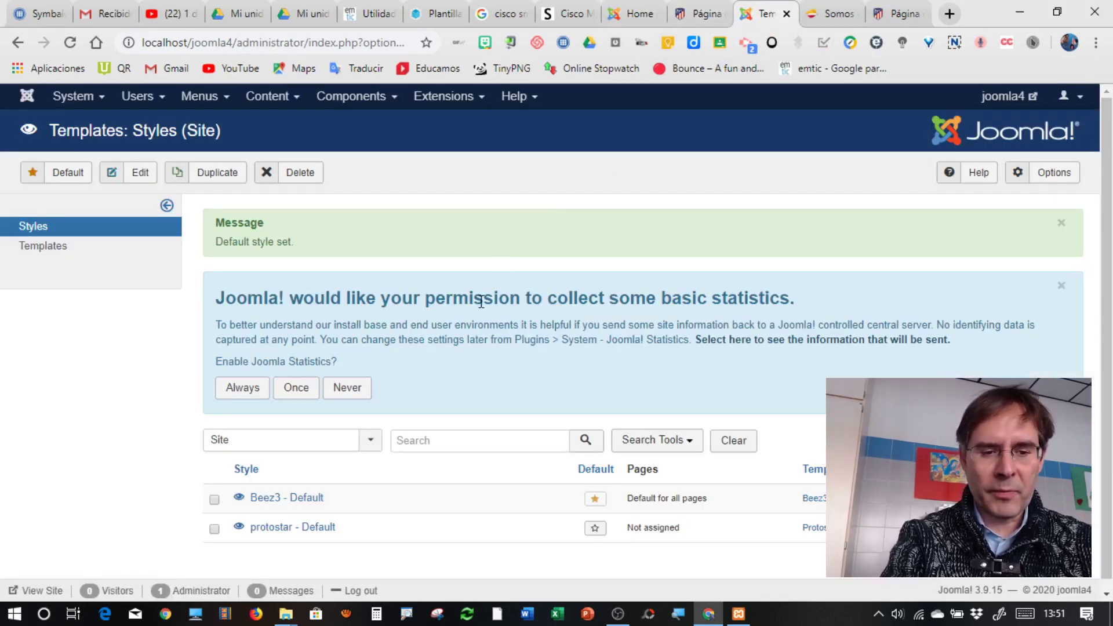
Open the Site Modules list and highlight Main Menu's position-7 assignment
left_click(446, 102)
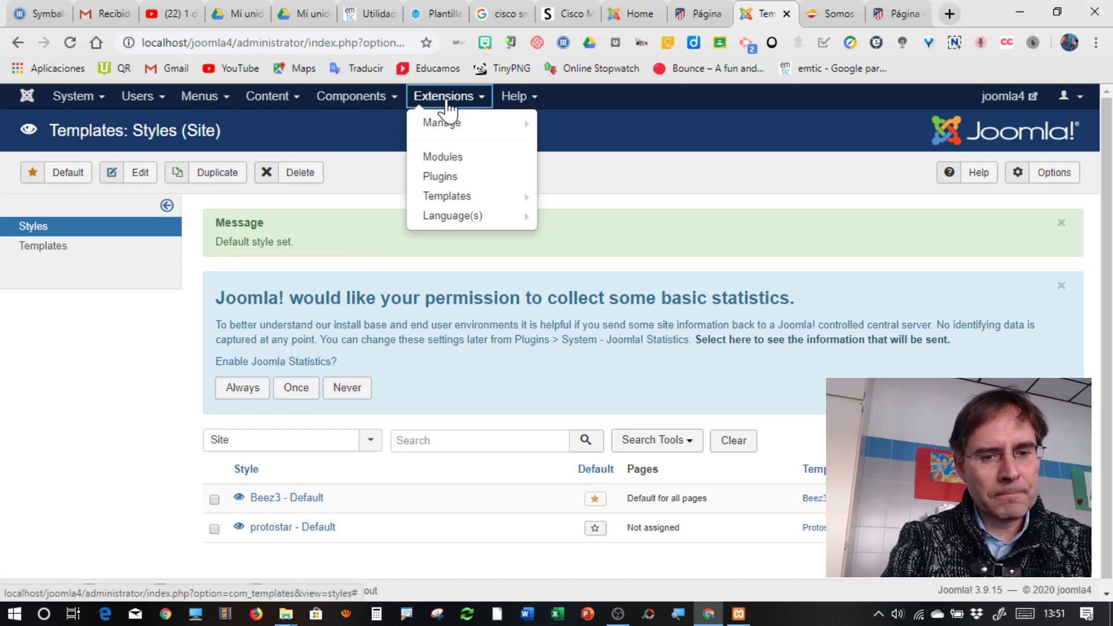
left_click(436, 158)
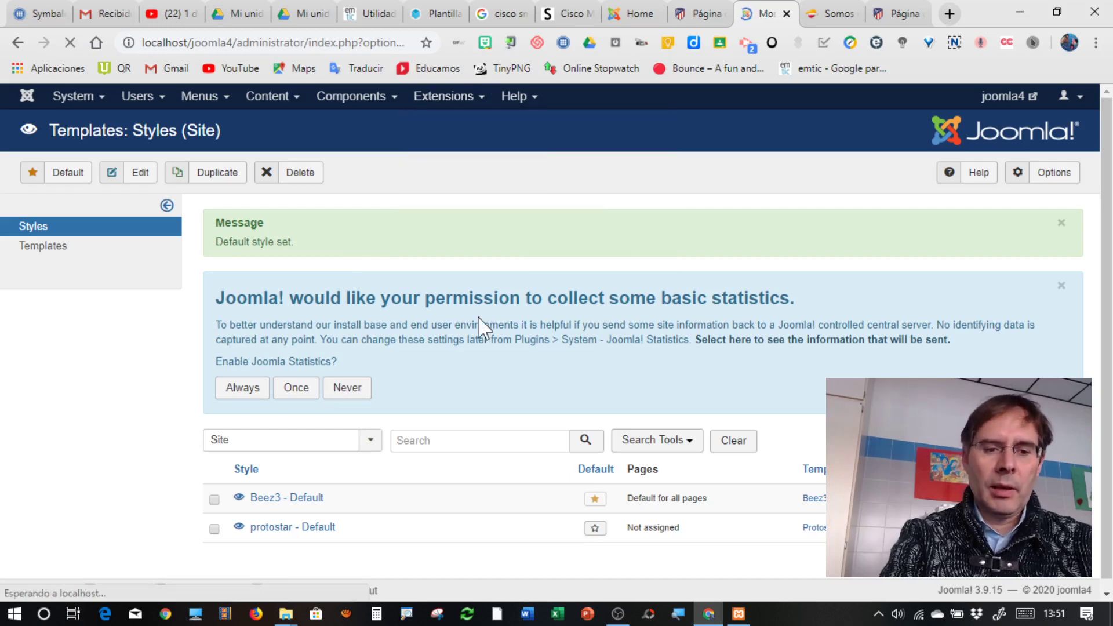
scroll(263, 510, "down", 1)
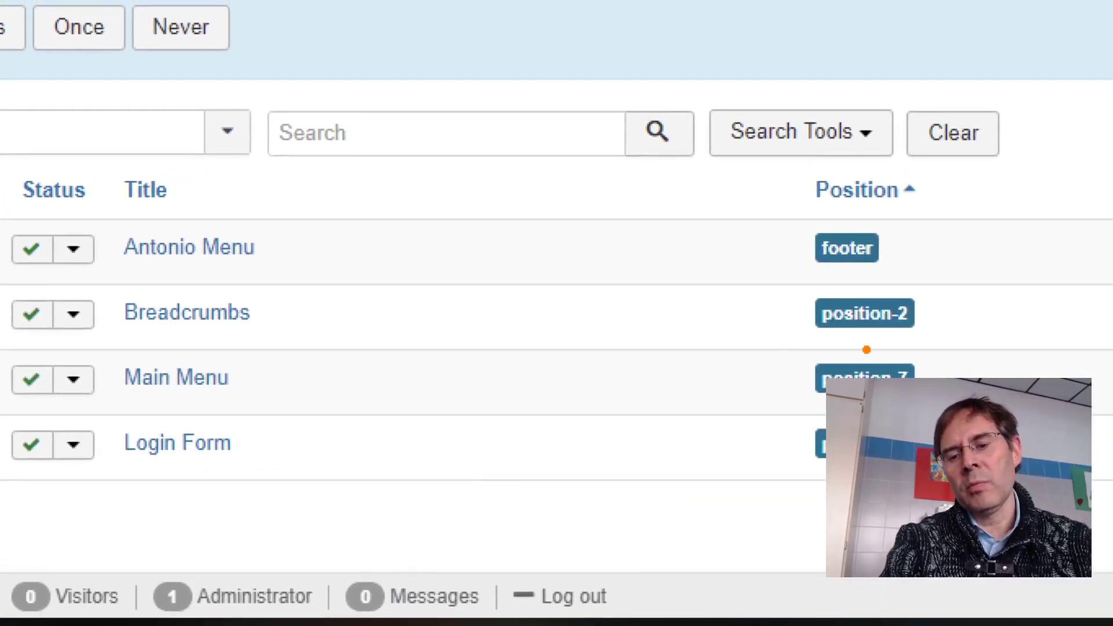
mouse_move(866, 349)
left_mouse_down()
mouse_move(753, 393)
mouse_move(893, 343)
mouse_move(878, 347)
left_mouse_up()
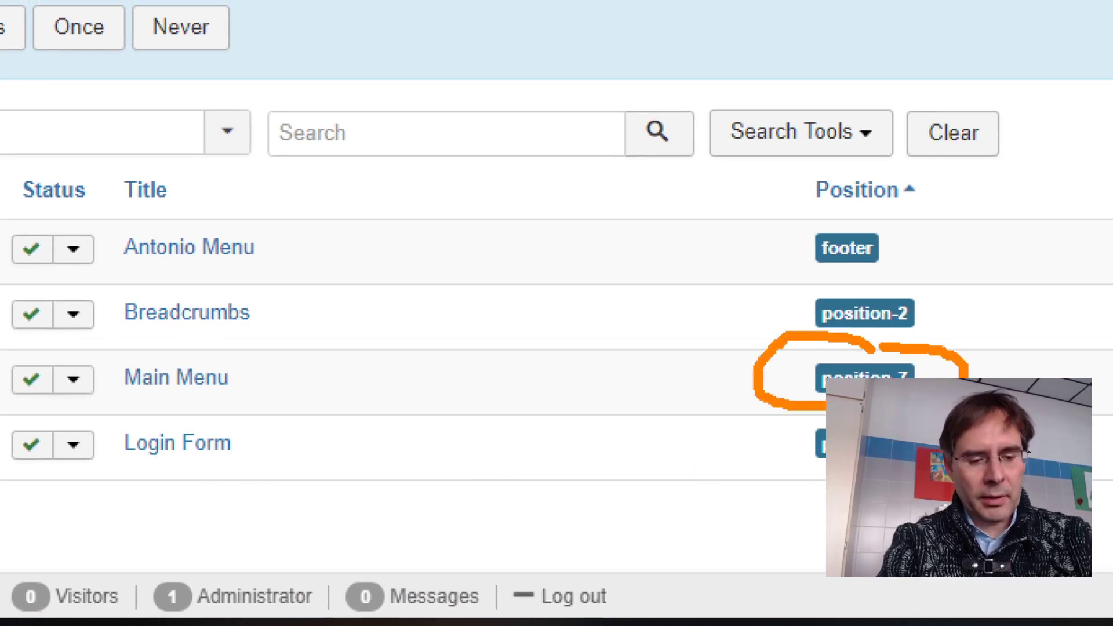
key("Escape")
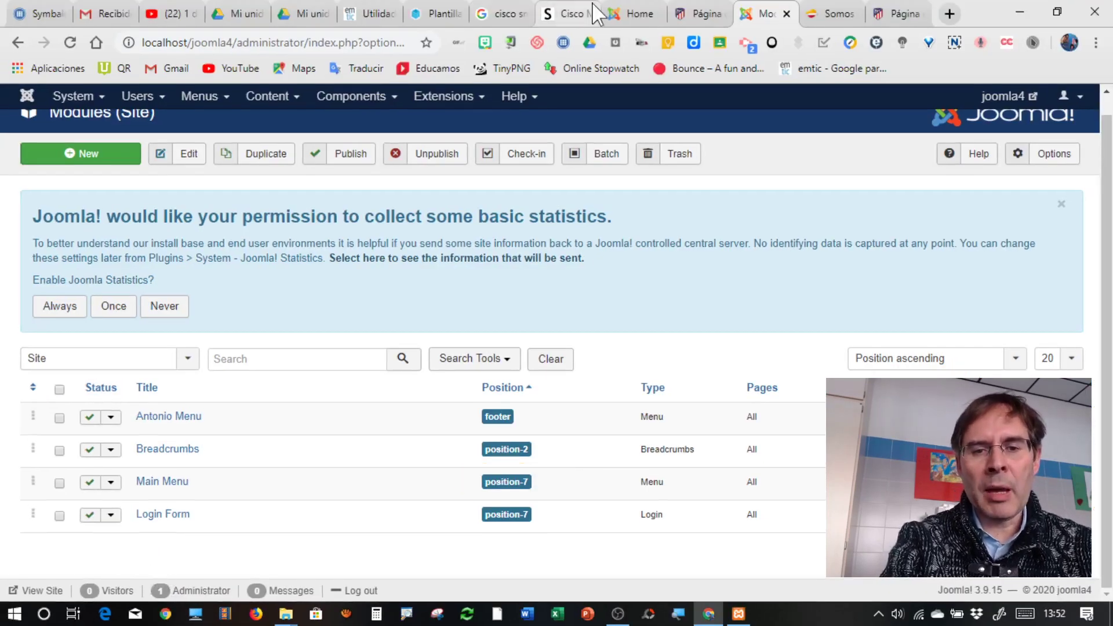
left_click(621, 14)
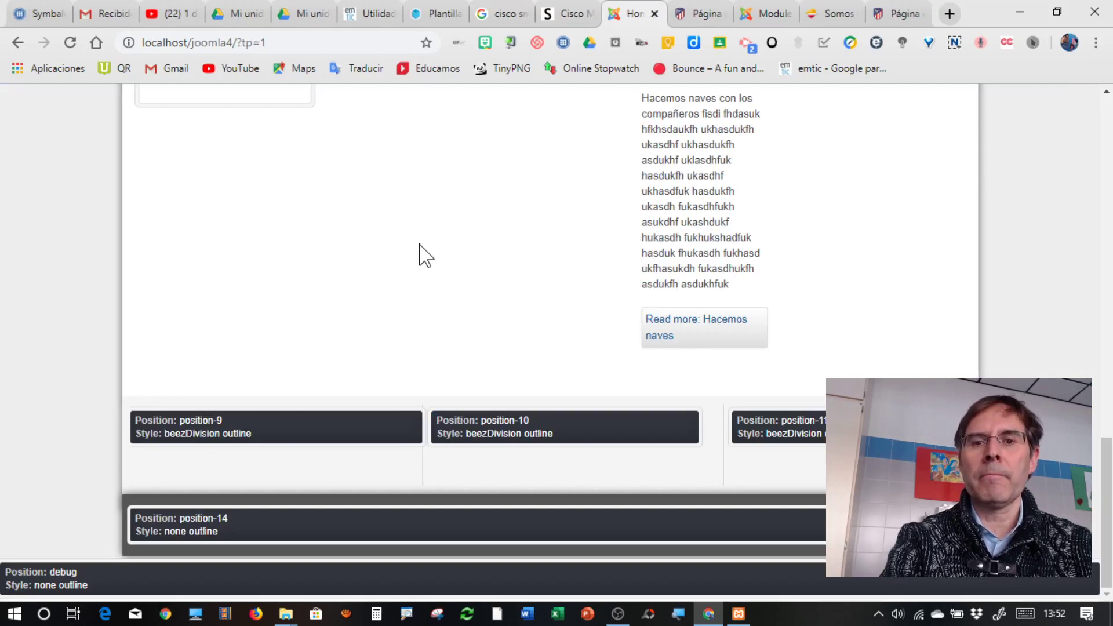
Scroll through the frontend positions preview, then return to the Site Modules list
scroll(427, 255, "up", 15)
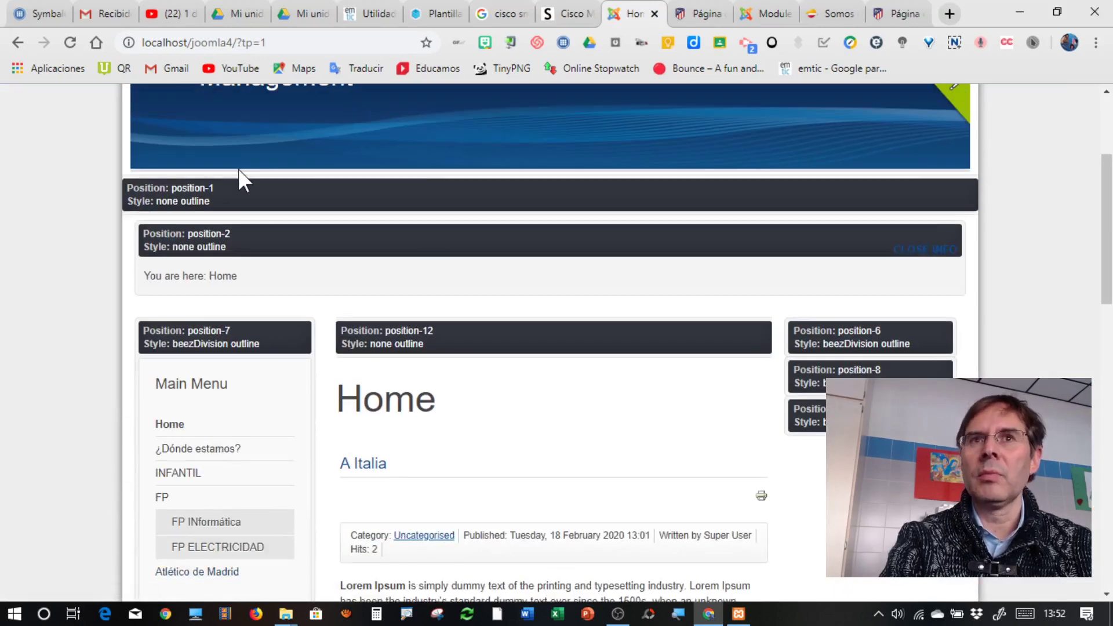
scroll(239, 169, "up", 4)
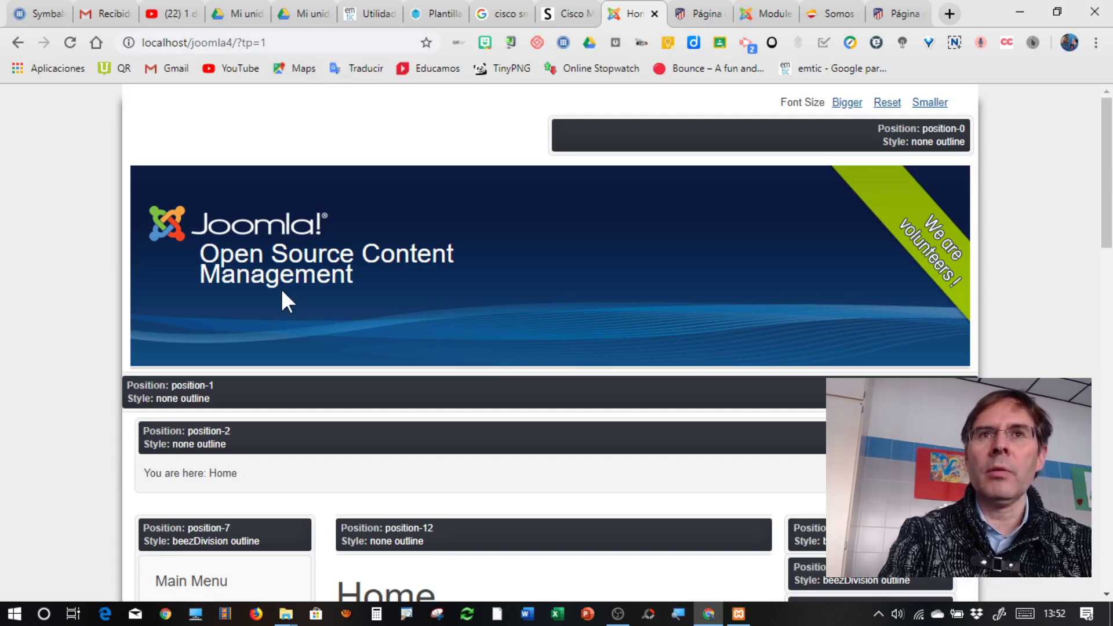
scroll(551, 342, "down", 4)
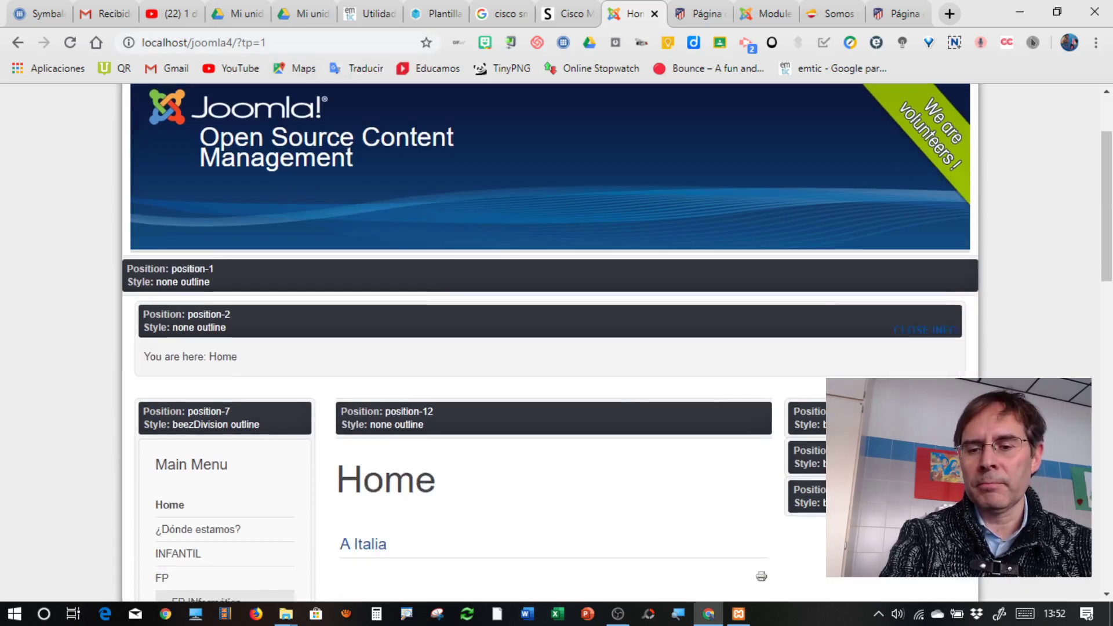
scroll(385, 447, "down", 1)
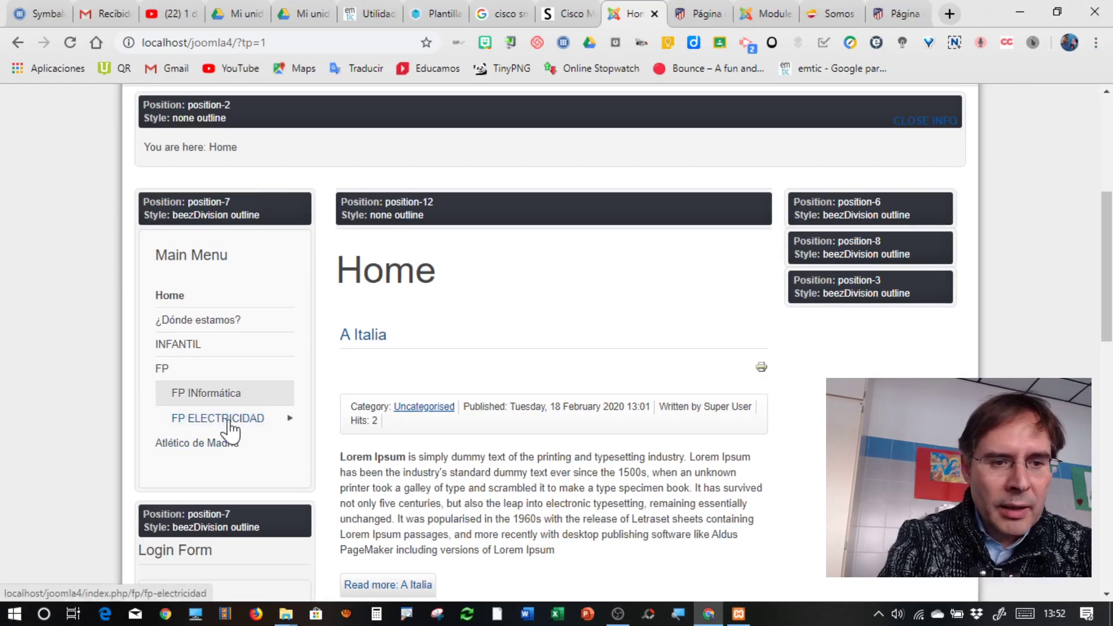
scroll(230, 429, "up", 5)
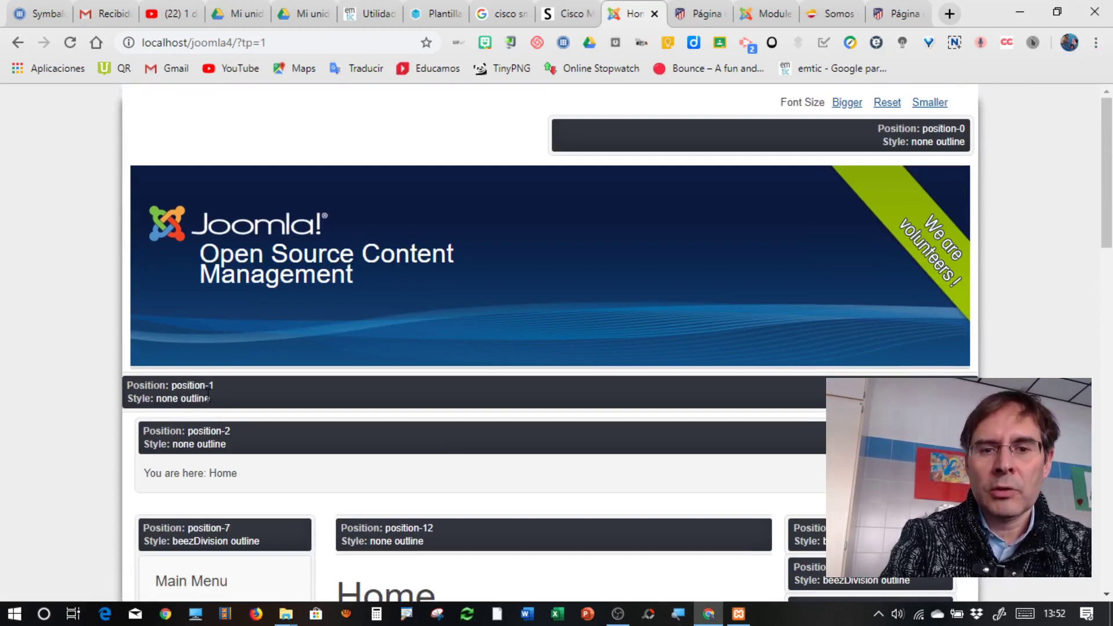
left_click(763, 14)
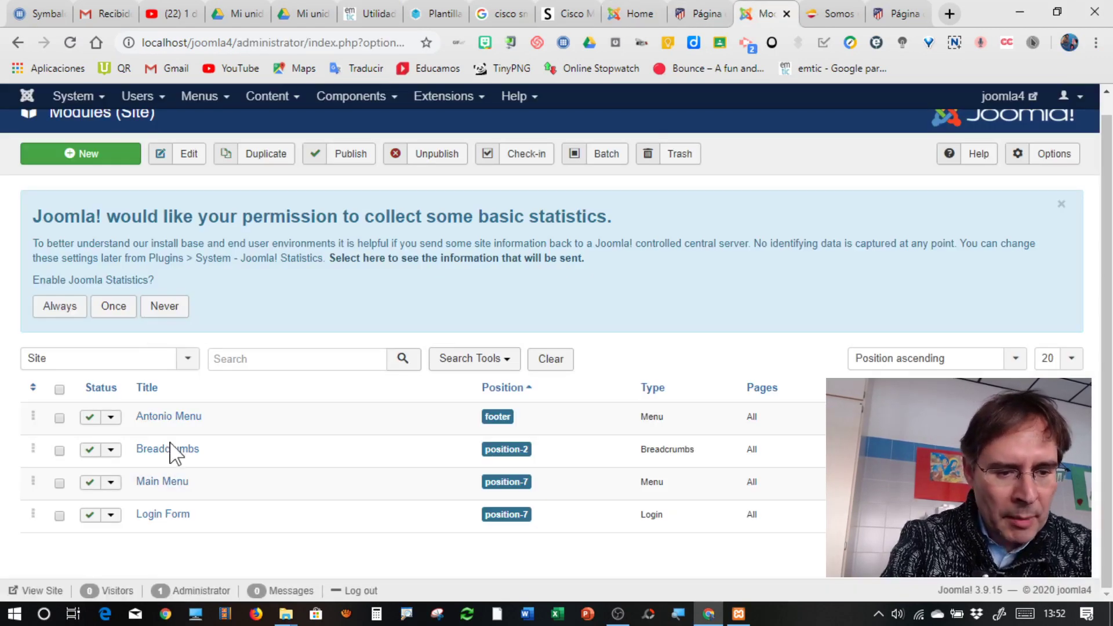
Move the Main Menu module to Breadcrumbs [position-2] and save and close it
left_click(166, 483)
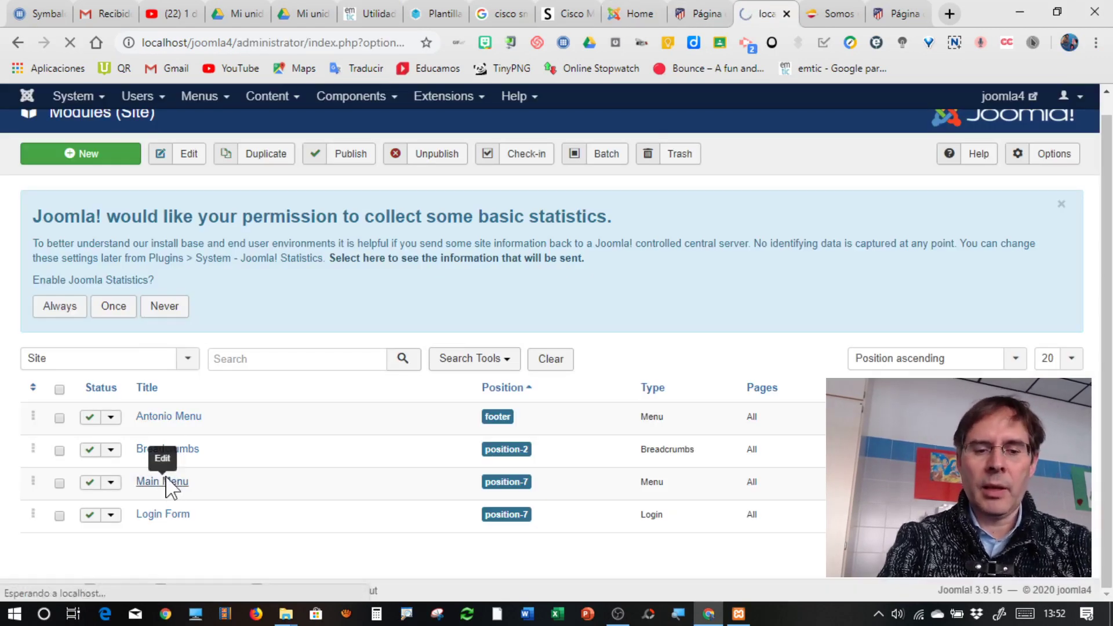
scroll(728, 375, "down", 3)
left_click(1008, 372)
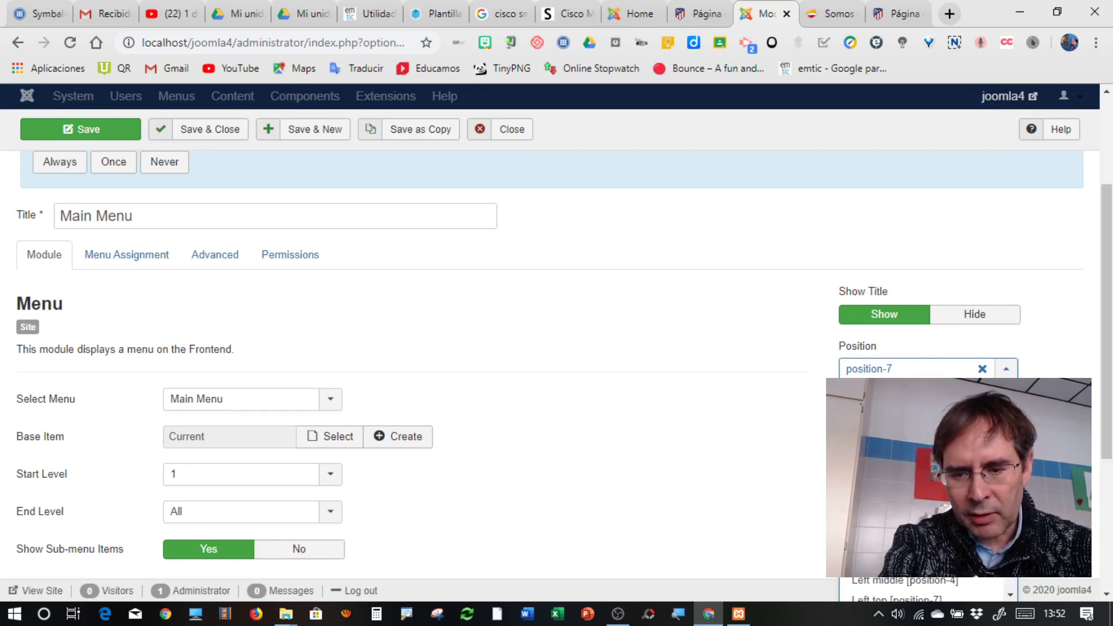
key("Return")
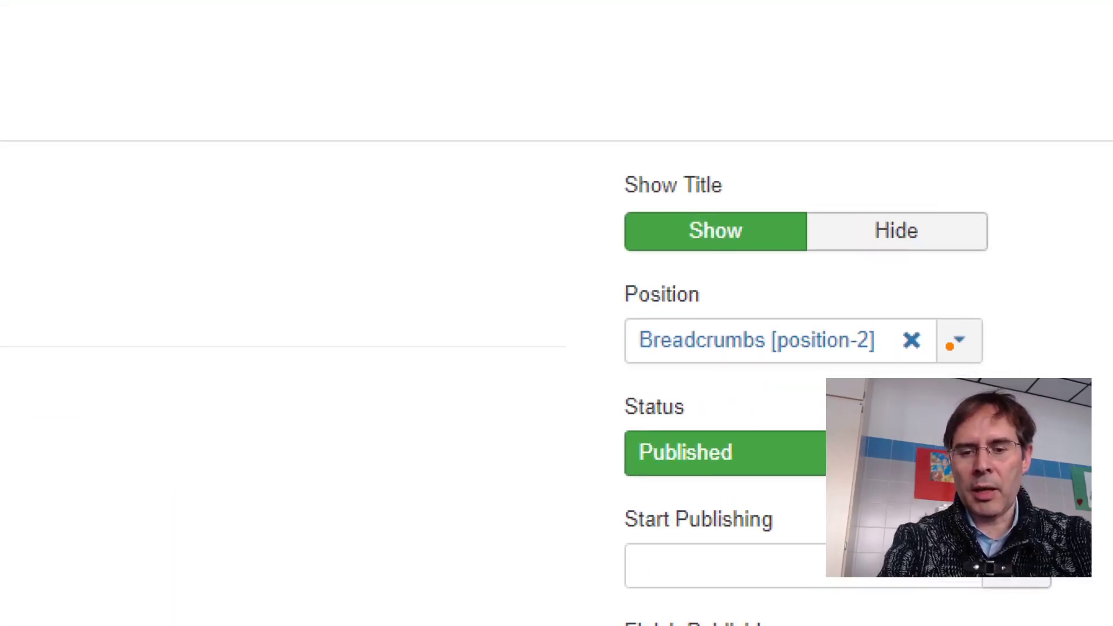
mouse_move(994, 341)
left_mouse_down()
mouse_move(970, 339)
mouse_move(872, 383)
left_mouse_up()
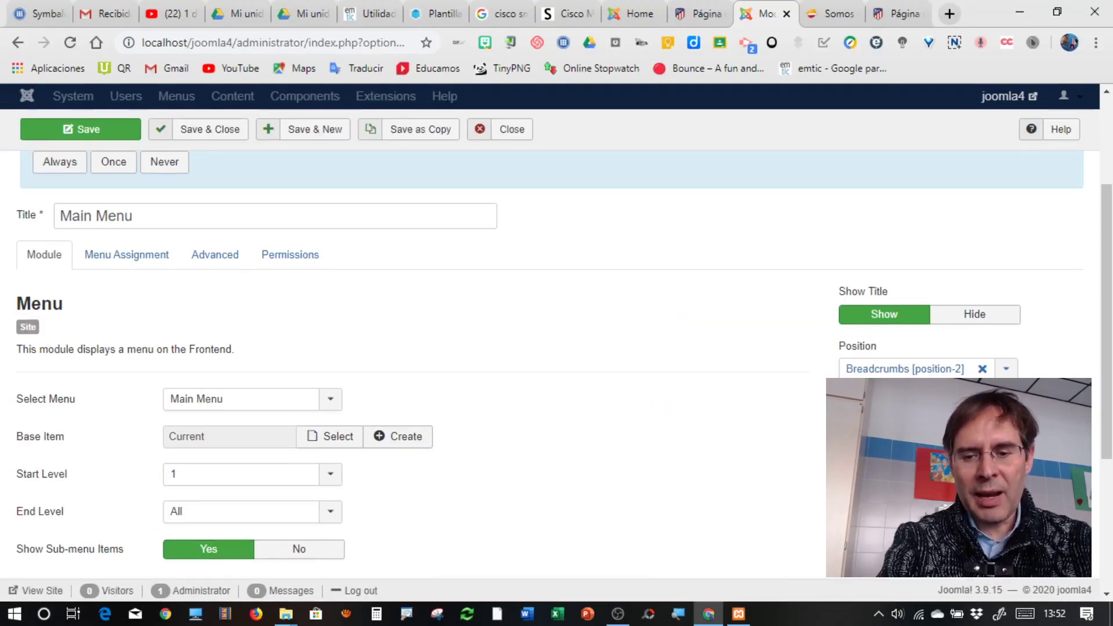
left_click(204, 135)
Reload the frontend to confirm Main Menu in position-2, check the saved modules list, and open a new tab
left_click(635, 14)
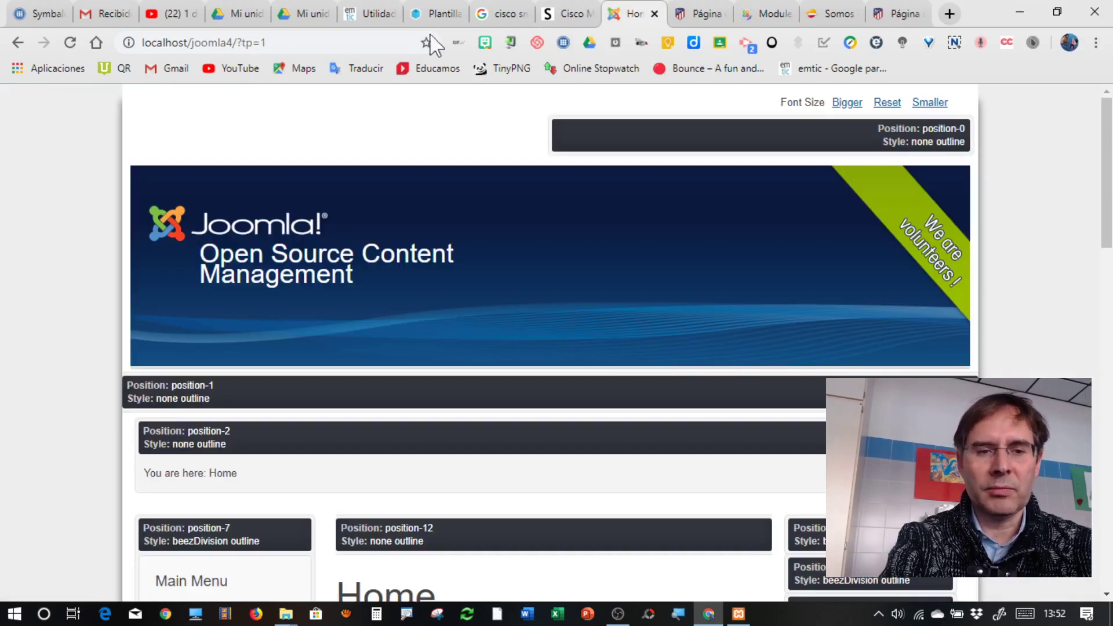
left_click(69, 42)
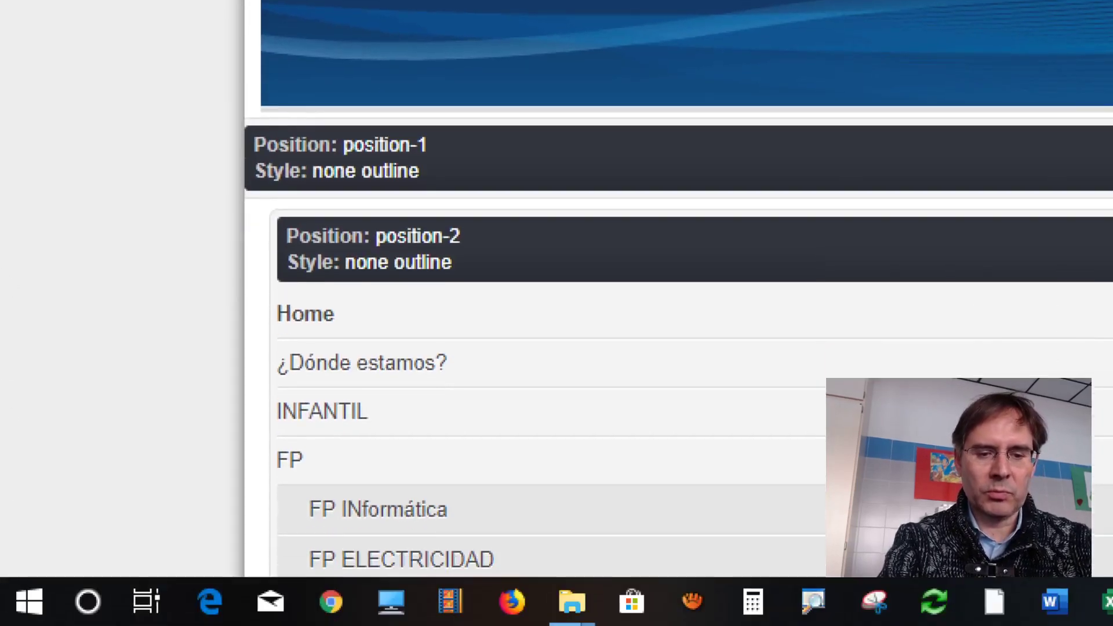
mouse_move(473, 203)
left_mouse_down()
mouse_move(248, 308)
mouse_move(483, 528)
mouse_move(487, 202)
left_mouse_up()
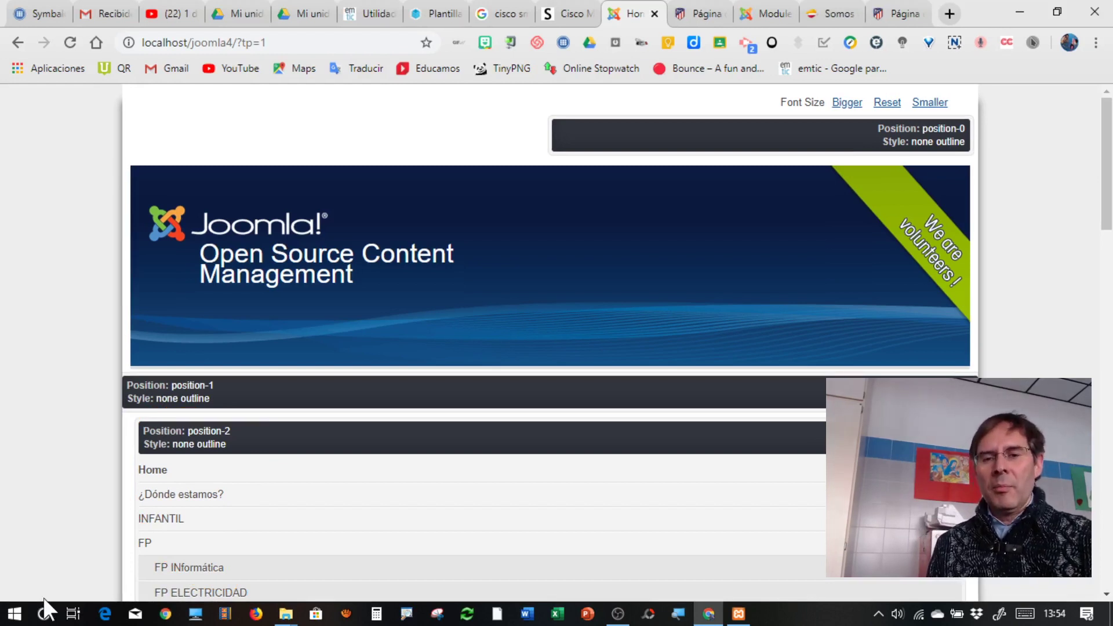
left_click(778, 9)
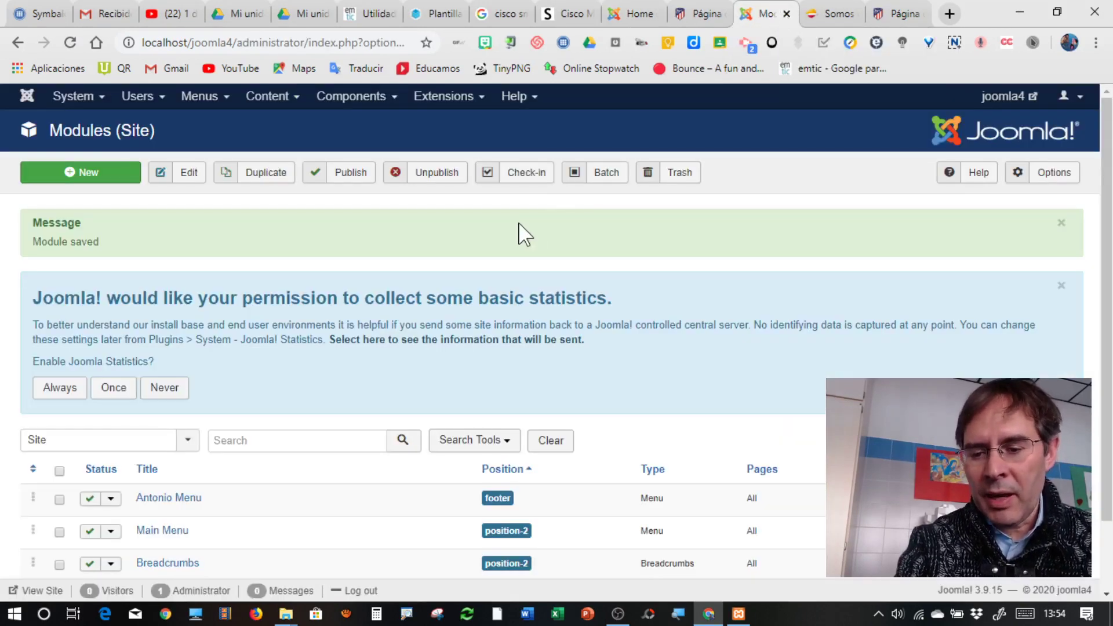
left_click(950, 13)
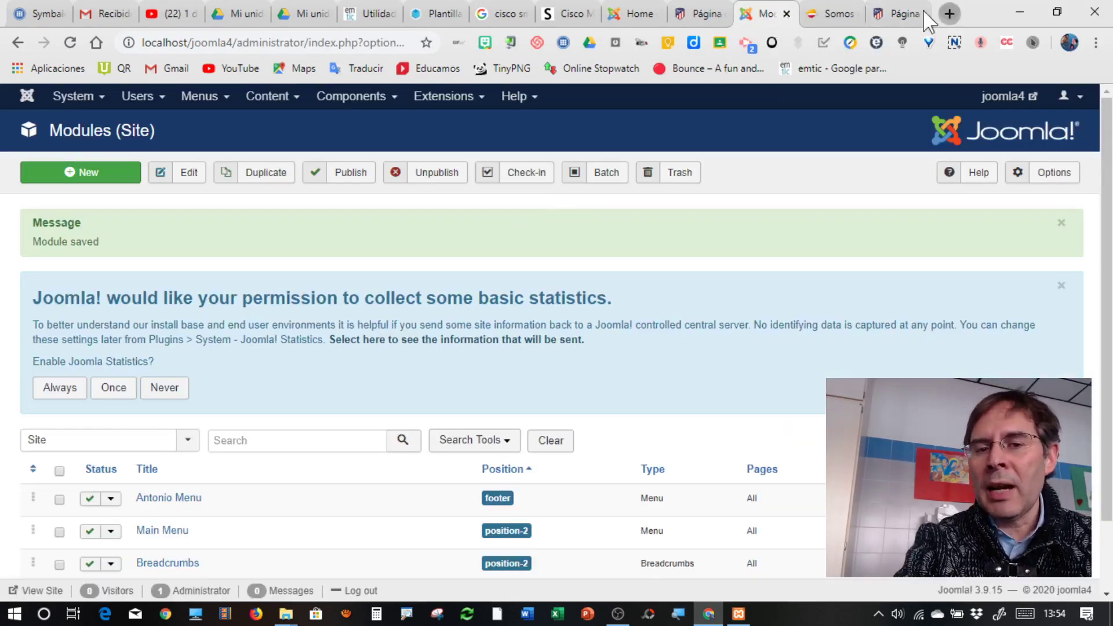
Search Google for 'plantillas joomla gratis' and scroll through the results
type("p")
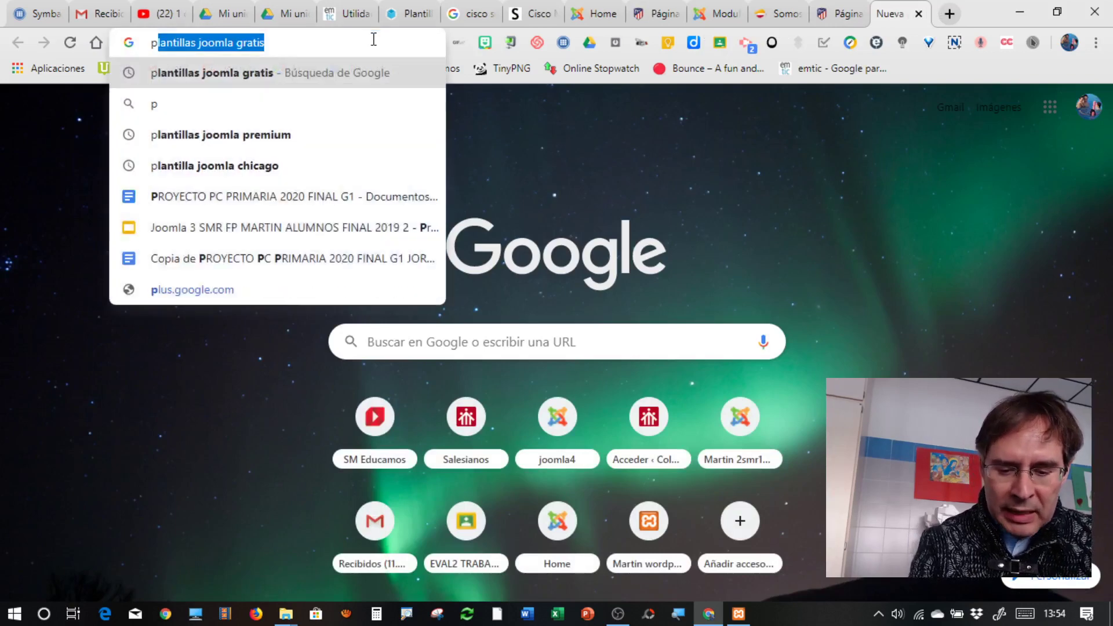
type("lantillas ")
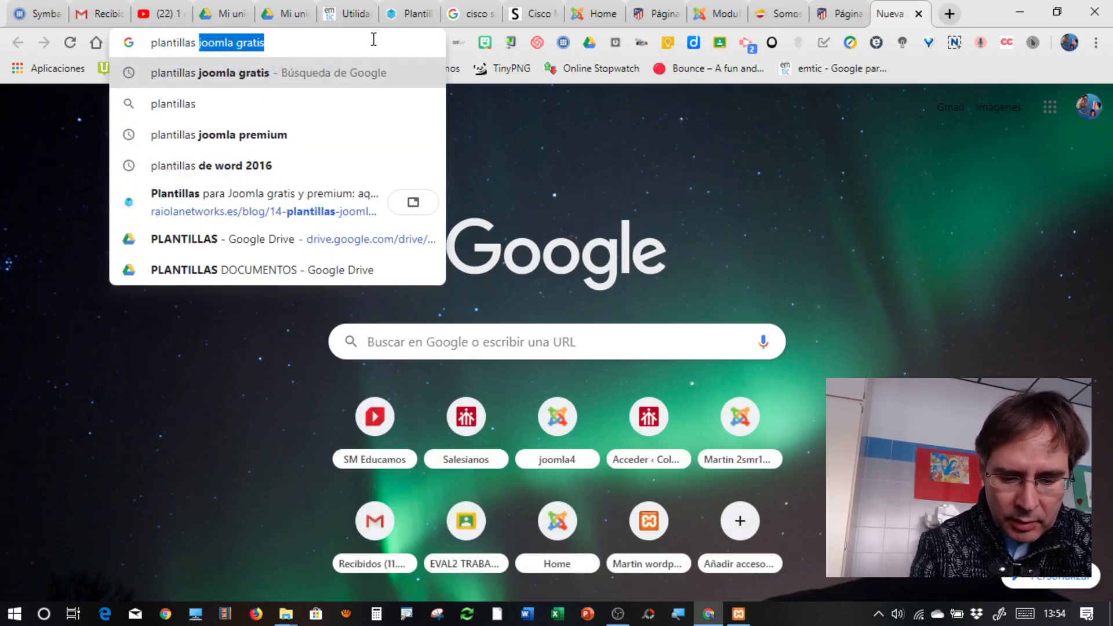
type("joomla gra")
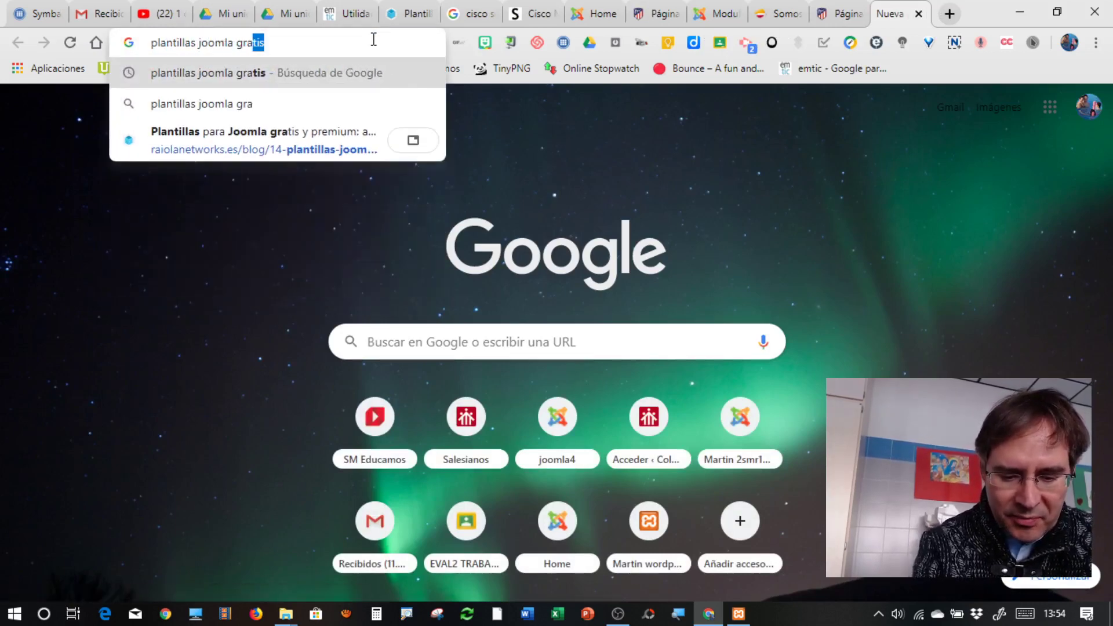
type("tis")
key("Return")
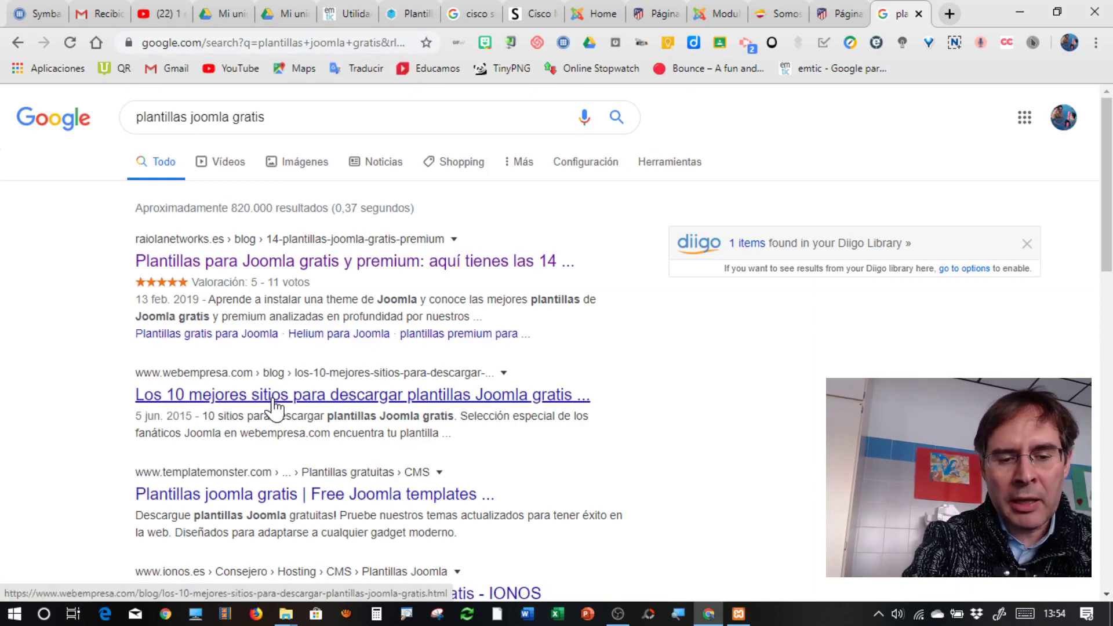
scroll(341, 494, "down", 2)
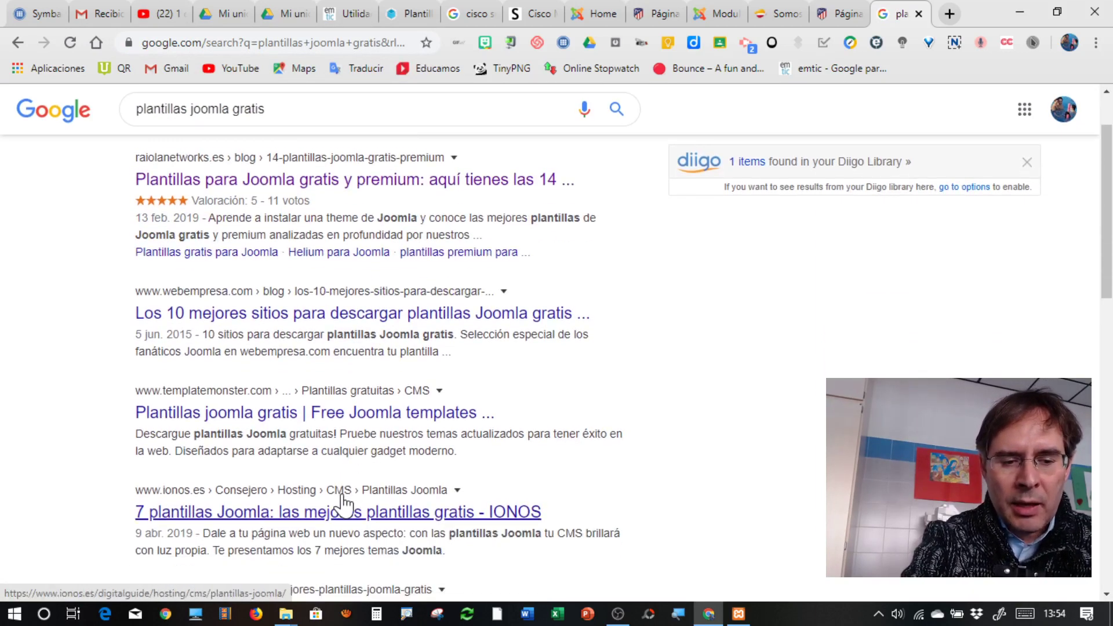
scroll(345, 502, "down", 3)
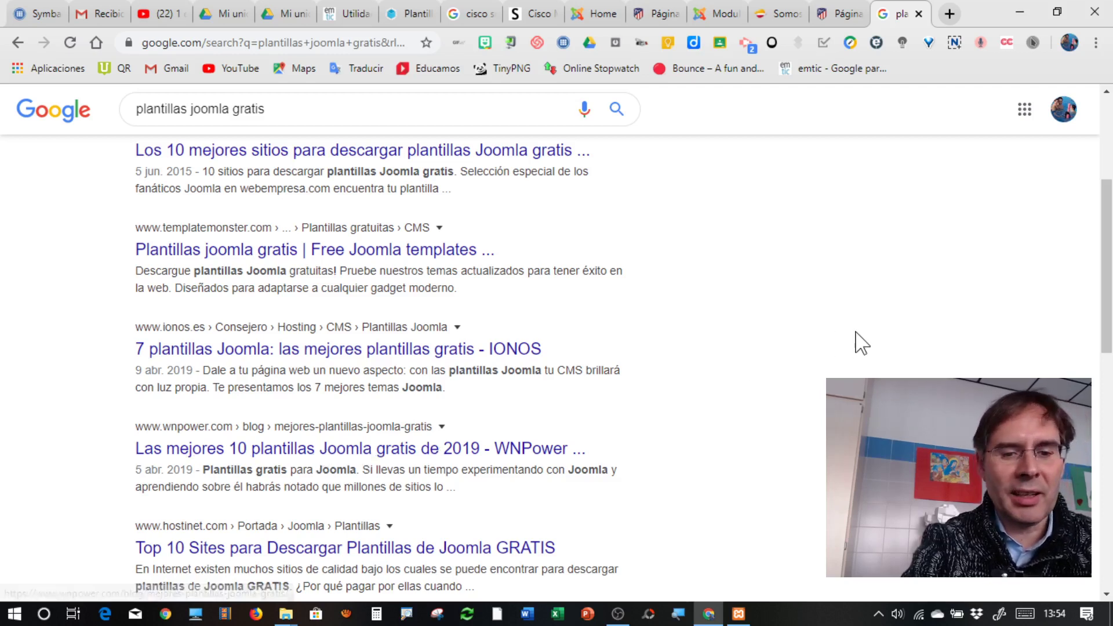
scroll(835, 371, "down", 3)
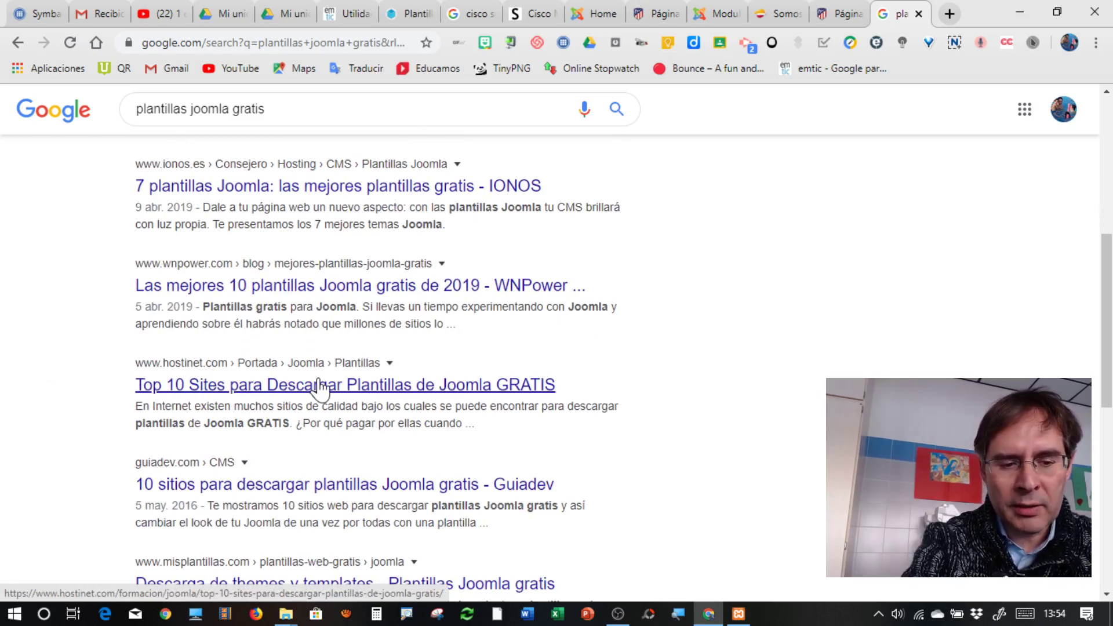
scroll(319, 387, "down", 3)
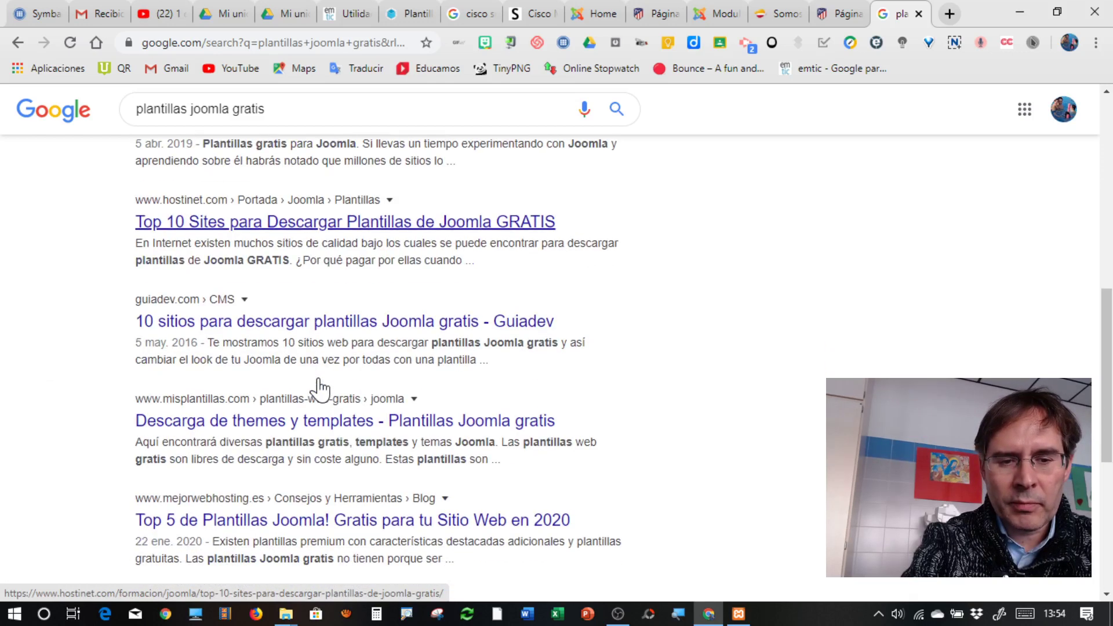
scroll(320, 387, "up", 7)
scroll(323, 387, "up", 3)
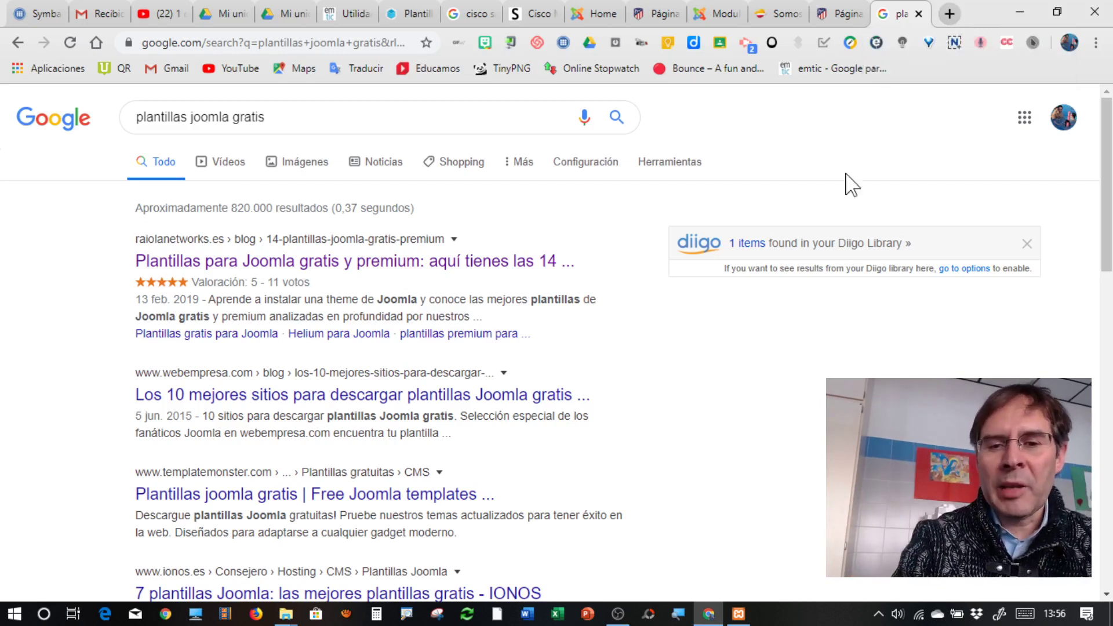
Open the Raiola Networks article, jump to its Purity III section and scroll on
left_click(282, 268)
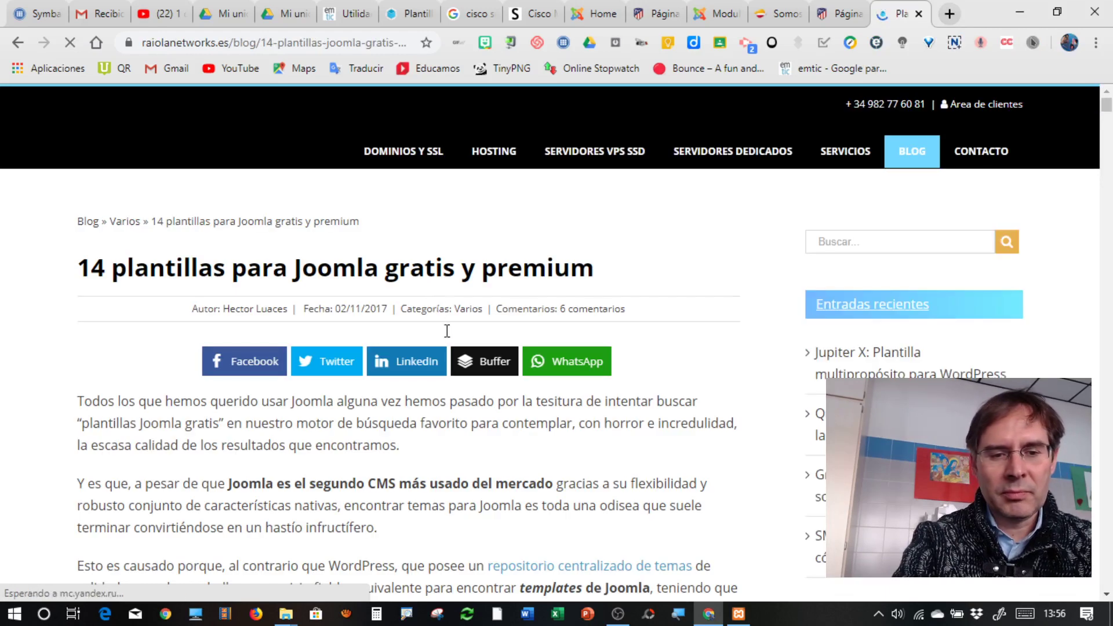
scroll(447, 348, "down", 4)
scroll(453, 360, "down", 8)
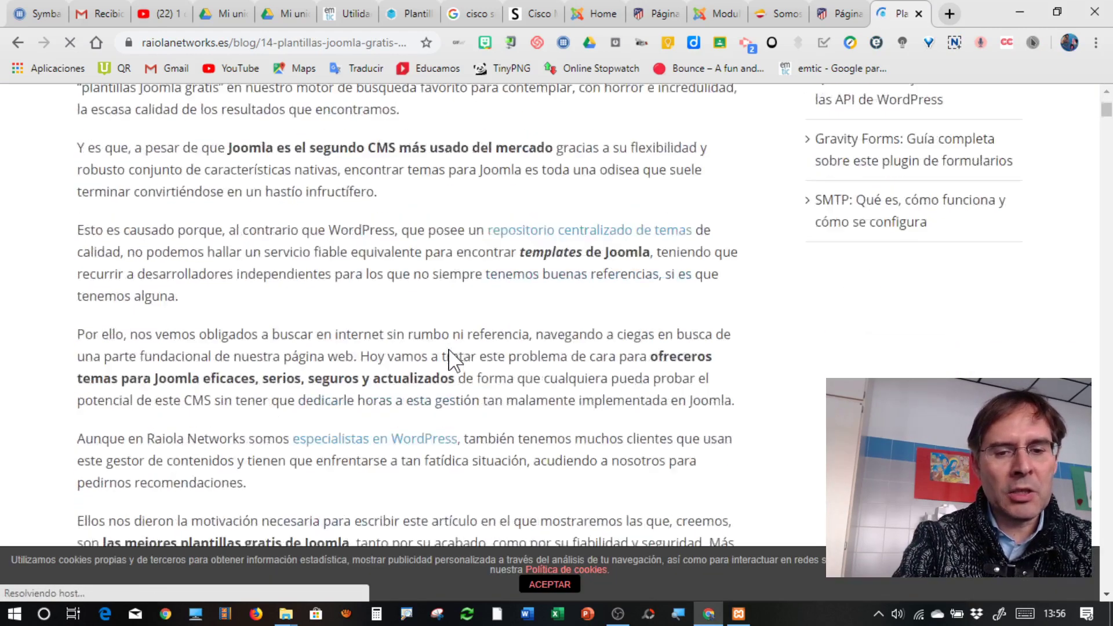
scroll(447, 357, "down", 3)
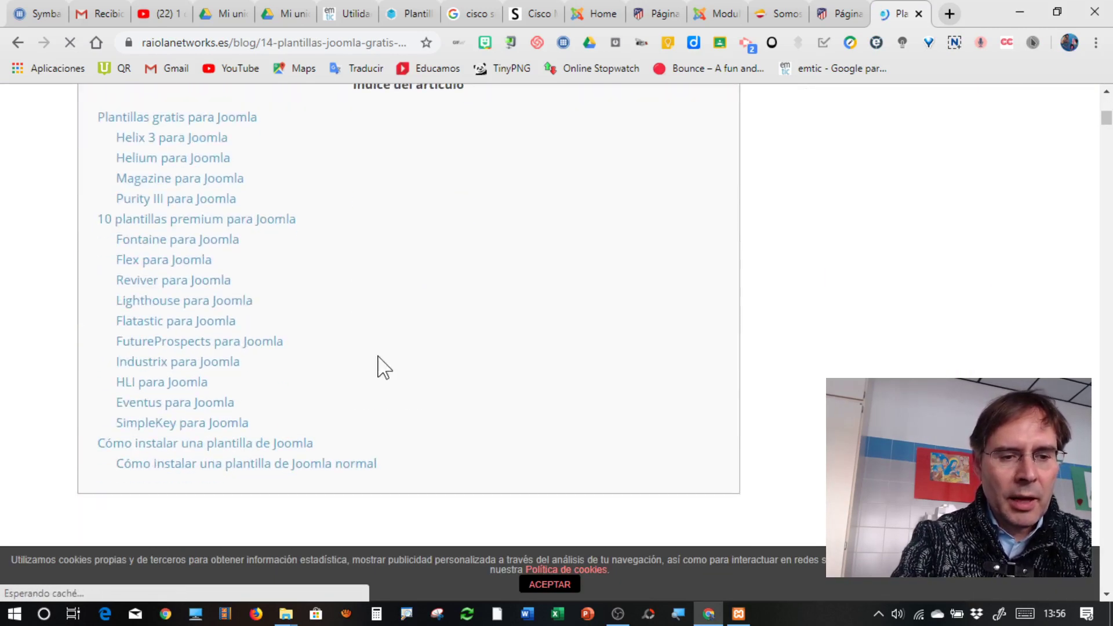
scroll(157, 255, "down", 1)
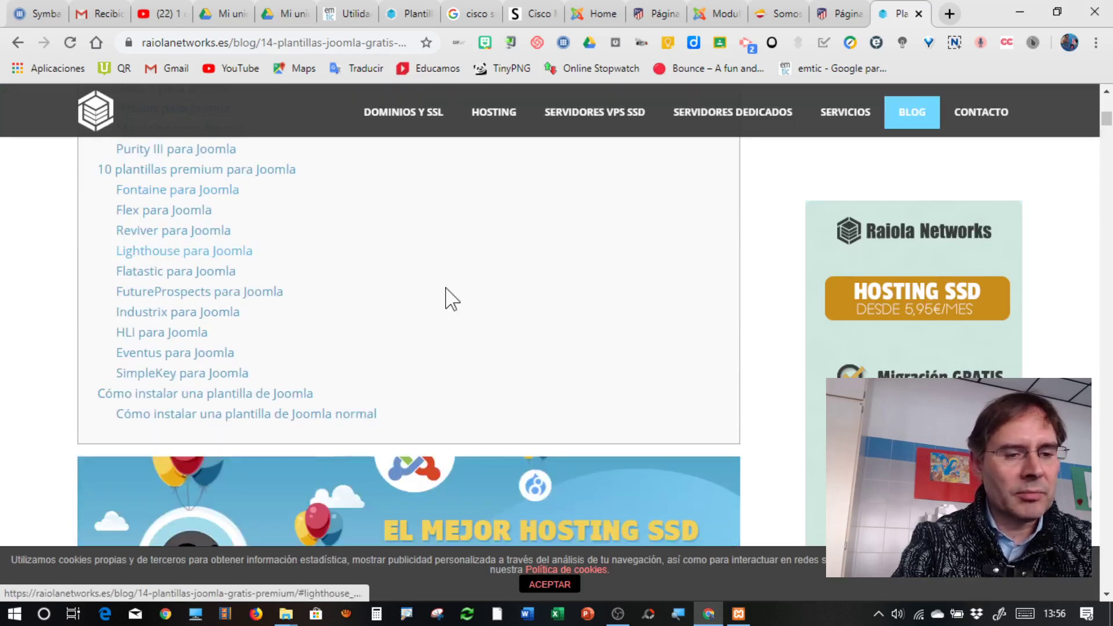
scroll(448, 296, "up", 3)
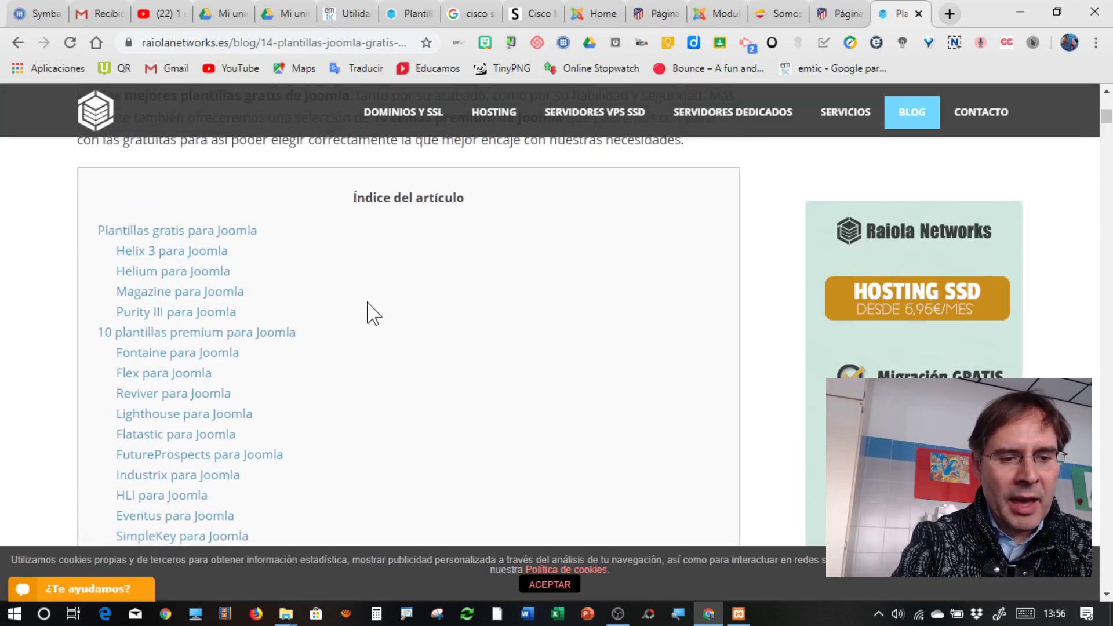
left_click(174, 313)
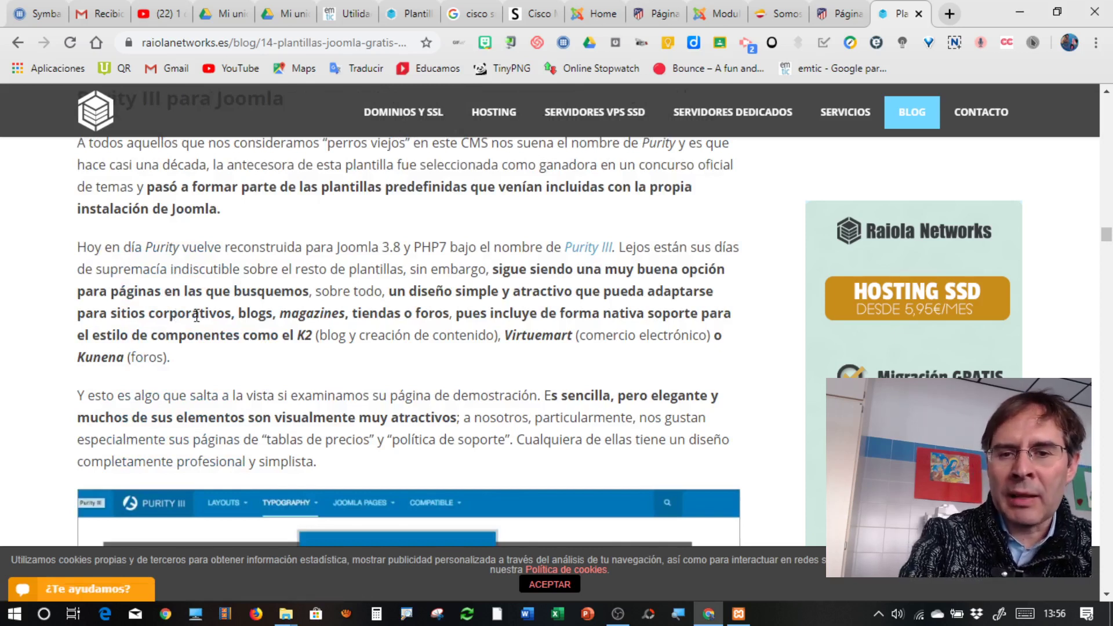
scroll(252, 310, "down", 15)
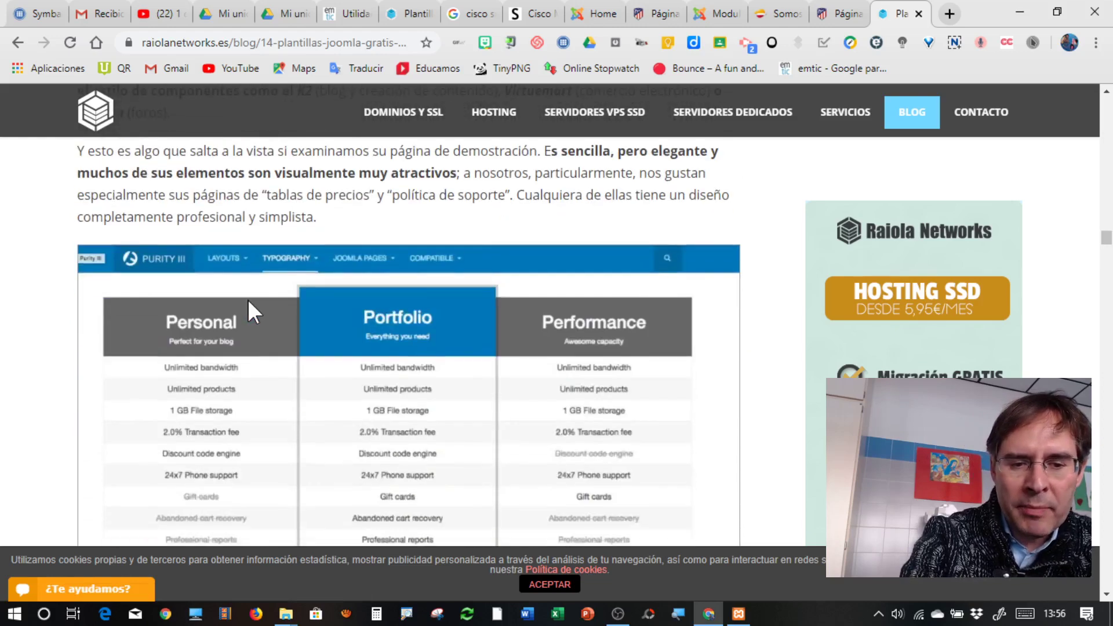
scroll(263, 313, "down", 10)
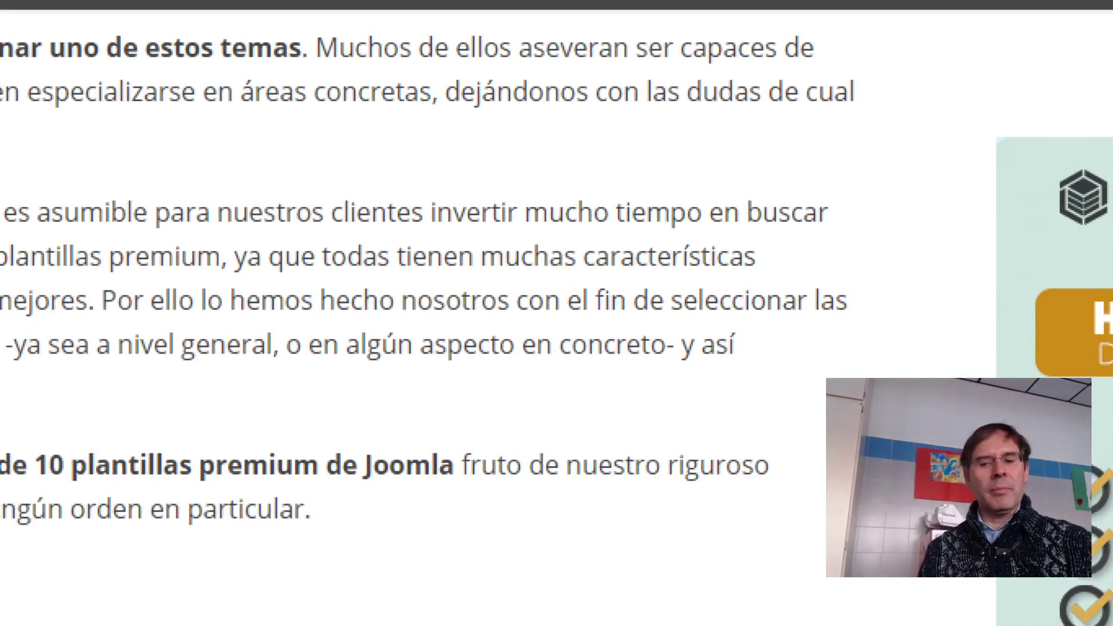
Handwrite the note 'DIVI' across the premium templates list
mouse_move(435, 110)
left_mouse_down()
mouse_move(405, 100)
mouse_move(493, 230)
mouse_move(428, 252)
left_mouse_up()
left_click_drag(552, 105, 554, 250)
mouse_move(597, 125)
left_mouse_down()
mouse_move(678, 200)
mouse_move(714, 113)
left_mouse_up()
left_click_drag(799, 111, 782, 284)
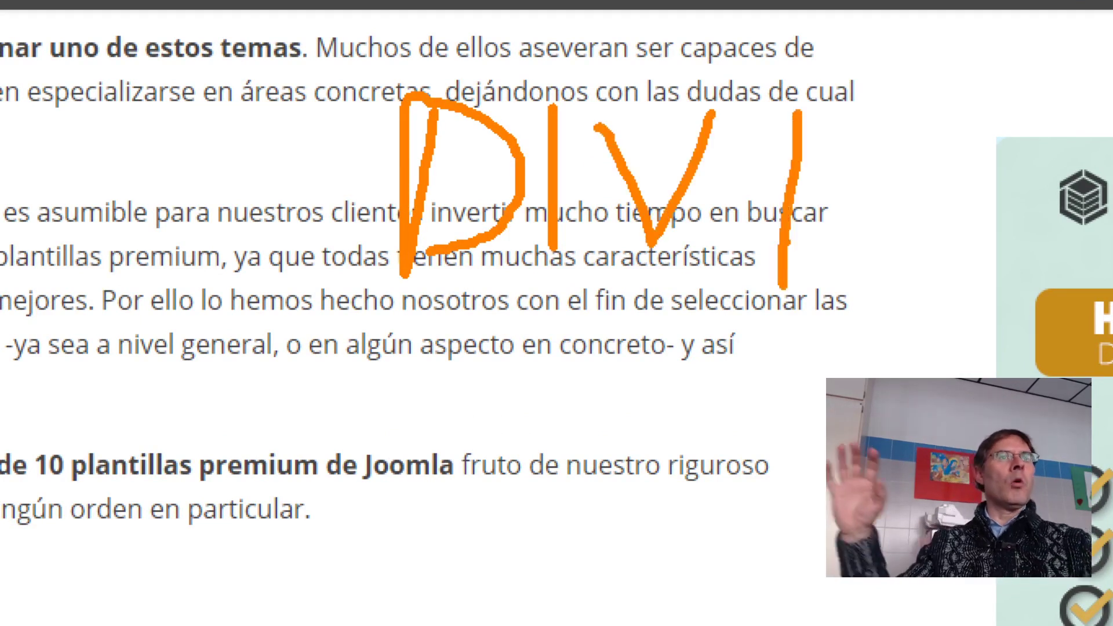
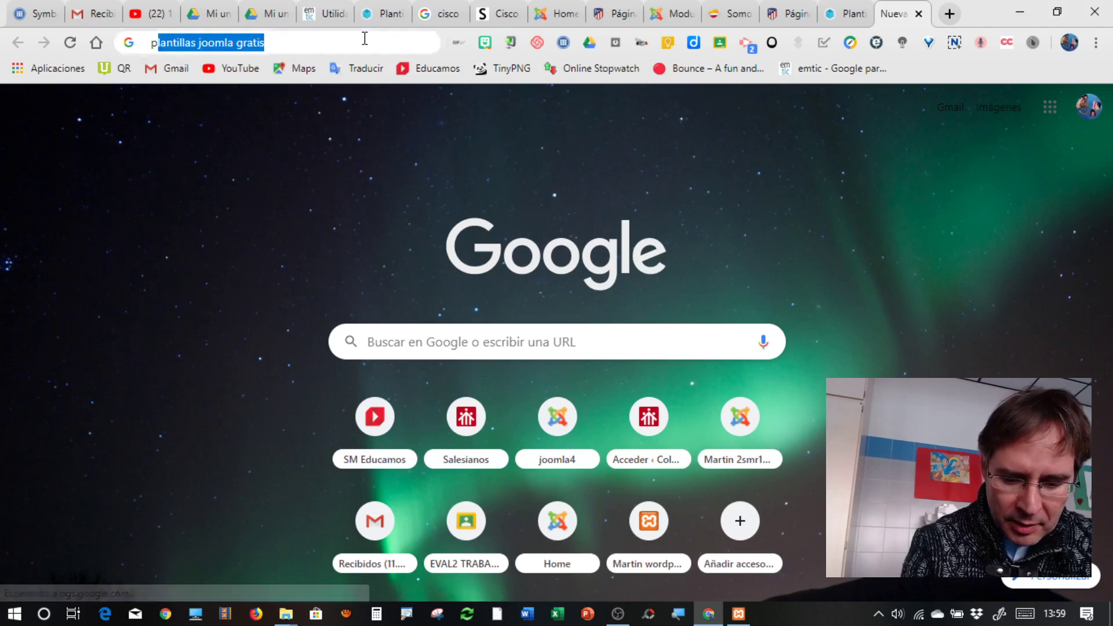
Search Google for 'plantilla minimal' and look over the results
type("lla minimal")
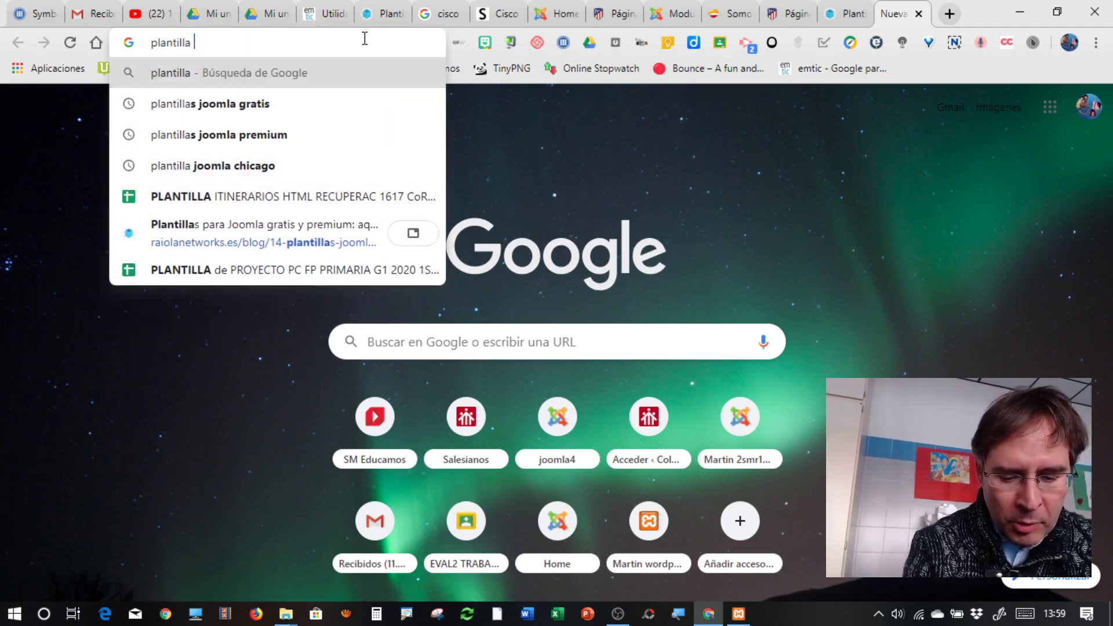
key("Return")
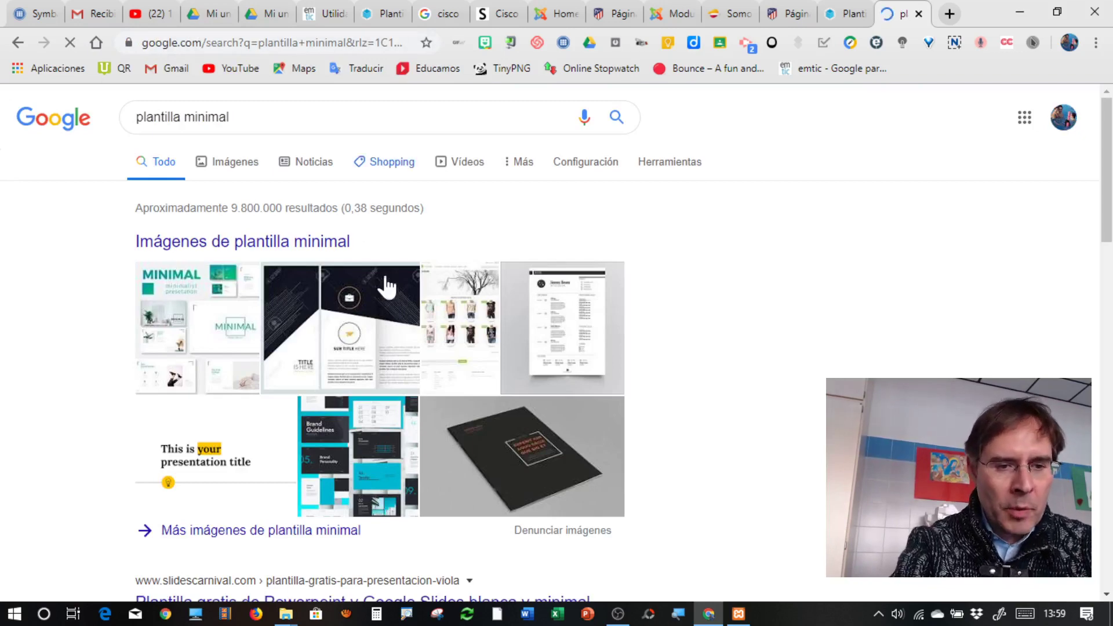
scroll(385, 309, "down", 4)
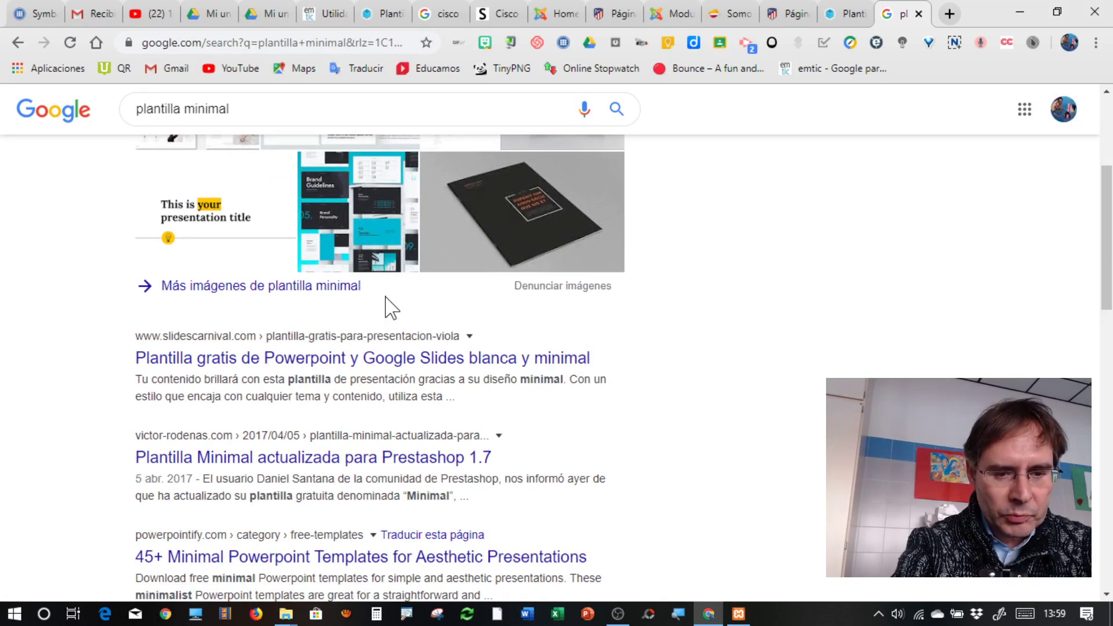
scroll(386, 297, "down", 3)
left_click(385, 295)
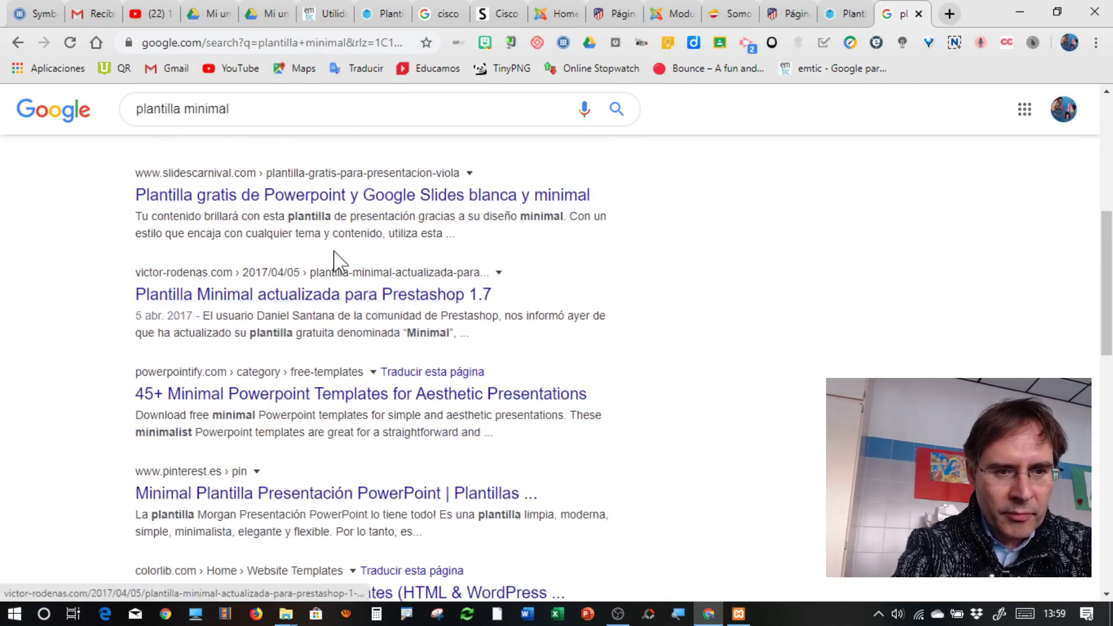
scroll(348, 243, "up", 7)
Refine the Google search to 'plantilla minimal joomla'
left_click(278, 126)
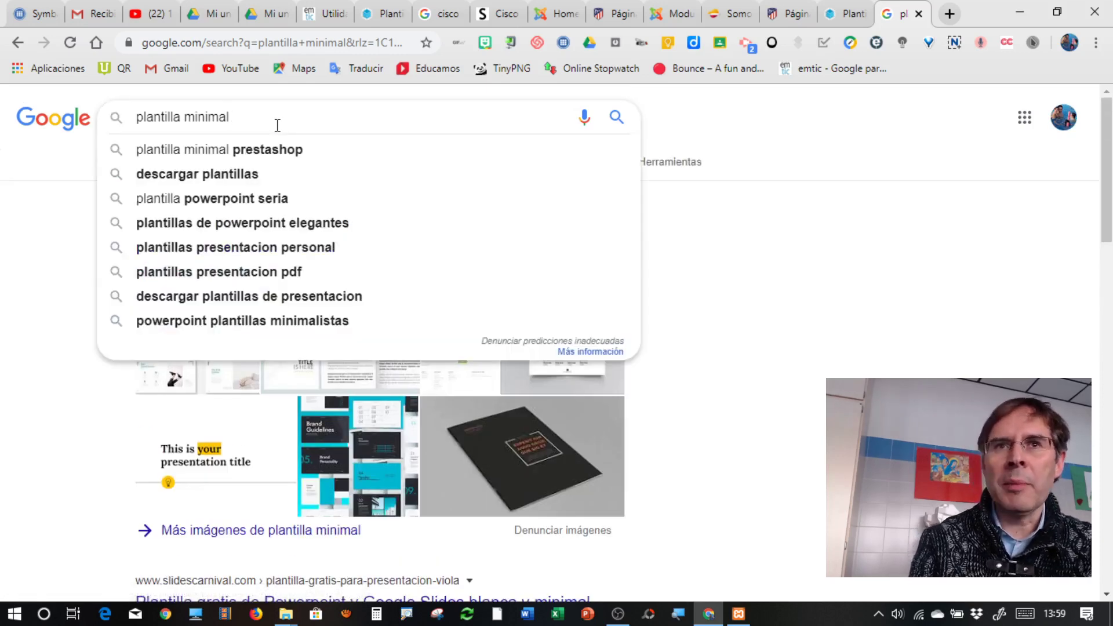
type("joomla")
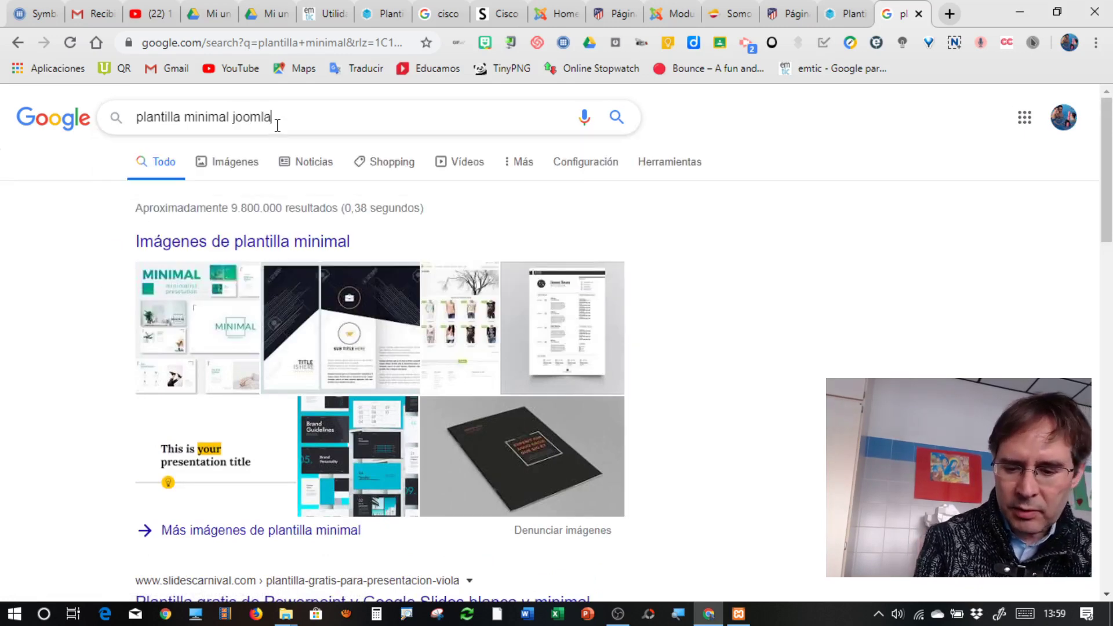
key("Return")
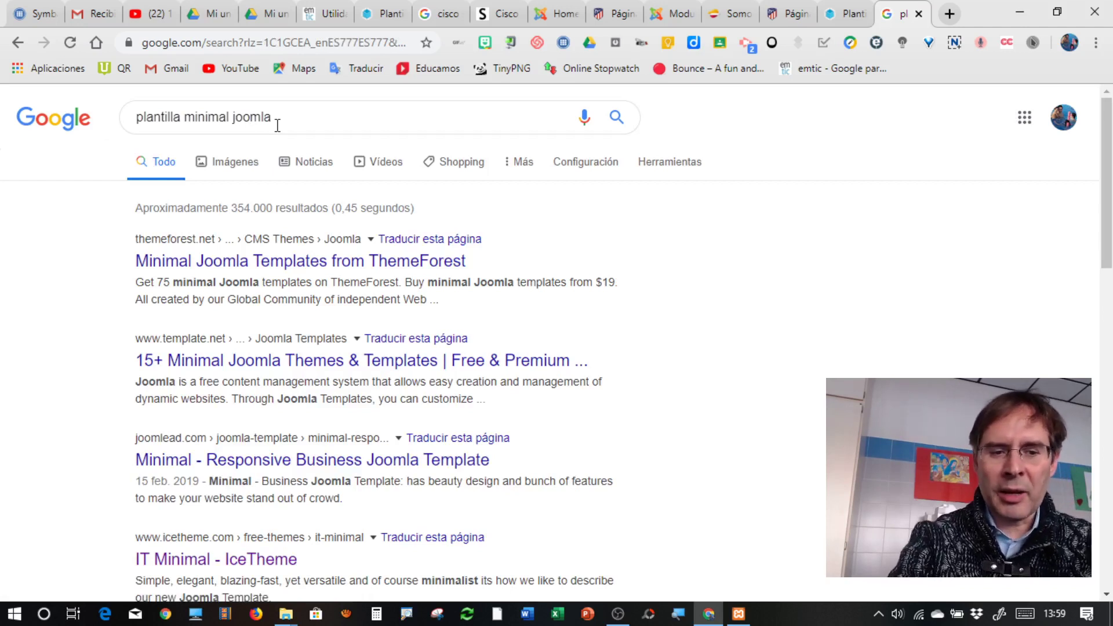
Open ThemeForest's Minimal Joomla Templates listing and scroll down to the Bismuth template
left_click(211, 265)
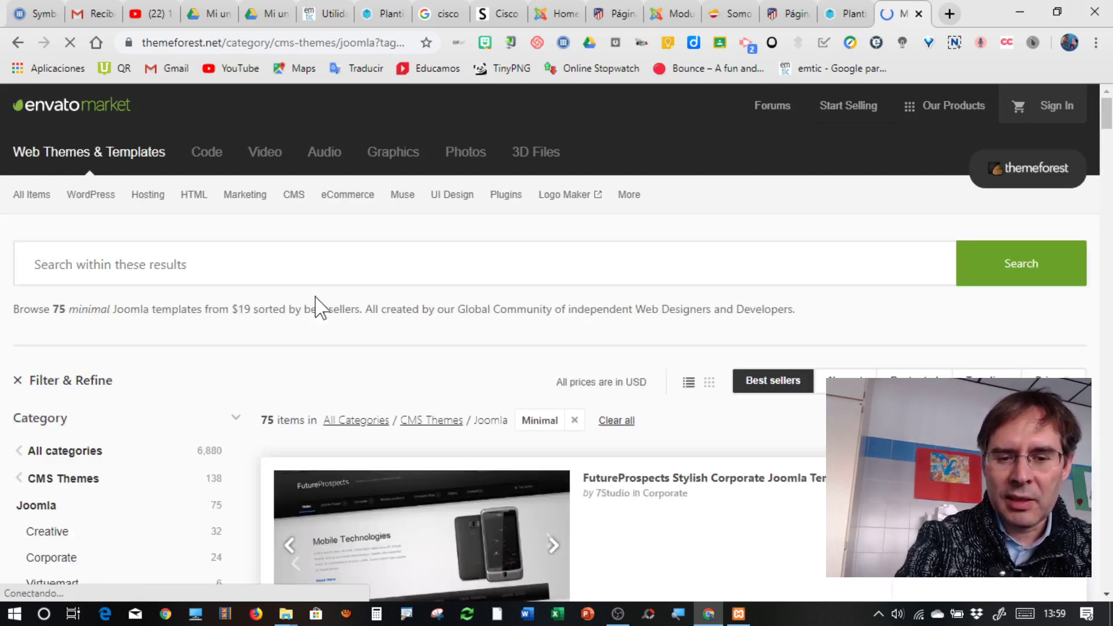
scroll(316, 295, "down", 4)
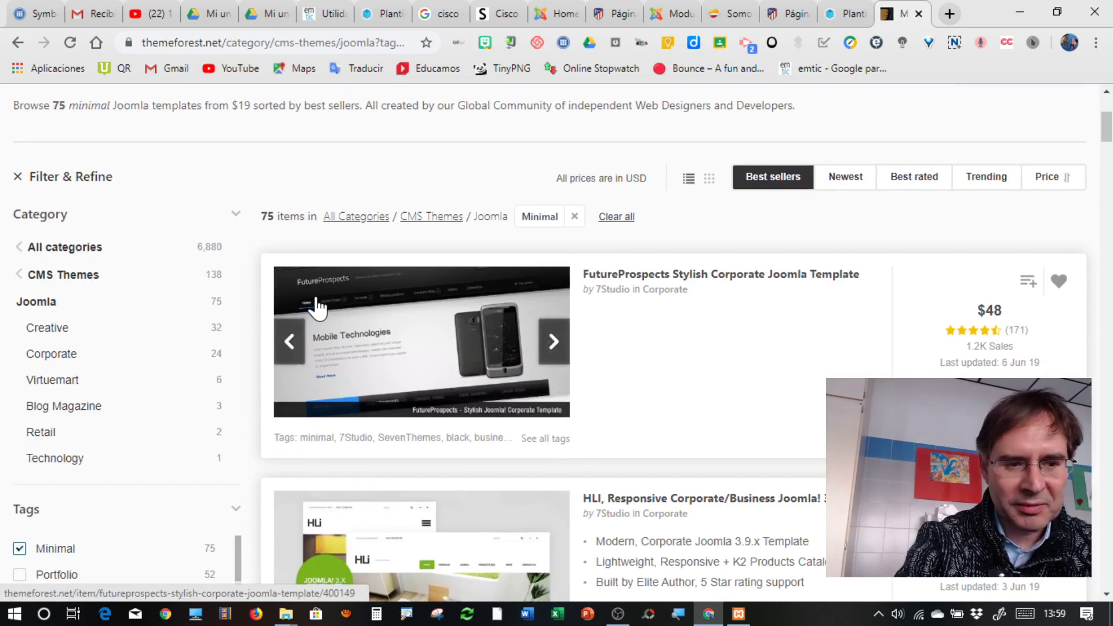
scroll(318, 309, "down", 4)
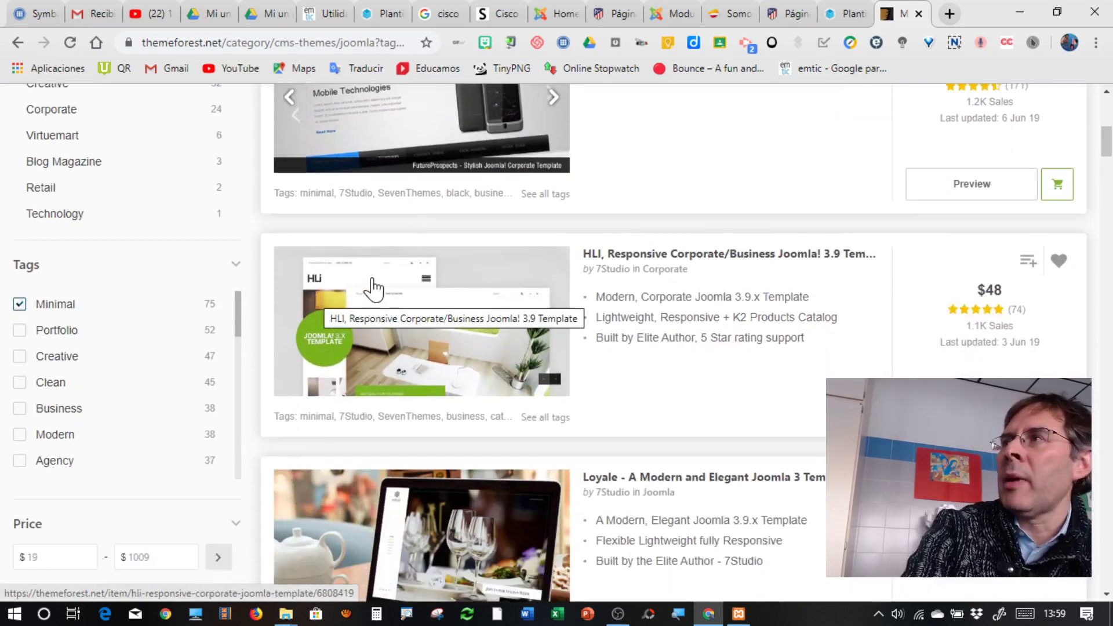
scroll(374, 285, "down", 3)
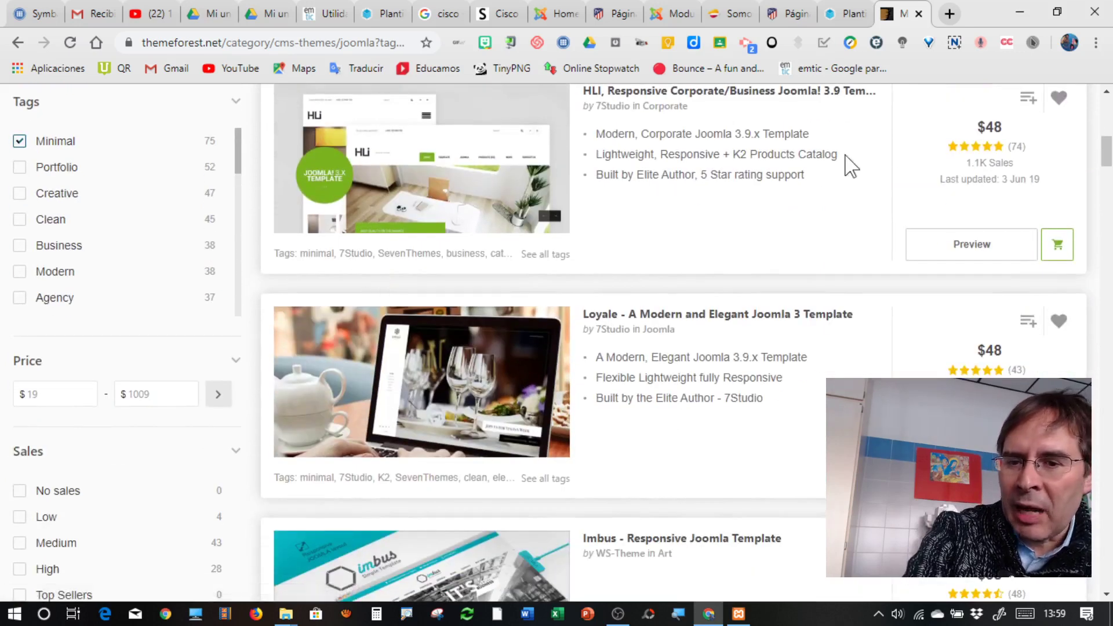
scroll(719, 339, "down", 4)
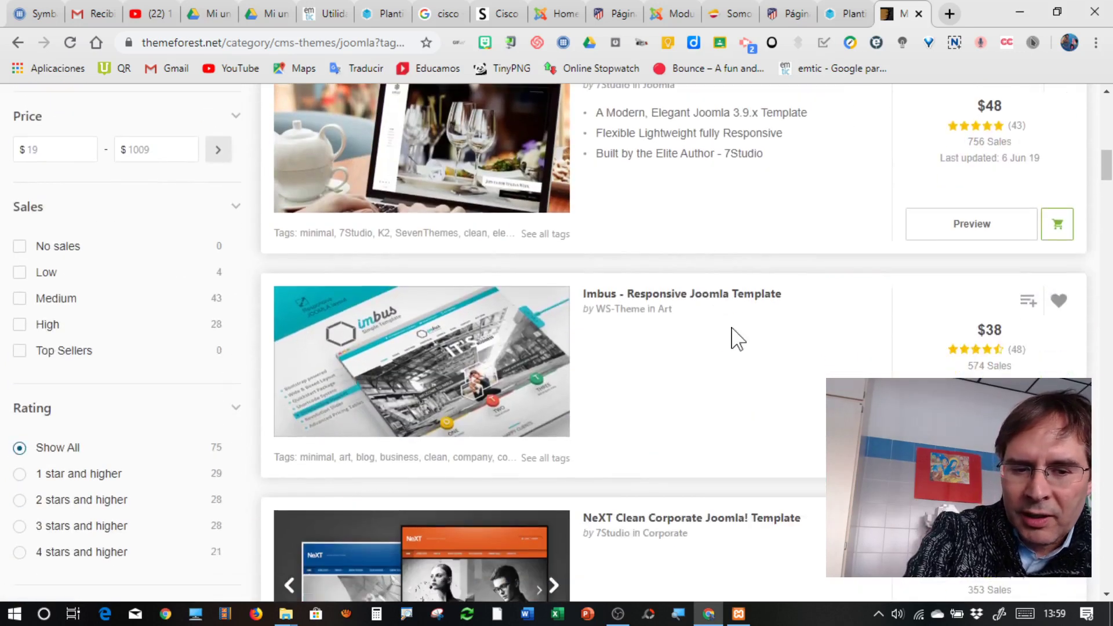
scroll(820, 371, "down", 3)
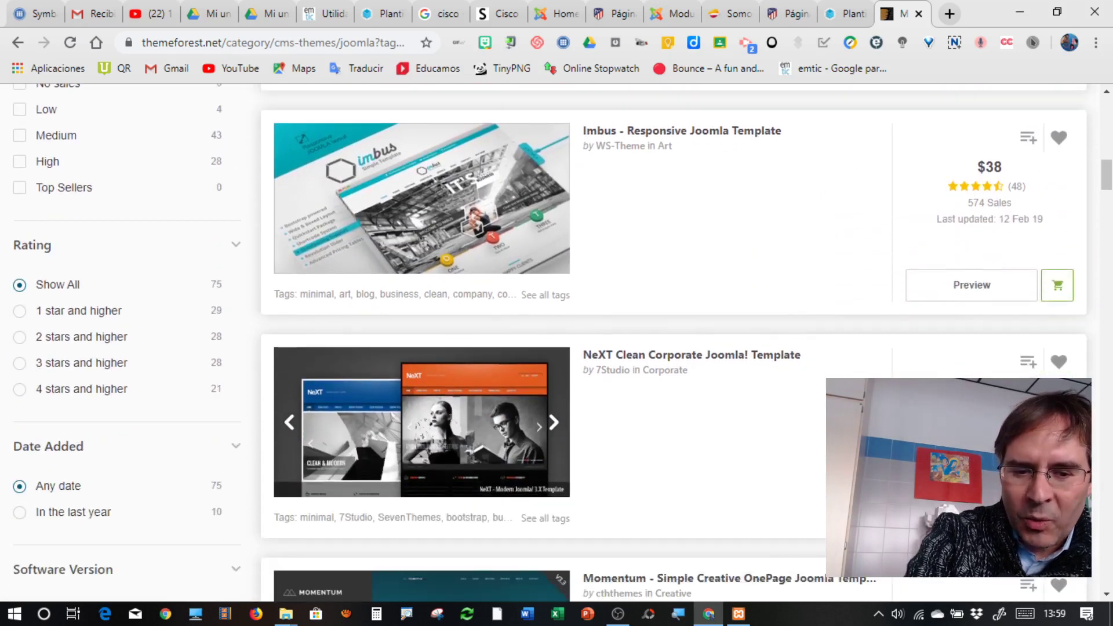
scroll(766, 423, "down", 5)
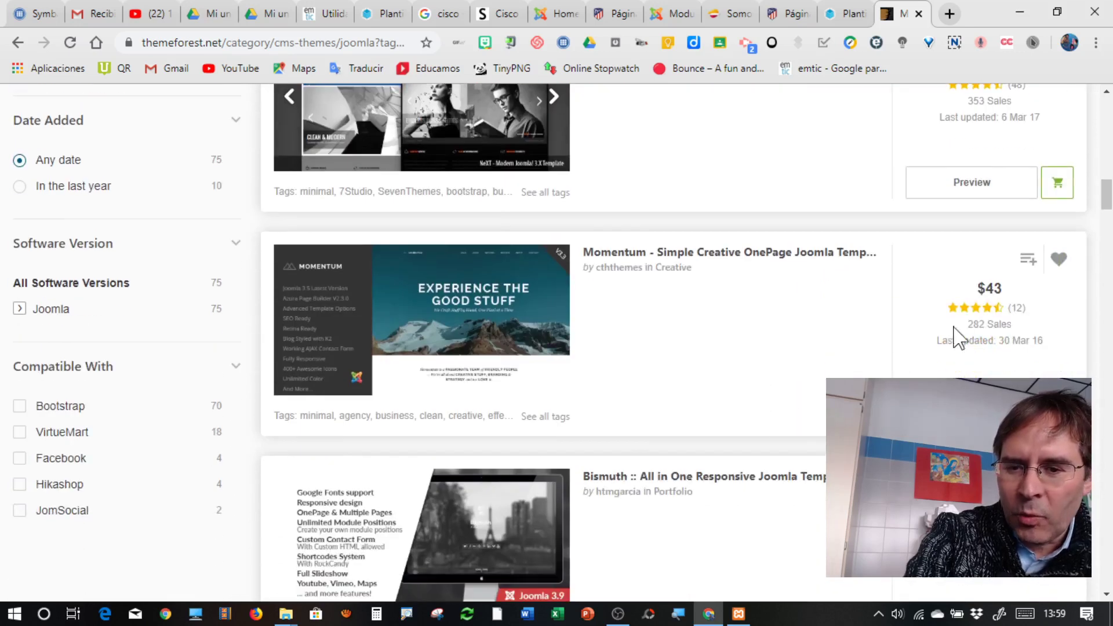
scroll(832, 376, "down", 5)
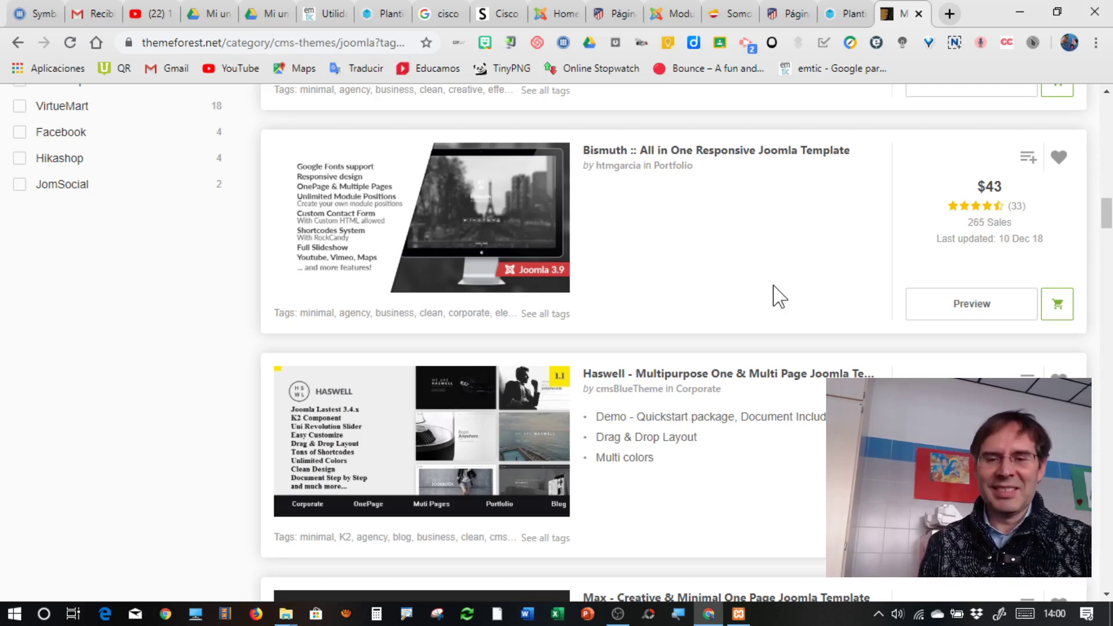
scroll(736, 299, "up", 4)
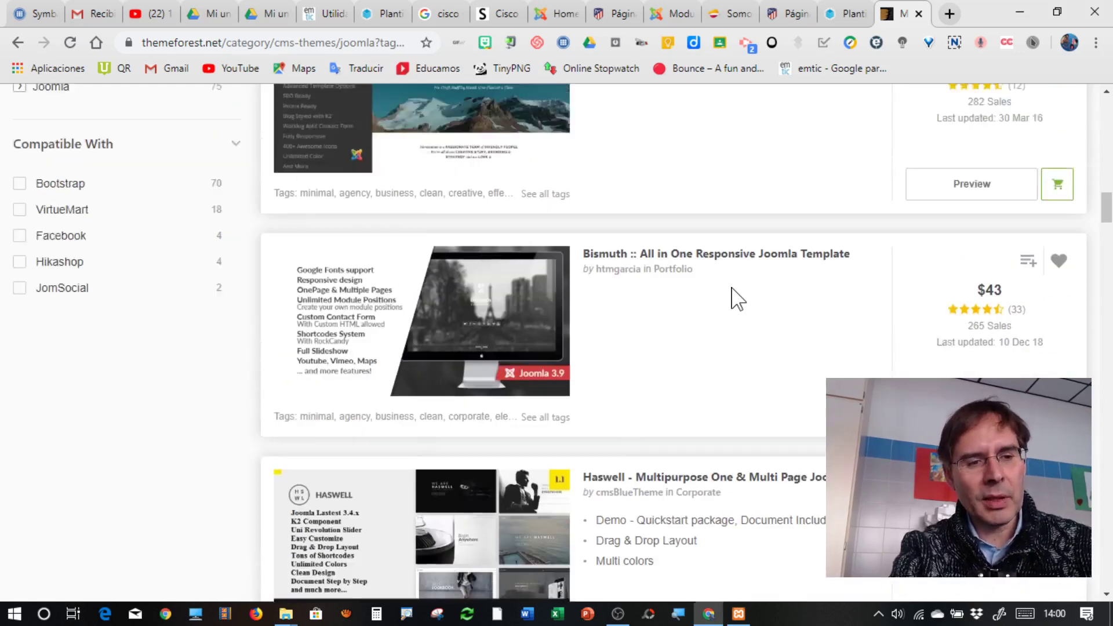
scroll(737, 299, "up", 10)
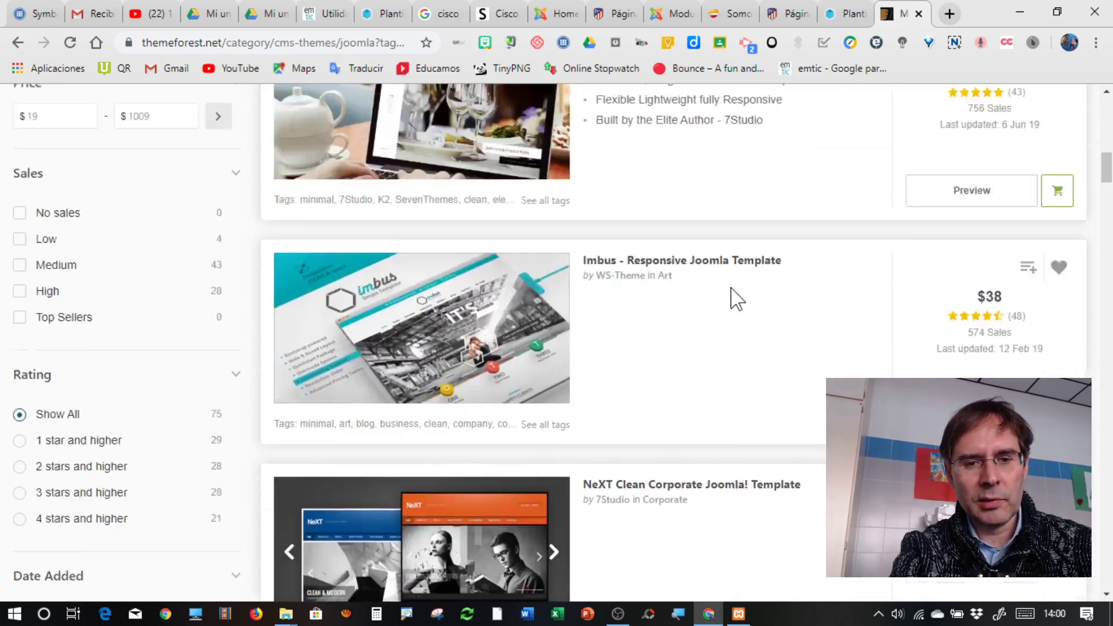
scroll(737, 299, "up", 7)
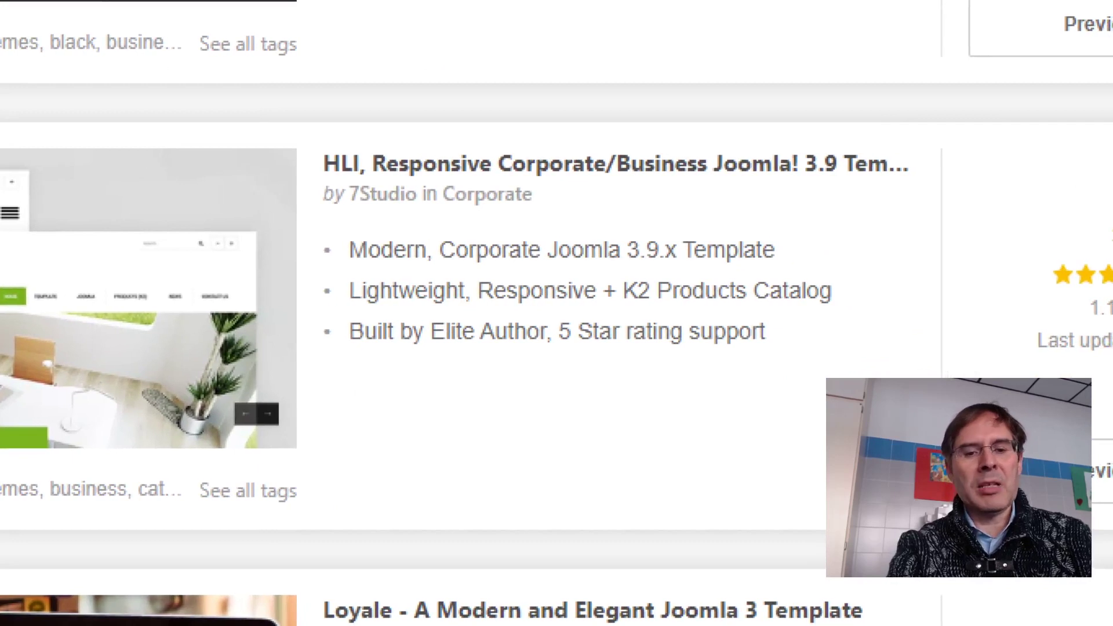
mouse_move(613, 211)
left_mouse_down()
mouse_move(557, 211)
mouse_move(498, 253)
mouse_move(540, 284)
mouse_move(777, 269)
mouse_move(658, 200)
mouse_move(562, 204)
left_mouse_up()
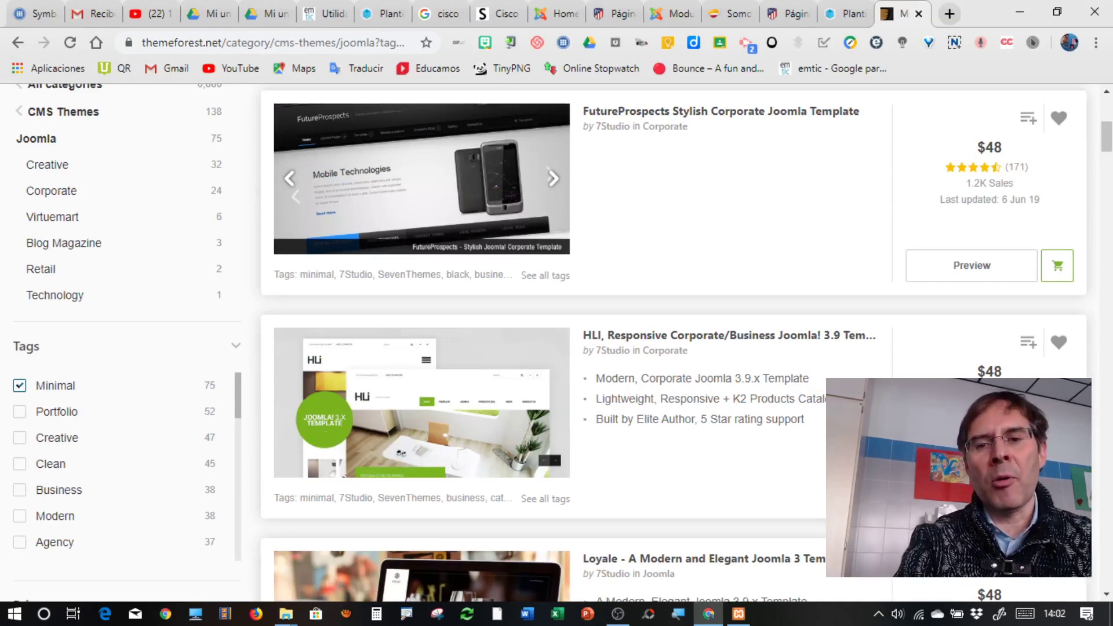
Return to the Joomla administrator and open the site template styles page
left_click(679, 13)
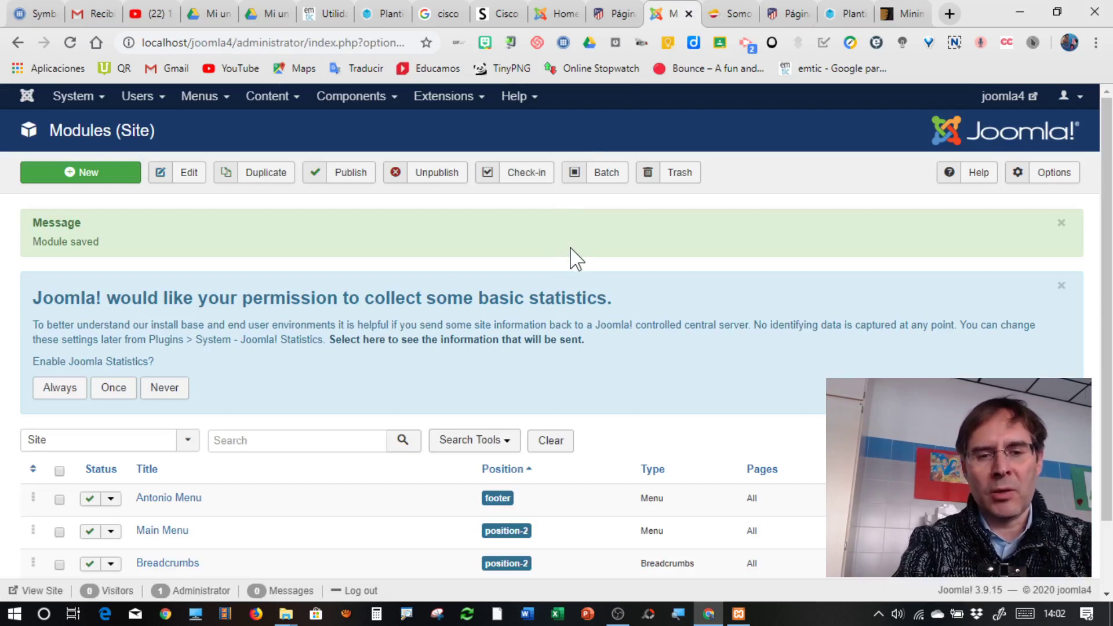
left_click(445, 97)
mouse_move(448, 220)
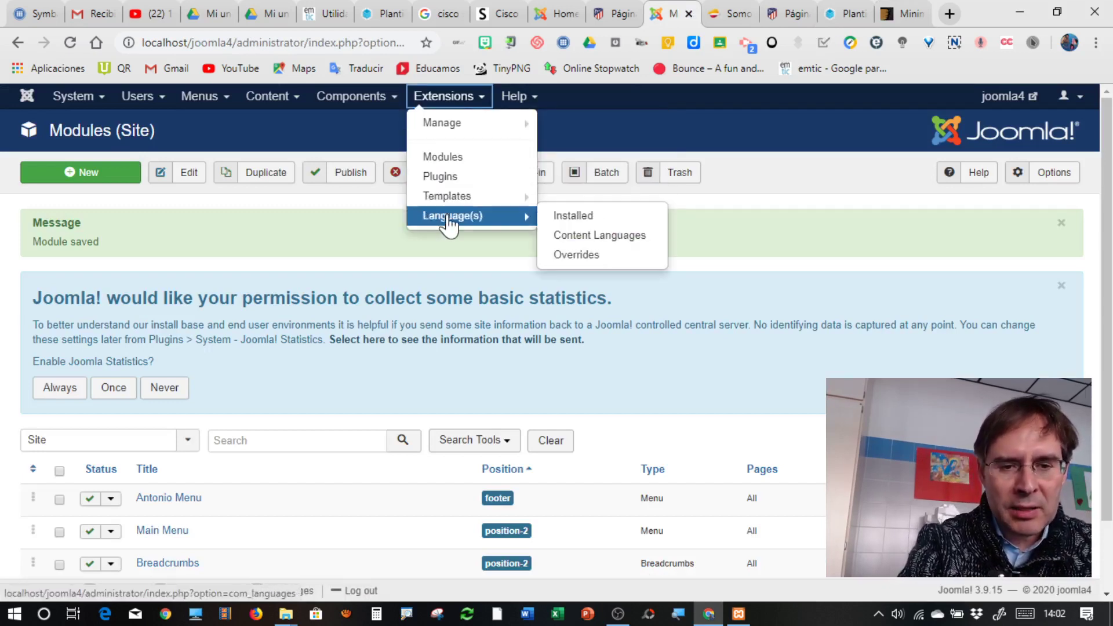
left_click(450, 198)
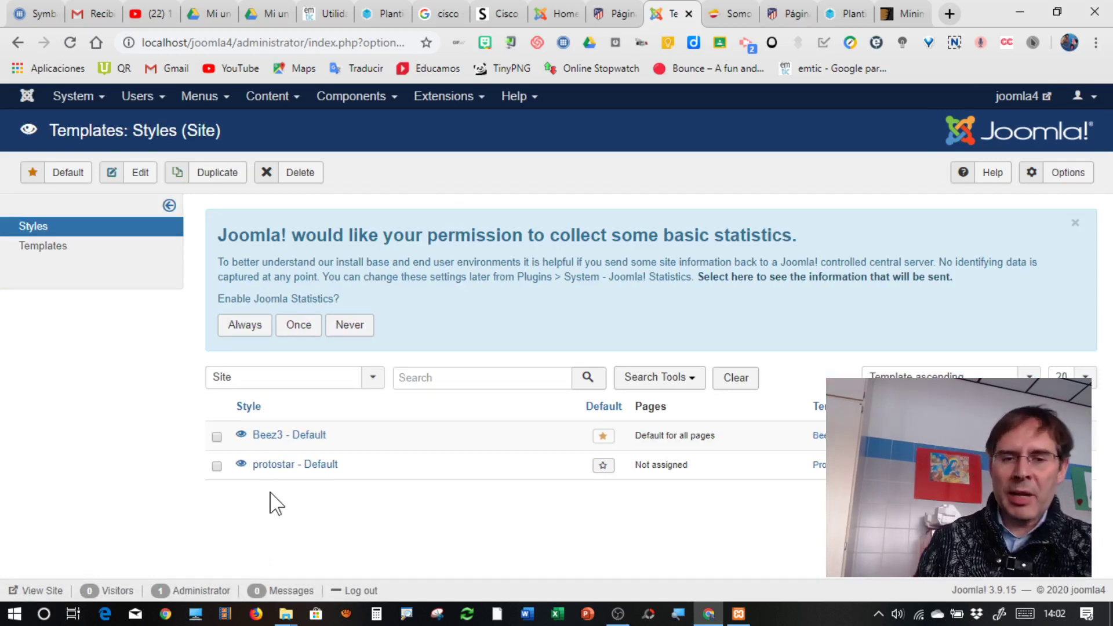
Go to the Extensions: Install page via Extensions > Manage > Install
left_click(451, 112)
mouse_move(456, 130)
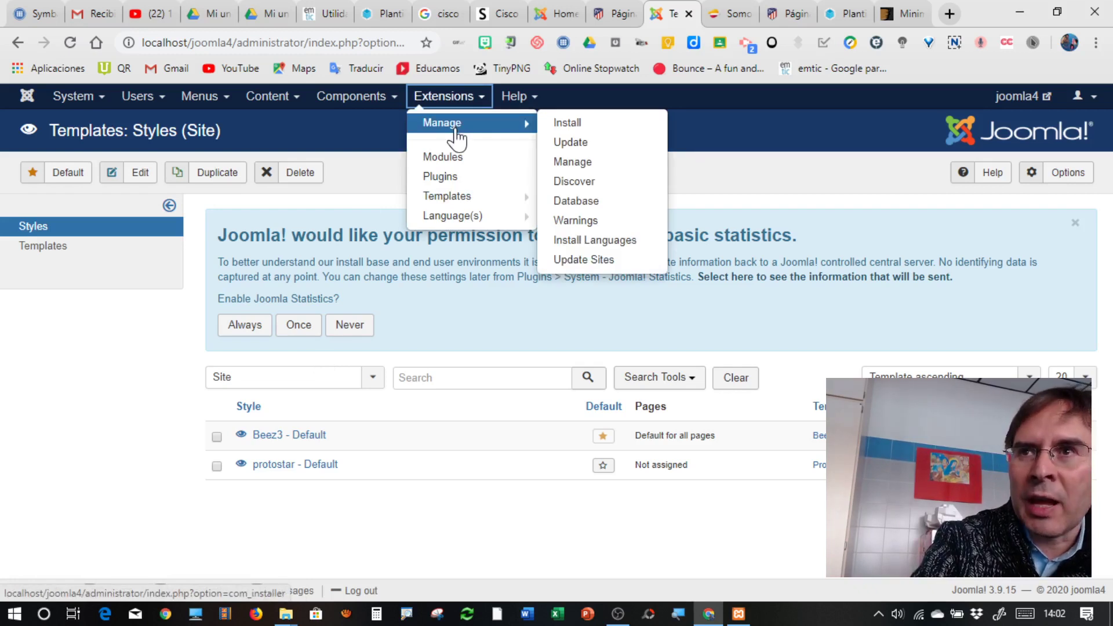
left_click(456, 131)
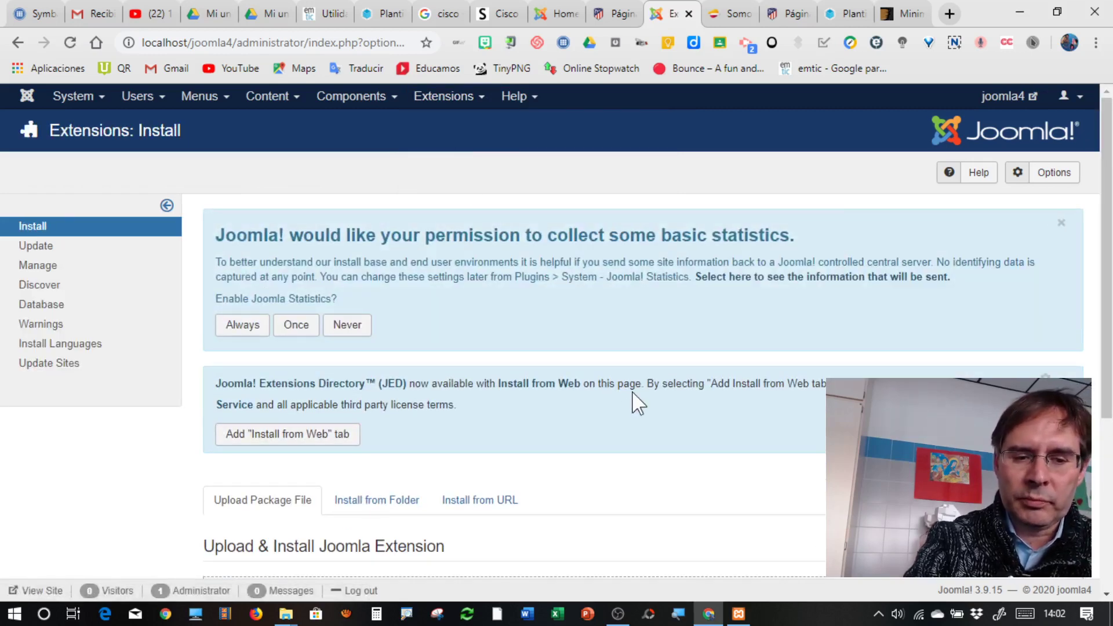
scroll(638, 402, "down", 2)
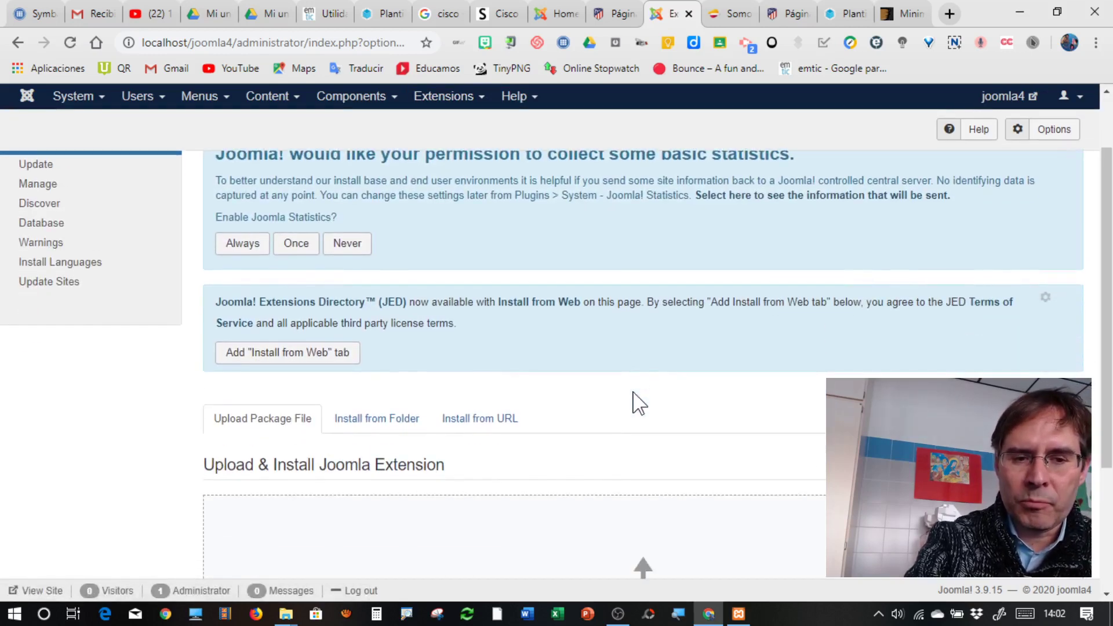
left_click(447, 104)
mouse_move(460, 131)
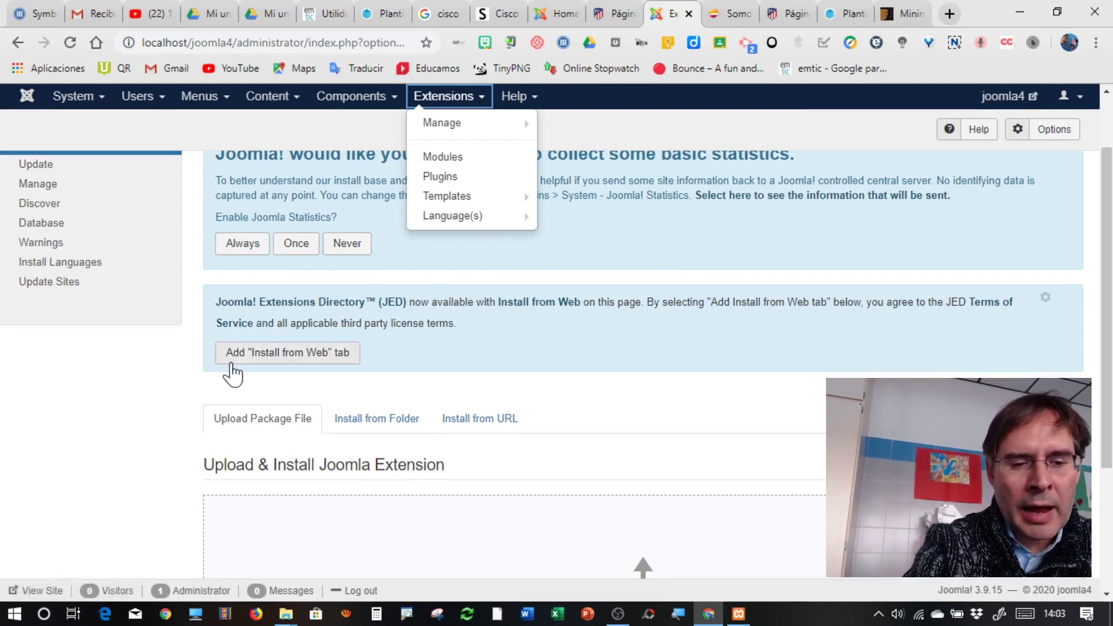
Install the 'Install from Web' plugin to add its extension catalogue tab
left_click(278, 363)
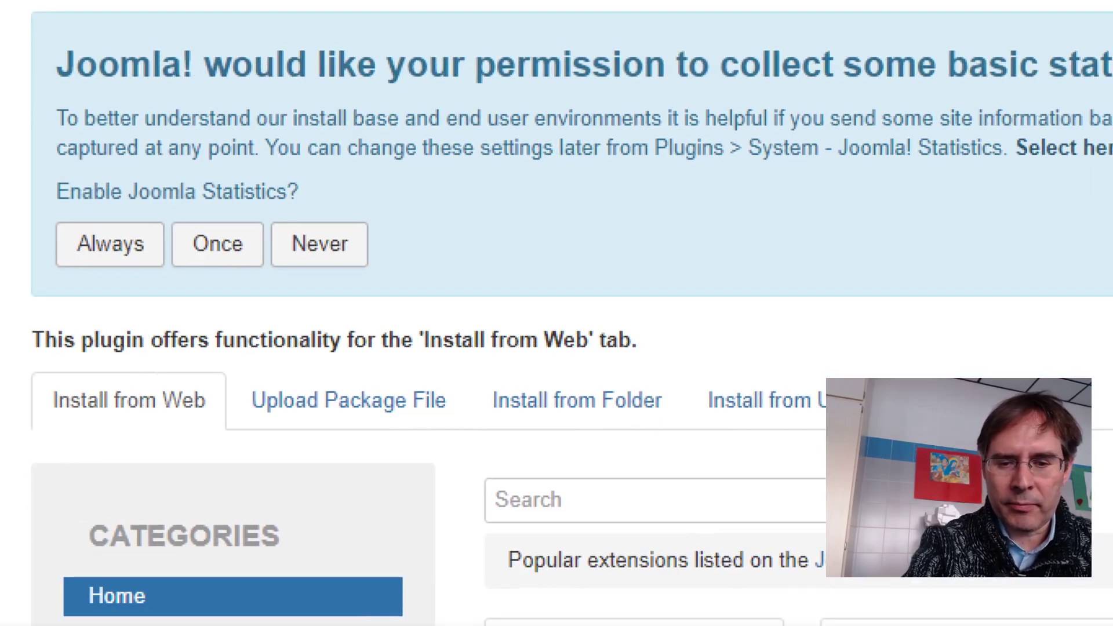
mouse_move(793, 360)
left_mouse_down()
mouse_move(676, 395)
mouse_move(824, 467)
left_mouse_up()
mouse_move(130, 343)
left_mouse_down()
mouse_move(39, 354)
mouse_move(142, 345)
left_mouse_up()
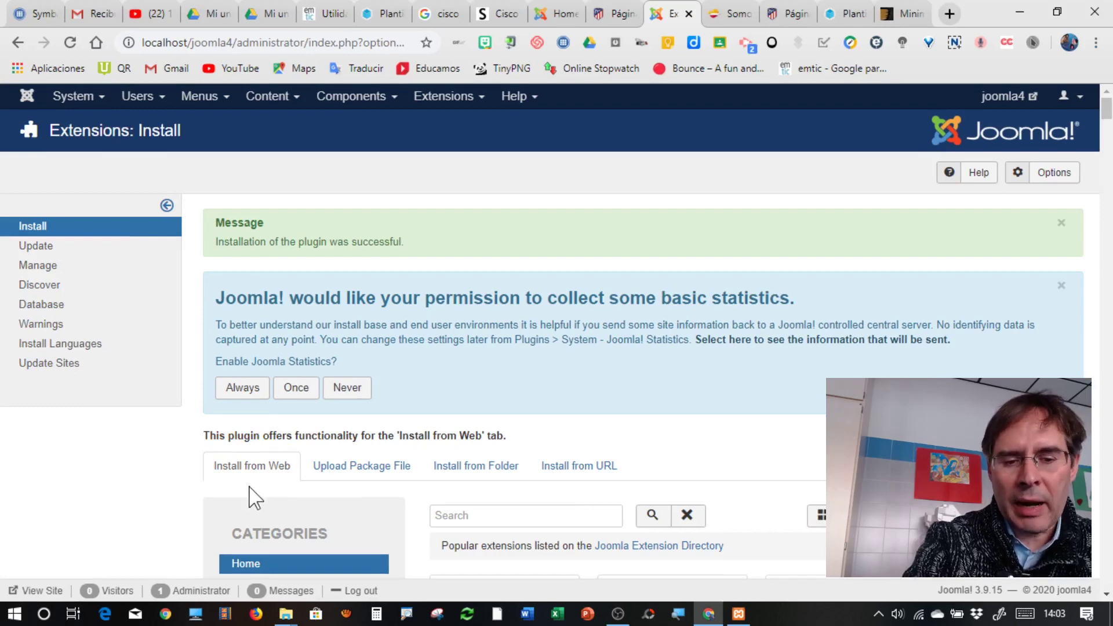
Switch to the Upload Package File tab with its drag-and-drop upload area
scroll(255, 499, "down", 3)
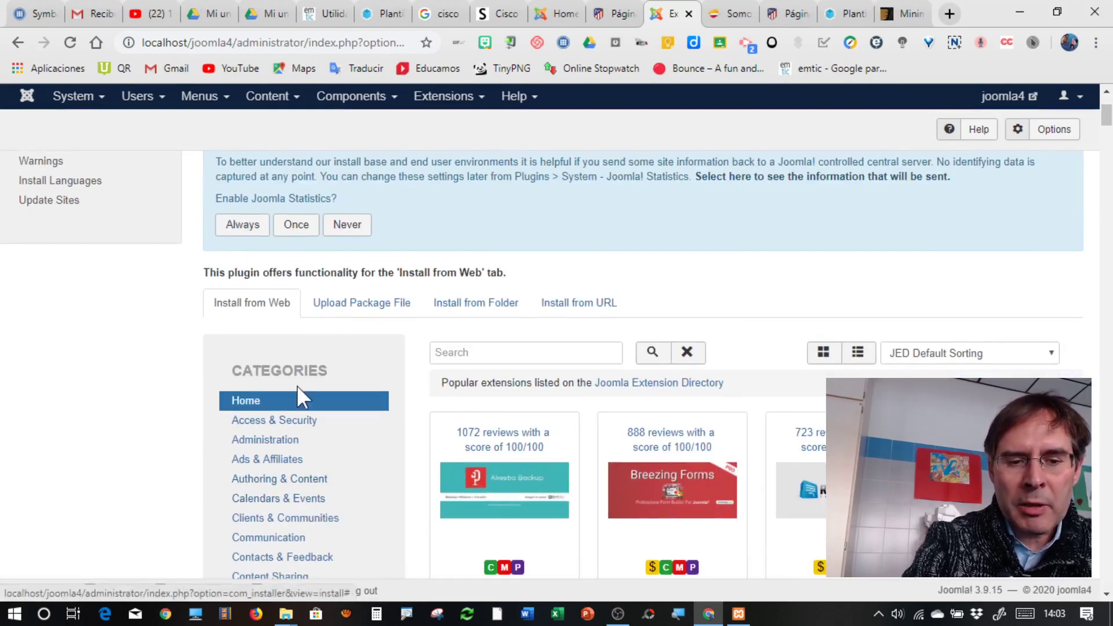
left_click(351, 319)
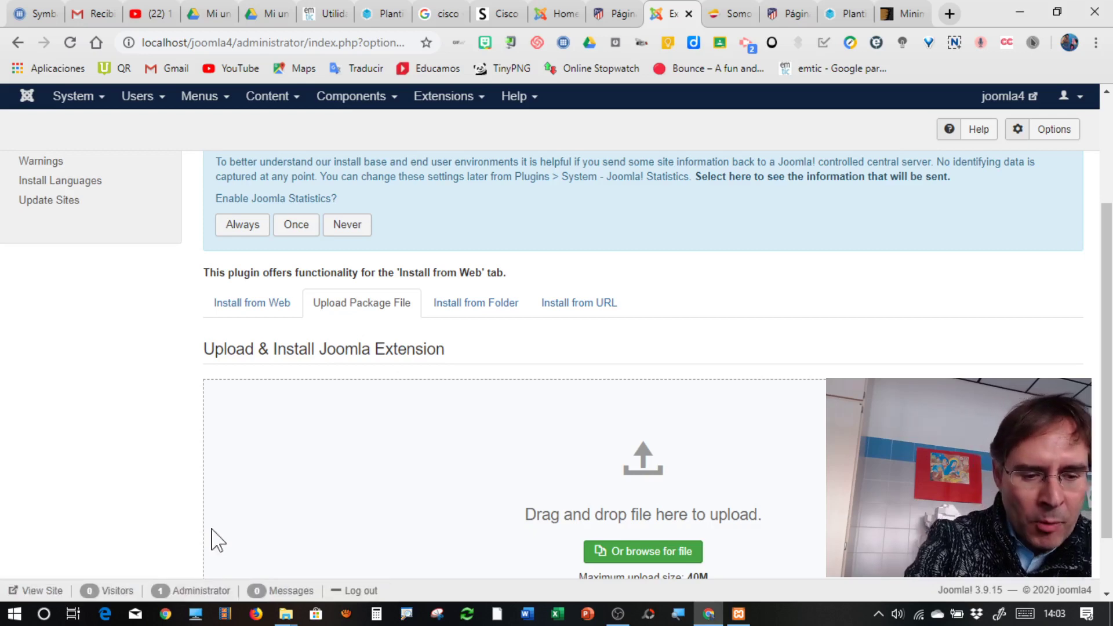
mouse_move(281, 611)
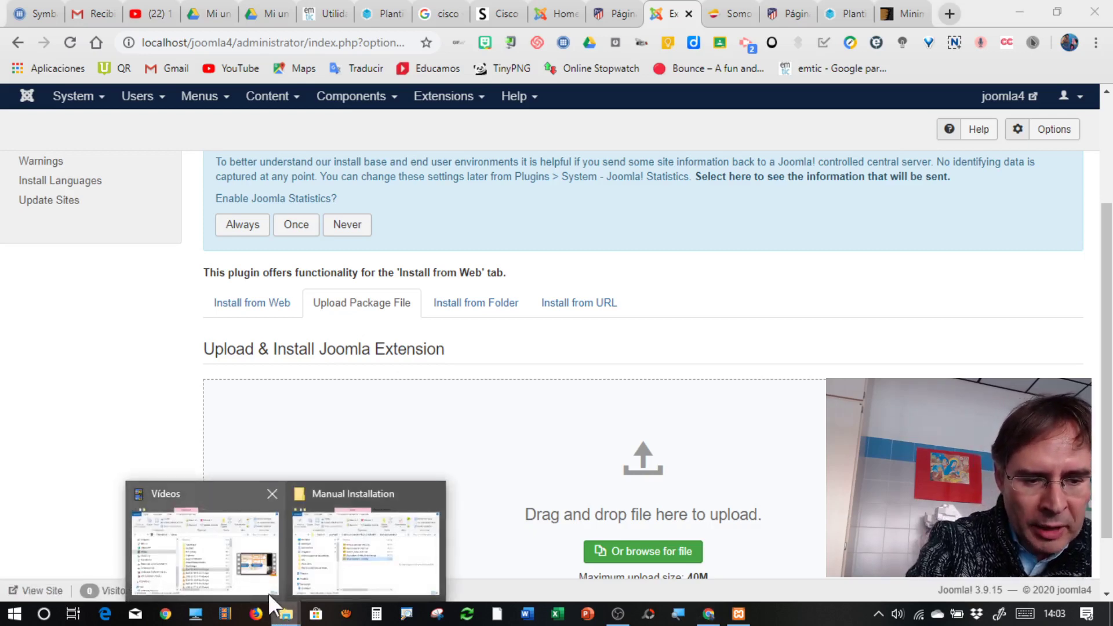
left_click(192, 618)
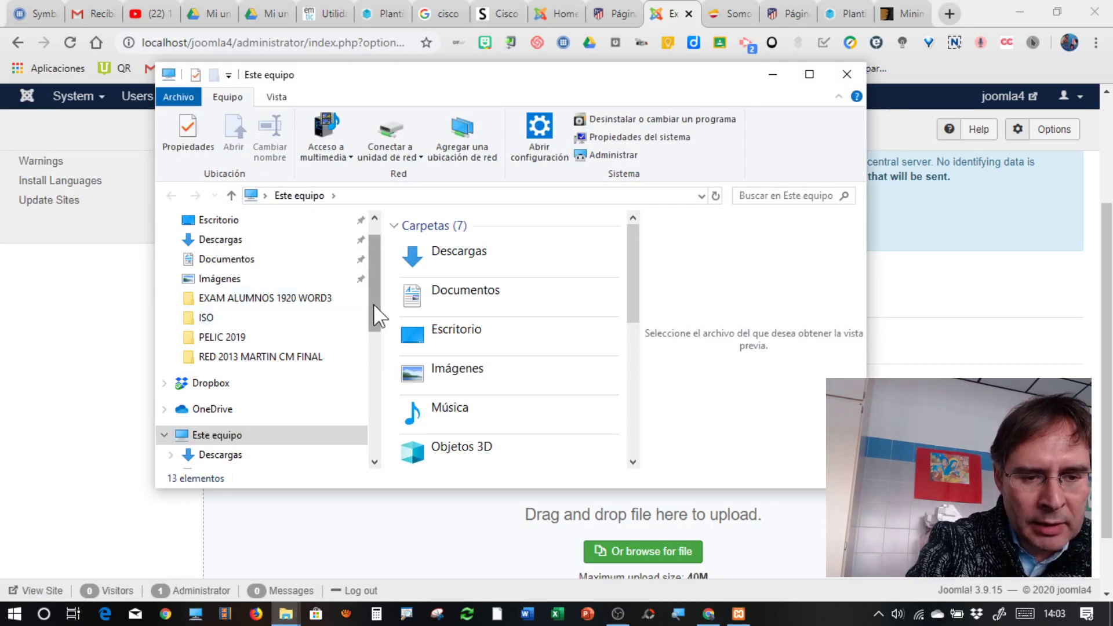
scroll(373, 316, "down", 1)
scroll(374, 318, "up", 2)
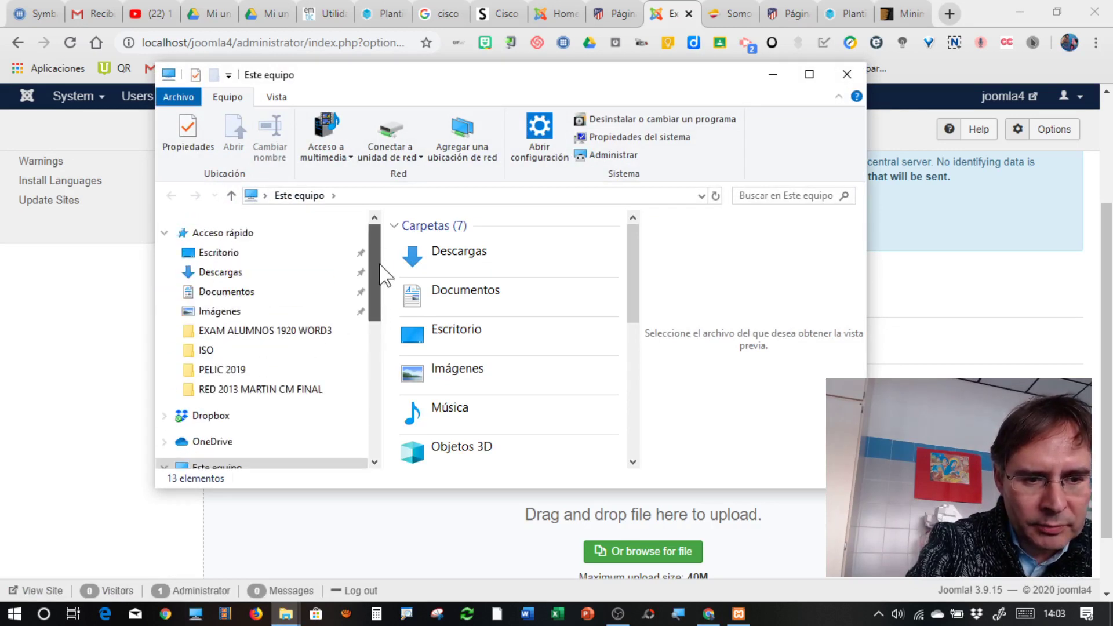
left_click(234, 253)
left_click(424, 331)
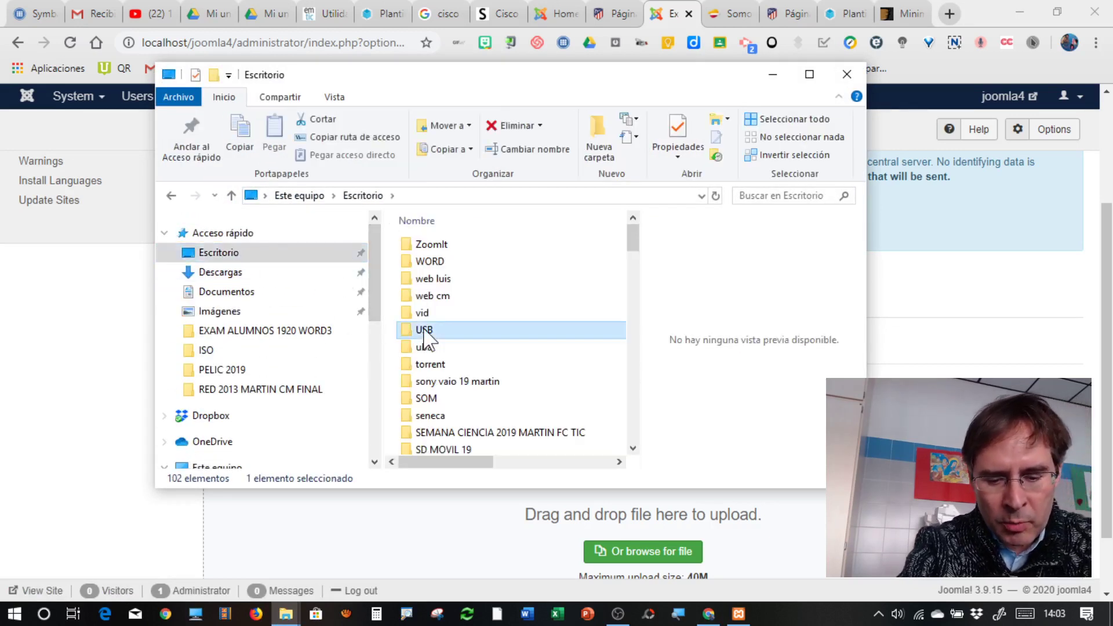
key("j")
double_click(439, 258)
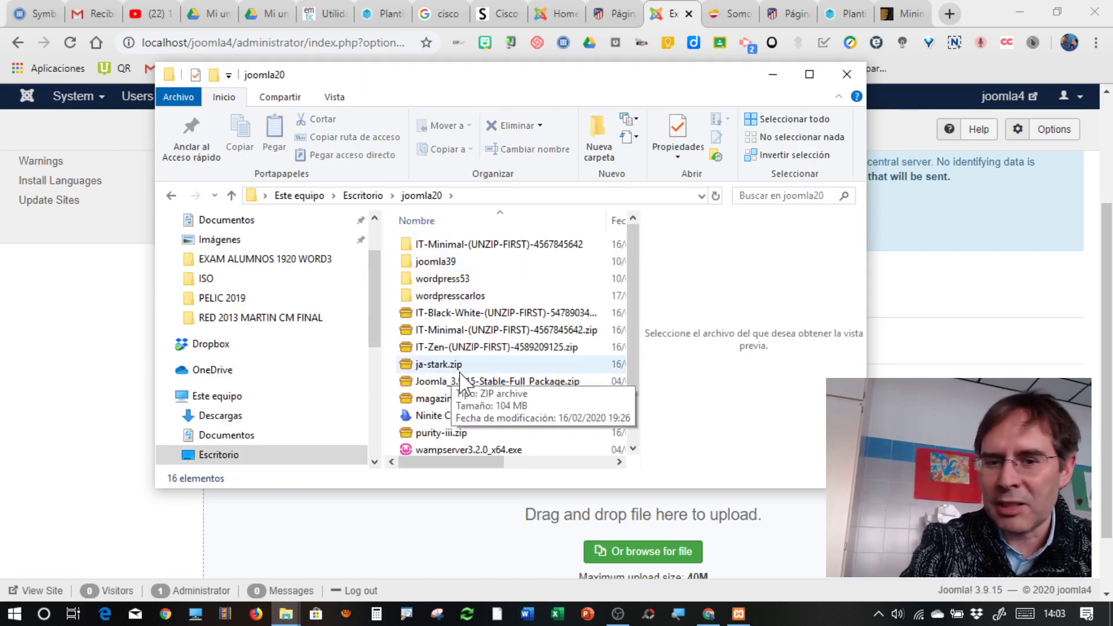
left_click_drag(505, 90, 427, 96)
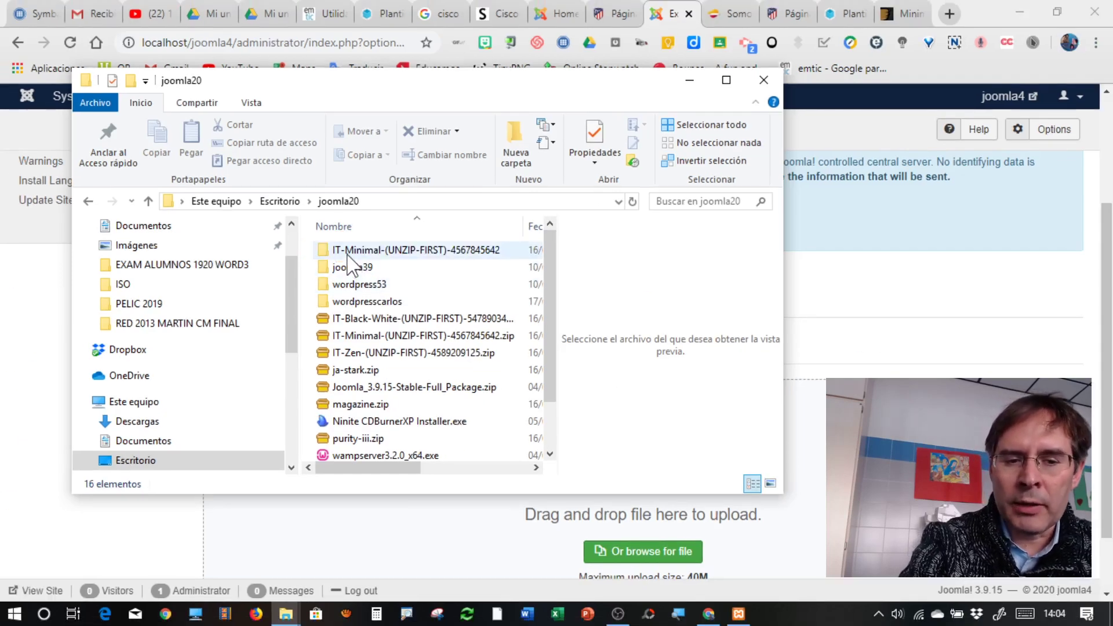
double_click(375, 244)
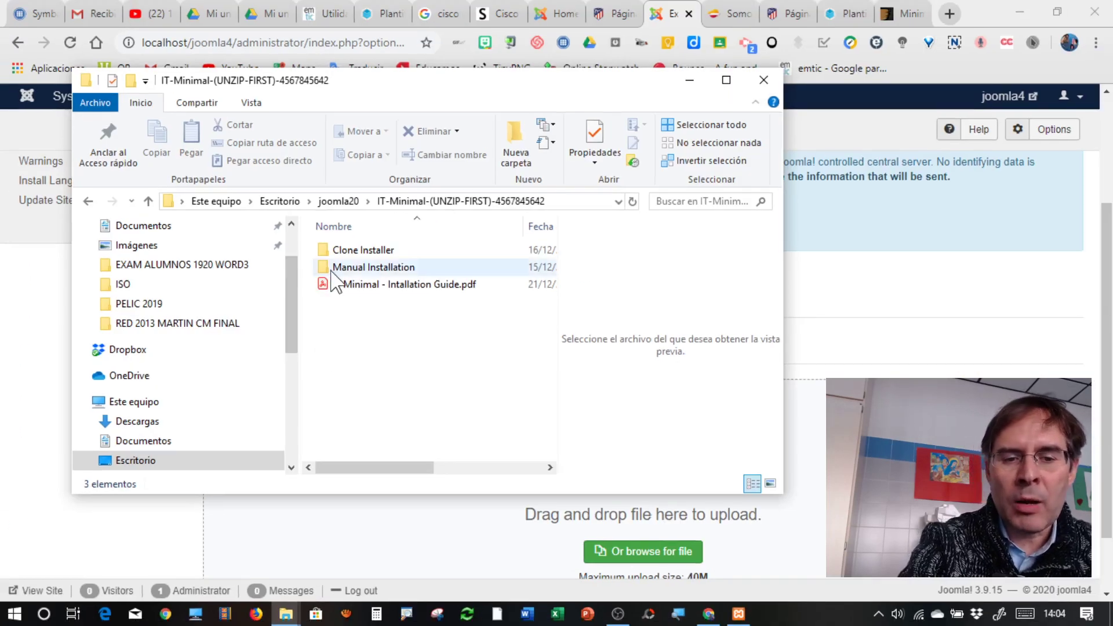
double_click(395, 200)
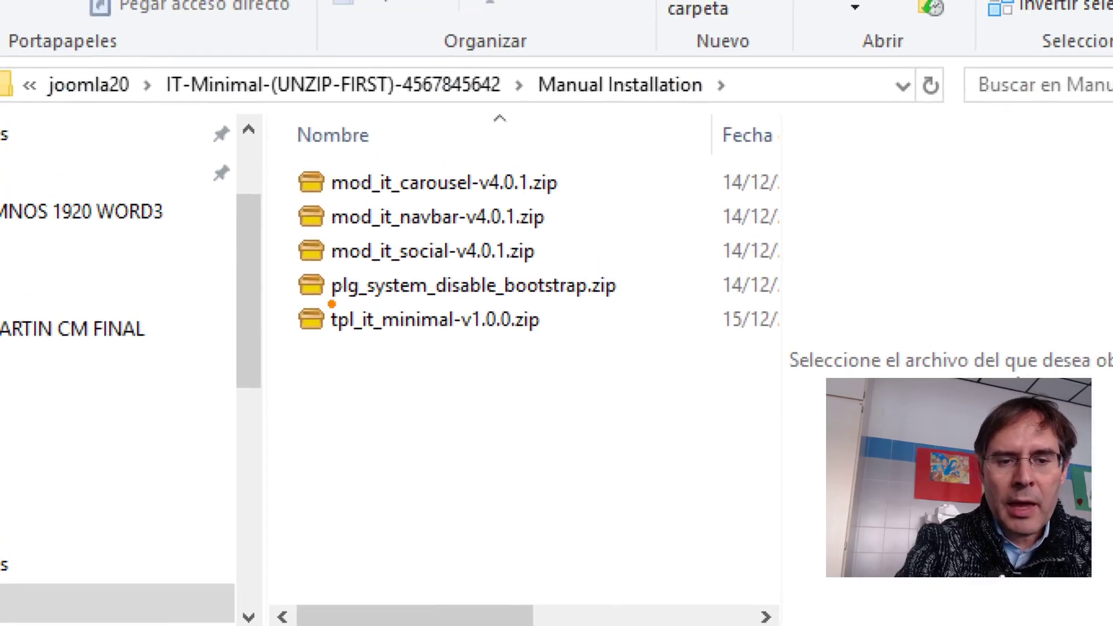
left_click_drag(274, 175, 277, 293)
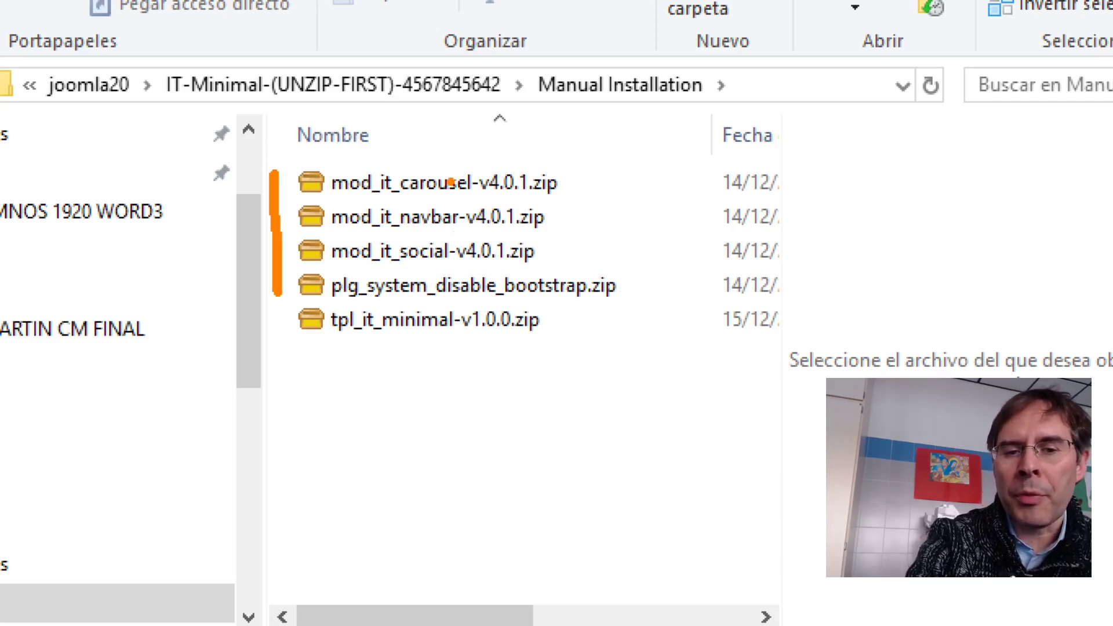
left_click_drag(400, 238, 451, 234)
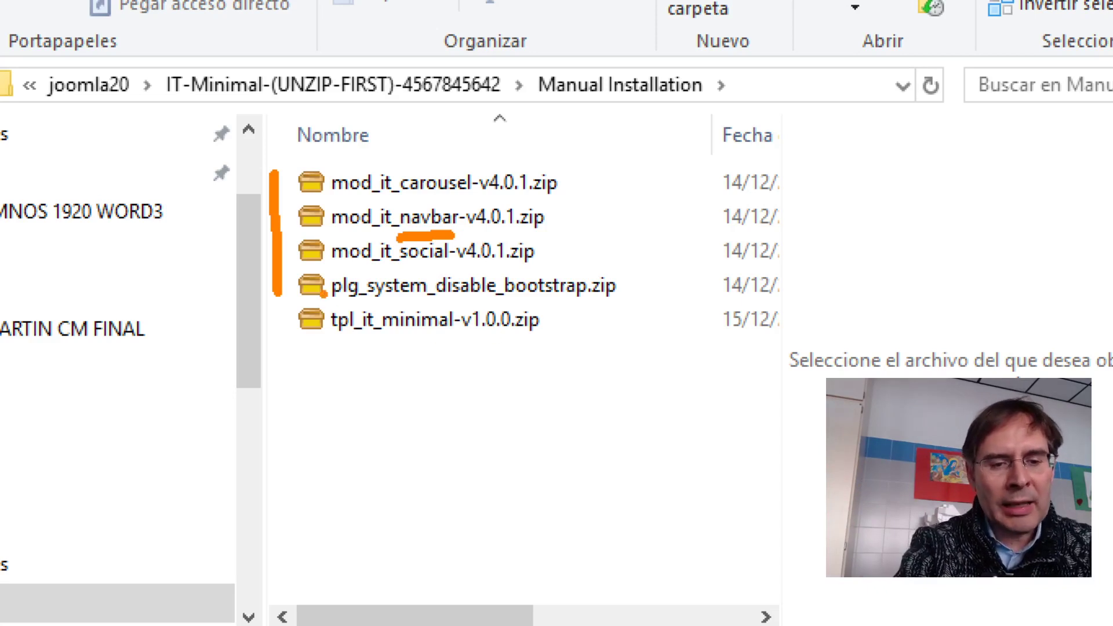
mouse_move(340, 292)
left_mouse_down()
mouse_move(291, 295)
mouse_move(250, 337)
mouse_move(395, 364)
mouse_move(548, 365)
left_mouse_up()
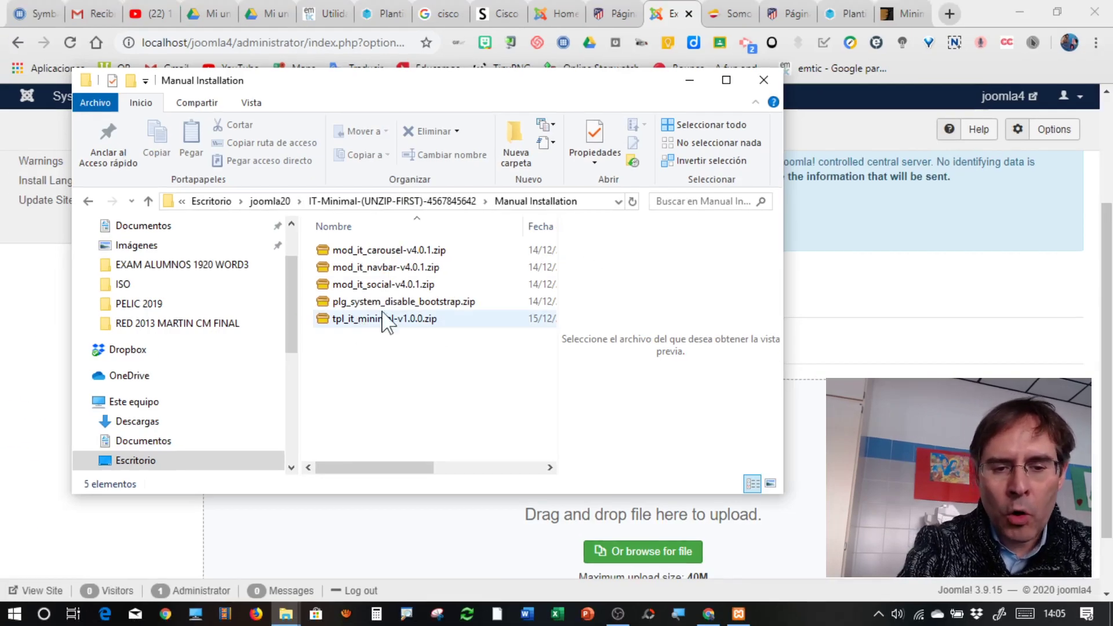
Drop tpl_it_minimal-v1.0.0.zip onto Joomla's upload zone to install the IT Minimal template
left_click_drag(473, 95, 352, 87)
left_click_drag(264, 312, 762, 513)
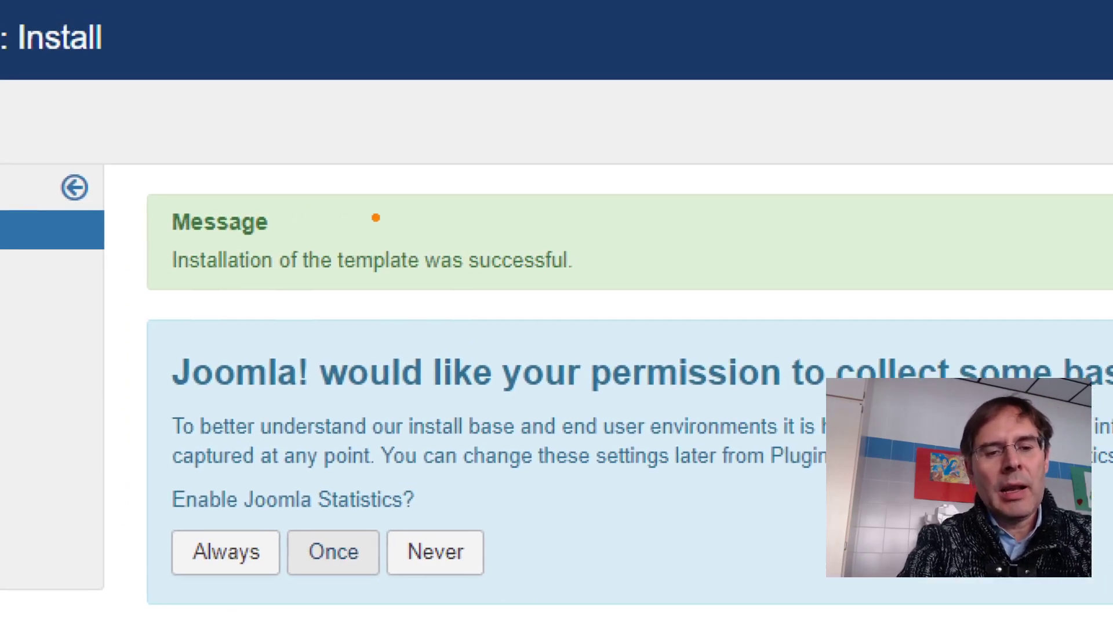
left_click_drag(412, 181, 309, 184)
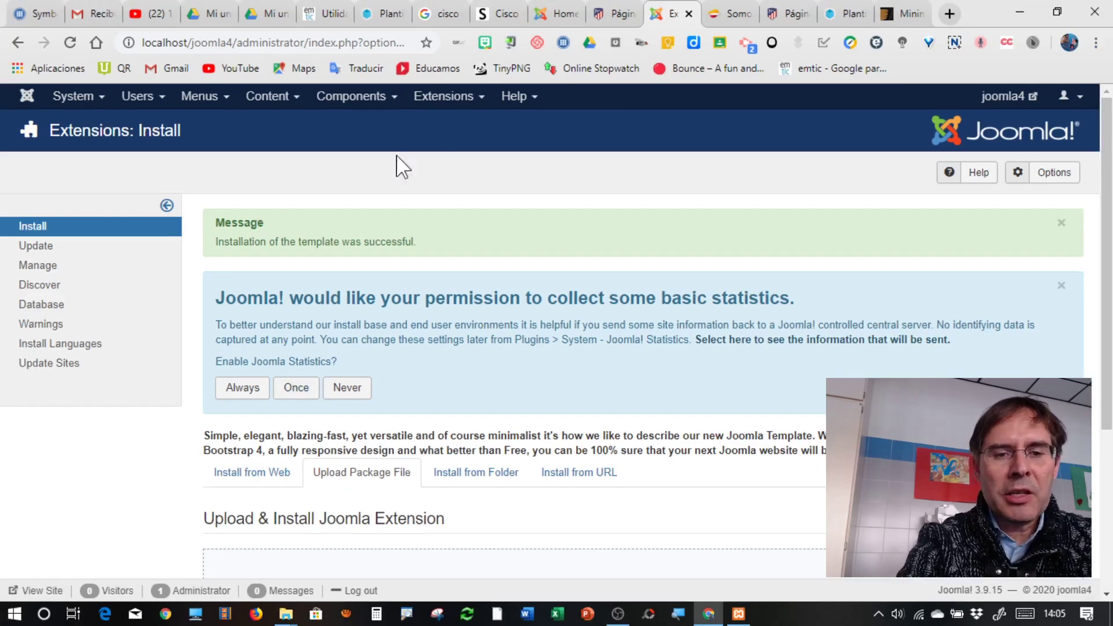
Make it_minimal - Default the default site style, then view the front-end home page
left_click(458, 104)
left_click(448, 197)
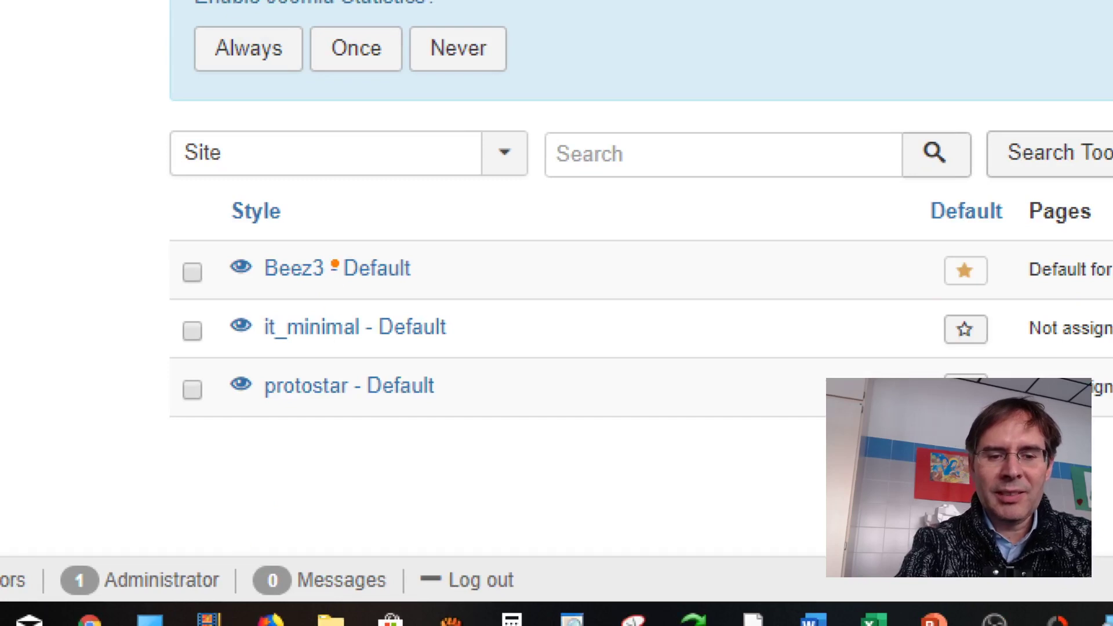
mouse_move(452, 302)
left_mouse_down()
mouse_move(200, 320)
mouse_move(466, 352)
mouse_move(449, 302)
left_mouse_up()
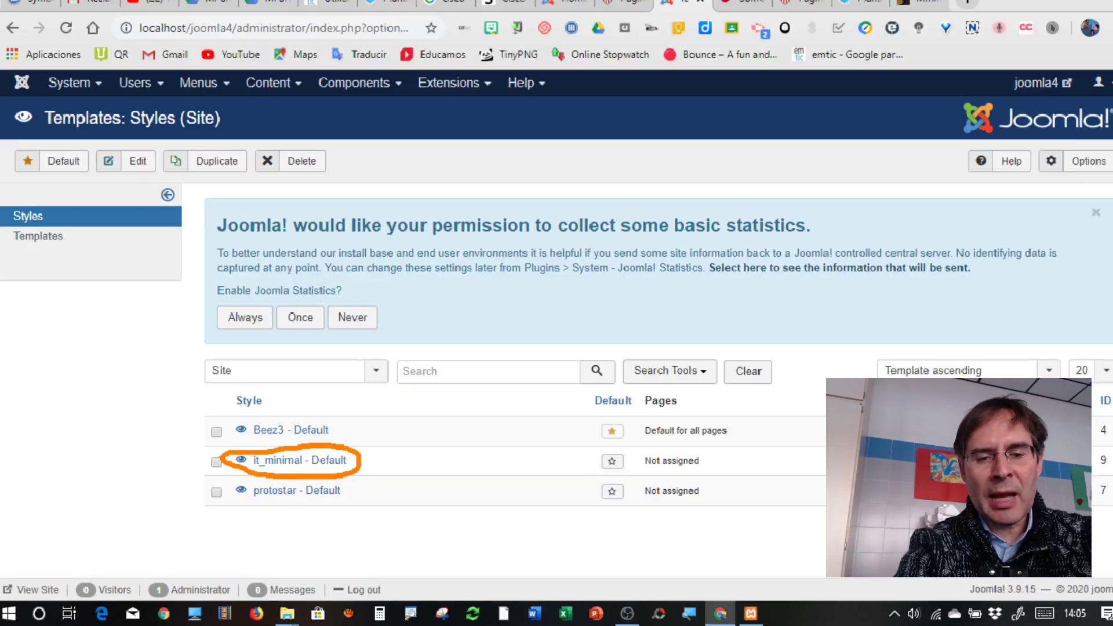
key("Escape")
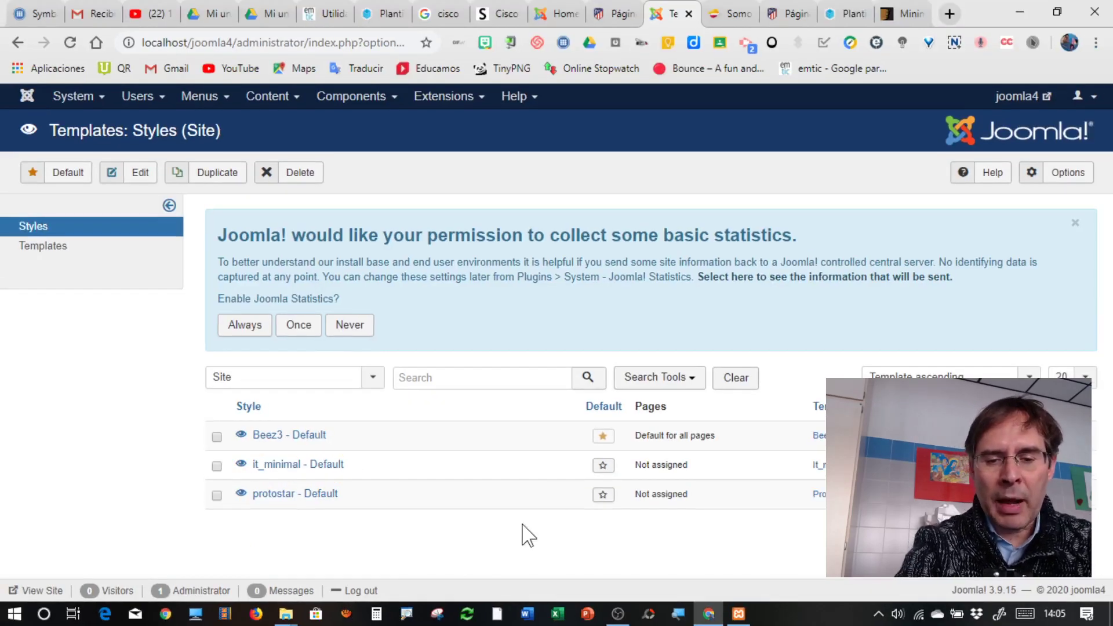
left_click(602, 468)
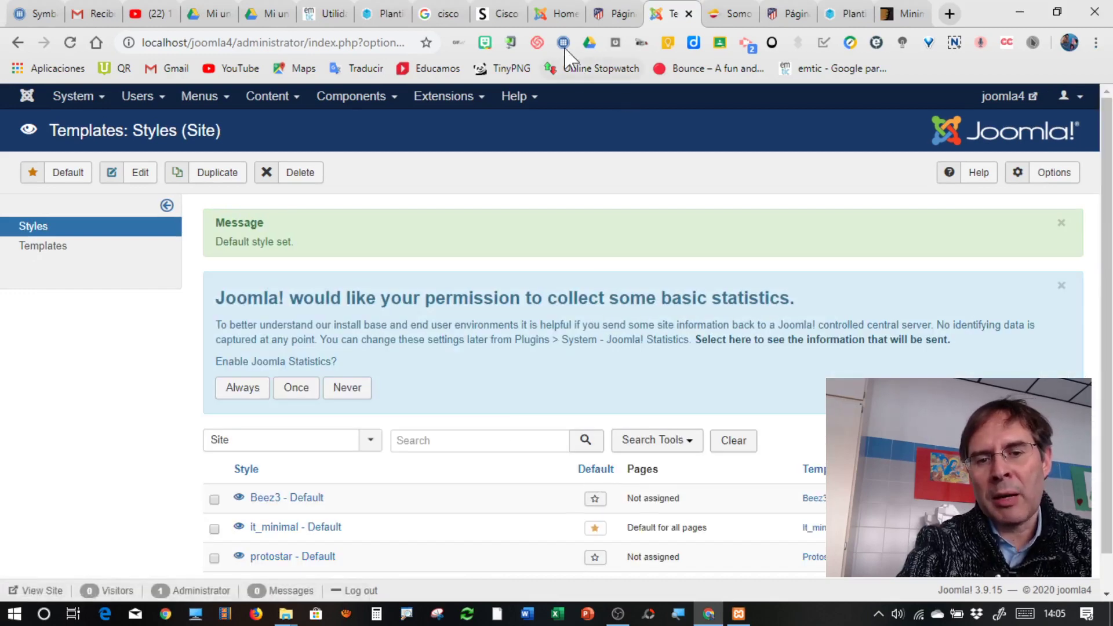
left_click(550, 13)
Reload localhost/joomla4/?tp=1 to preview module positions, then return to Templates: Styles
left_click(295, 45)
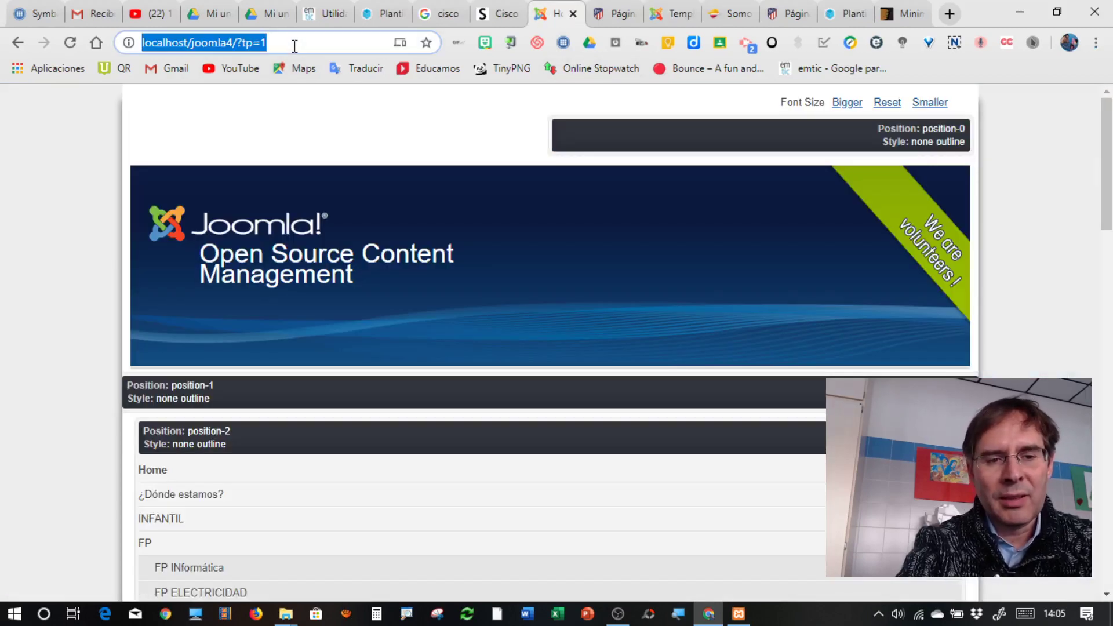
key("Return")
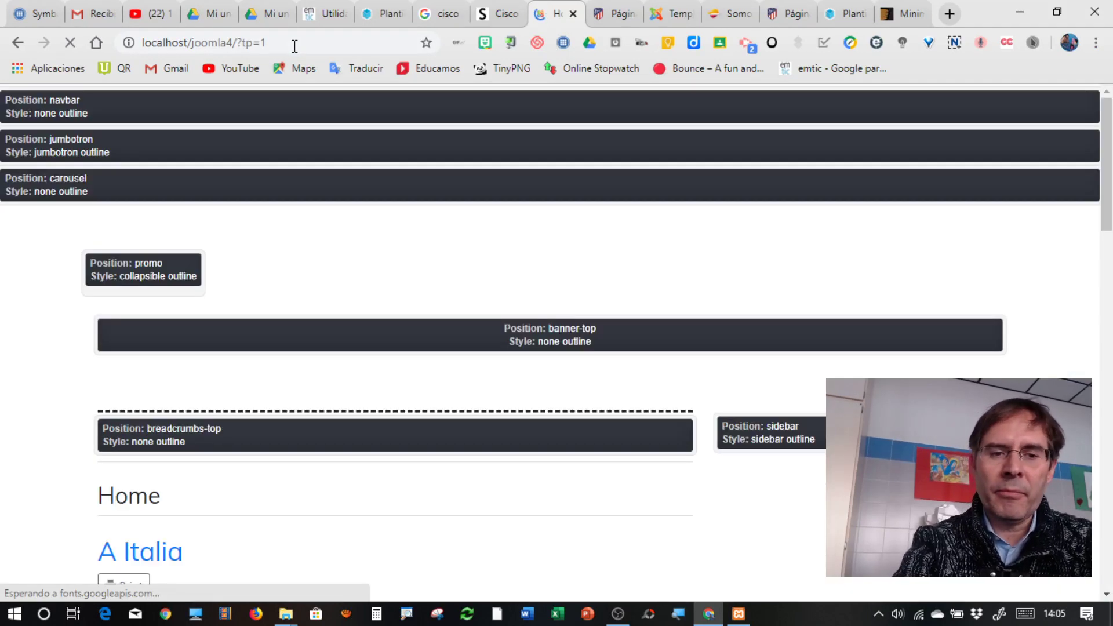
scroll(354, 311, "down", 10)
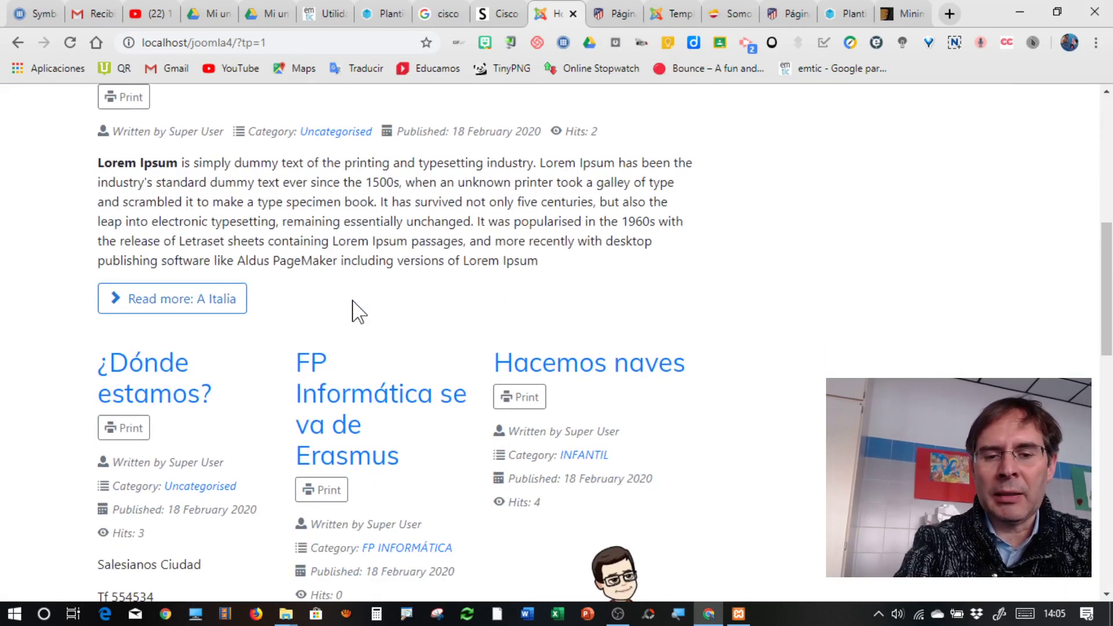
scroll(354, 310, "up", 10)
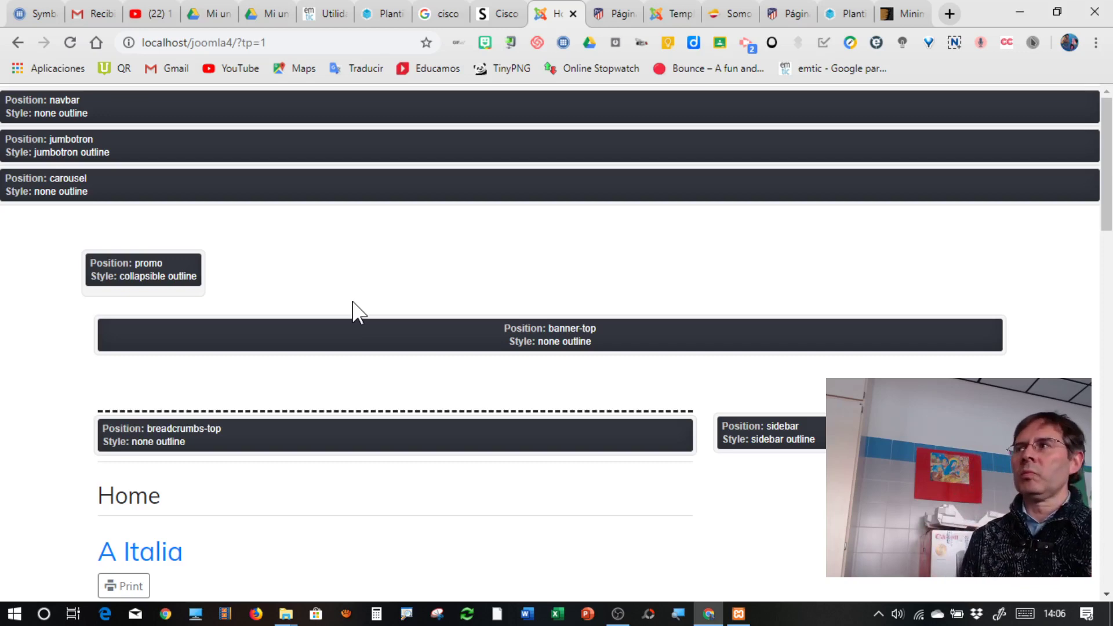
left_click(683, 16)
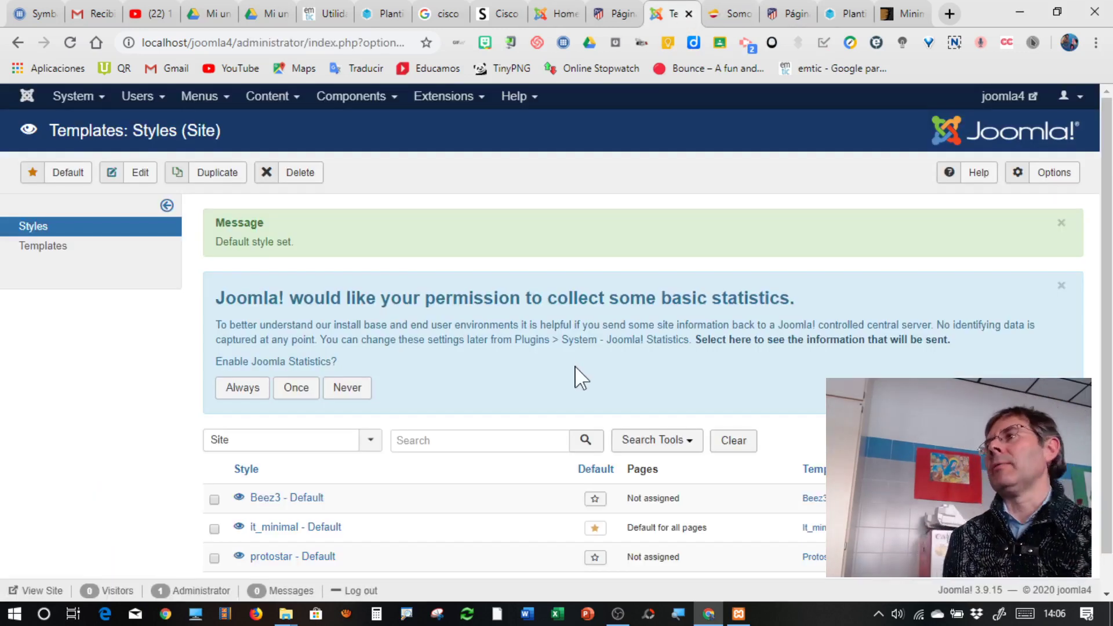